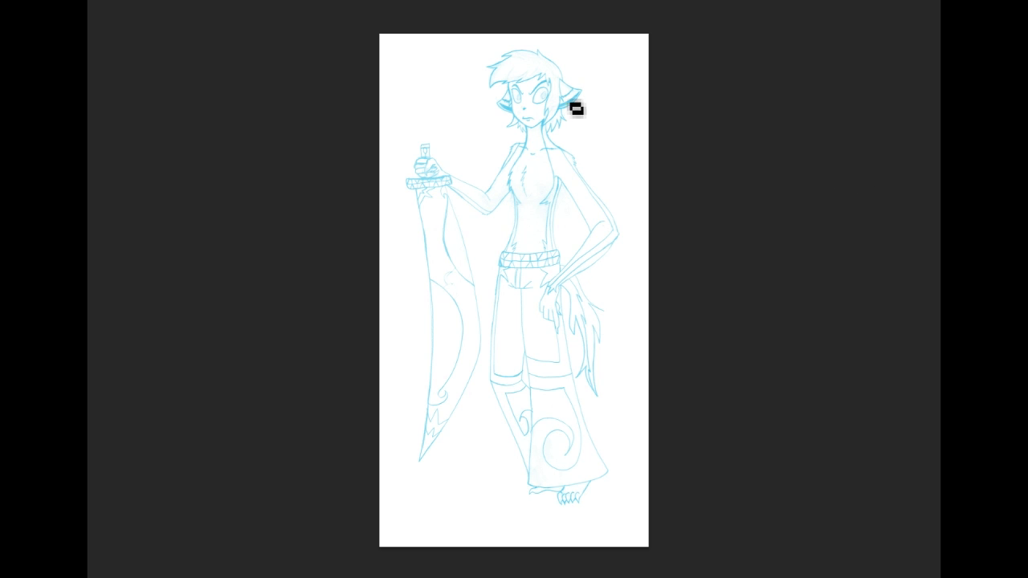
Step: Draw a red horizontal shoulder line and a vertical neck-to-chest centreline over the blue figure, and apply a Hue/Saturation adjustment
drag(519, 149, 596, 161)
drag(539, 146, 539, 193)
key(ctrl+u)
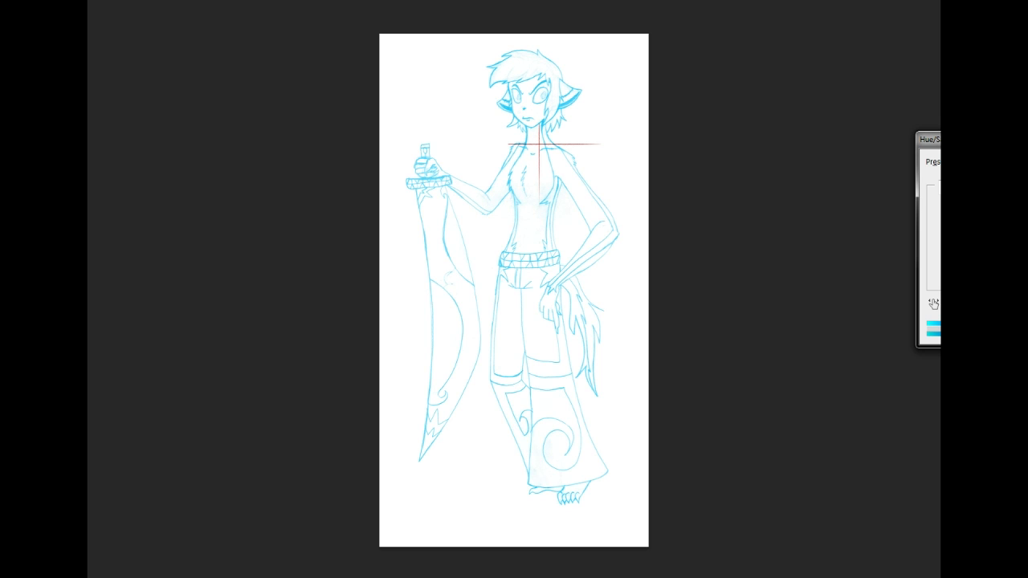
key(Return)
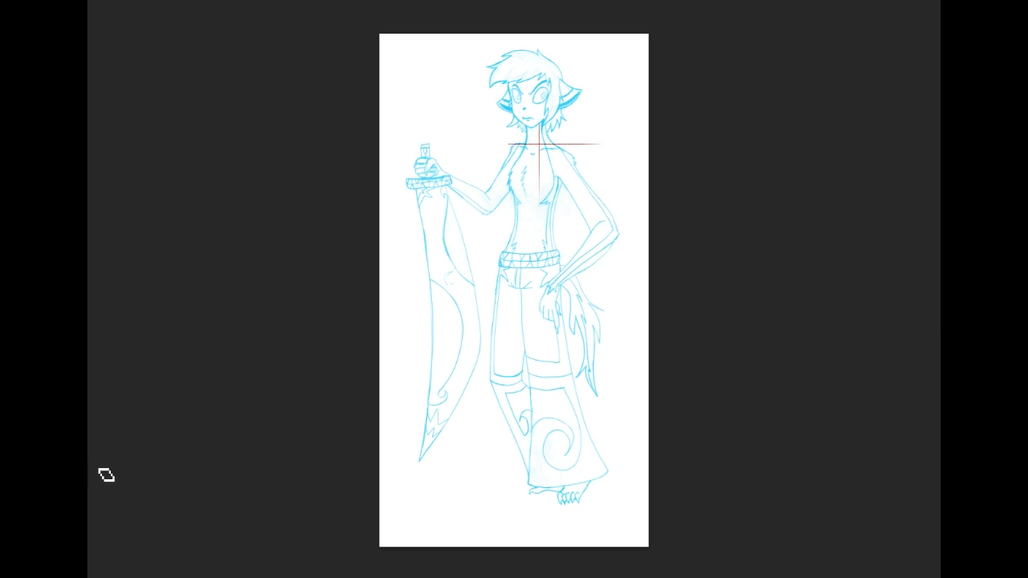
Step: In Lazy Nezumi Pro, slightly lower the position smoothing amount and save it to the massive smooth preset
key(super)
click(563, 242)
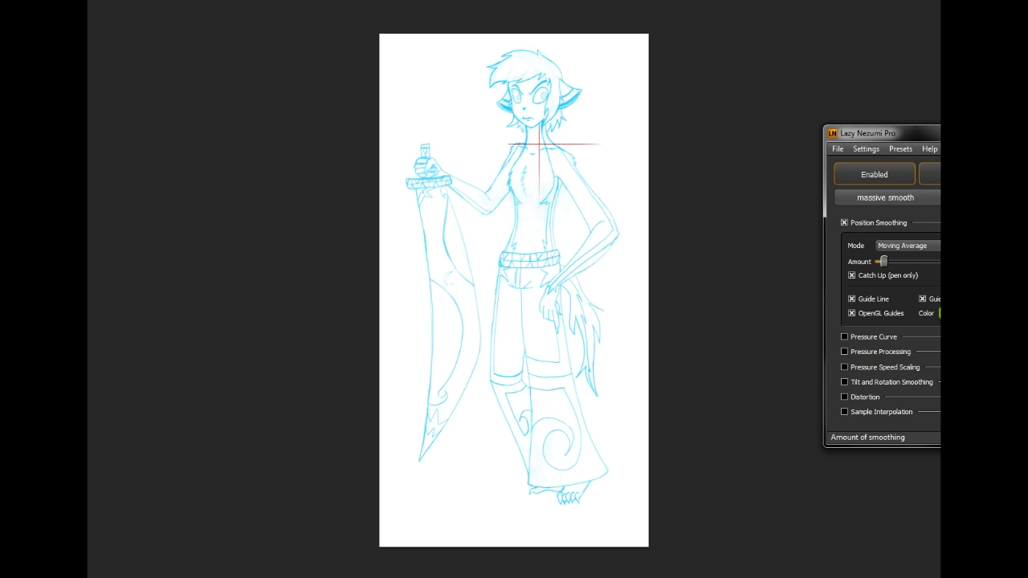
drag(884, 262, 880, 262)
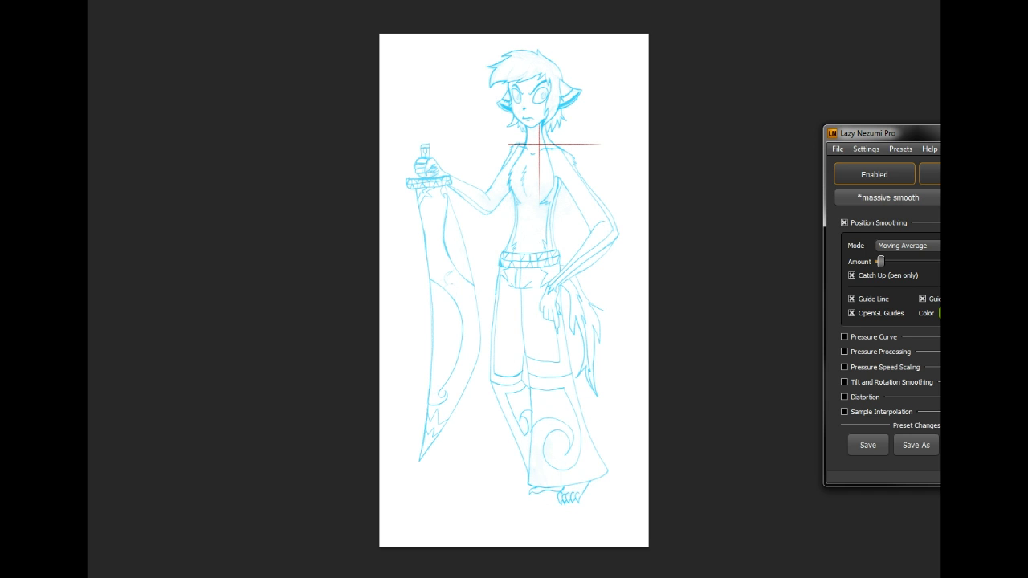
click(867, 443)
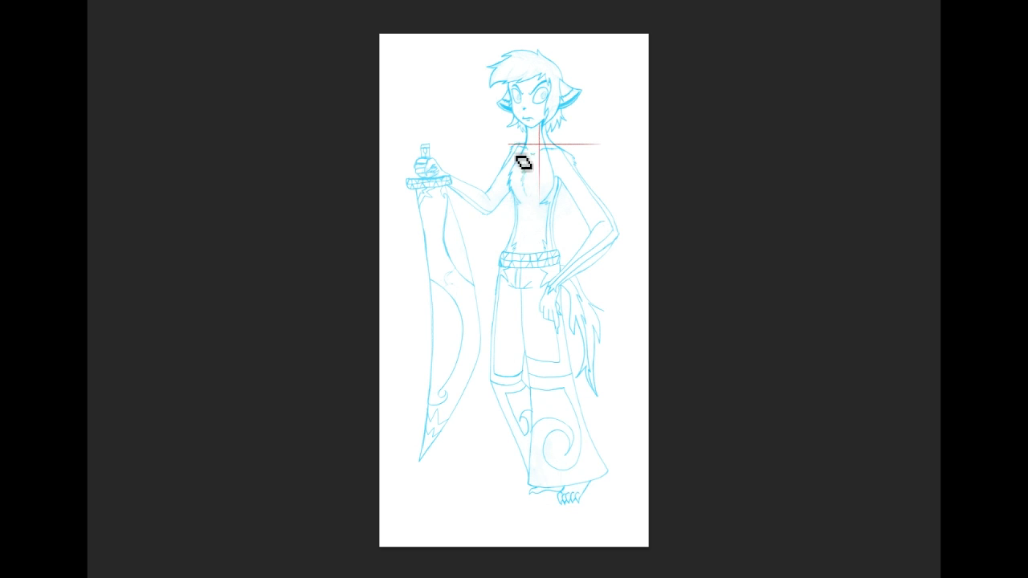
Step: Sketch the chest's side contour on the sword-arm side, a long vertical balance line and a horizontal ground line at the feet
drag(515, 146, 513, 211)
mouse_move(537, 194)
mouse_down()
mouse_move(536, 507)
mouse_move(611, 492)
mouse_up()
key(ctrl+z)
drag(434, 486, 609, 485)
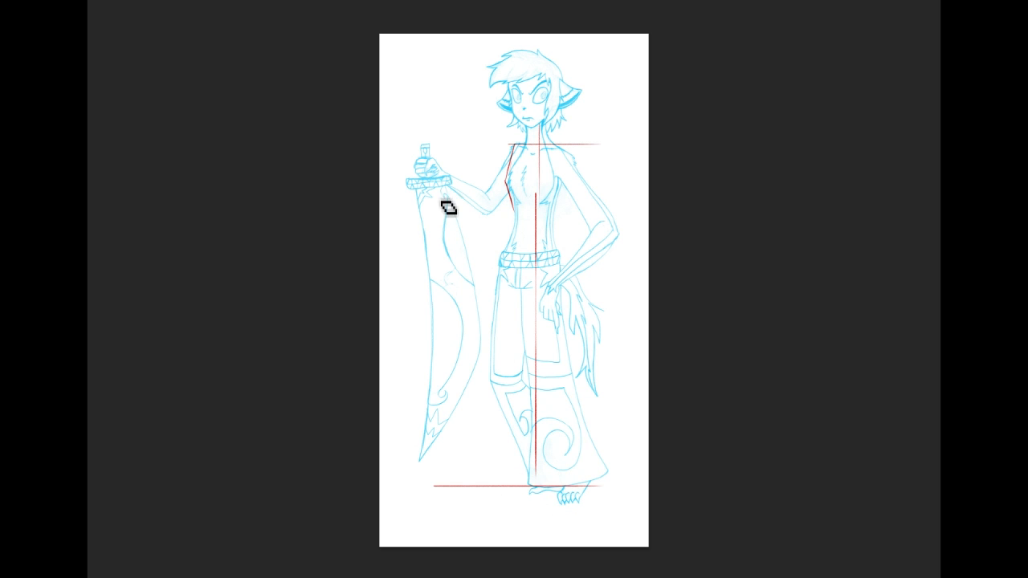
Step: Sketch the V-shaped pelvis at the waistband and the contours of both thighs down to rounded knees
mouse_move(514, 266)
mouse_down()
mouse_move(523, 294)
mouse_move(572, 261)
mouse_up()
mouse_move(506, 272)
mouse_down()
mouse_move(527, 443)
mouse_move(509, 382)
mouse_up()
key(ctrl+z)
drag(505, 271, 523, 390)
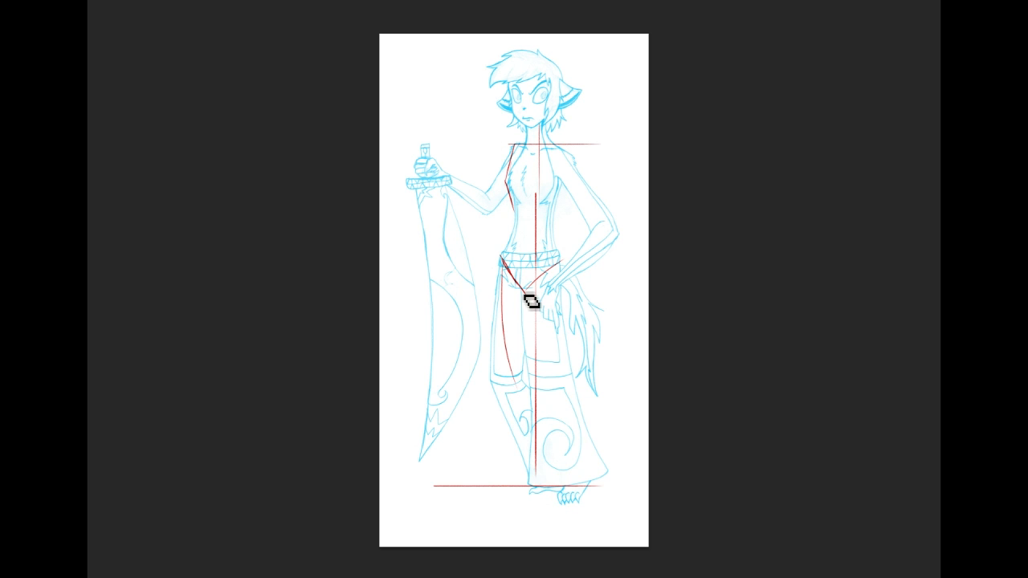
drag(521, 292, 551, 372)
drag(563, 265, 569, 360)
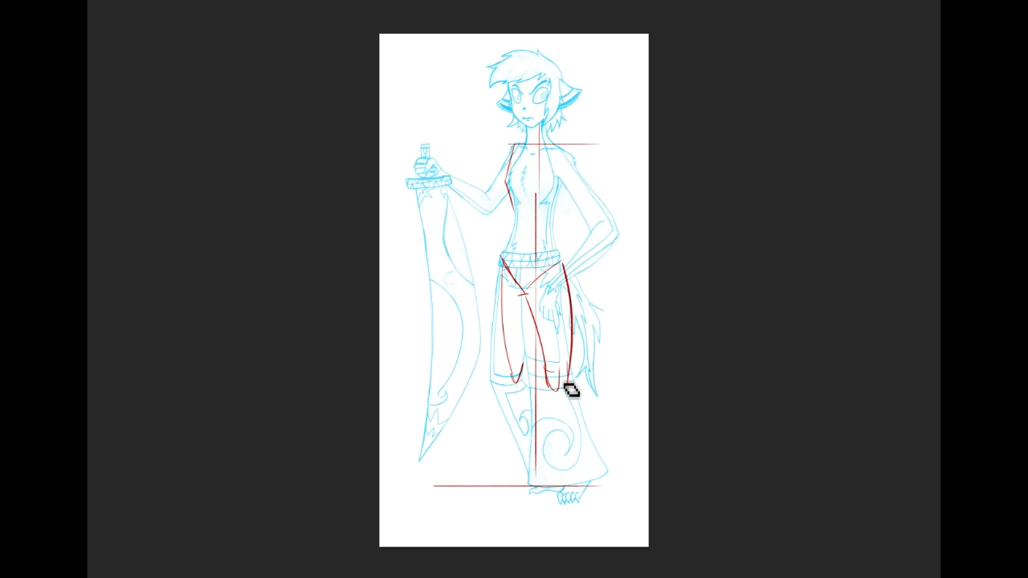
key(ctrl+z)
Step: Sketch both lower legs from the knees to the ground line and block in simple foot shapes
drag(553, 391, 573, 482)
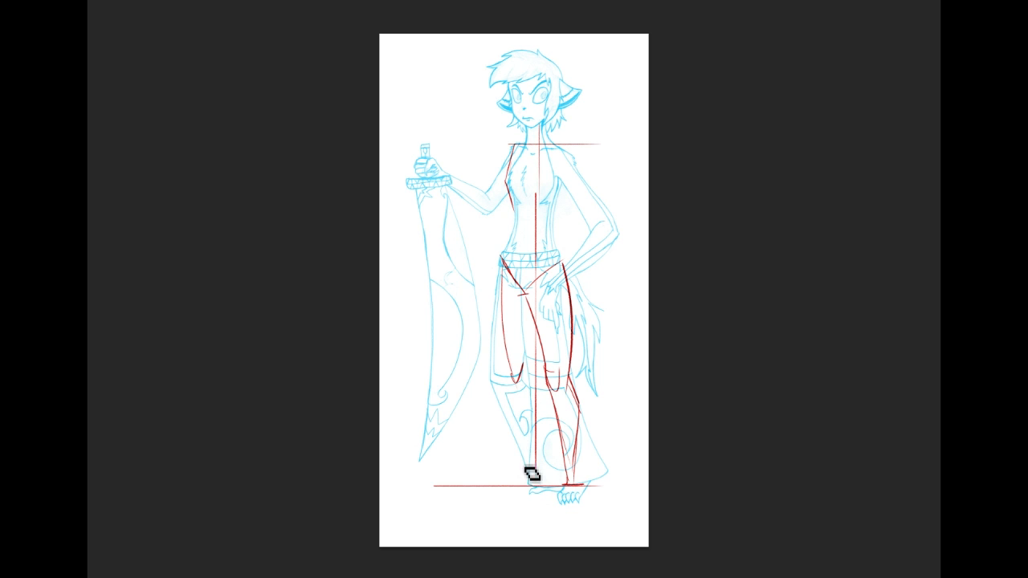
drag(519, 382, 545, 471)
key(ctrl+z)
mouse_move(519, 386)
mouse_down()
mouse_move(528, 484)
mouse_move(497, 493)
mouse_up()
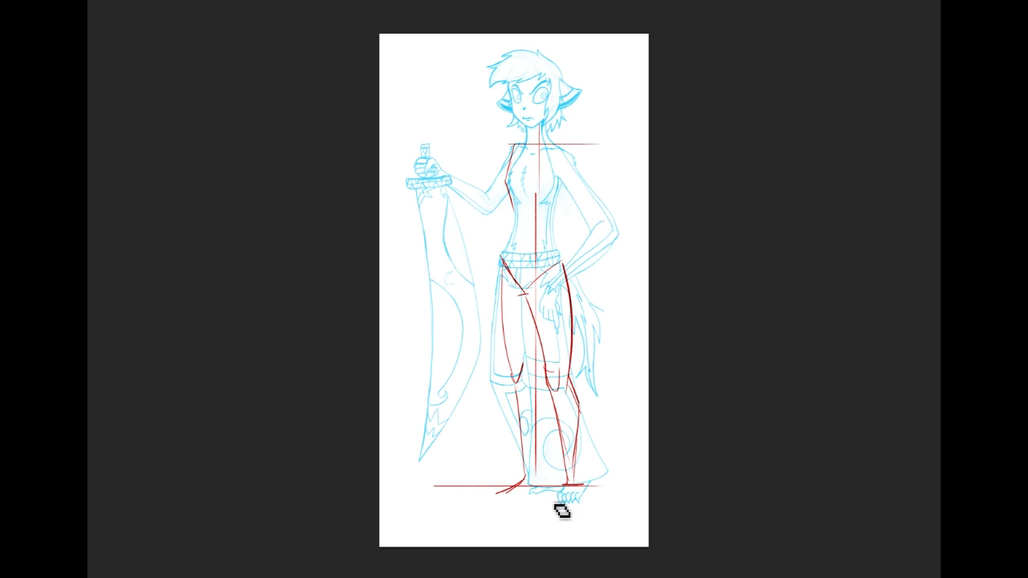
drag(553, 503, 590, 508)
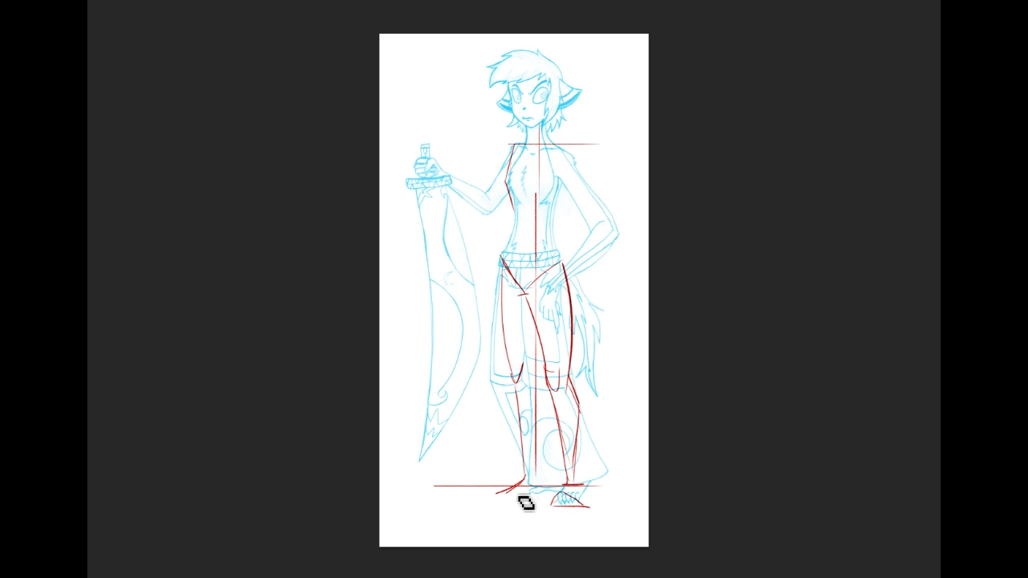
mouse_move(484, 496)
mouse_down()
mouse_move(551, 491)
mouse_move(524, 499)
mouse_move(546, 478)
mouse_up()
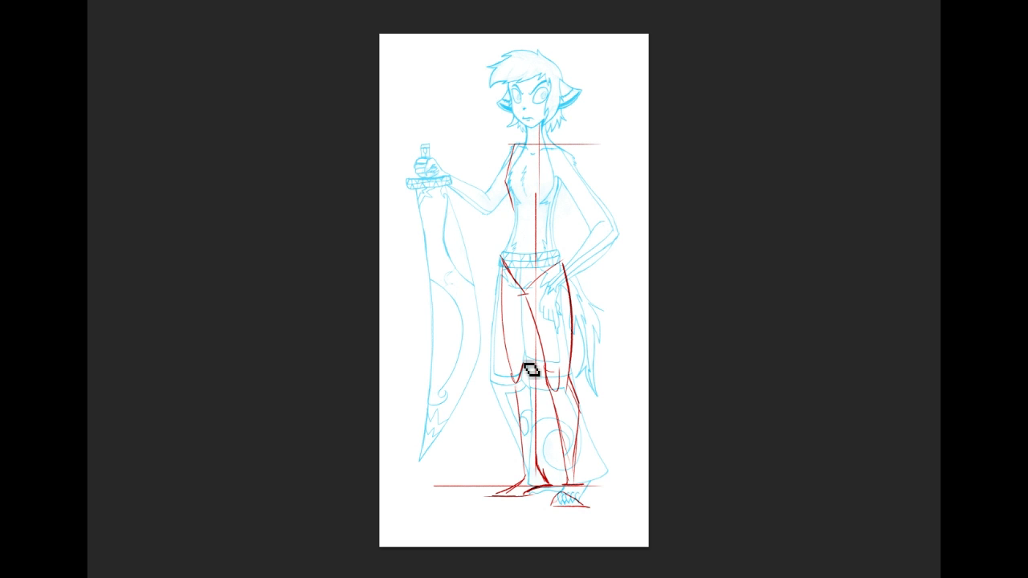
Step: Add the inner thigh and calf contours of the leg nearer the sword, and clean up the rough lines around both feet
drag(535, 325, 537, 384)
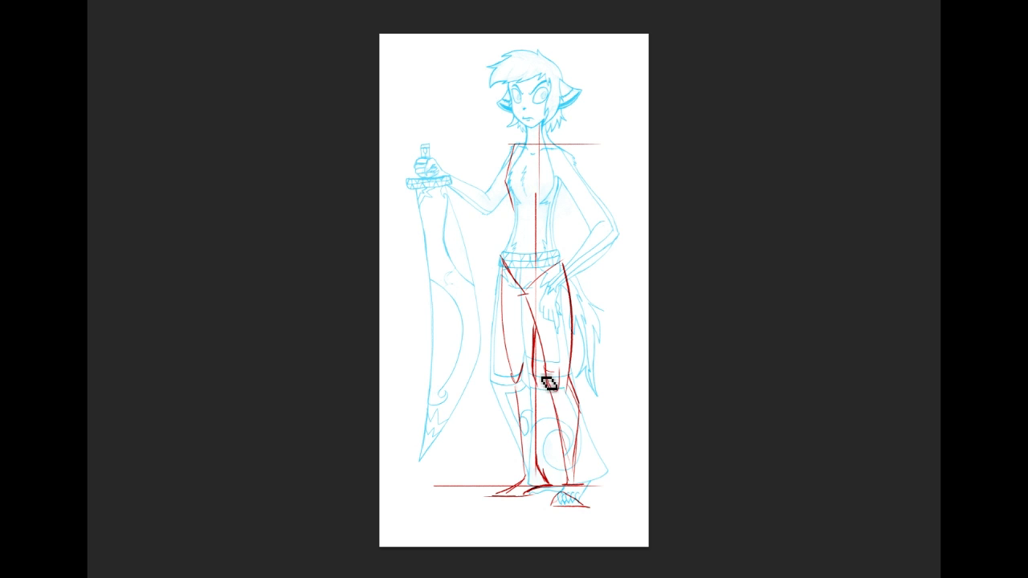
mouse_move(551, 395)
mouse_down()
mouse_move(542, 449)
mouse_move(549, 430)
mouse_move(543, 475)
mouse_move(553, 488)
mouse_move(531, 473)
mouse_move(510, 495)
mouse_move(525, 489)
mouse_move(489, 496)
mouse_up()
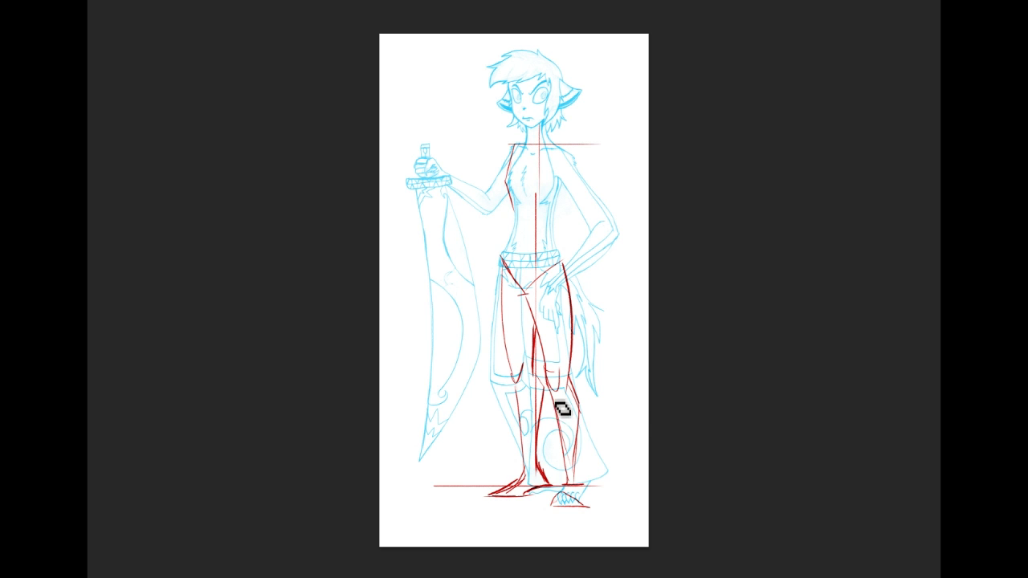
key(e)
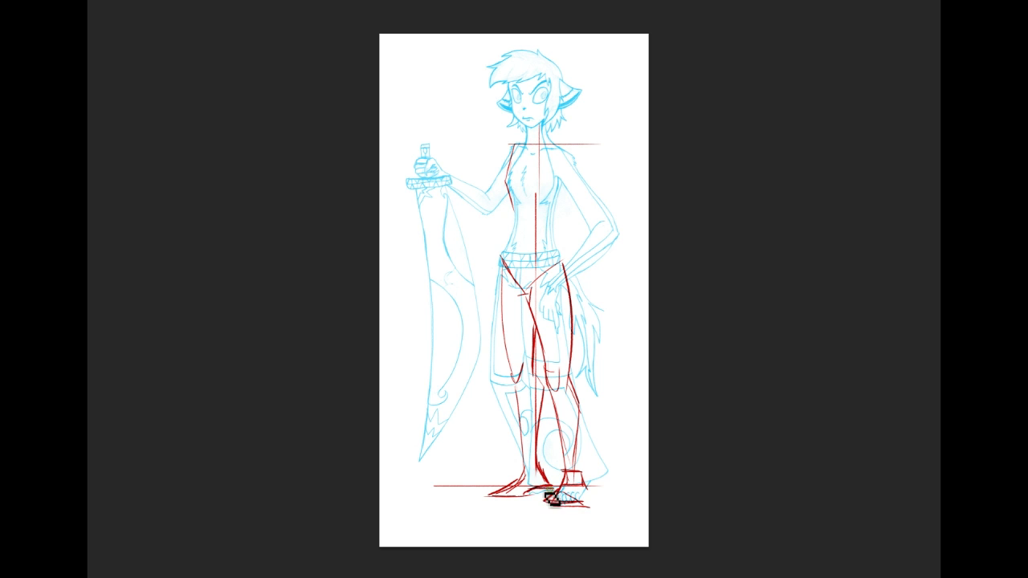
key(ctrl+z)
key(ctrl+z)
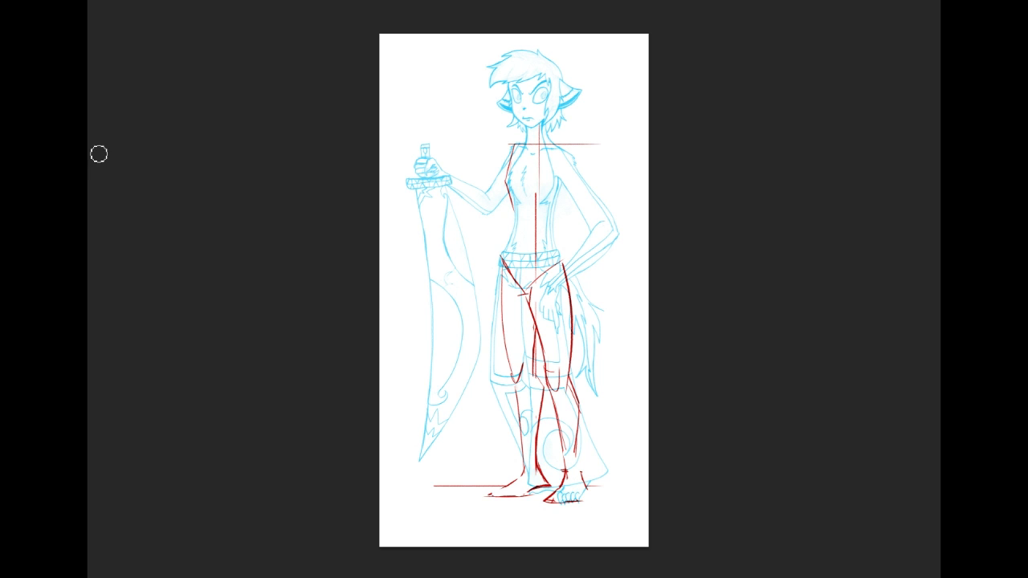
Step: Redraw the front leg's shin and calf contours from the knee down to the ankle and heel
mouse_move(557, 391)
mouse_down()
mouse_move(598, 524)
mouse_move(563, 408)
mouse_move(593, 489)
mouse_move(584, 483)
mouse_up()
key(ctrl+z)
key(ctrl+z)
key(ctrl+z)
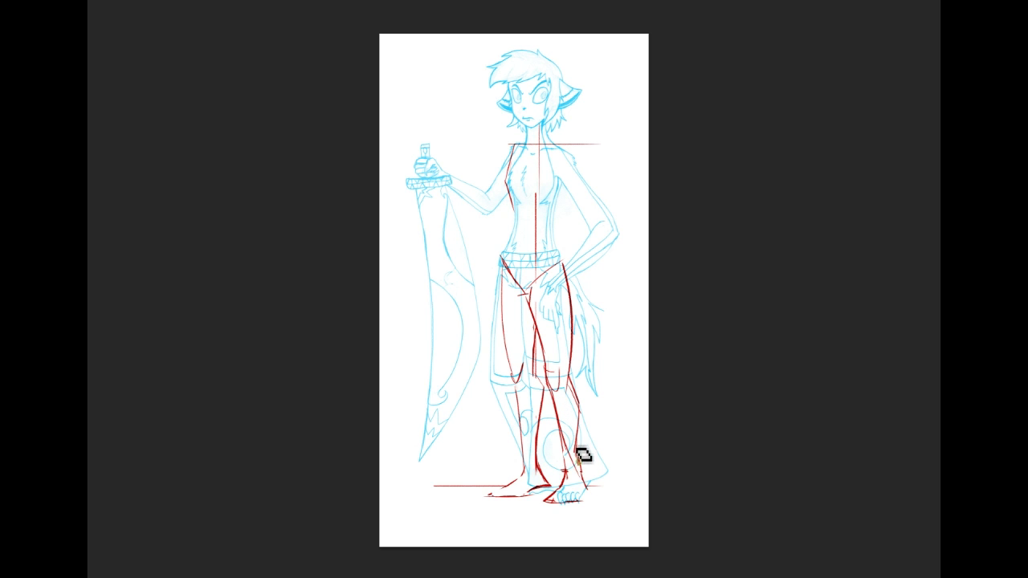
drag(584, 474, 592, 500)
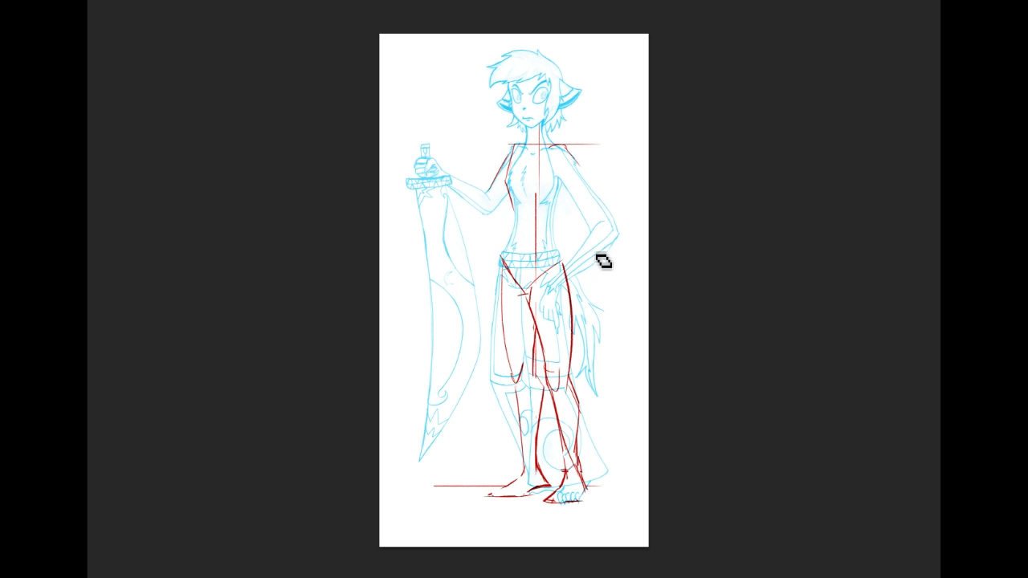
Step: Sketch both sides of the torso from the shoulders through the waist to the hips, and strengthen the thigh contours
key(ctrl+z)
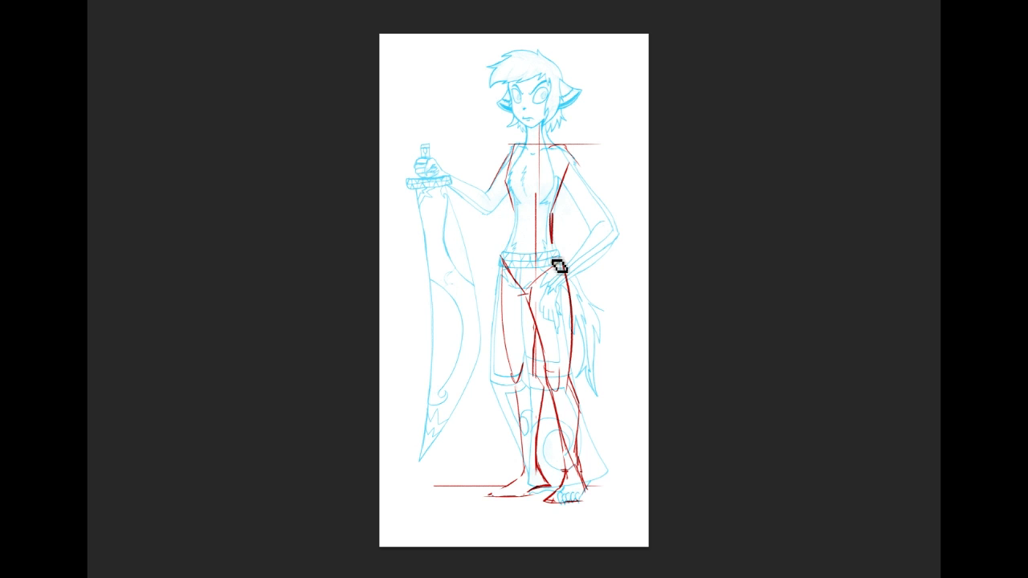
key(ctrl+z)
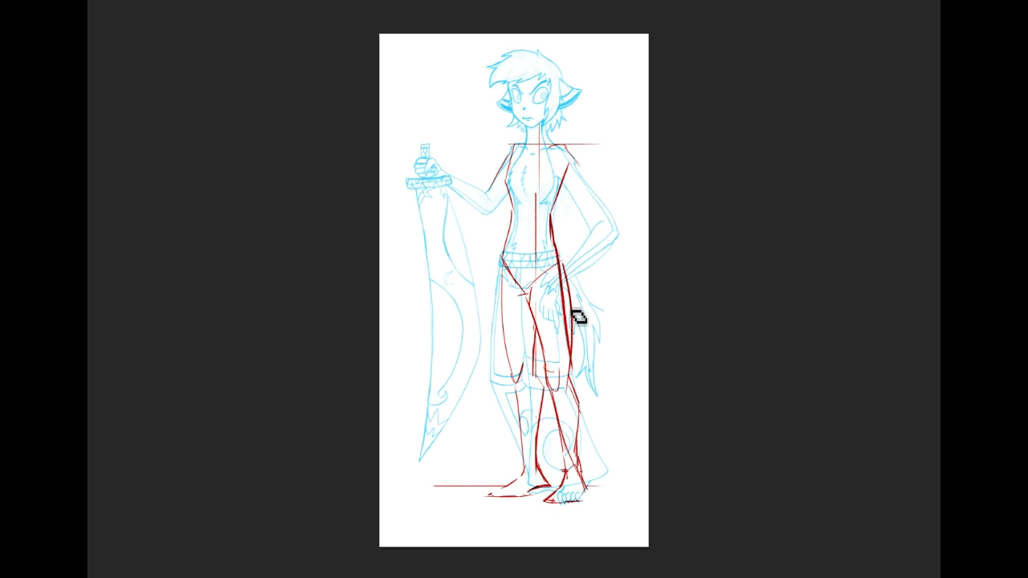
drag(514, 368, 501, 265)
drag(543, 385, 533, 331)
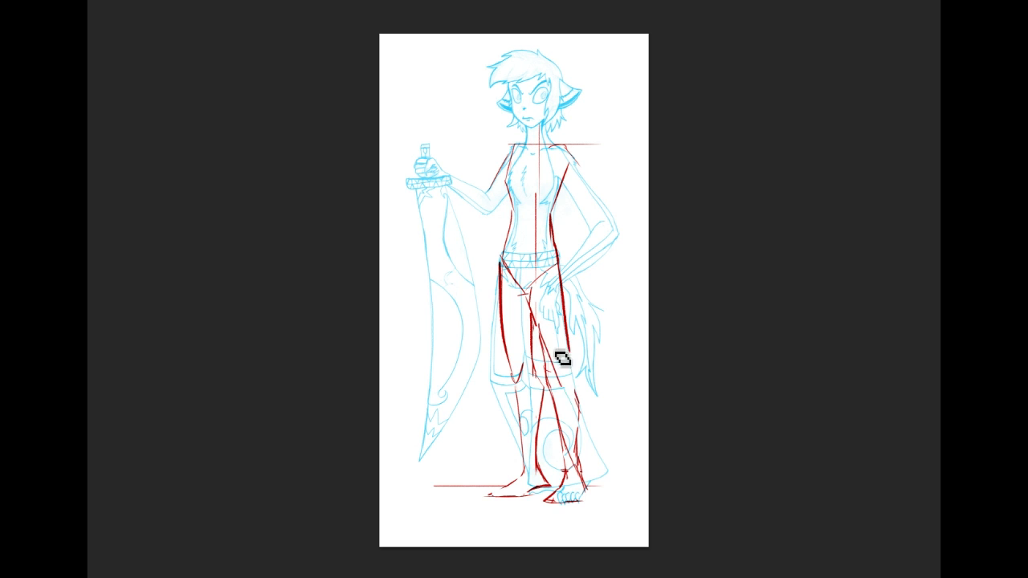
Step: Erase the overlapping lines on the front leg and redraw its inner thigh, knee, shin, ankle and foot more cleanly
key(e)
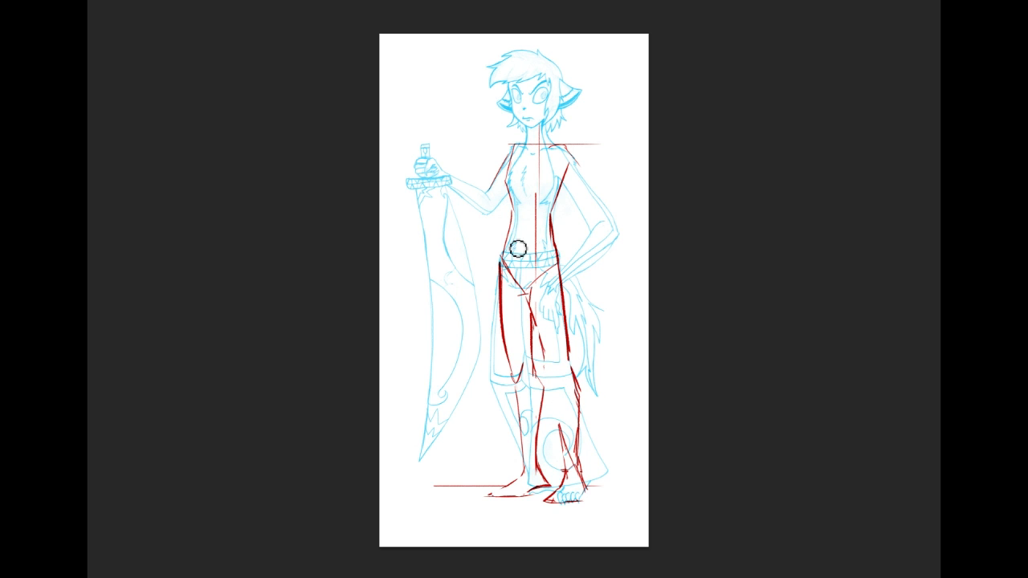
drag(580, 446, 565, 425)
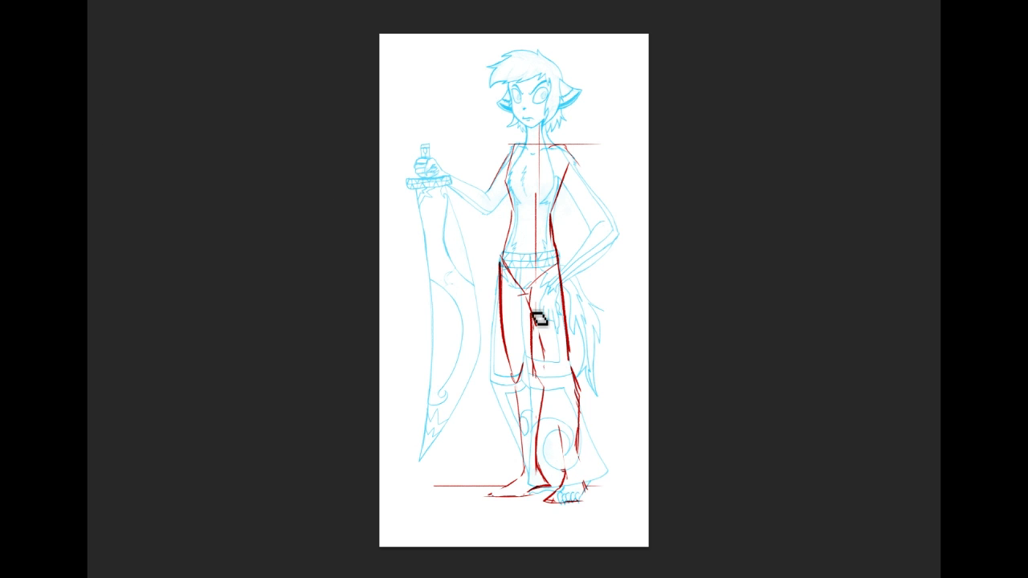
key(v)
key(e)
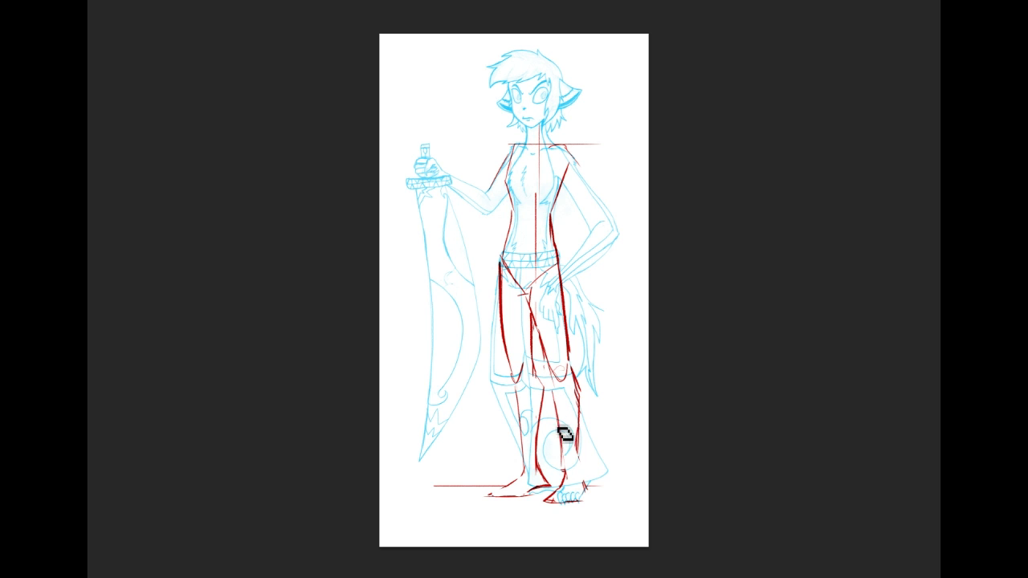
key(v)
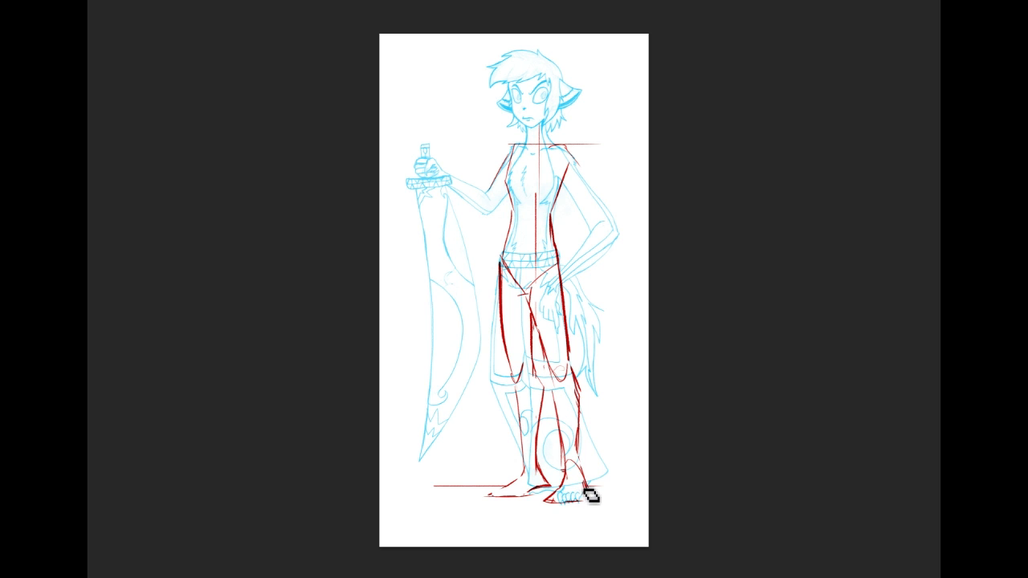
key(e)
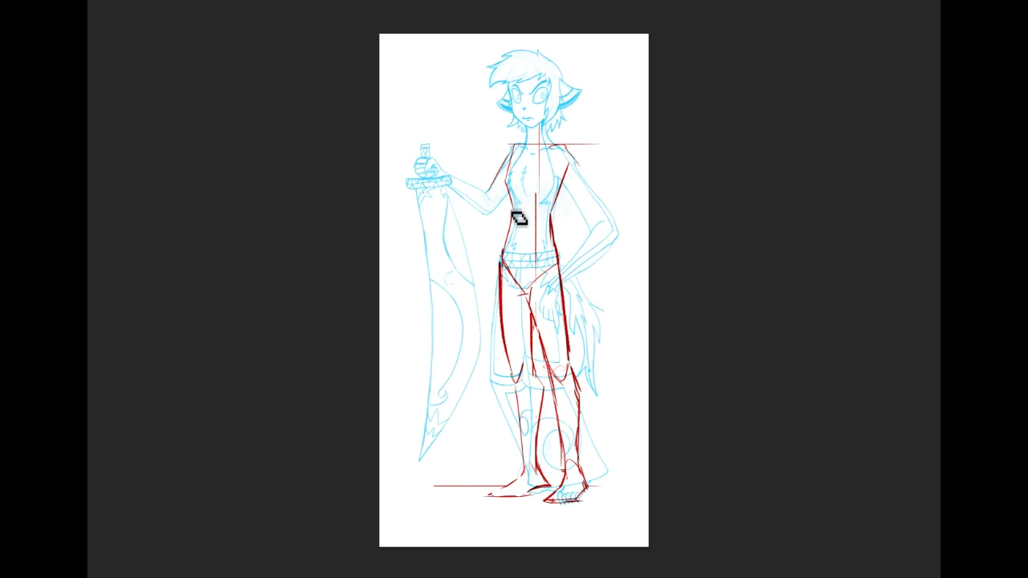
Step: Replace the torso's straight centreline with chest and belly guide lines and a ribcage arch
drag(523, 220, 522, 247)
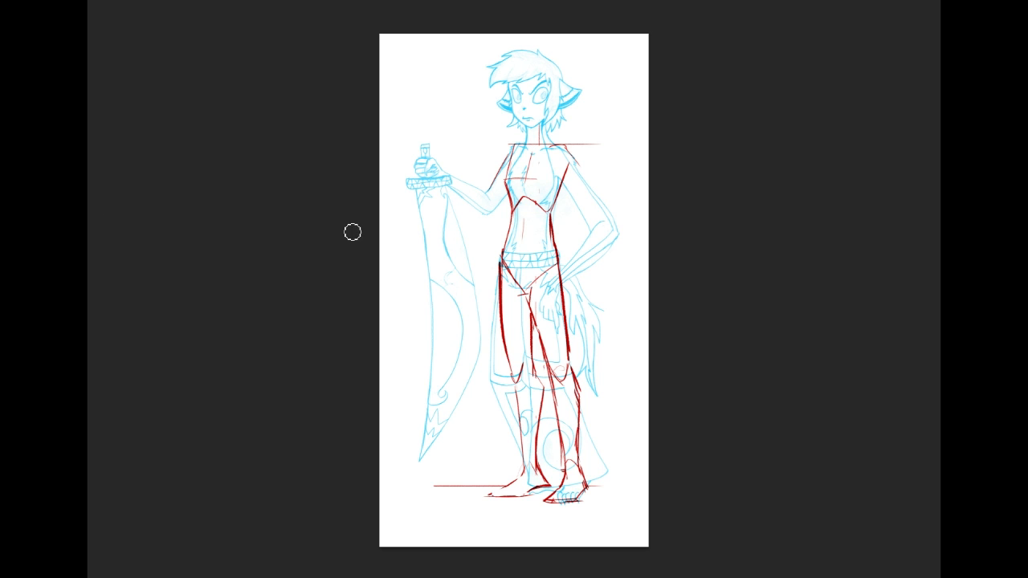
Step: Erase the front foot, draw horizontal guides at the ankles, knees and hips, and redraw the foot below the ankle guide
drag(565, 498, 549, 508)
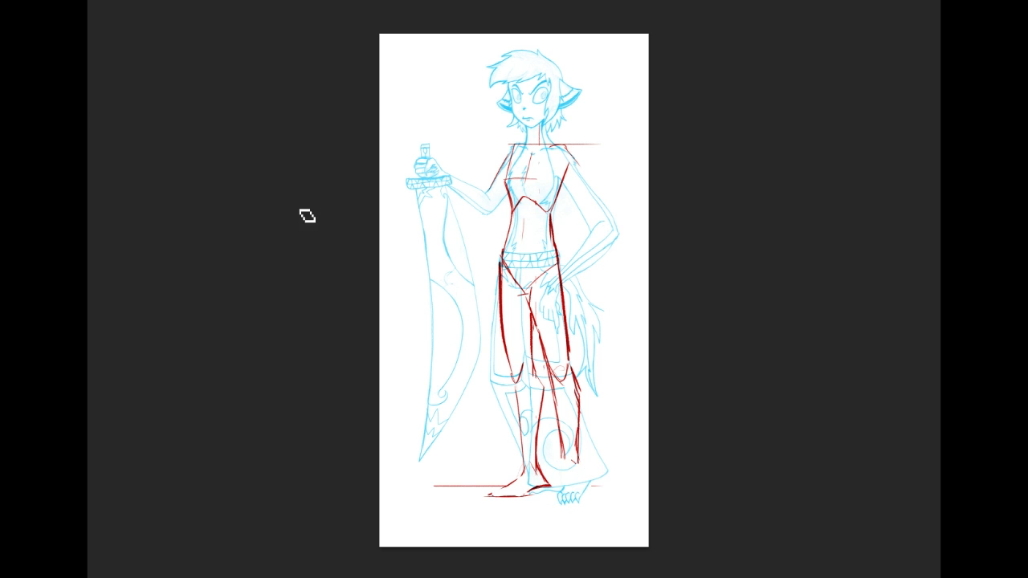
drag(519, 469, 575, 470)
drag(526, 375, 626, 374)
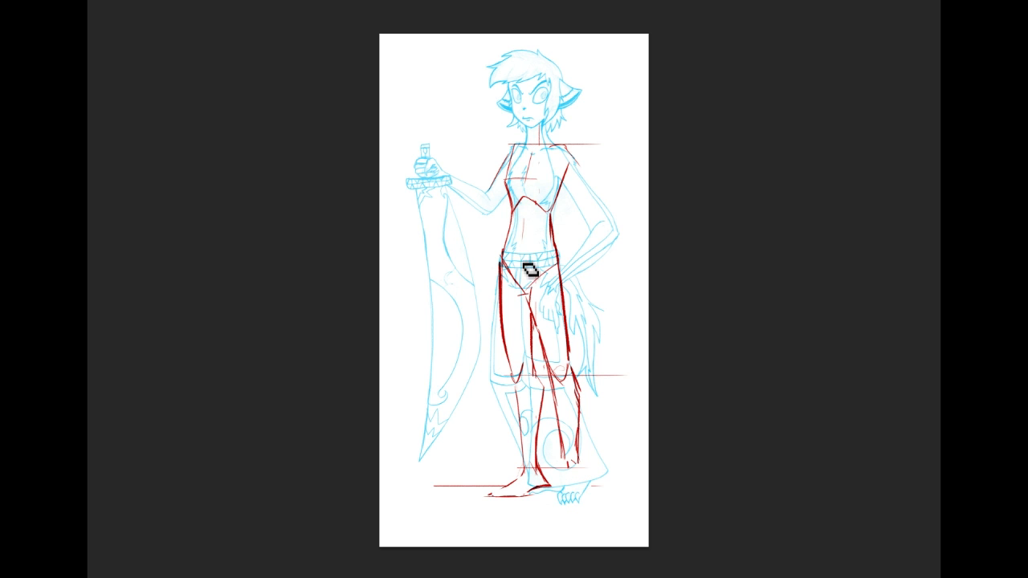
drag(499, 261, 603, 261)
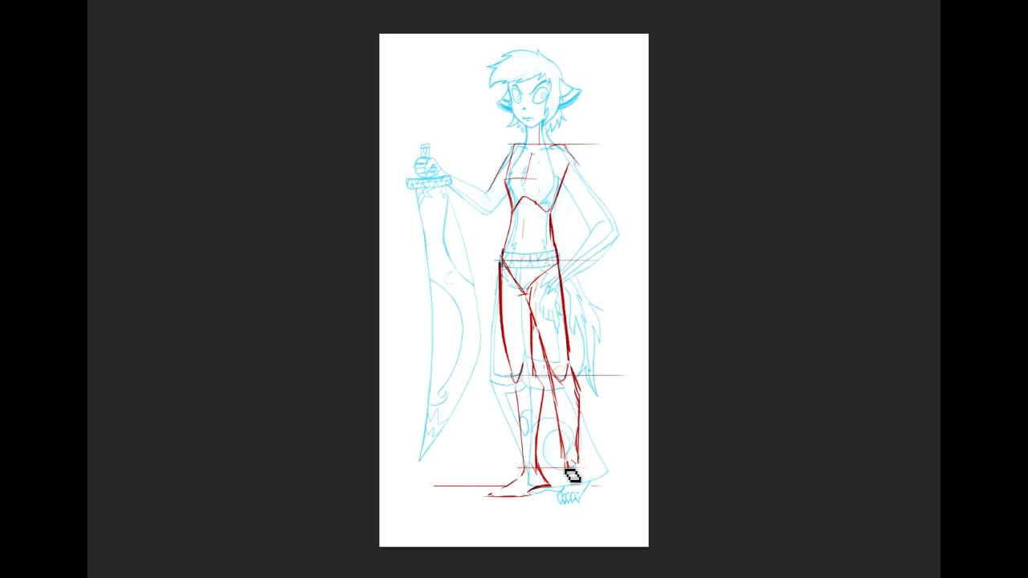
mouse_move(572, 463)
mouse_down()
mouse_move(560, 491)
mouse_move(587, 493)
mouse_move(567, 506)
mouse_move(551, 501)
mouse_move(589, 500)
mouse_move(551, 504)
mouse_move(593, 502)
mouse_move(567, 467)
mouse_move(579, 467)
mouse_move(585, 490)
mouse_move(552, 498)
mouse_move(557, 491)
mouse_move(547, 504)
mouse_move(587, 496)
mouse_move(562, 491)
mouse_move(591, 506)
mouse_up()
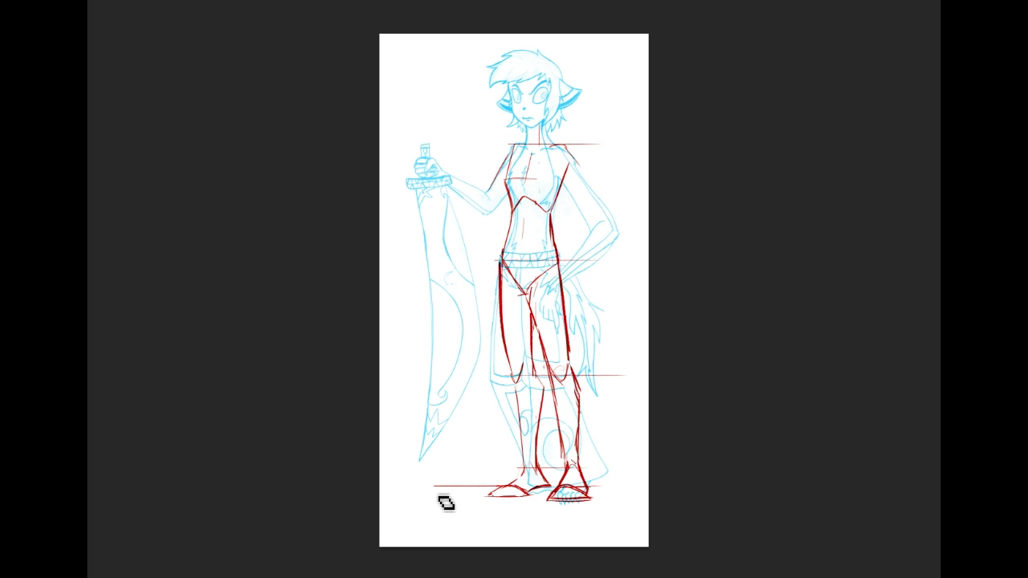
Step: Extend the ground line beneath the sword and draw a vertical axis from the sword's handle down to it
drag(435, 486, 399, 486)
drag(432, 150, 425, 488)
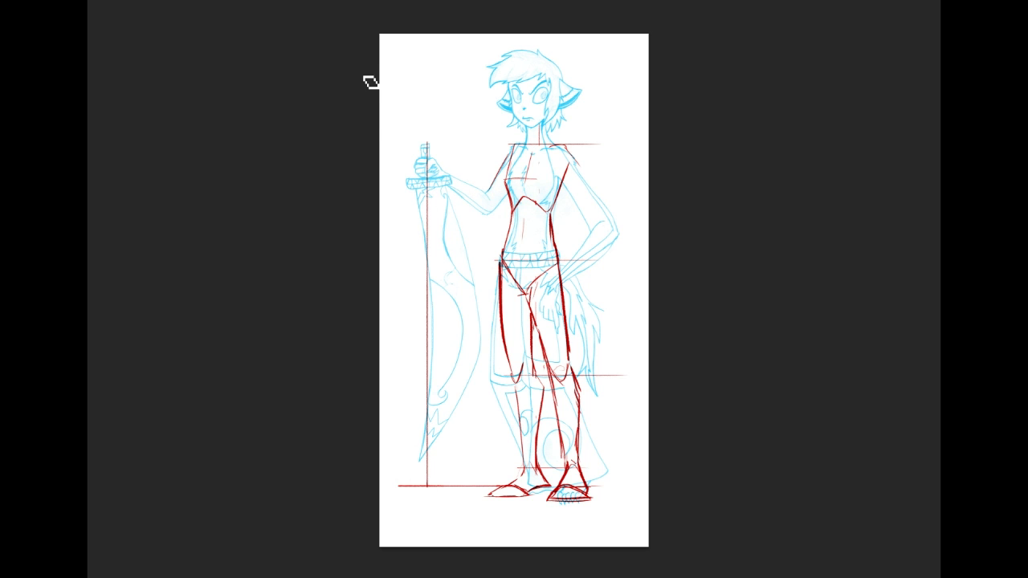
Step: Sketch a wide rectangular crossguard across the sword's axis and a tall straight handle rising above it
drag(394, 178, 463, 178)
mouse_move(394, 187)
mouse_down()
mouse_move(454, 187)
mouse_move(462, 178)
mouse_up()
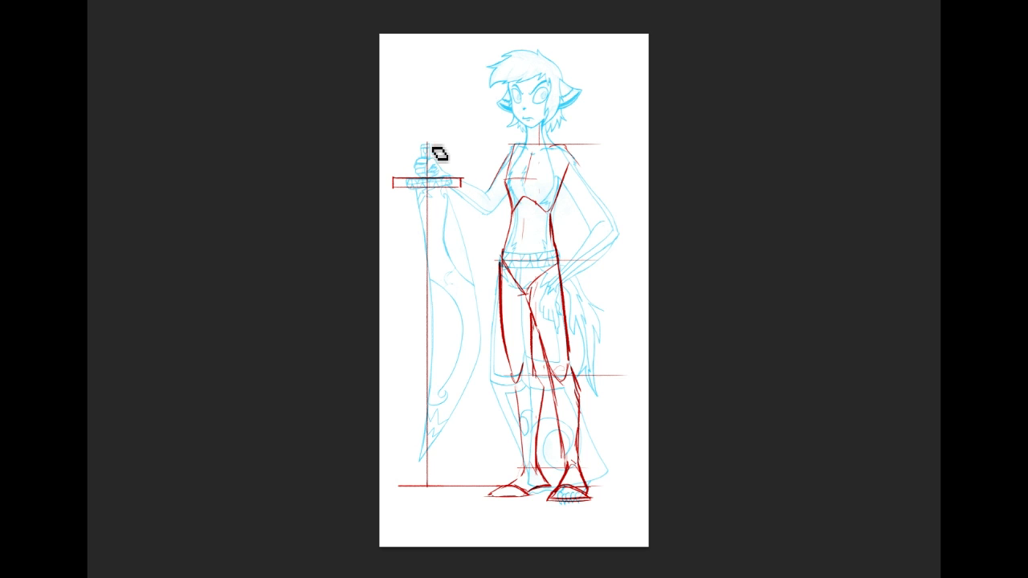
drag(429, 145, 429, 117)
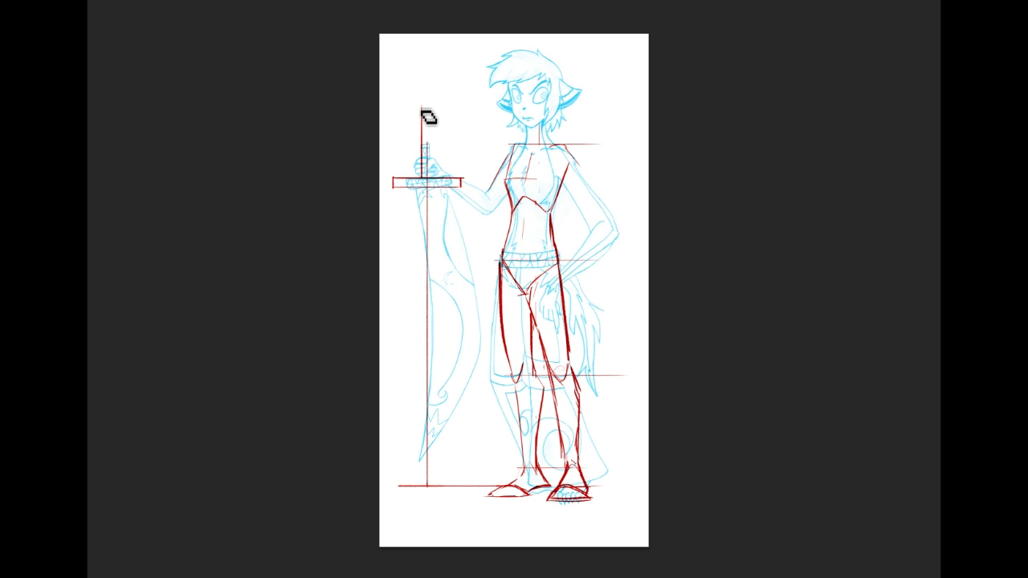
drag(437, 115, 440, 181)
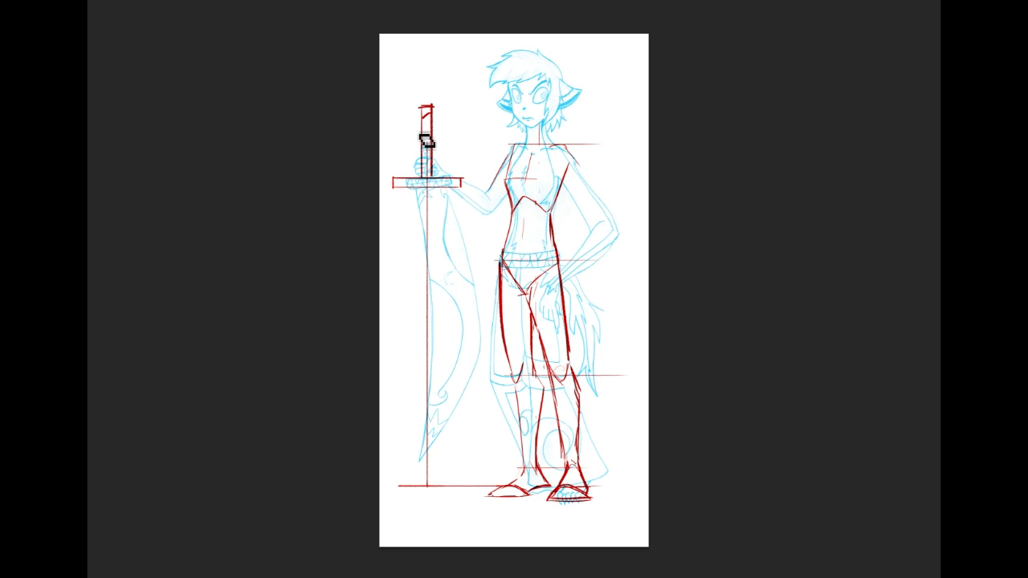
Step: Hatch diagonal wrapping stripes along the sword's handle
drag(422, 143, 432, 113)
click(133, 317)
Step: Outline the sword's curved blade from the crossguard to a point on the ground line, with a wide belly on its outer edge
drag(688, 166, 274, 135)
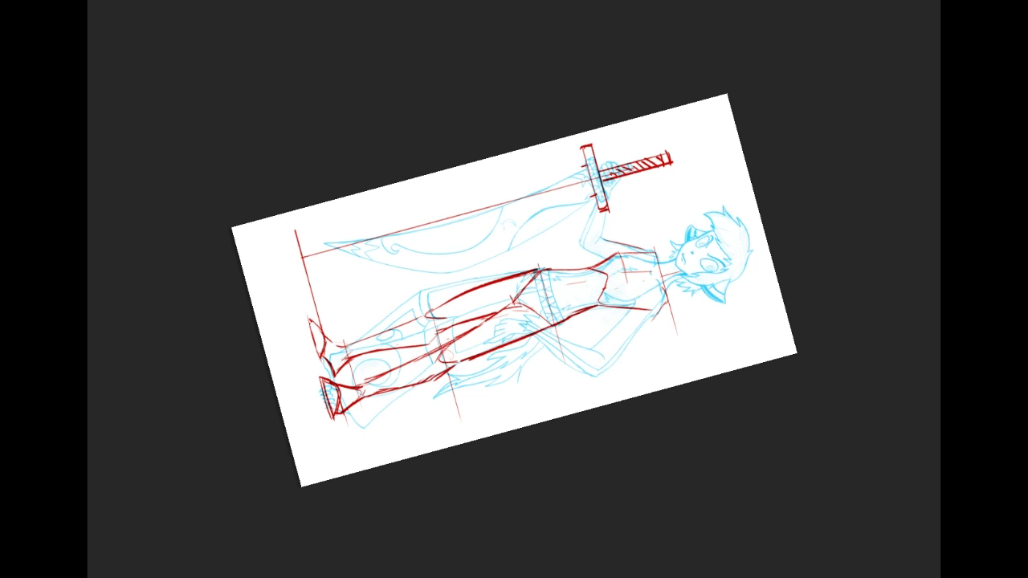
mouse_move(305, 247)
mouse_down()
mouse_move(589, 164)
mouse_move(262, 253)
mouse_move(378, 243)
mouse_move(587, 178)
mouse_move(335, 262)
mouse_move(311, 250)
mouse_move(407, 281)
mouse_move(500, 249)
mouse_up()
key(ctrl+z)
key(ctrl+z)
key(ctrl+z)
mouse_move(305, 246)
mouse_down()
mouse_move(327, 263)
mouse_move(494, 242)
mouse_up()
key(ctrl+z)
drag(310, 252, 535, 268)
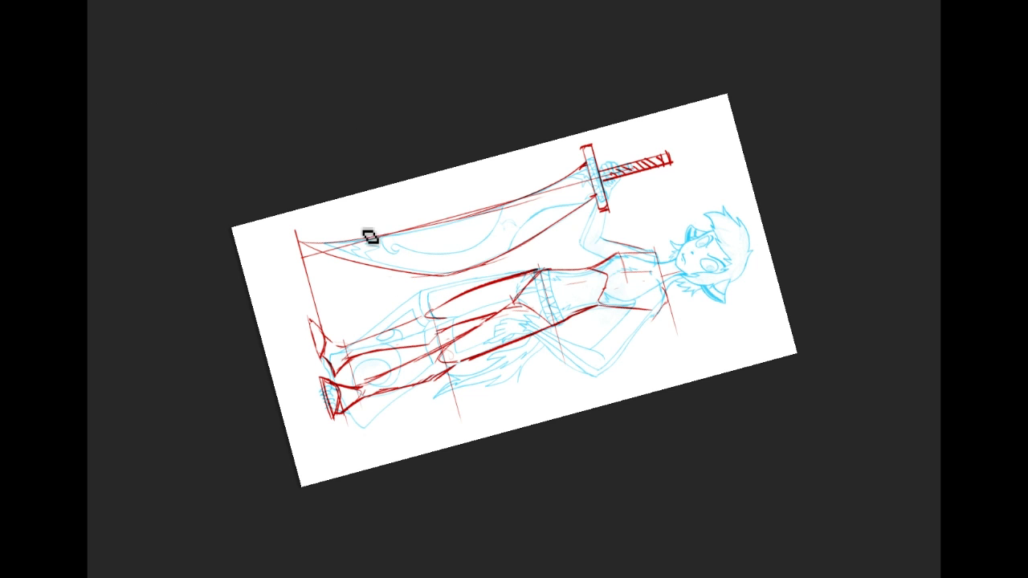
Step: Draw an inner bevel line down the blade from the crossguard, angling toward the tip at its widest part
mouse_move(509, 233)
mouse_down()
mouse_move(393, 252)
mouse_move(464, 262)
mouse_move(408, 243)
mouse_move(471, 254)
mouse_move(406, 246)
mouse_move(467, 256)
mouse_move(407, 282)
mouse_move(558, 211)
mouse_move(595, 180)
mouse_up()
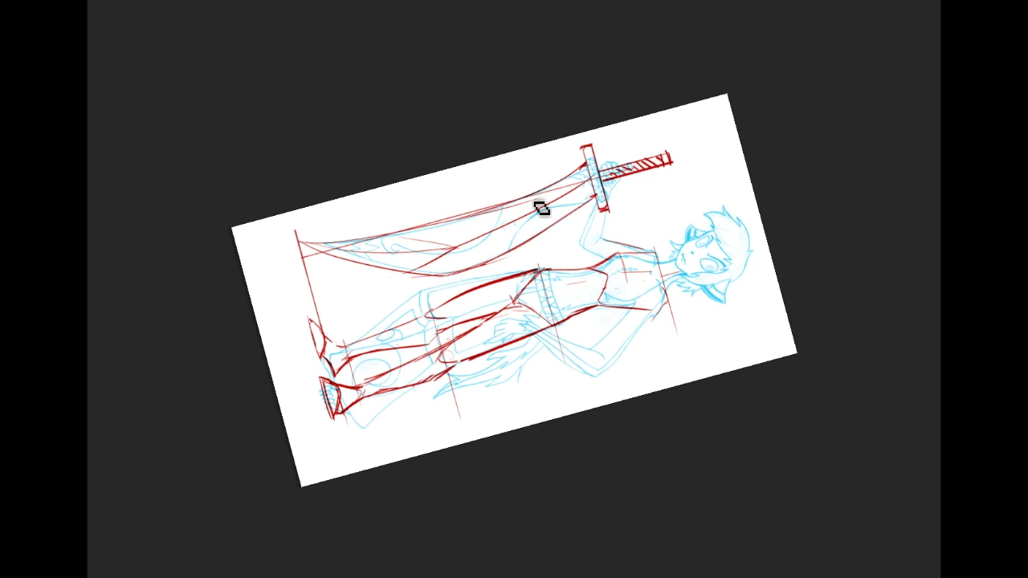
drag(459, 225, 560, 226)
key(ctrl+z)
drag(655, 138, 481, 121)
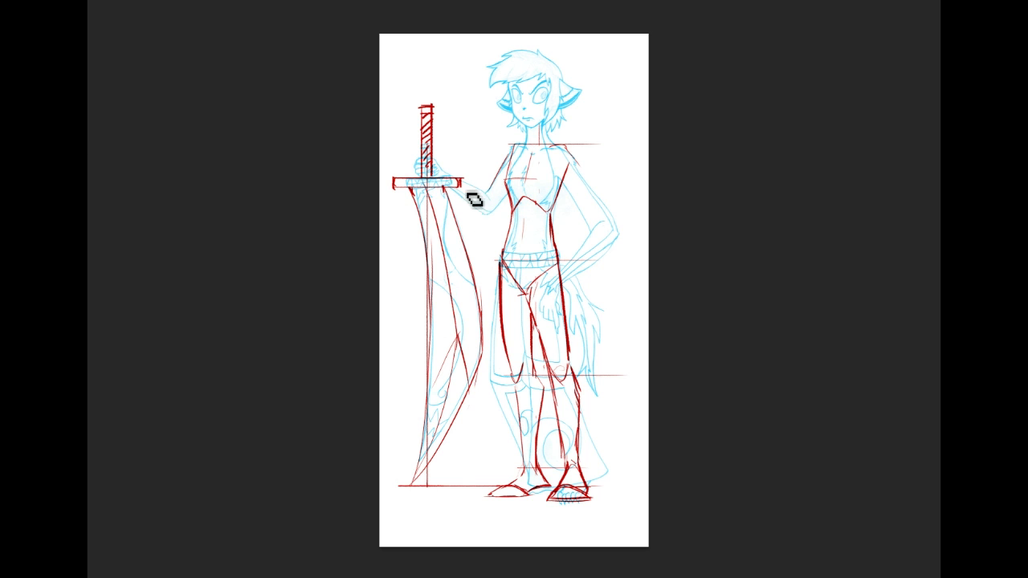
Step: Block in the hand gripping the sword handle and outline its bent arm from wrist to elbow and shoulder
mouse_move(433, 164)
mouse_down()
mouse_move(420, 167)
mouse_move(442, 170)
mouse_up()
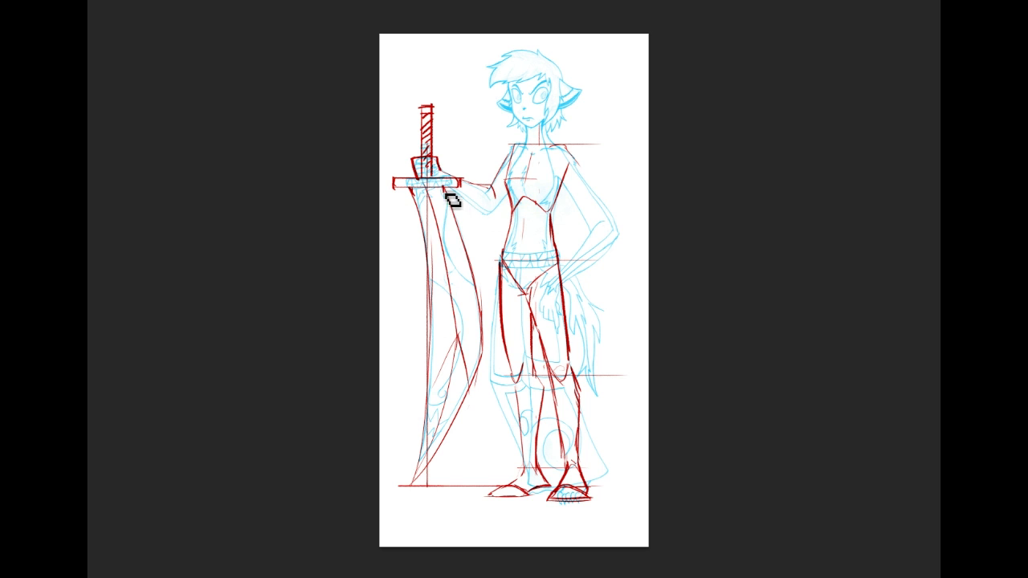
drag(487, 213, 507, 197)
mouse_move(522, 142)
mouse_down()
mouse_move(499, 170)
mouse_move(548, 126)
mouse_move(578, 164)
mouse_up()
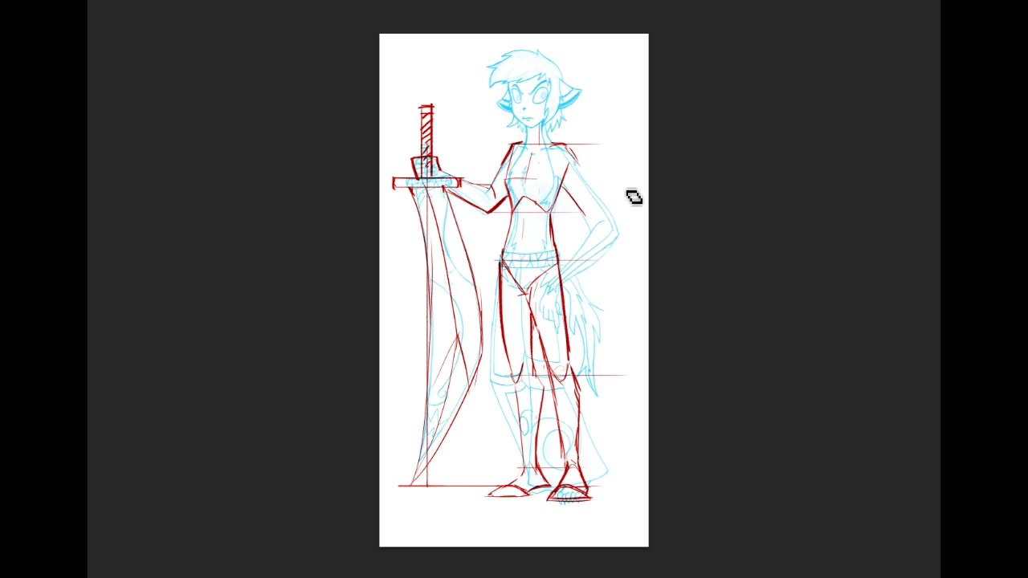
Step: Draw a horizontal elbow guide across the torso and sketch the other upper arm from the shoulder down to that level
key(ctrl+z)
drag(488, 213, 591, 213)
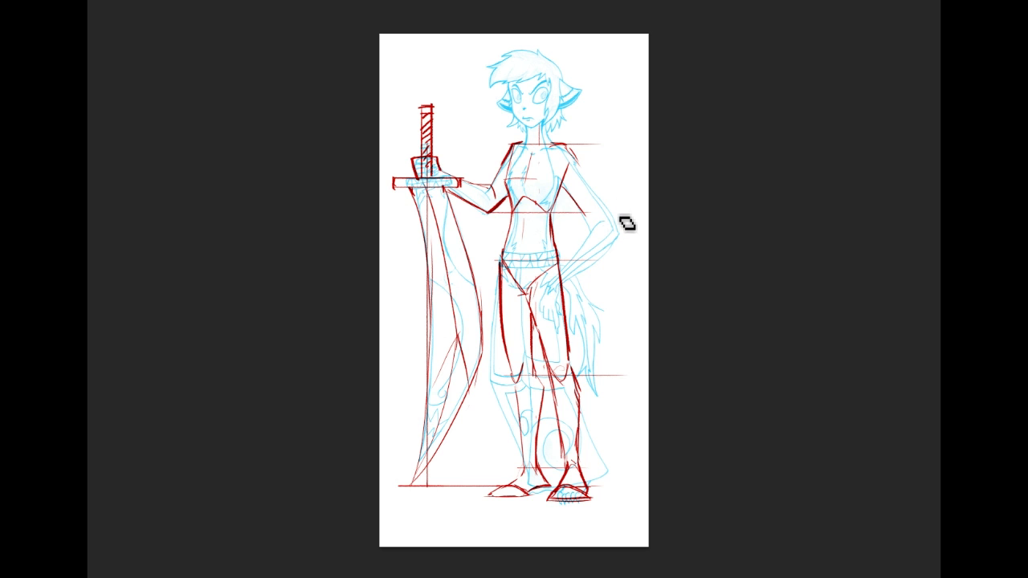
drag(568, 147, 610, 213)
key(ctrl+z)
mouse_move(563, 179)
mouse_down()
mouse_move(583, 212)
mouse_move(610, 213)
mouse_up()
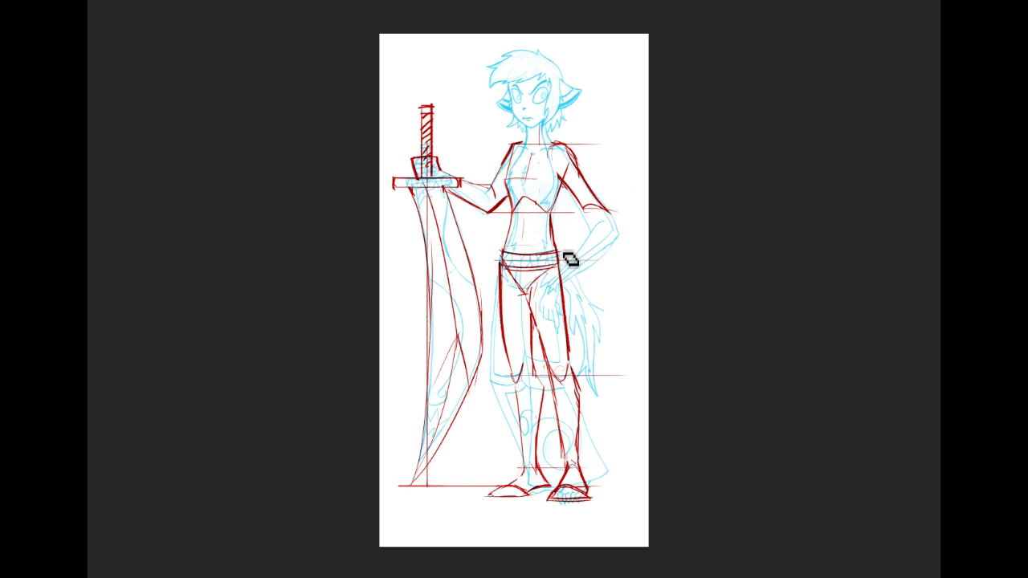
Step: Sketch the other hand resting on the hip and connect it to the elbow with a tapered forearm
mouse_move(556, 242)
mouse_down()
mouse_move(525, 262)
mouse_move(551, 242)
mouse_move(530, 257)
mouse_move(562, 254)
mouse_up()
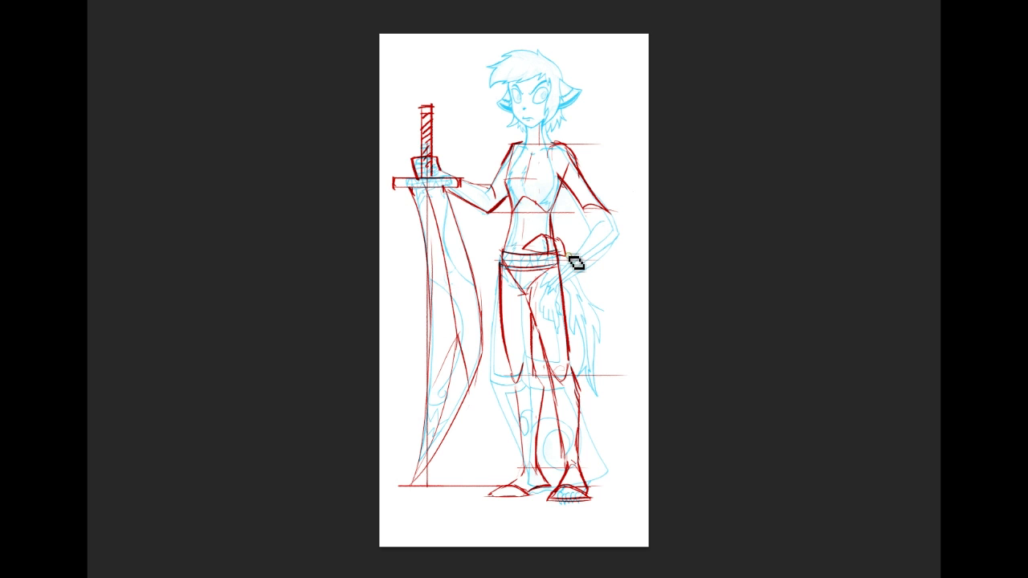
mouse_move(598, 213)
mouse_down()
mouse_move(552, 248)
mouse_move(580, 254)
mouse_up()
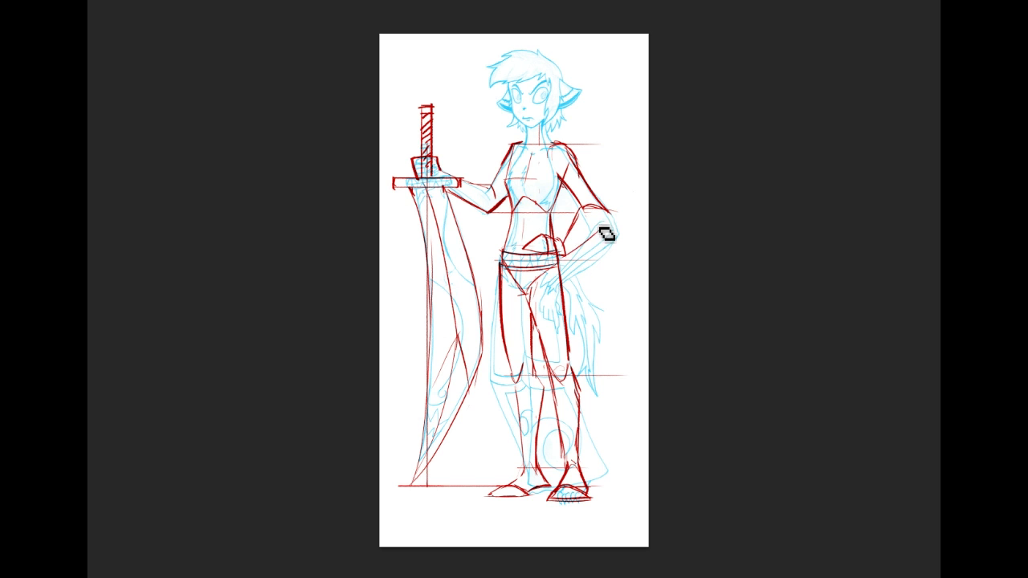
drag(615, 211, 590, 243)
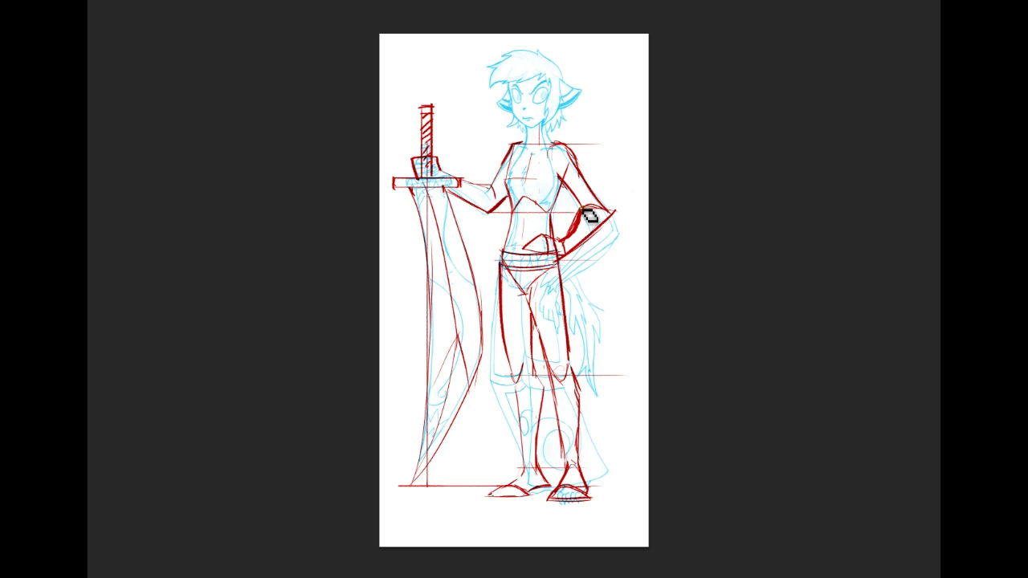
key(ctrl+z)
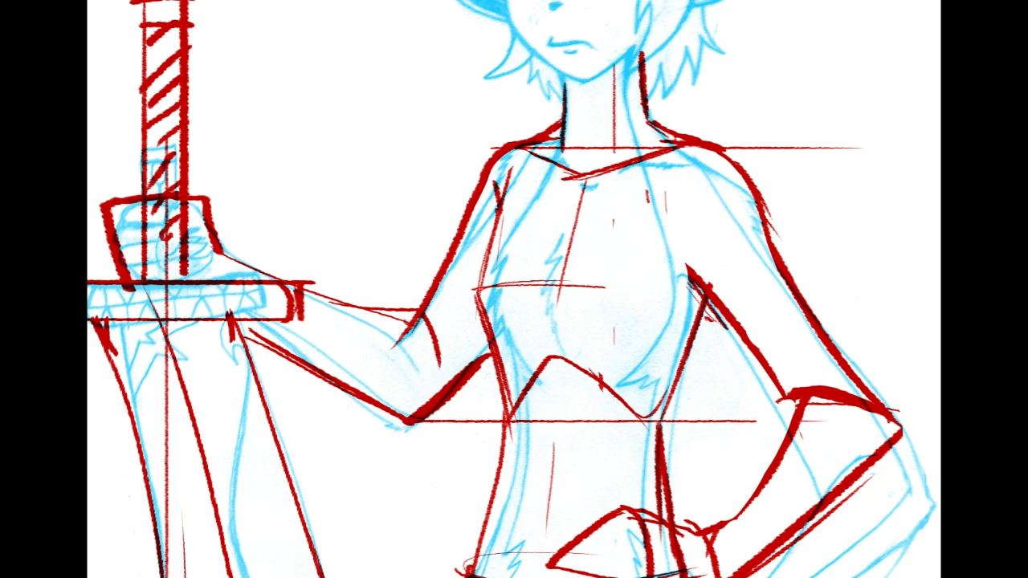
Step: Outline the head with the side of the face, the jaw and a rounded skull arc beneath the hair
drag(791, 25, 741, 319)
mouse_move(455, 299)
mouse_down()
mouse_move(456, 277)
mouse_move(463, 316)
mouse_move(520, 377)
mouse_move(615, 325)
mouse_up()
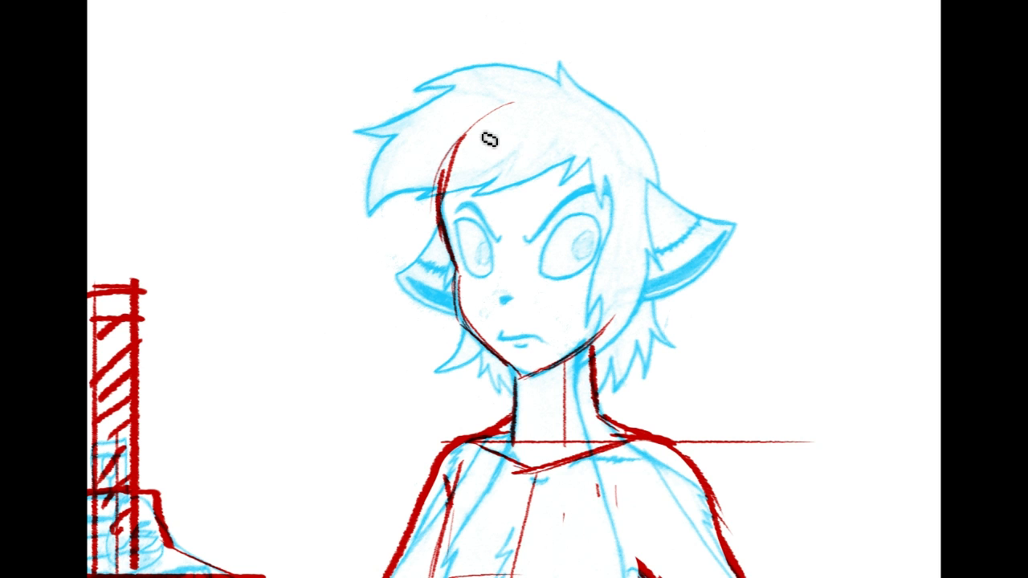
drag(482, 110, 598, 106)
drag(659, 212, 654, 214)
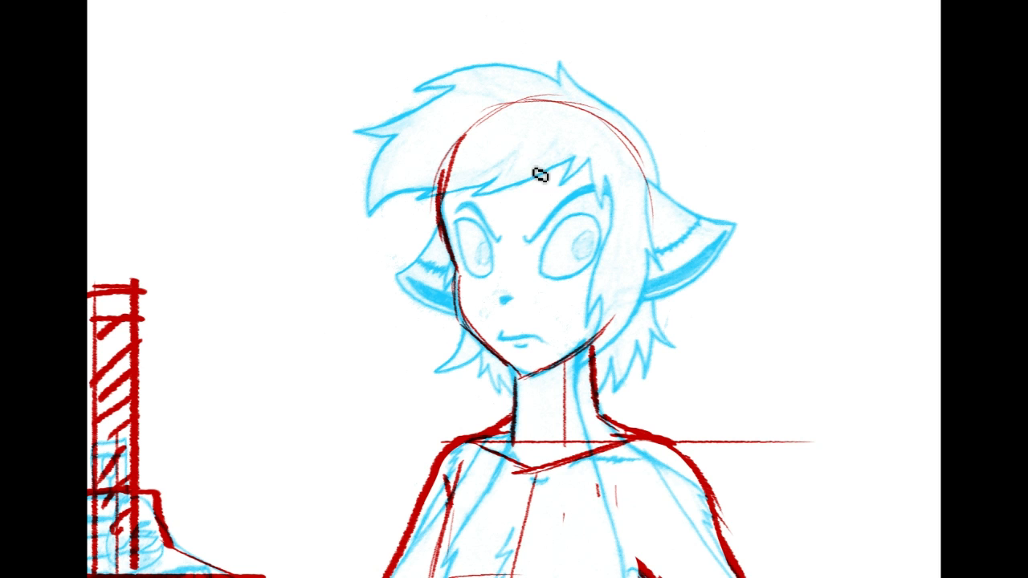
Step: Draw two angry slanted eyebrows and outline the narrower far eye
mouse_move(452, 229)
mouse_down()
mouse_move(475, 214)
mouse_move(499, 238)
mouse_up()
mouse_move(492, 201)
mouse_down()
mouse_move(542, 230)
mouse_move(533, 225)
mouse_move(595, 184)
mouse_move(534, 235)
mouse_move(579, 193)
mouse_up()
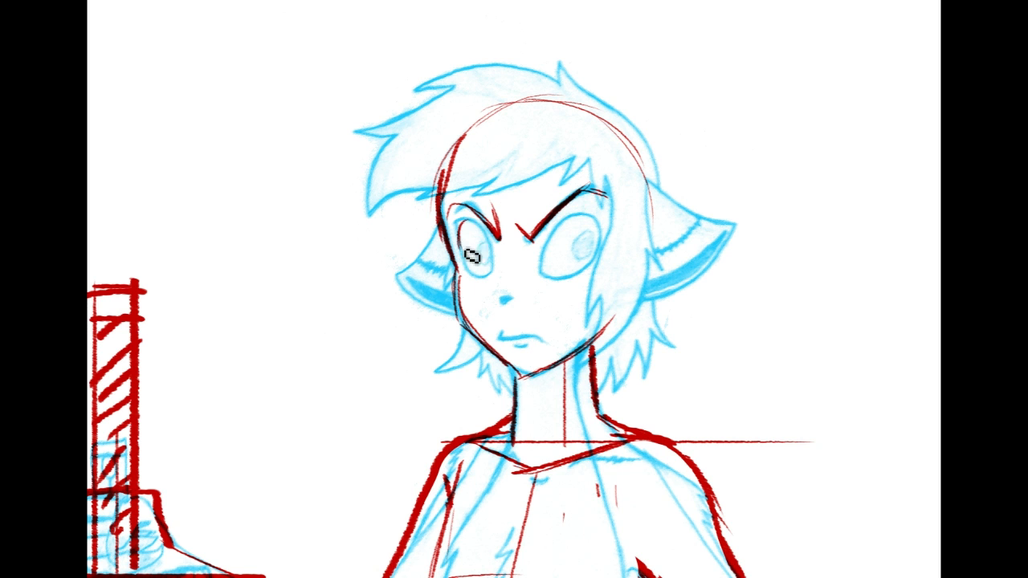
mouse_move(455, 233)
mouse_down()
mouse_move(490, 235)
mouse_move(503, 286)
mouse_move(497, 247)
mouse_move(465, 233)
mouse_move(496, 260)
mouse_up()
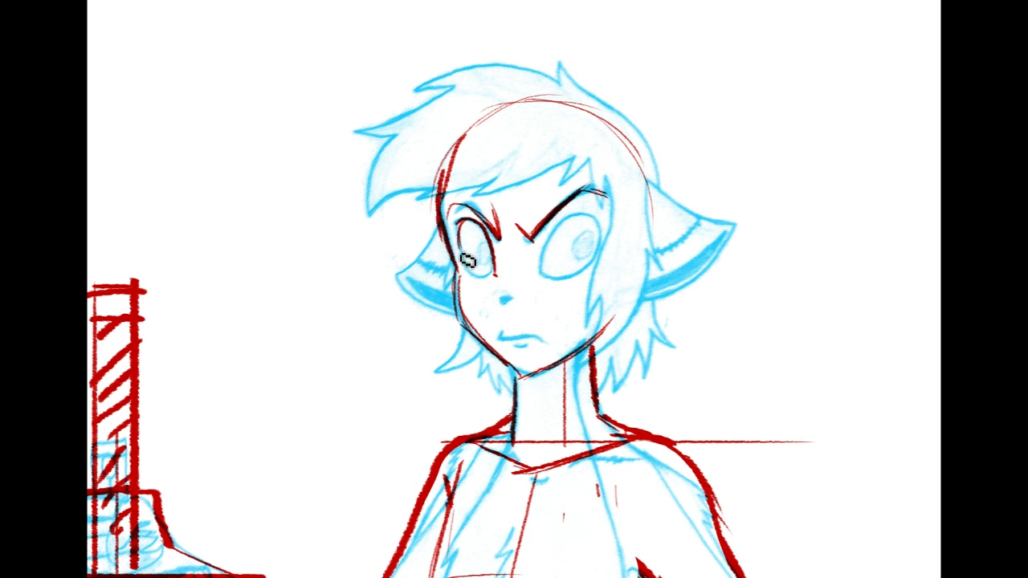
drag(498, 279, 489, 259)
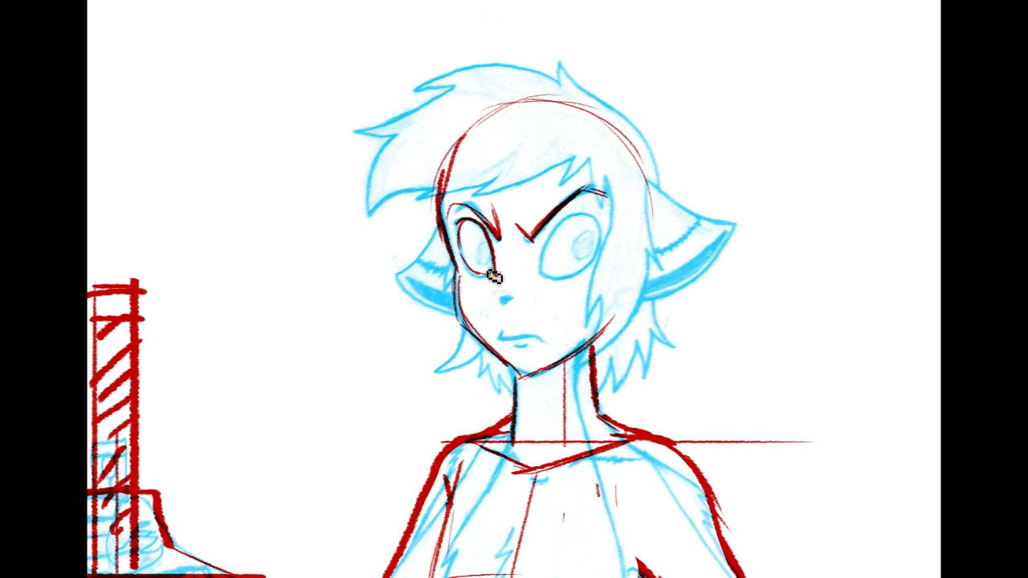
Step: Add the small nose and the frowning mouth to the face
drag(505, 298, 514, 302)
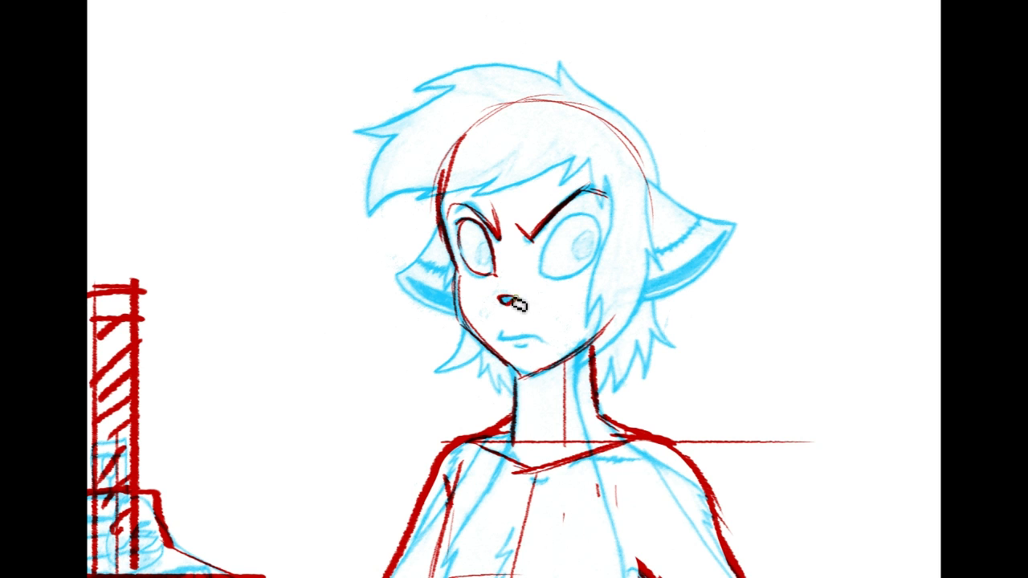
drag(500, 337, 532, 341)
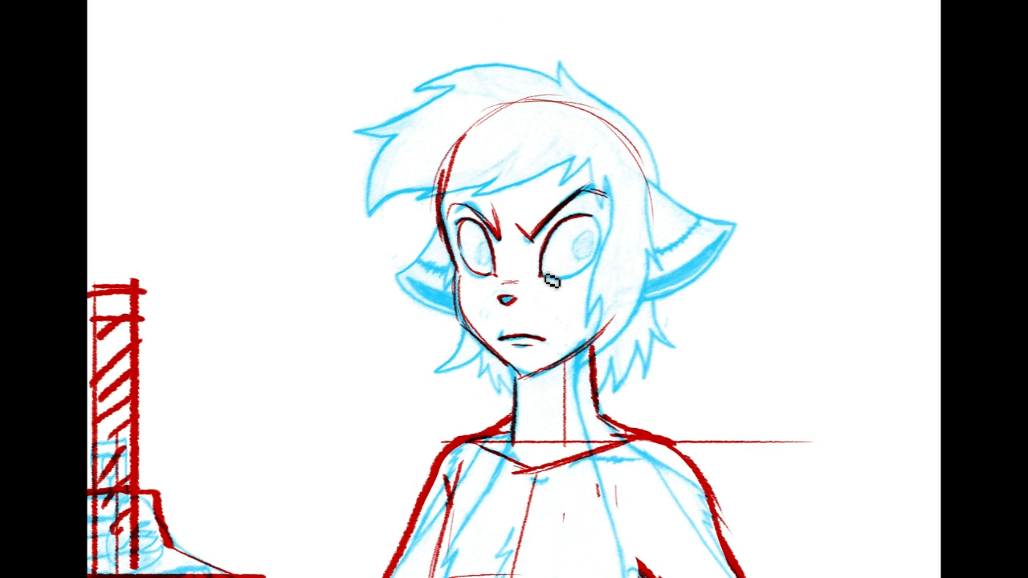
Step: Complete the larger near eye's outline and fill in the pupils of both eyes
drag(567, 285, 598, 265)
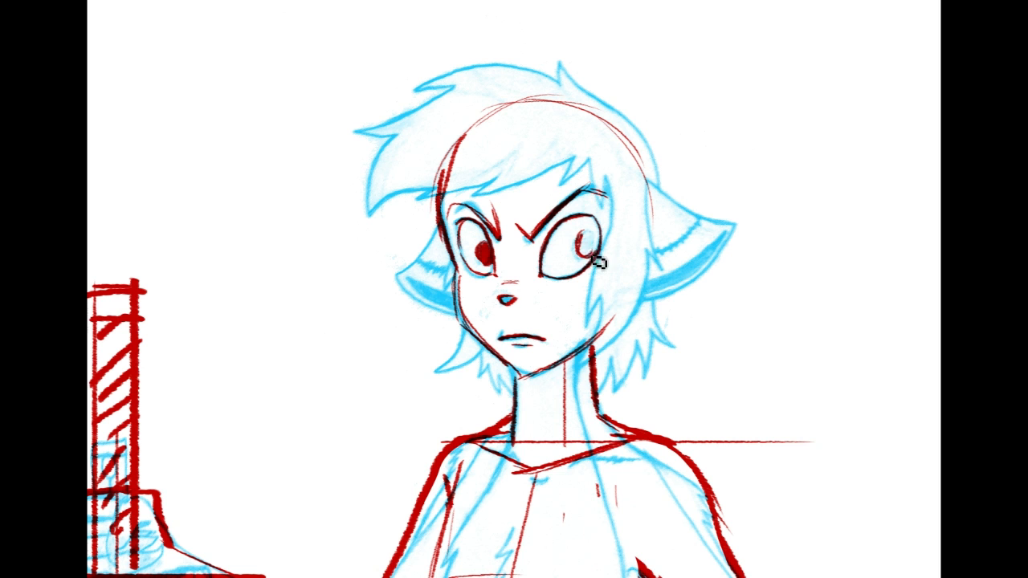
mouse_move(595, 256)
mouse_down()
mouse_move(585, 245)
mouse_move(597, 259)
mouse_up()
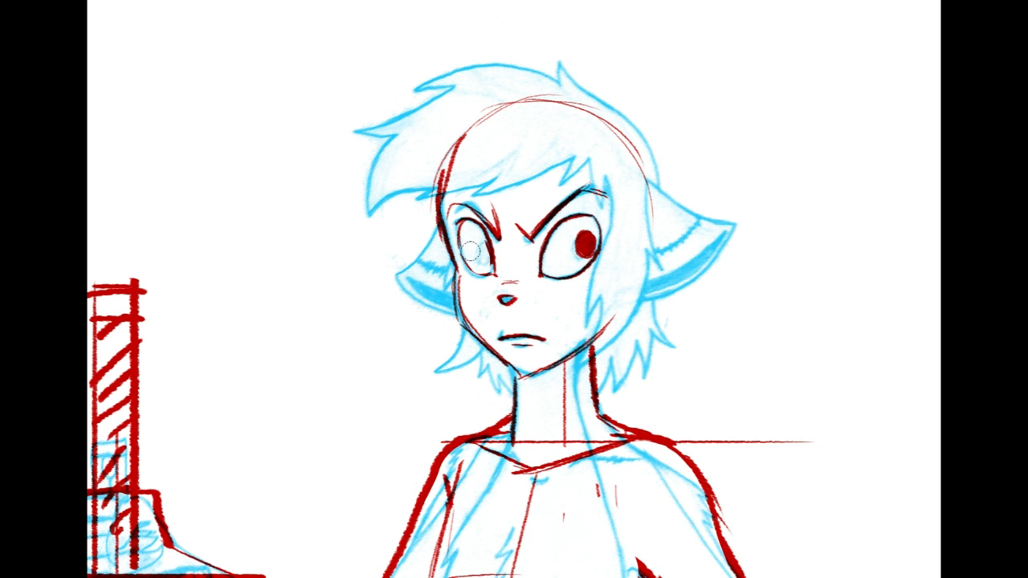
mouse_move(485, 252)
mouse_down()
mouse_move(492, 262)
mouse_move(492, 252)
mouse_up()
Step: Thicken and reshape both angry eyebrows and darken the cheek line on the near side of the head
drag(468, 205, 451, 217)
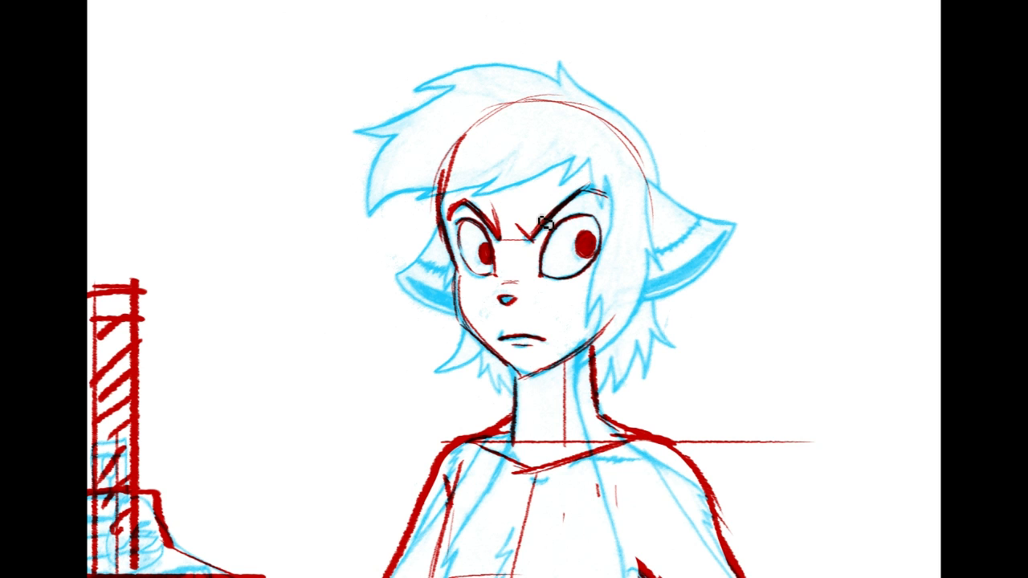
drag(530, 229, 526, 241)
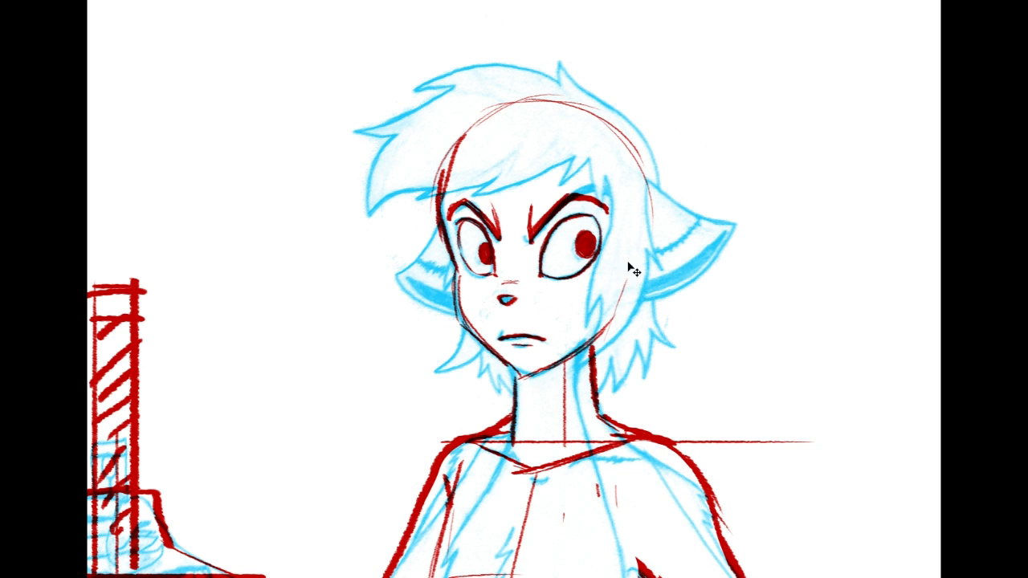
drag(628, 251, 608, 331)
Step: Draw the large pointed near ear with its upper edge, lower edge and inner fold
mouse_move(647, 178)
mouse_down()
mouse_move(627, 210)
mouse_move(665, 195)
mouse_move(713, 227)
mouse_up()
key(ctrl+z)
mouse_move(646, 177)
mouse_down()
mouse_move(670, 200)
mouse_move(739, 229)
mouse_up()
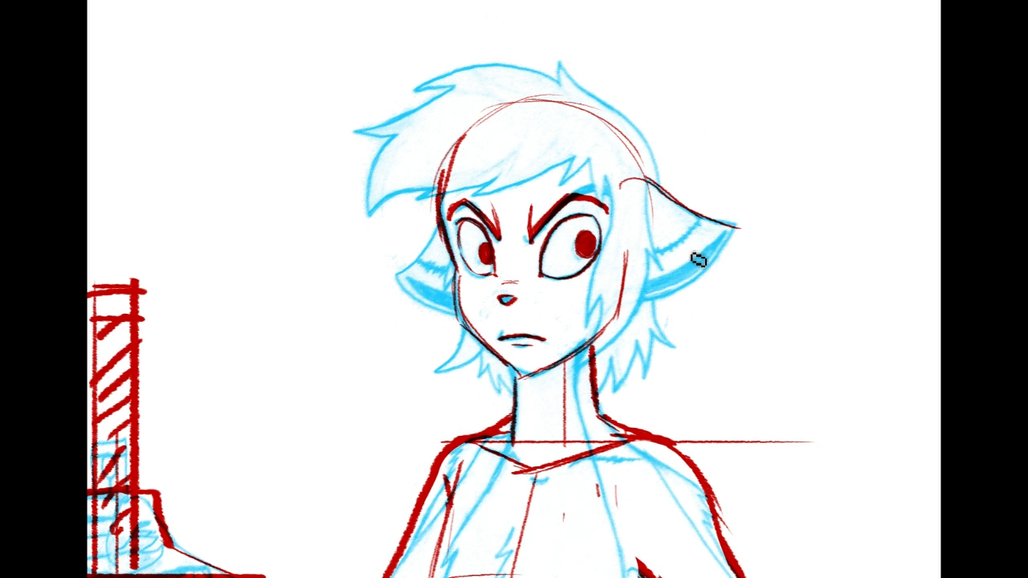
mouse_move(627, 251)
mouse_down()
mouse_move(712, 250)
mouse_move(669, 274)
mouse_up()
drag(726, 266, 662, 297)
drag(738, 230, 653, 289)
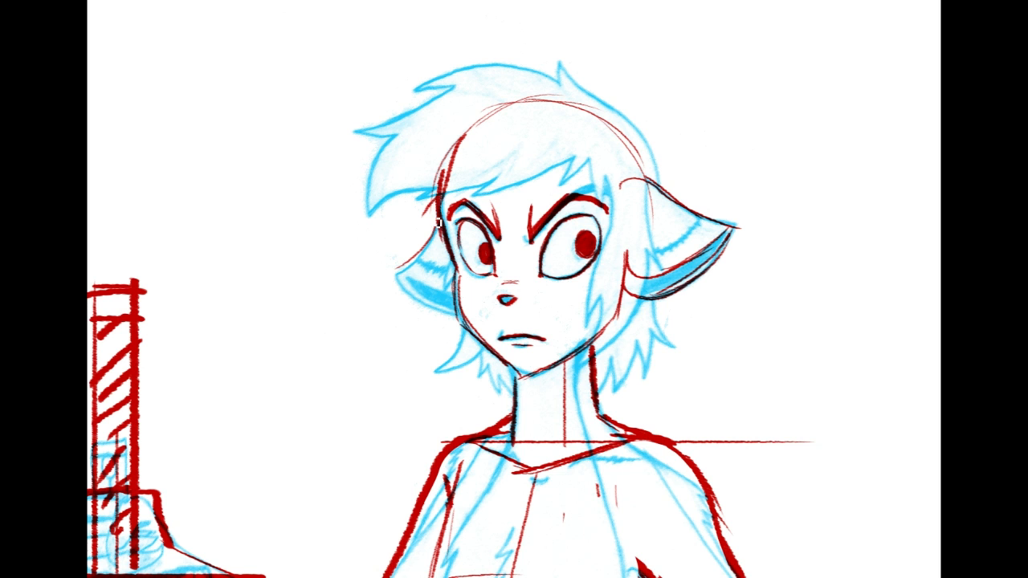
Step: Draw the smaller far ear with its inner fold and add lines under the chin
drag(394, 259, 437, 293)
drag(388, 256, 458, 298)
drag(401, 259, 456, 278)
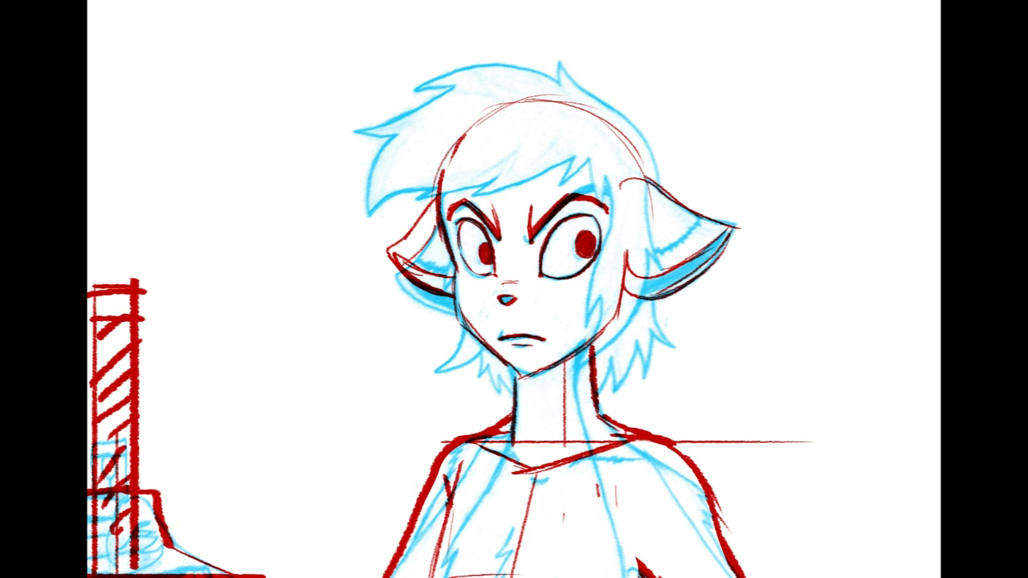
mouse_move(521, 379)
mouse_down()
mouse_move(554, 410)
mouse_move(592, 347)
mouse_up()
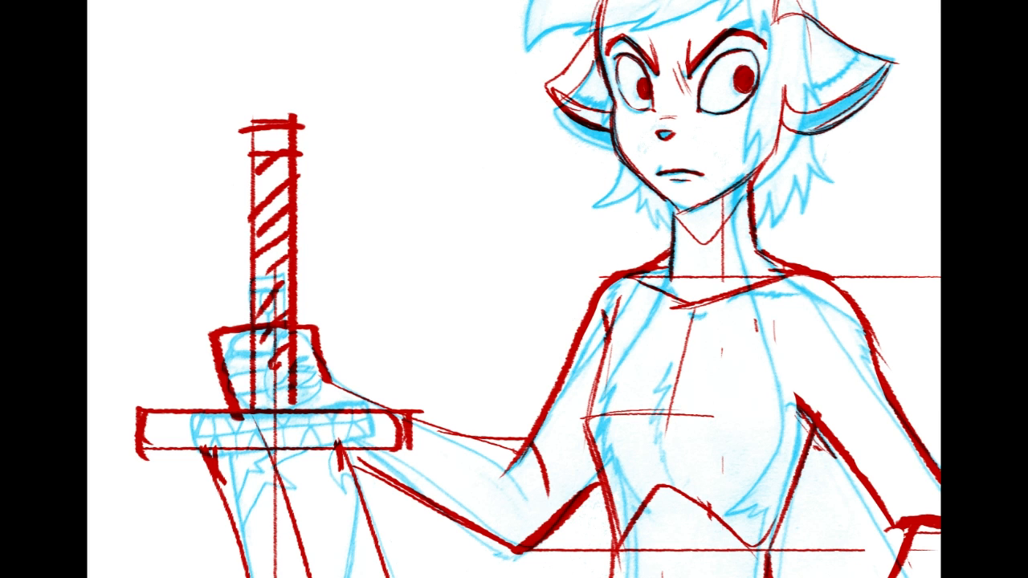
Step: Lighten the old blue sketch with a Hue/Saturation adjustment
key(ctrl+u)
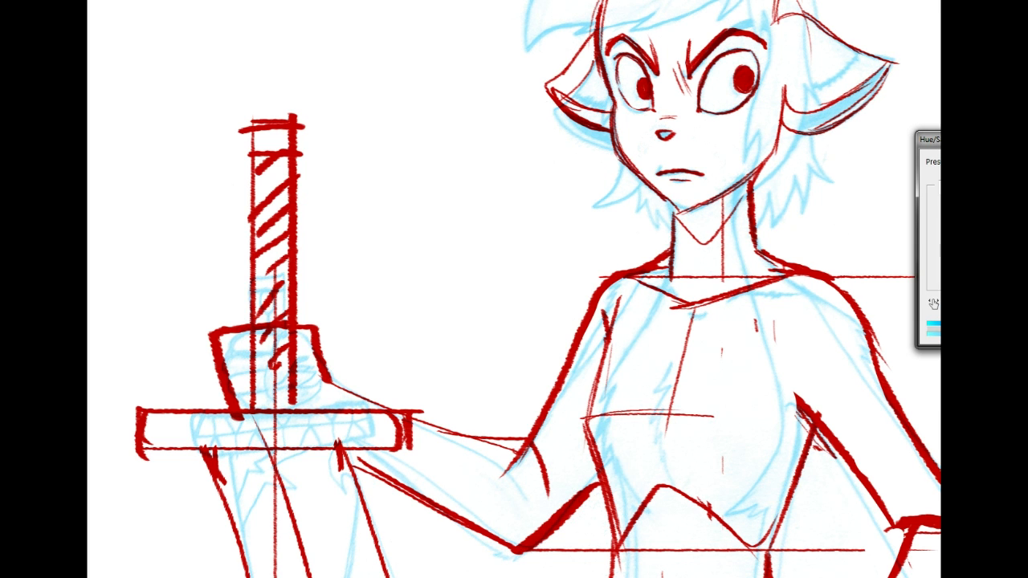
key(Return)
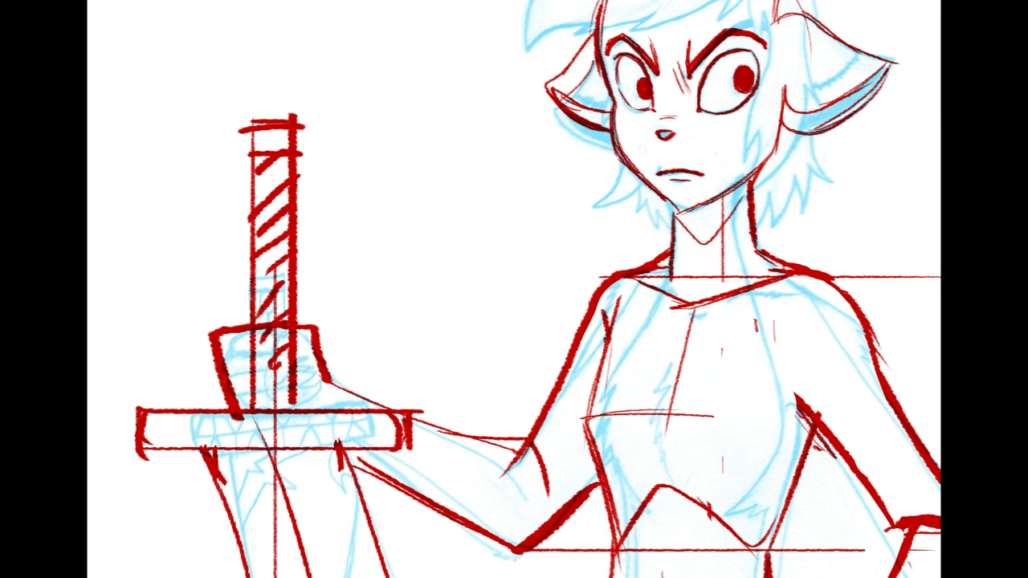
Step: Fade the red feet and ankle construction lines to a pale tint, leaving the blue sketch beneath at its previous strength
scroll(870, 266, down, 15)
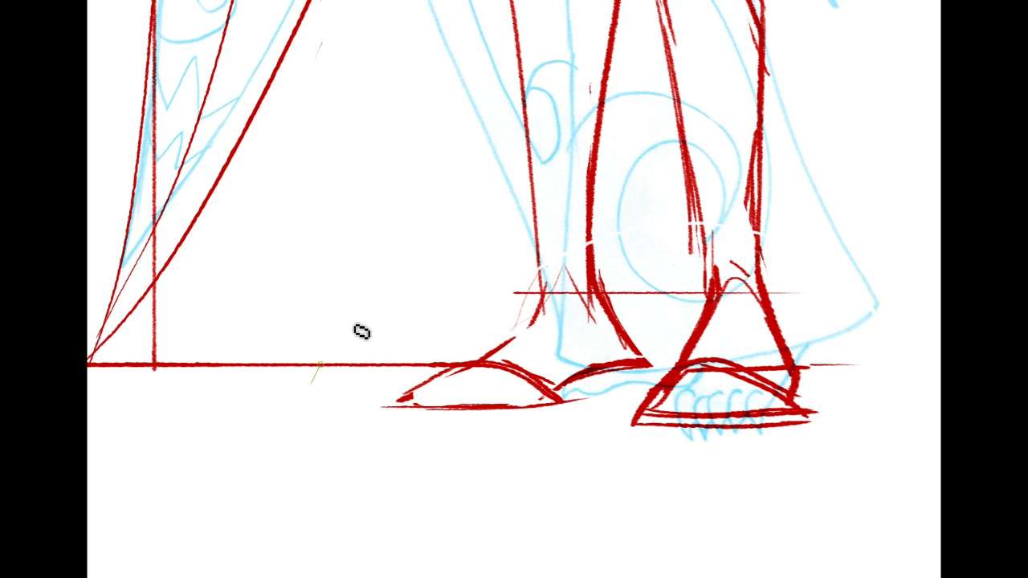
key(Delete)
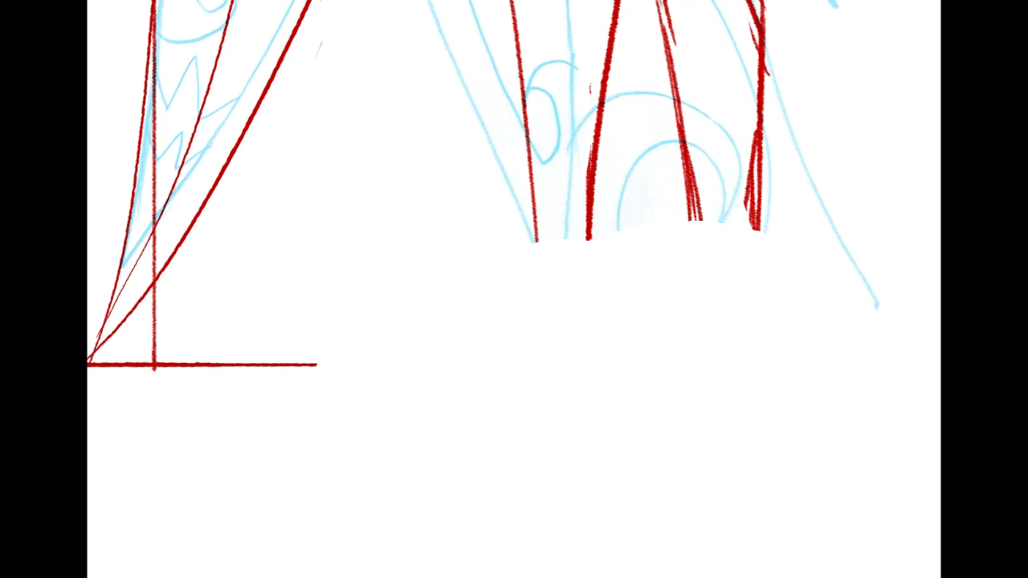
key(ctrl+z)
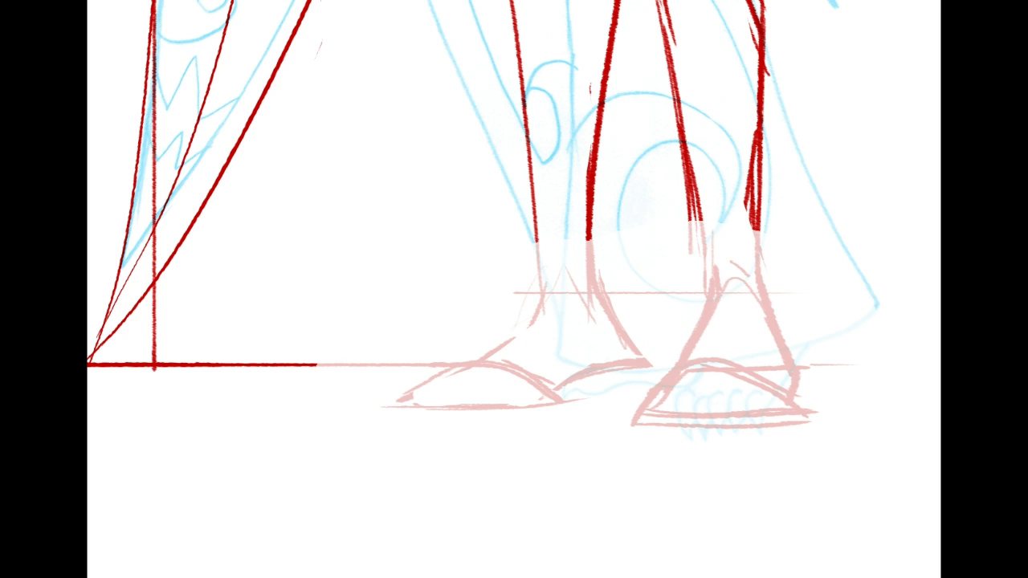
key(ctrl+z)
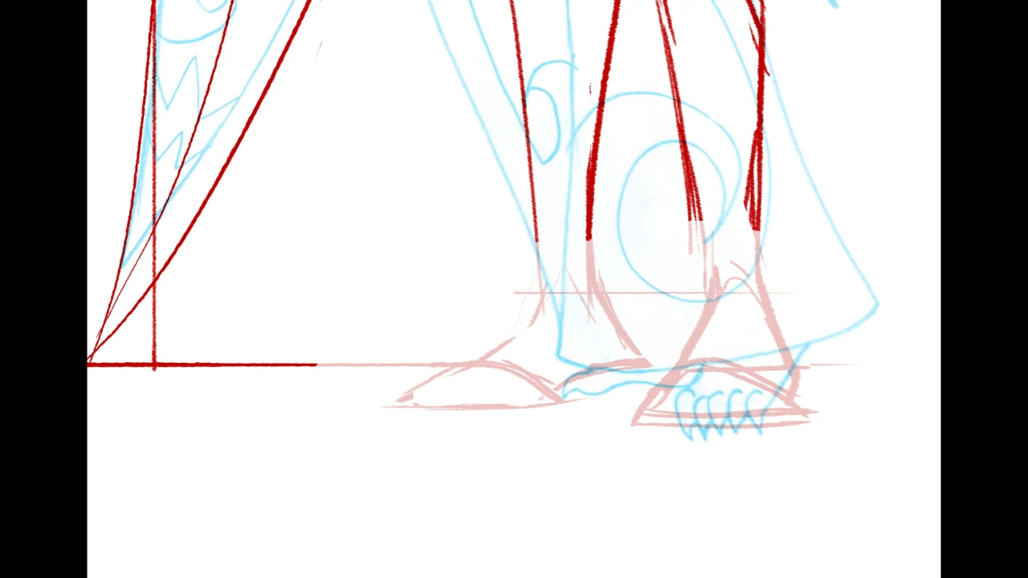
Step: Sketch a practice lower leg with a squared foot block in the blank space beside the character's feet
drag(563, 274, 512, 262)
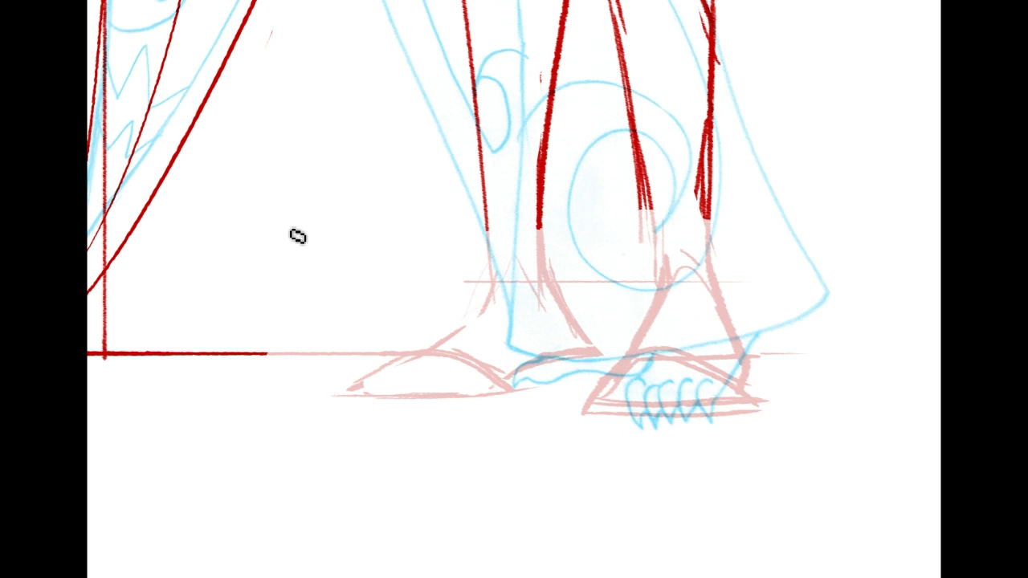
drag(297, 207, 303, 278)
key(ctrl+z)
drag(296, 202, 310, 277)
mouse_move(274, 324)
mouse_down()
mouse_move(310, 278)
mouse_move(314, 331)
mouse_up()
drag(340, 290, 338, 245)
mouse_move(273, 325)
mouse_down()
mouse_move(267, 359)
mouse_move(312, 368)
mouse_up()
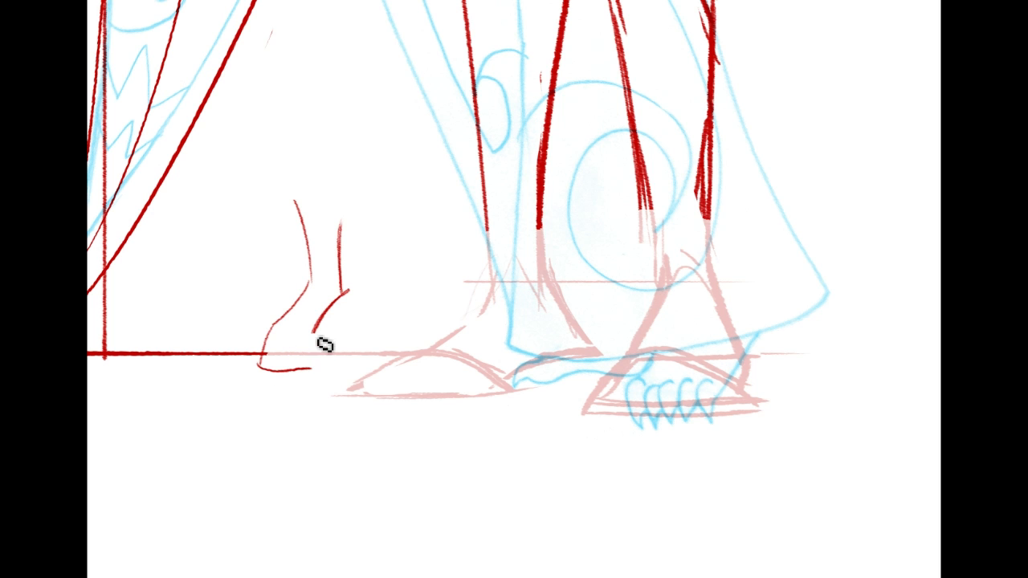
drag(274, 325, 315, 331)
drag(314, 369, 320, 331)
Step: Sketch a second, smaller practice foot with a toe arch and ankle lines next to the first study
mouse_move(247, 253)
mouse_down()
mouse_move(200, 307)
mouse_move(205, 301)
mouse_move(191, 339)
mouse_move(246, 329)
mouse_move(240, 320)
mouse_move(254, 321)
mouse_move(228, 333)
mouse_move(262, 335)
mouse_move(281, 283)
mouse_up()
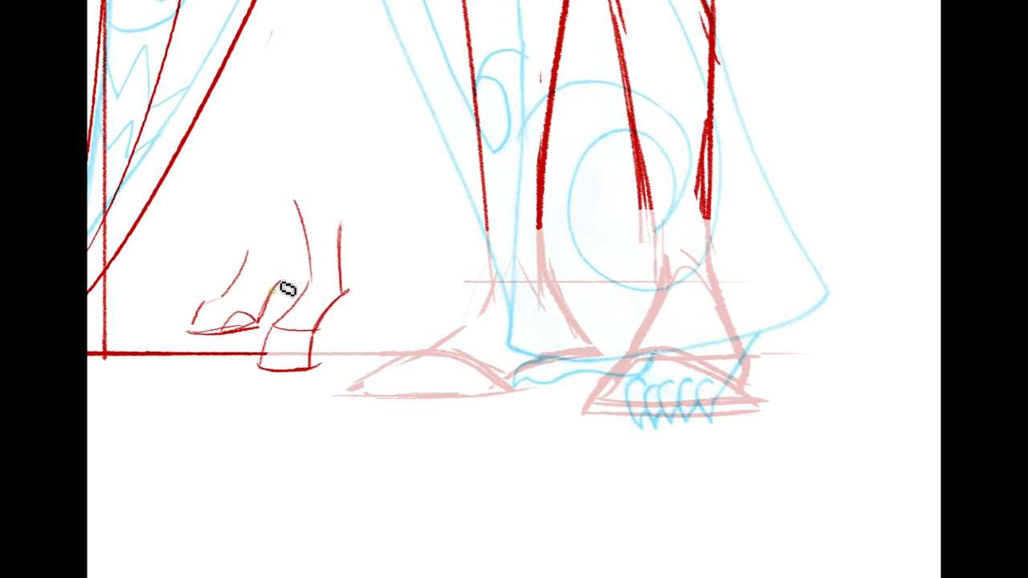
mouse_move(200, 331)
mouse_down()
mouse_move(217, 310)
mouse_move(257, 321)
mouse_up()
drag(259, 245, 273, 265)
Step: Lasso both practice foot sketches and delete them
key(l)
mouse_move(183, 287)
mouse_down()
mouse_move(391, 245)
mouse_move(98, 312)
mouse_up()
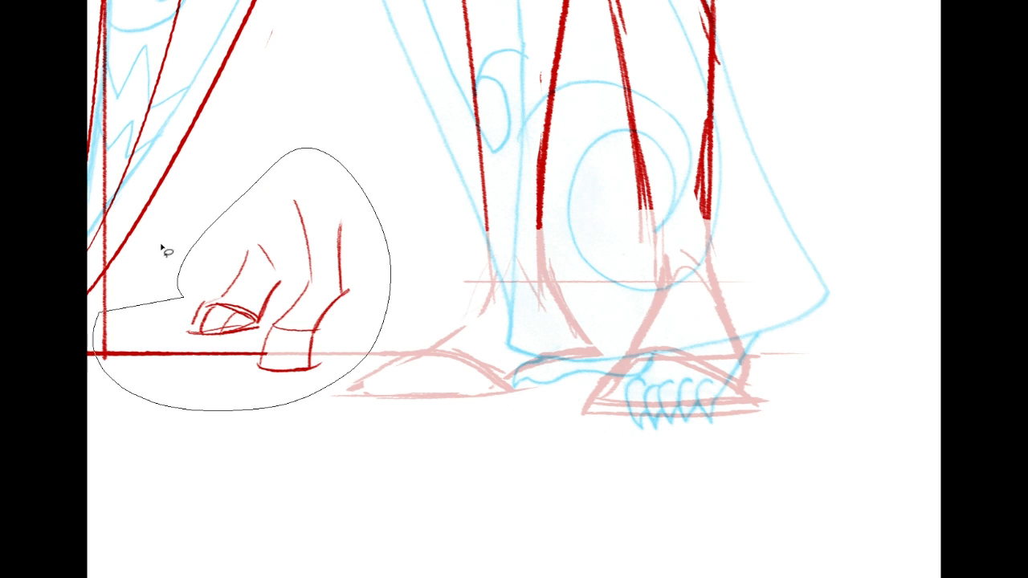
key(Delete)
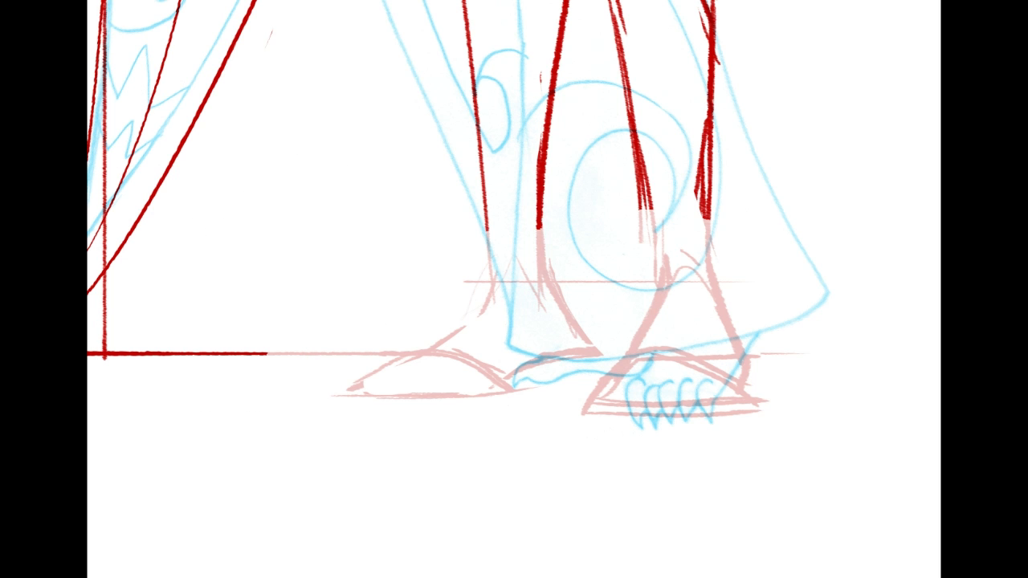
Step: Draw the side-turned foot's ankle, heel and instep in red over the faded guides, with a small ankle-bone mark
mouse_move(565, 310)
mouse_down()
mouse_move(578, 329)
mouse_move(564, 347)
mouse_up()
drag(486, 250, 473, 315)
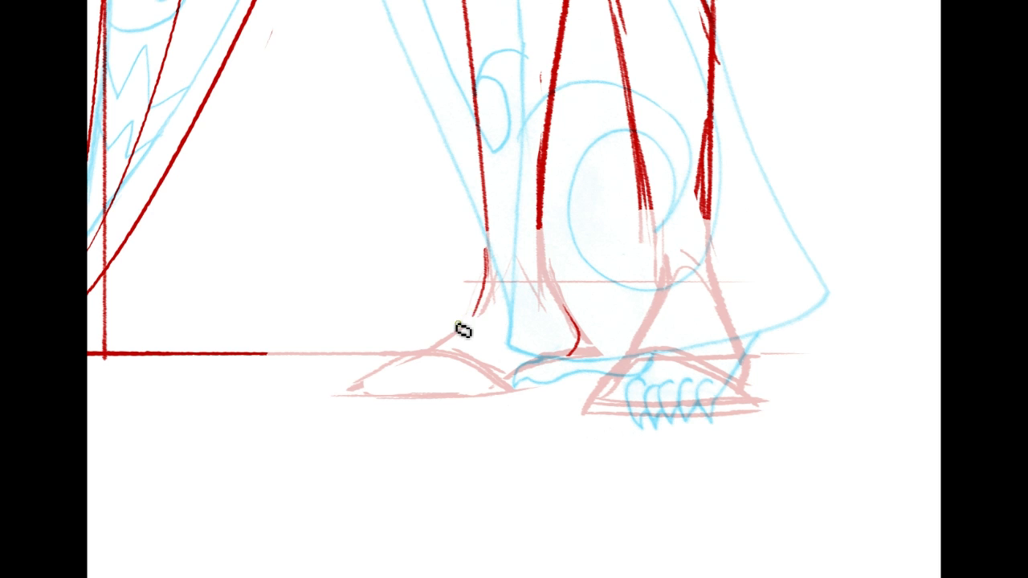
mouse_move(540, 232)
mouse_down()
mouse_move(554, 309)
mouse_move(522, 322)
mouse_move(564, 280)
mouse_move(550, 257)
mouse_move(571, 328)
mouse_move(526, 310)
mouse_move(524, 319)
mouse_move(531, 272)
mouse_move(547, 306)
mouse_move(524, 328)
mouse_up()
drag(421, 351, 473, 318)
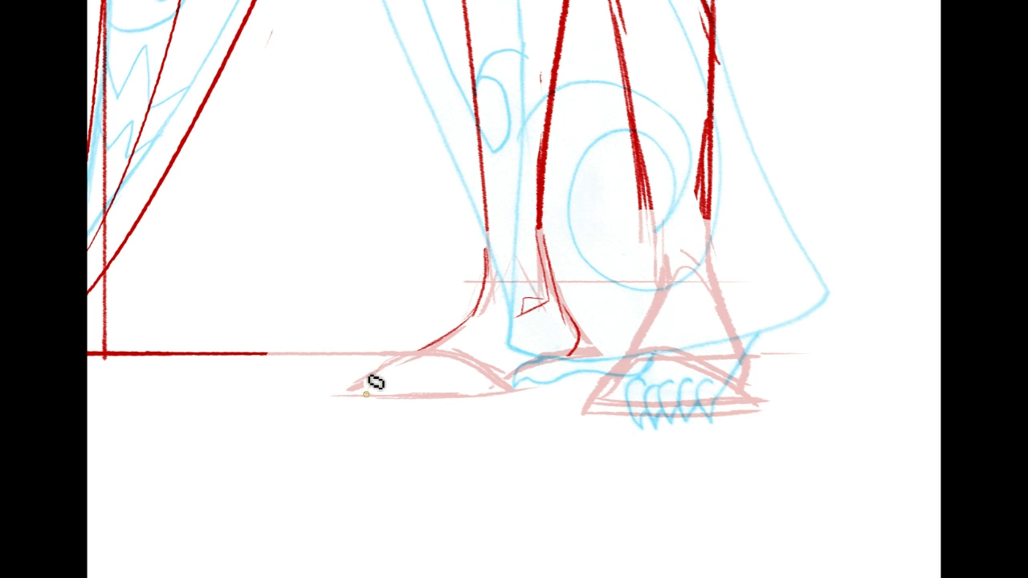
Step: Outline the side-turned foot's sole and front edge, and divide the front into rounded toes
mouse_move(366, 399)
mouse_down()
mouse_move(426, 342)
mouse_move(385, 370)
mouse_move(426, 351)
mouse_move(503, 399)
mouse_up()
mouse_move(464, 365)
mouse_down()
mouse_move(442, 386)
mouse_move(448, 404)
mouse_move(526, 385)
mouse_move(515, 395)
mouse_move(549, 372)
mouse_move(502, 397)
mouse_move(566, 353)
mouse_up()
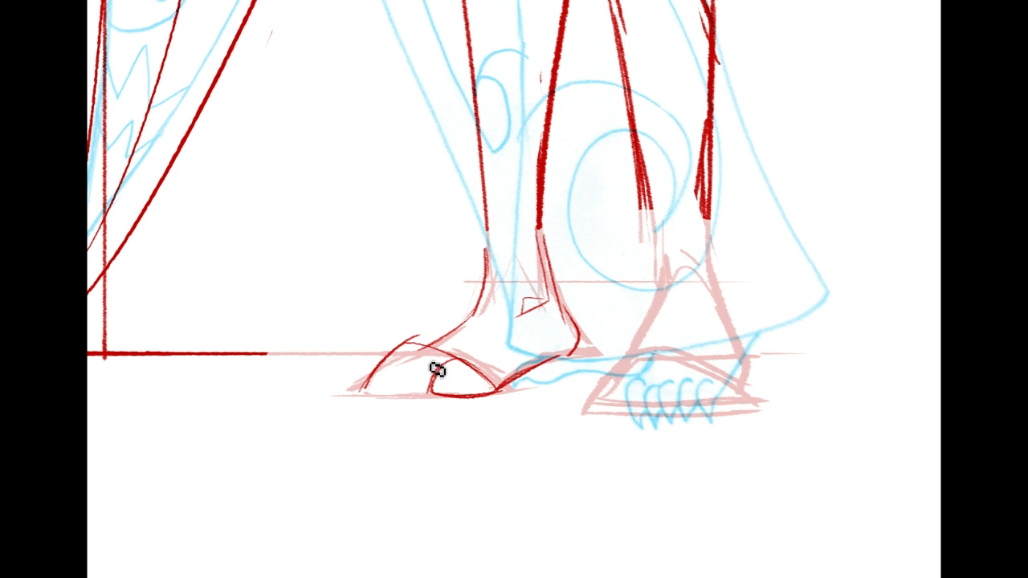
mouse_move(430, 356)
mouse_down()
mouse_move(405, 391)
mouse_move(417, 364)
mouse_move(437, 396)
mouse_move(401, 395)
mouse_move(425, 371)
mouse_move(408, 378)
mouse_move(422, 352)
mouse_move(402, 399)
mouse_move(402, 385)
mouse_move(427, 394)
mouse_move(398, 396)
mouse_move(434, 402)
mouse_up()
mouse_move(421, 351)
mouse_down()
mouse_move(399, 359)
mouse_move(397, 397)
mouse_move(373, 386)
mouse_up()
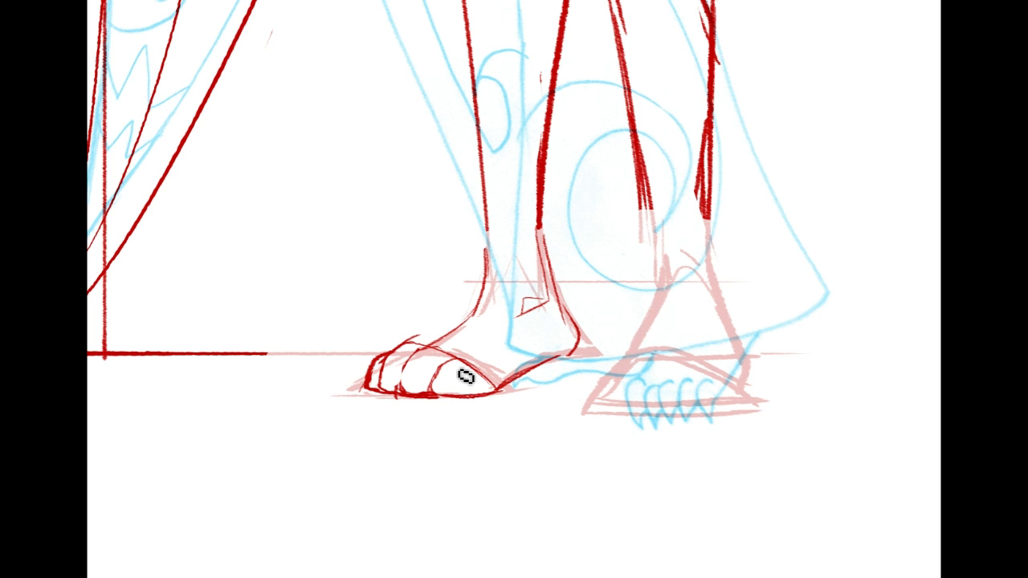
Step: Add a rounded inner toe between the heel and the front toes of the side-turned foot
mouse_move(509, 346)
mouse_down()
mouse_move(509, 379)
mouse_move(553, 363)
mouse_move(528, 342)
mouse_move(539, 335)
mouse_move(504, 384)
mouse_move(514, 346)
mouse_move(505, 383)
mouse_move(545, 362)
mouse_up()
key(ctrl+z)
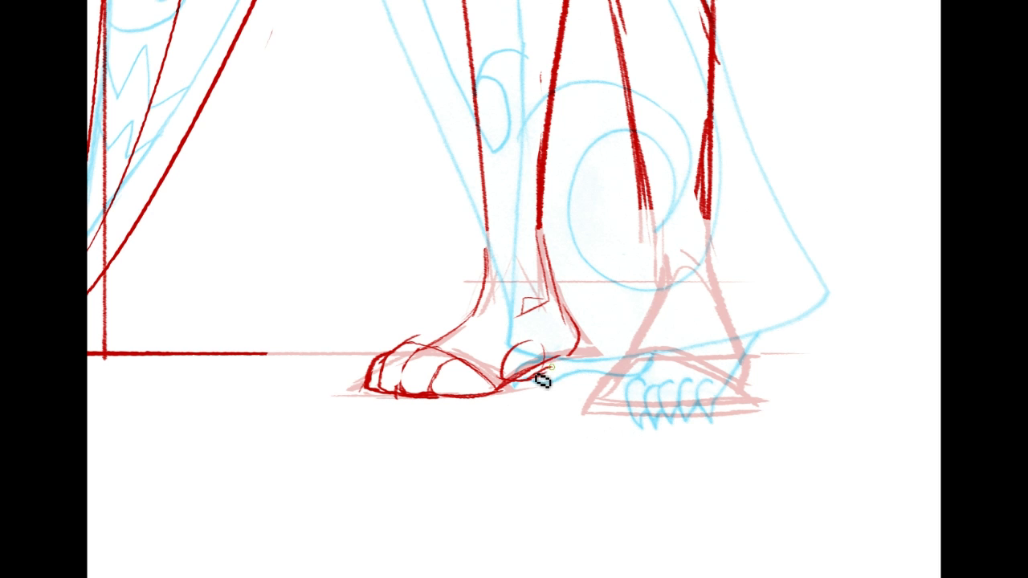
drag(538, 367, 553, 355)
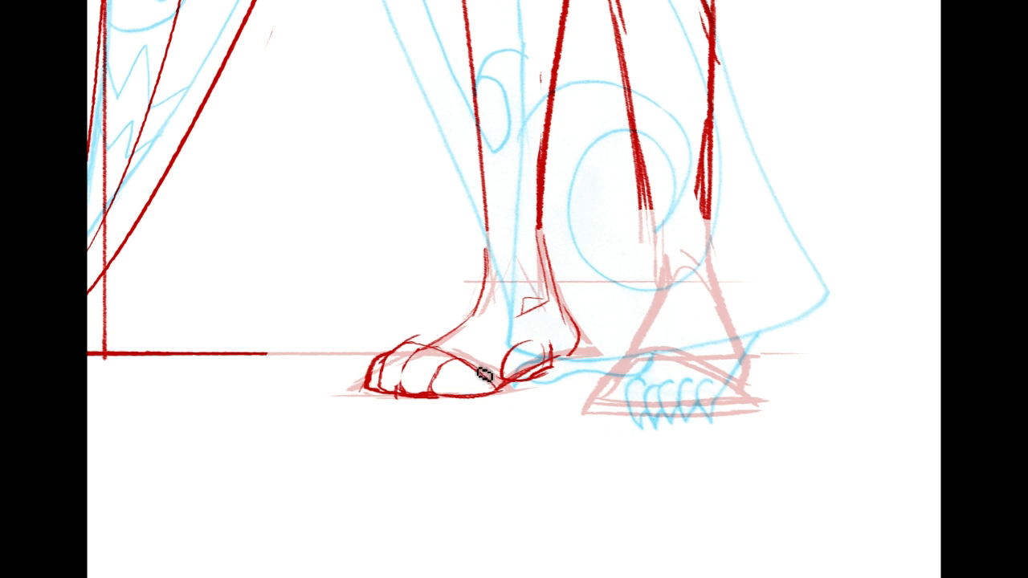
mouse_move(485, 377)
mouse_down()
mouse_move(459, 397)
mouse_move(470, 377)
mouse_move(456, 397)
mouse_up()
key(ctrl+z)
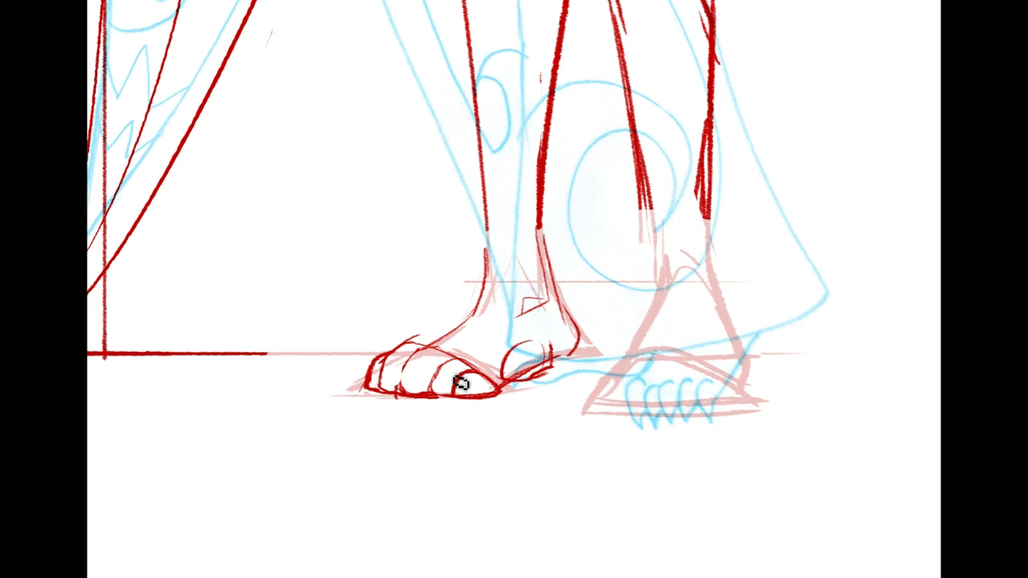
key(ctrl+z)
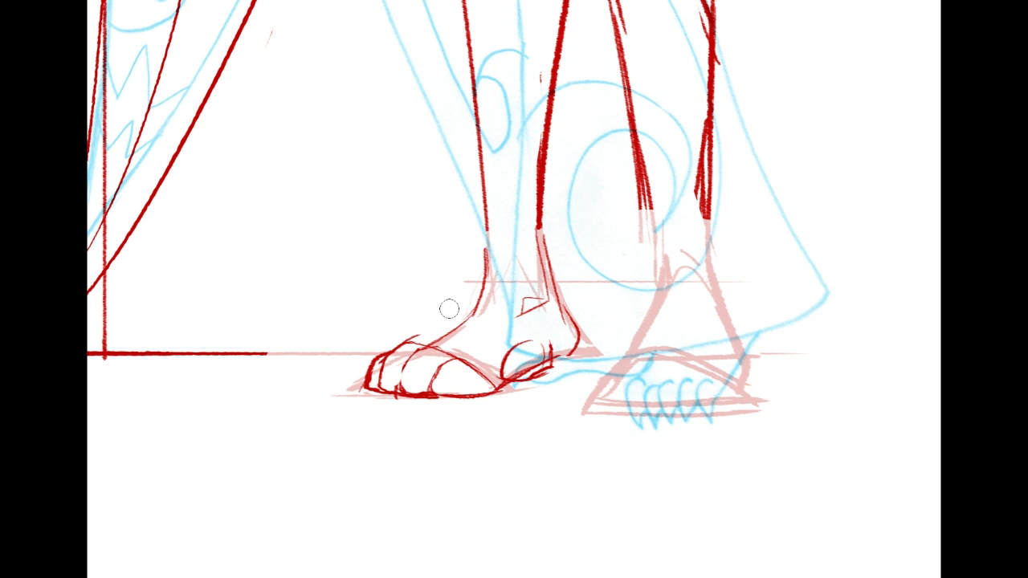
Step: Refine the side-turned foot's inner toe and draw narrow oval claws on it and the four front toes
drag(516, 345, 525, 347)
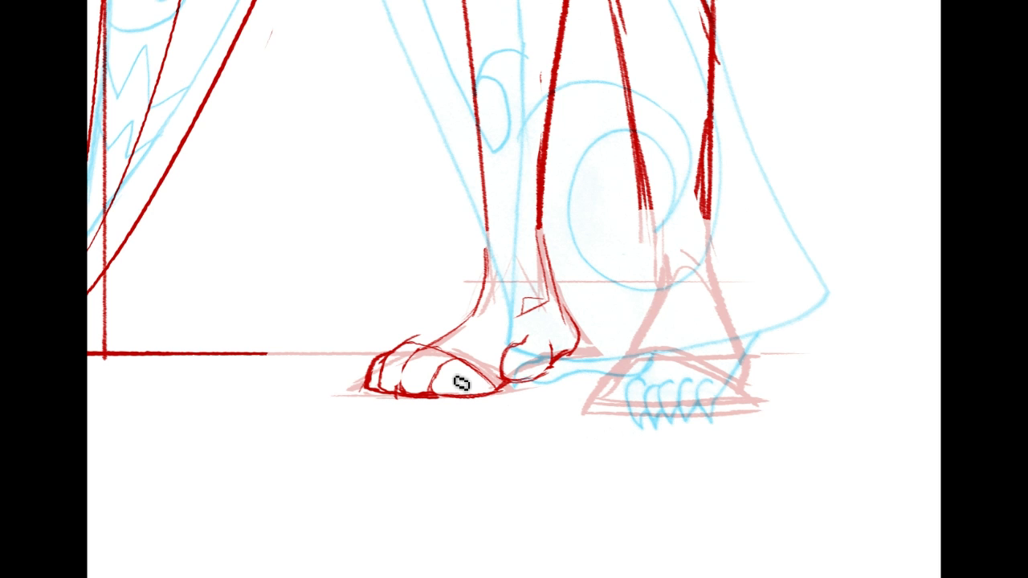
mouse_move(462, 374)
mouse_down()
mouse_move(452, 407)
mouse_move(461, 377)
mouse_up()
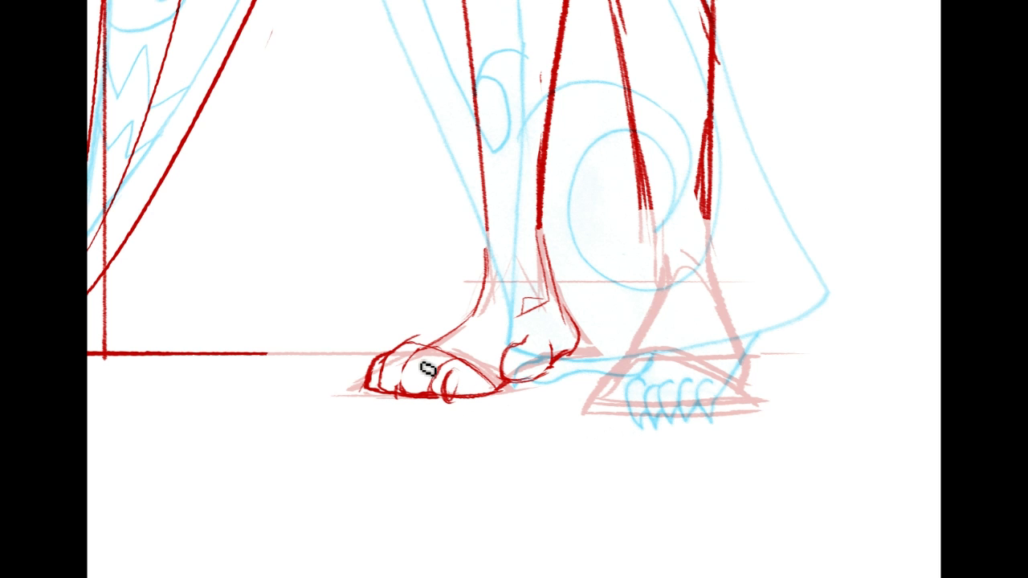
drag(426, 370, 424, 406)
mouse_move(402, 371)
mouse_down()
mouse_move(397, 402)
mouse_move(405, 398)
mouse_up()
drag(408, 354, 402, 390)
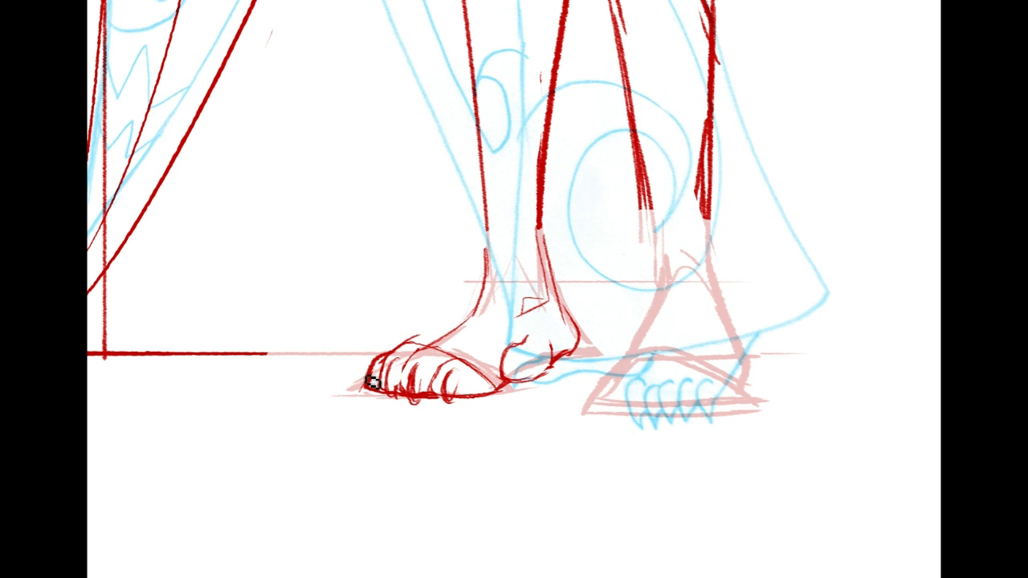
drag(371, 363, 368, 392)
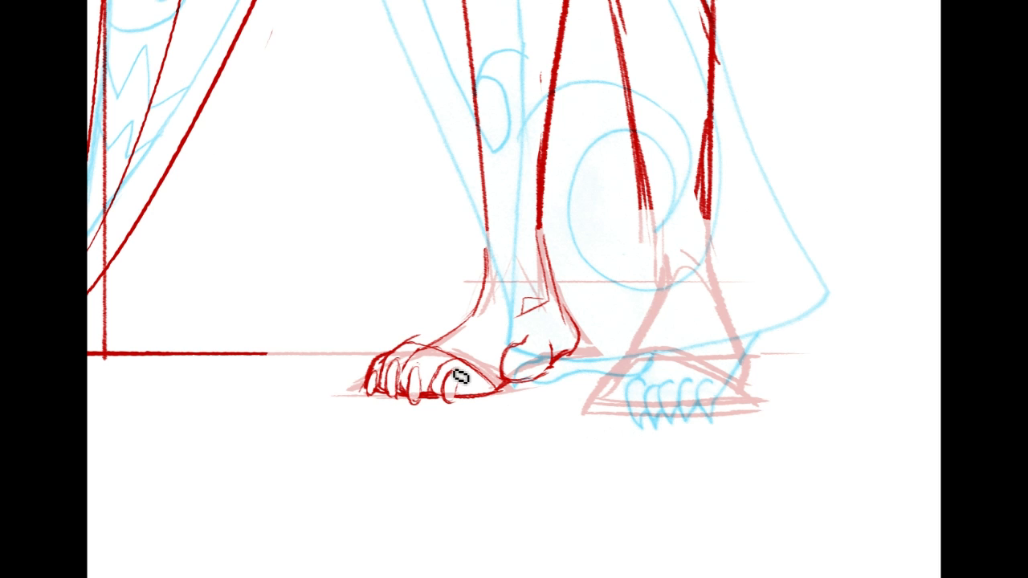
drag(455, 400, 461, 386)
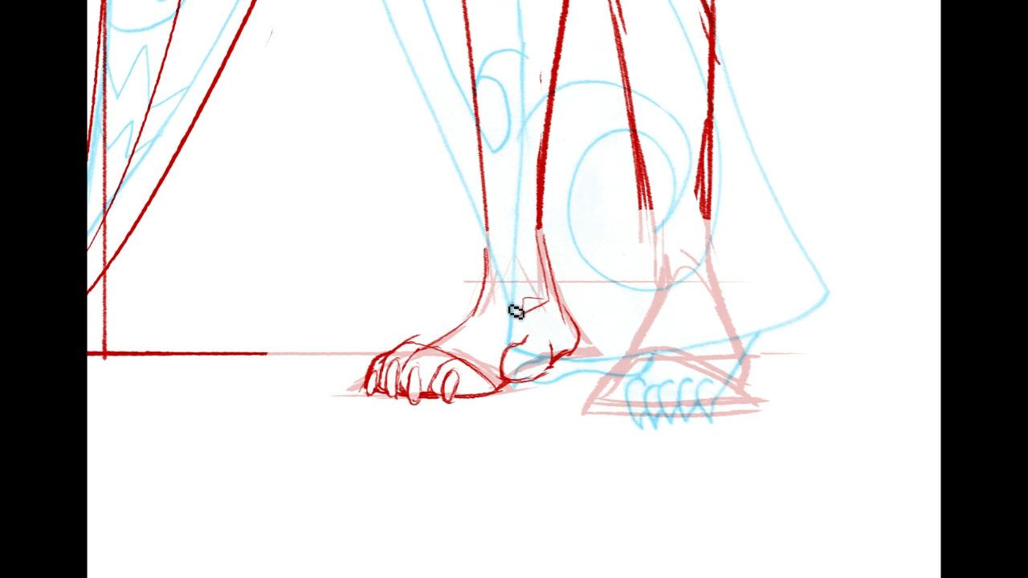
mouse_move(520, 373)
mouse_down()
mouse_move(514, 381)
mouse_move(525, 367)
mouse_up()
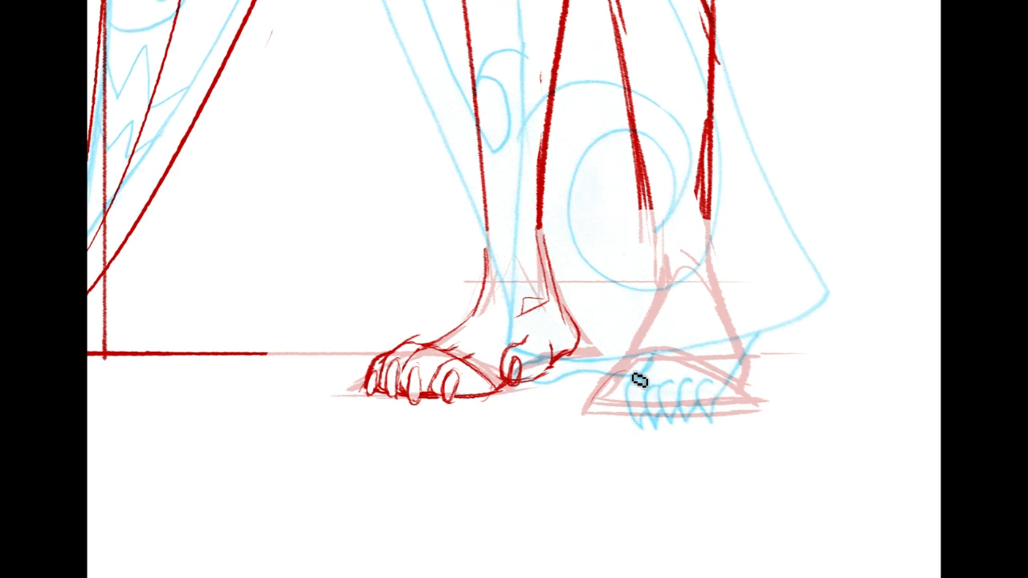
Step: Mark the front-facing foot's toe spacing with a curved toe arch and three vertical divisions
drag(627, 361, 628, 412)
drag(666, 357, 665, 406)
drag(699, 372, 698, 410)
mouse_move(591, 406)
mouse_down()
mouse_move(646, 363)
mouse_move(736, 400)
mouse_up()
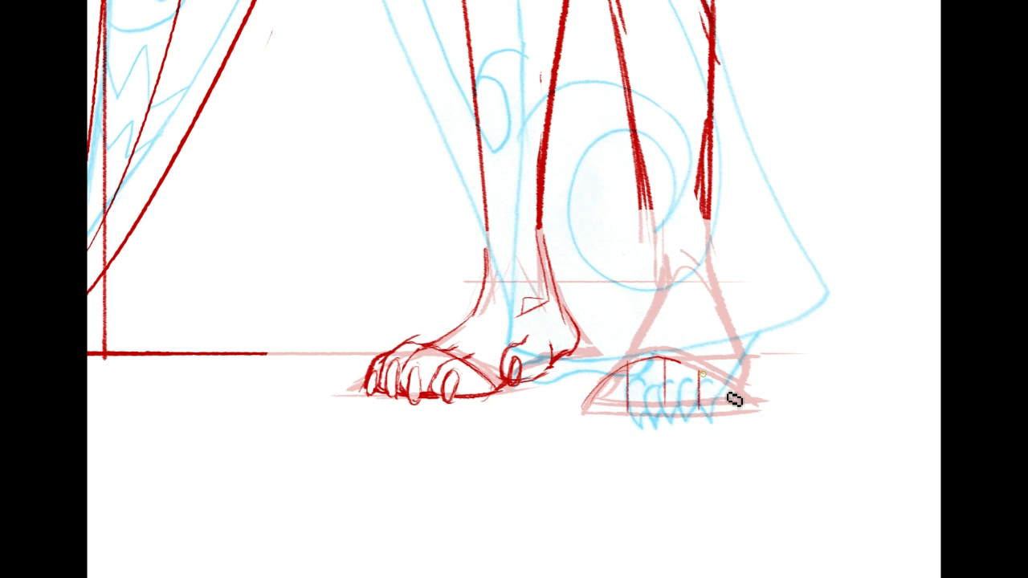
key(ctrl+z)
Step: Outline the four rounded toes of the front-facing foot around the vertical divisions
mouse_move(626, 370)
mouse_down()
mouse_move(594, 390)
mouse_move(599, 412)
mouse_move(620, 415)
mouse_move(591, 399)
mouse_up()
drag(626, 367, 666, 363)
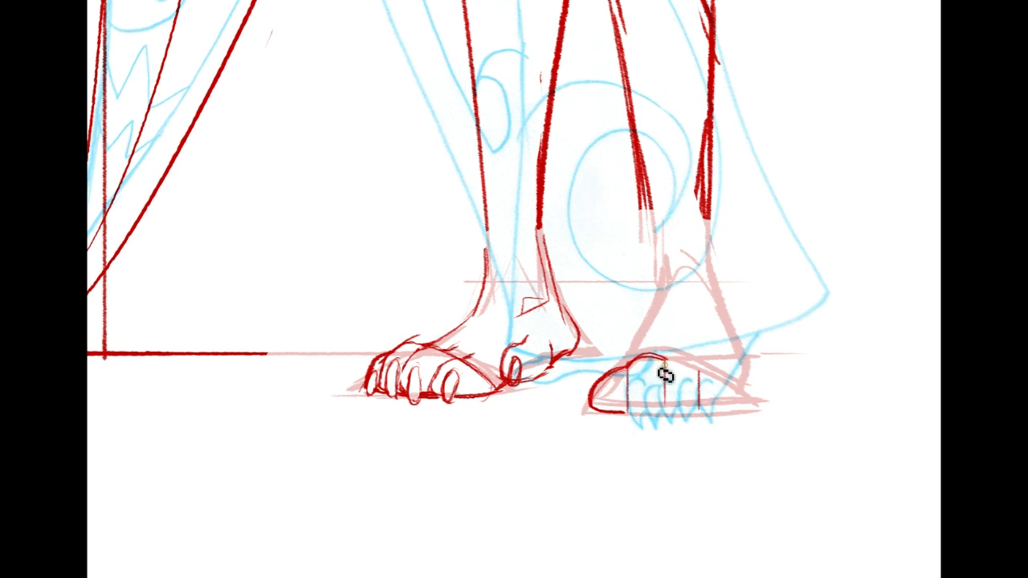
mouse_move(631, 399)
mouse_down()
mouse_move(654, 420)
mouse_move(667, 413)
mouse_up()
mouse_move(665, 360)
mouse_down()
mouse_move(707, 386)
mouse_move(683, 367)
mouse_move(690, 408)
mouse_move(664, 418)
mouse_move(702, 421)
mouse_move(677, 405)
mouse_move(690, 419)
mouse_move(665, 413)
mouse_move(714, 408)
mouse_up()
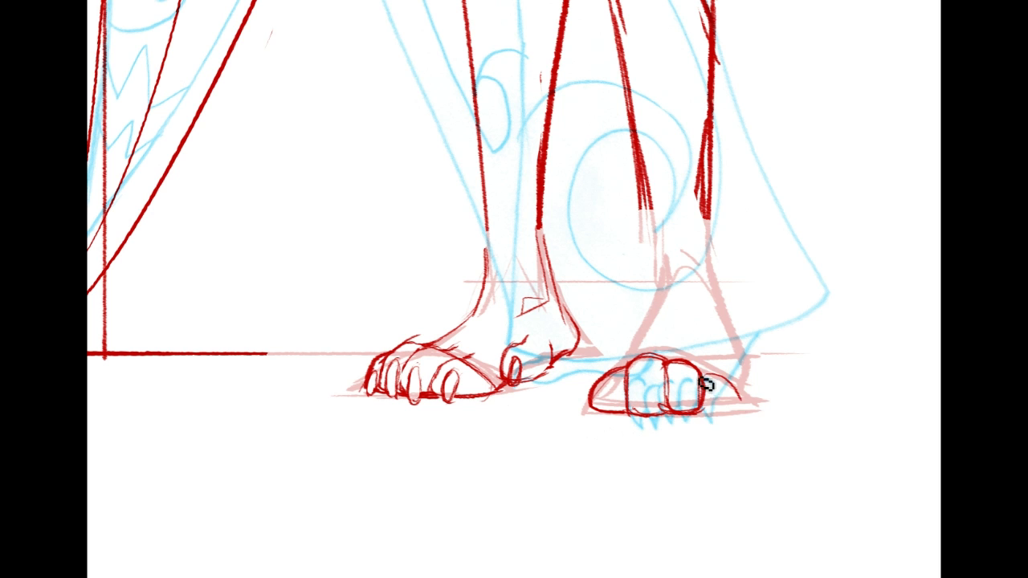
mouse_move(715, 418)
mouse_down()
mouse_move(743, 406)
mouse_move(727, 384)
mouse_up()
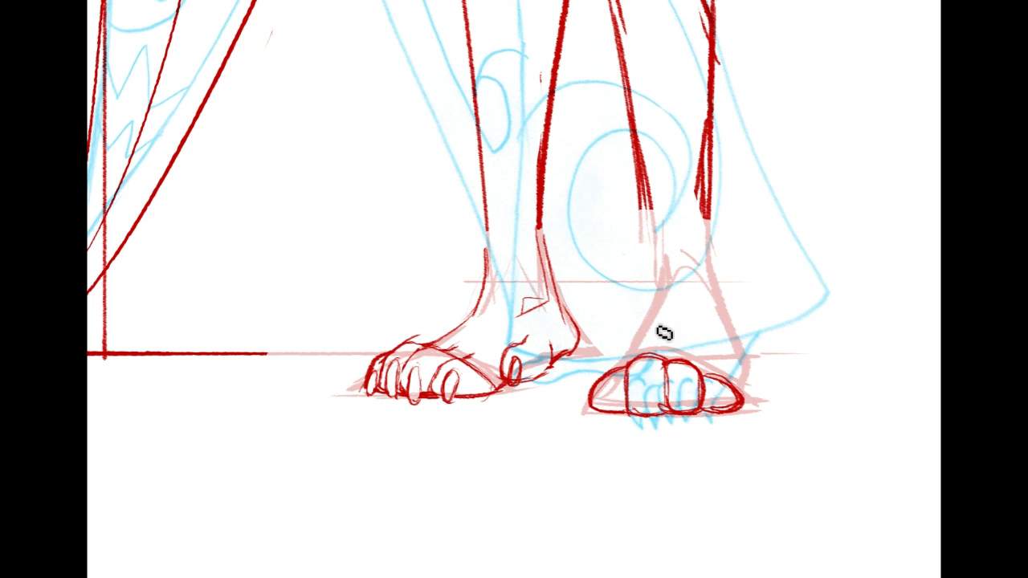
Step: Draw the front-facing foot's ankle and flaring sides down to the toes, and add a small rounded inner toe
mouse_move(666, 304)
mouse_down()
mouse_move(617, 380)
mouse_move(679, 306)
mouse_move(703, 327)
mouse_move(654, 264)
mouse_move(654, 314)
mouse_move(652, 269)
mouse_up()
mouse_move(712, 233)
mouse_down()
mouse_move(724, 314)
mouse_move(750, 367)
mouse_up()
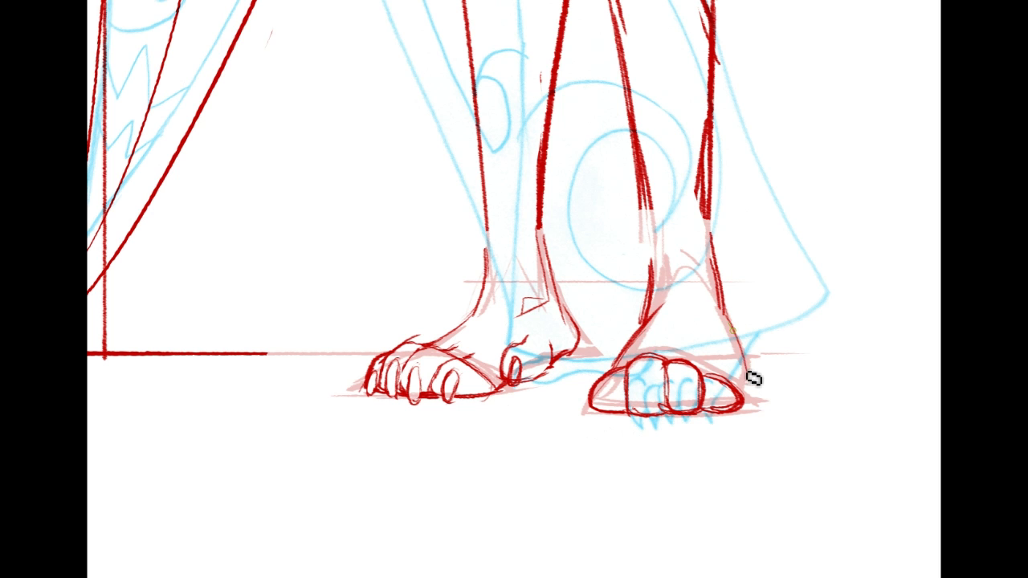
key(ctrl+z)
drag(653, 320, 596, 384)
drag(750, 373, 739, 408)
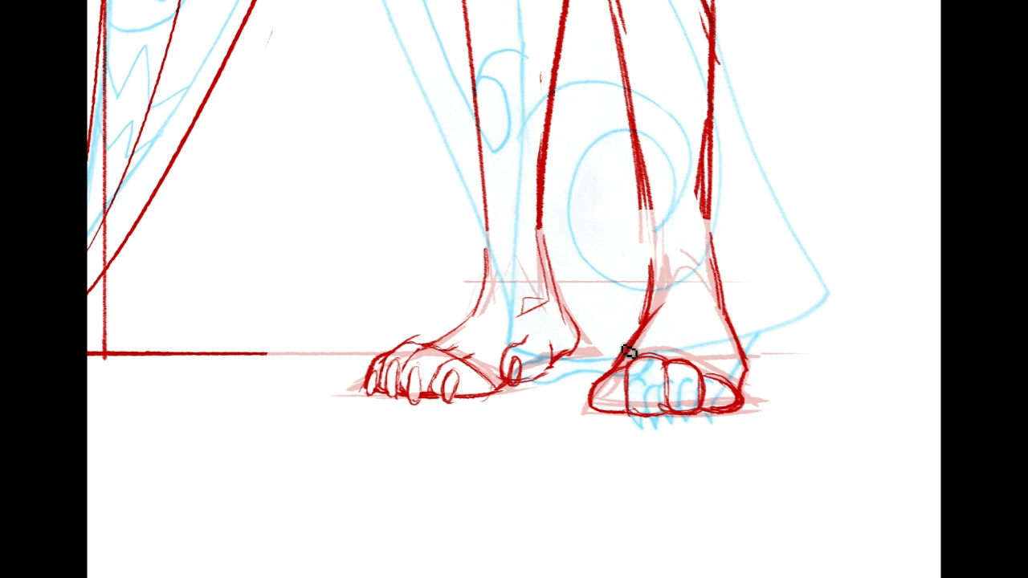
mouse_move(629, 352)
mouse_down()
mouse_move(612, 378)
mouse_move(619, 358)
mouse_up()
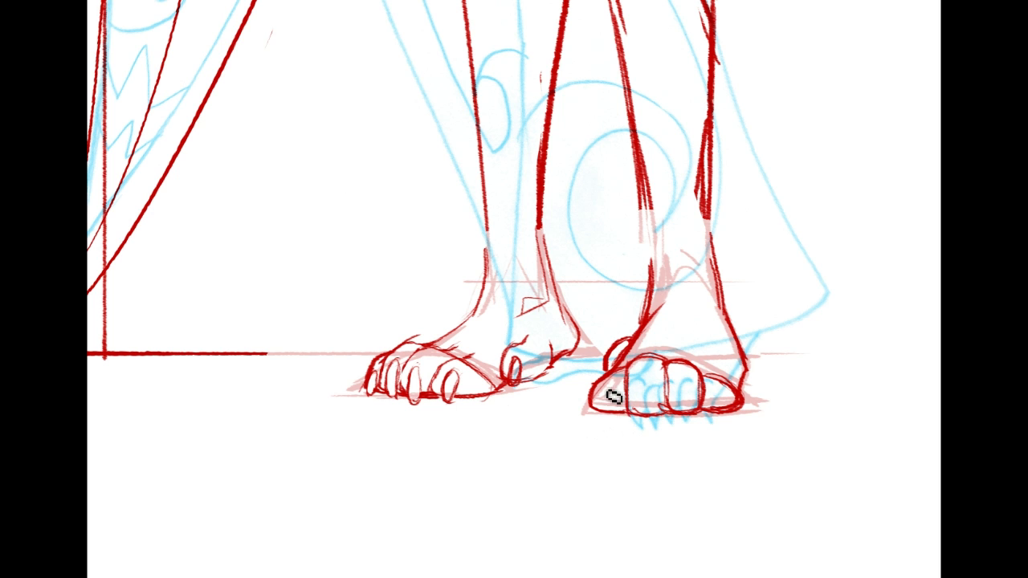
Step: Draw oval claws on the four toes of the front-facing foot, redrawing the two middle ones lower over the toe edge
drag(612, 385, 610, 416)
mouse_move(651, 385)
mouse_down()
mouse_move(648, 400)
mouse_move(684, 399)
mouse_up()
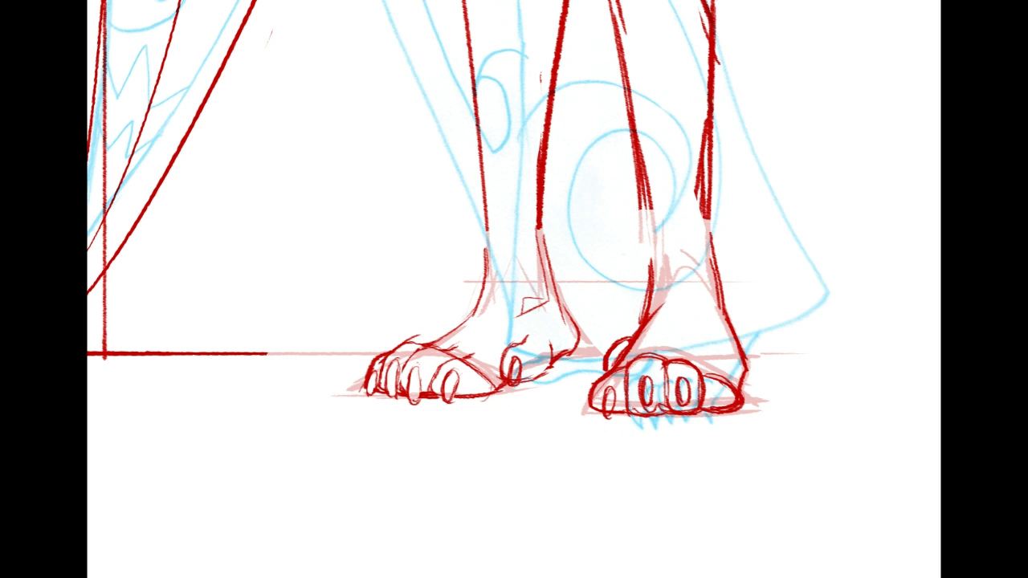
drag(647, 402, 648, 379)
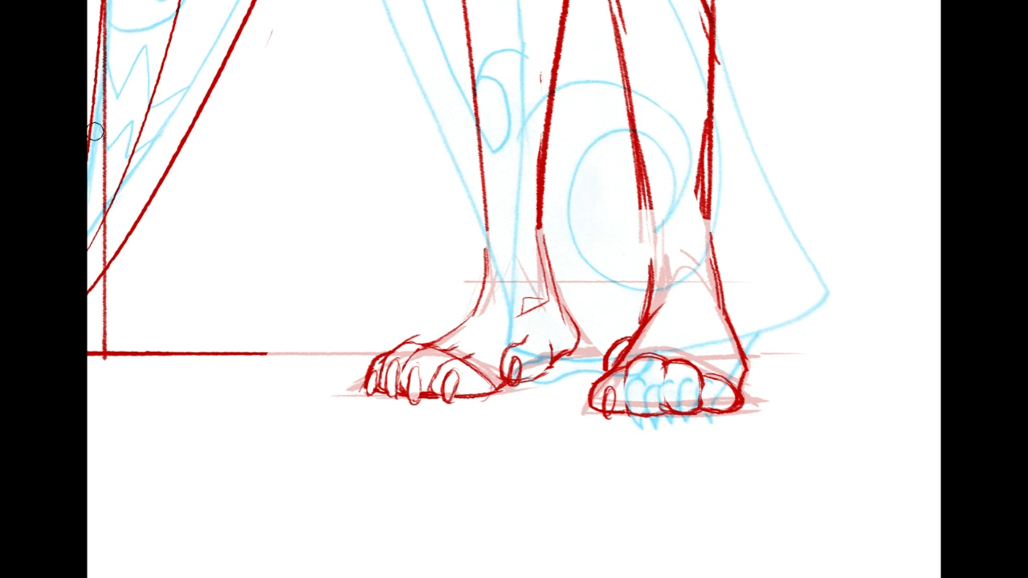
mouse_move(666, 409)
mouse_down()
mouse_move(662, 421)
mouse_move(687, 396)
mouse_move(694, 421)
mouse_move(712, 403)
mouse_move(687, 418)
mouse_move(686, 388)
mouse_move(738, 389)
mouse_up()
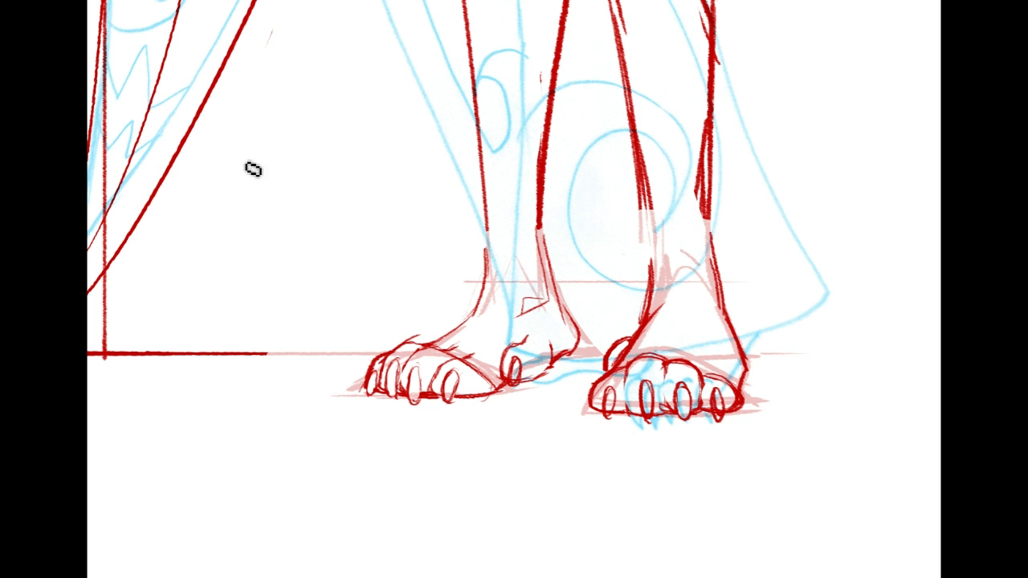
Step: Sketch an enlarged side view of a curved claw with flared base lines in the blank space beside the feet
mouse_move(325, 183)
mouse_down()
mouse_move(292, 176)
mouse_move(251, 219)
mouse_move(259, 231)
mouse_move(295, 210)
mouse_move(316, 215)
mouse_move(255, 226)
mouse_move(255, 238)
mouse_move(306, 221)
mouse_up()
key(ctrl+z)
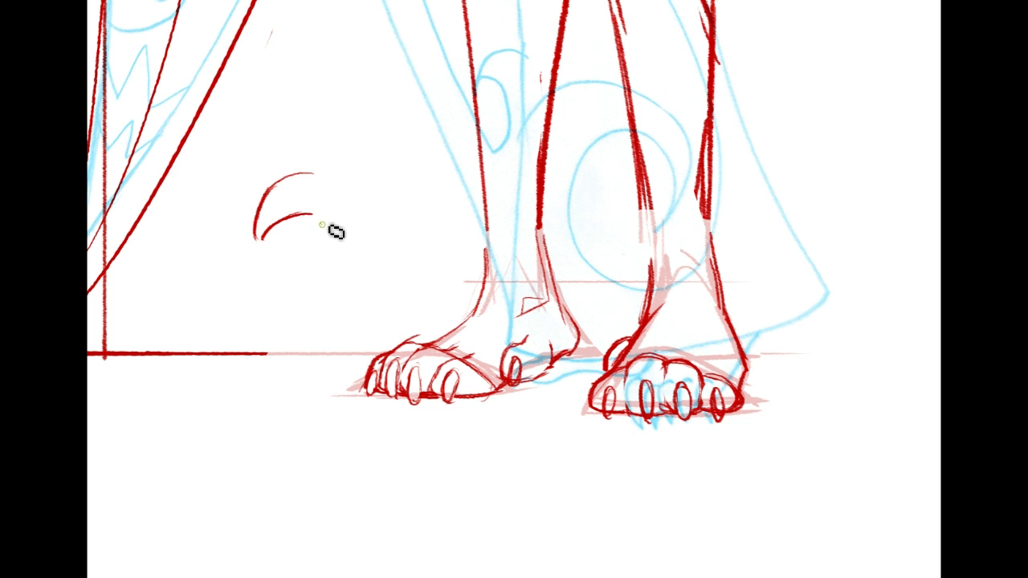
drag(321, 220, 348, 223)
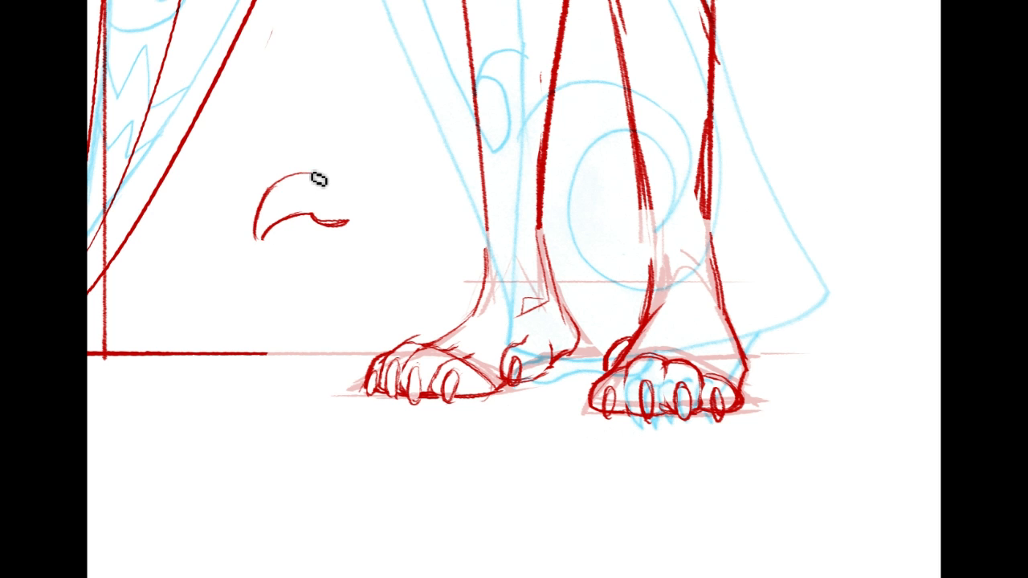
drag(319, 179, 338, 168)
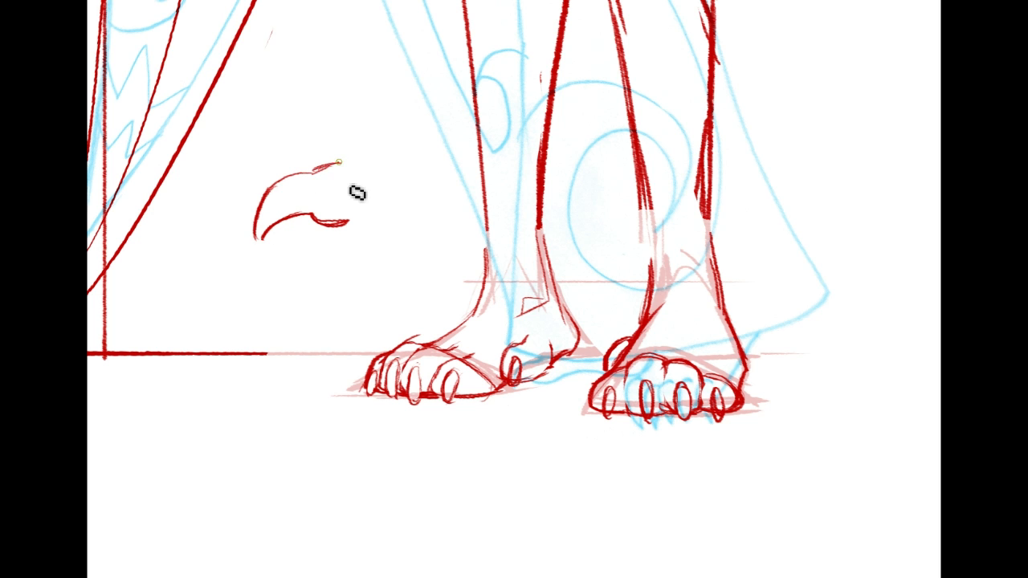
Step: Add the toe behind the enlarged claw with a vertical front edge, curved top and flat pad, and detail the claw's base
drag(319, 149, 319, 263)
key(ctrl+z)
drag(322, 152, 323, 255)
key(ctrl+z)
drag(321, 163, 321, 251)
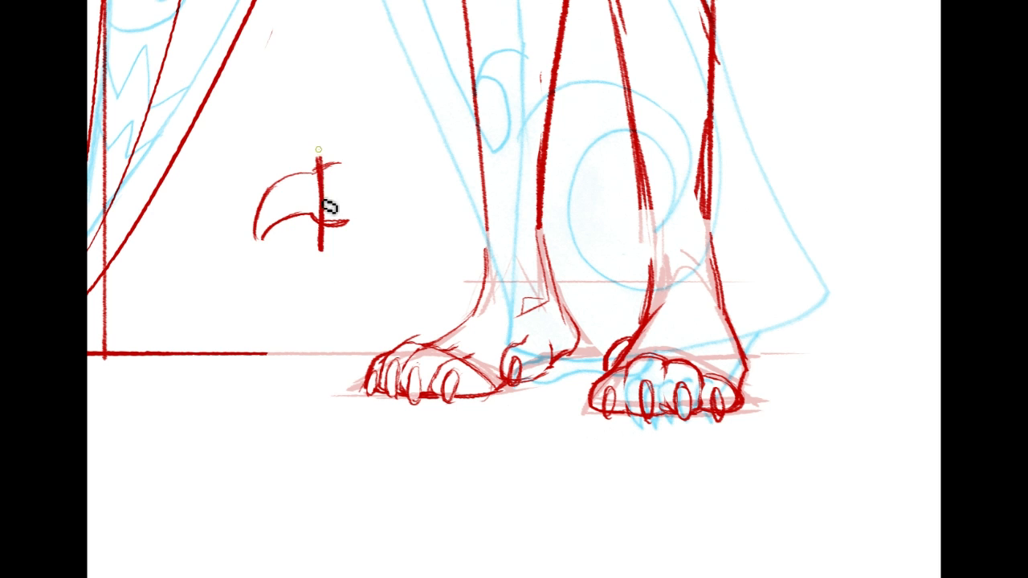
drag(391, 127, 321, 154)
mouse_move(321, 246)
mouse_down()
mouse_move(386, 252)
mouse_move(409, 236)
mouse_move(362, 262)
mouse_move(329, 249)
mouse_up()
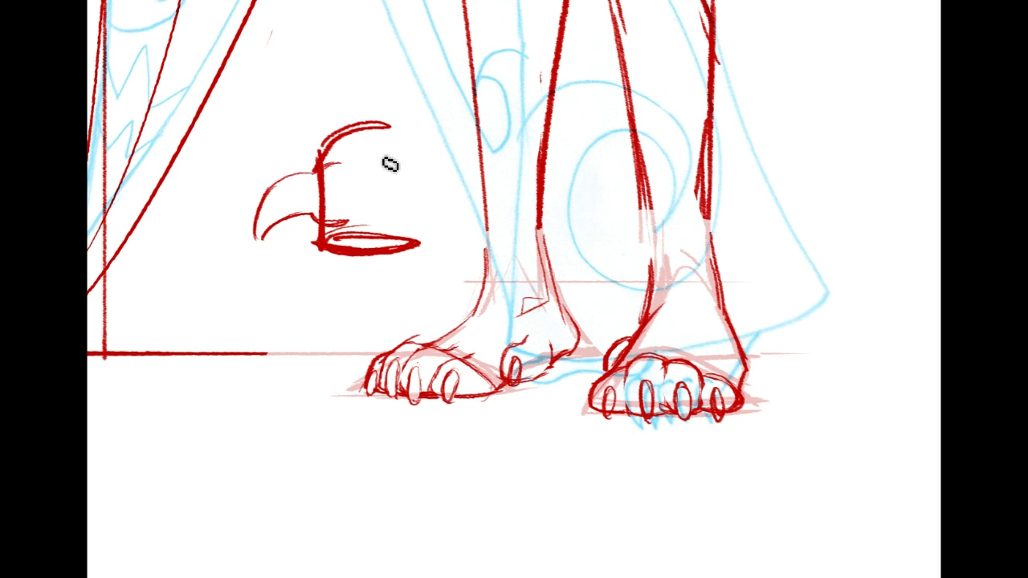
mouse_move(325, 180)
mouse_down()
mouse_move(316, 223)
mouse_move(310, 197)
mouse_move(268, 237)
mouse_move(317, 208)
mouse_up()
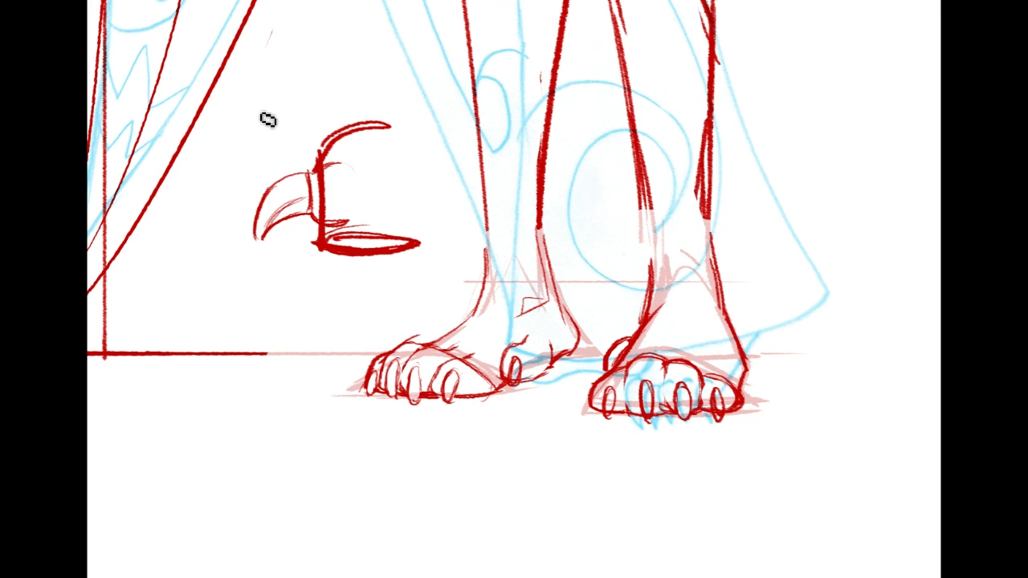
Step: Delete the enlarged claw study from the blank space beside the feet
mouse_move(219, 223)
mouse_down()
mouse_move(407, 133)
mouse_move(241, 264)
mouse_move(223, 249)
mouse_up()
key(Delete)
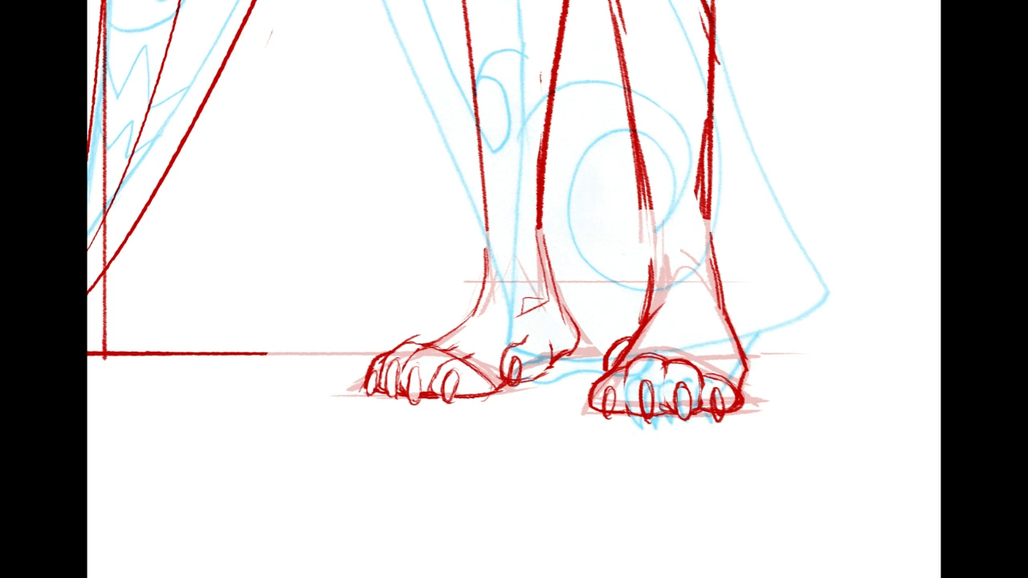
Step: Lighten the blocky hand shape and the grip lines inside it on the sword hilt into a faint guide
mouse_move(514, 145)
mouse_down()
mouse_move(550, 506)
mouse_move(487, 200)
mouse_up()
mouse_move(515, 72)
mouse_down()
mouse_move(499, 109)
mouse_move(562, 535)
mouse_move(448, 461)
mouse_move(554, 555)
mouse_up()
drag(498, 185, 608, 393)
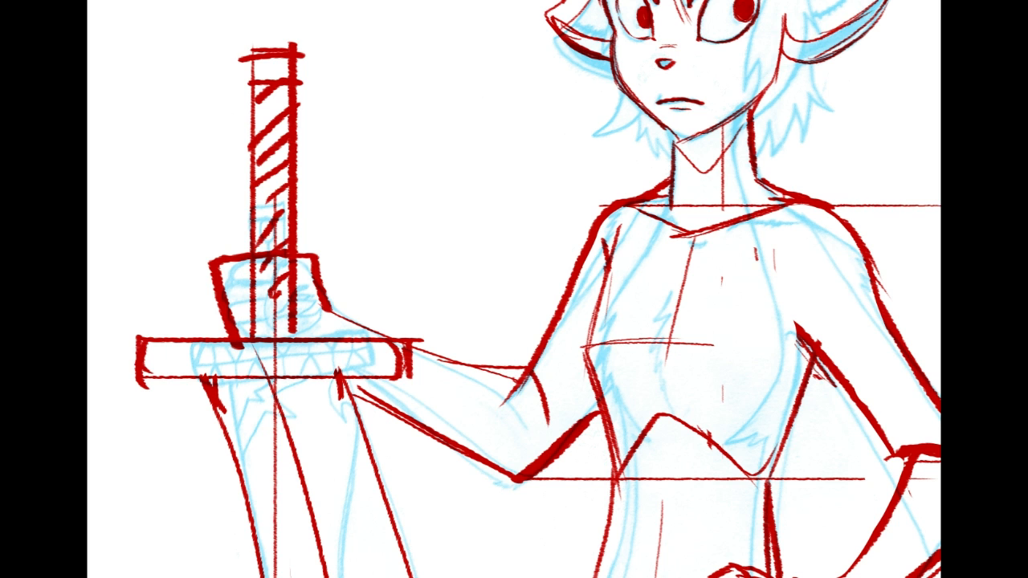
alt+click(417, 187)
drag(244, 346, 252, 349)
drag(213, 259, 324, 259)
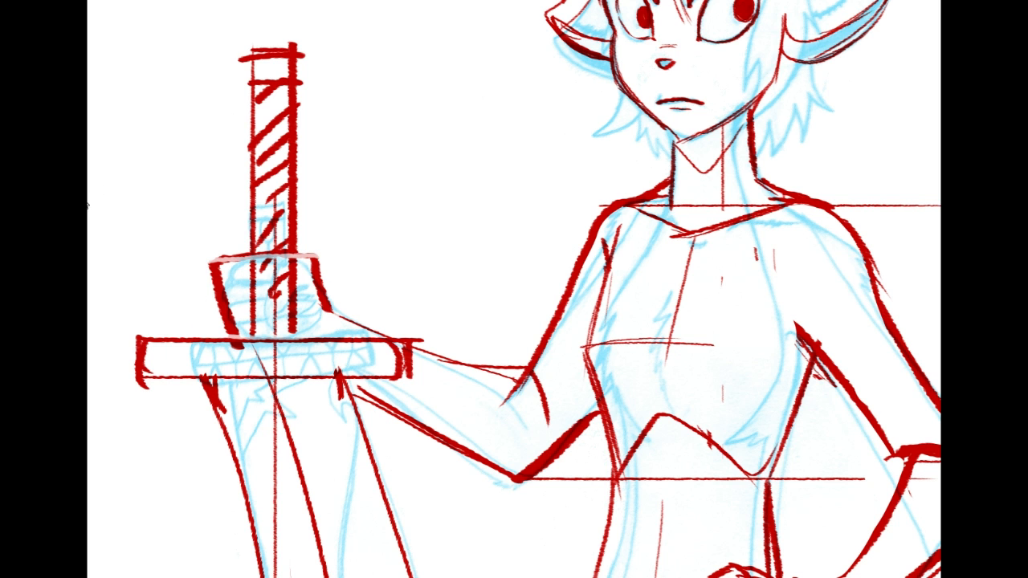
key(ctrl+t)
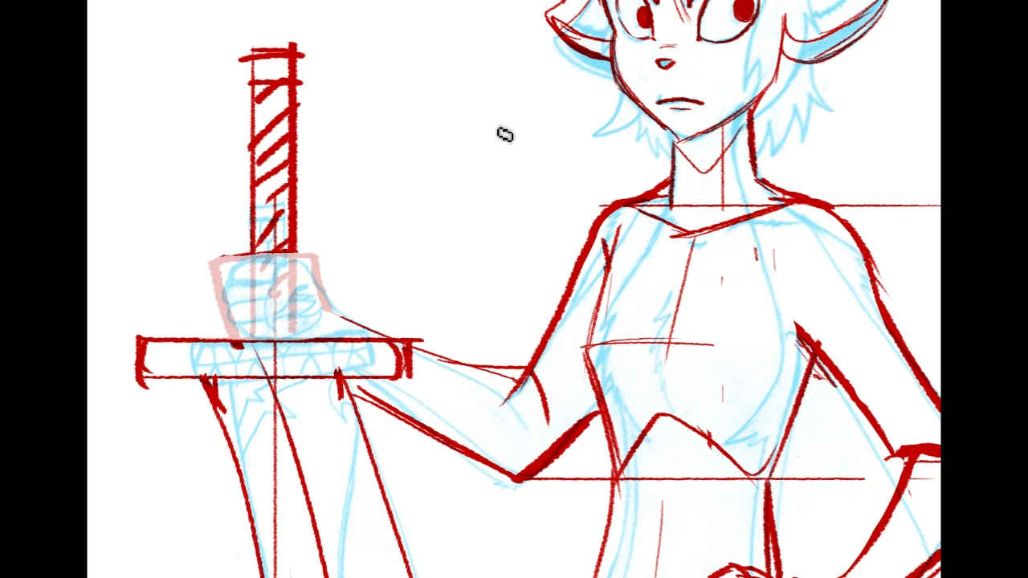
Step: Draw the fist gripping the hilt over the guide, with curled fingers, a thumb, the back of the hand and the wrist
mouse_move(289, 255)
mouse_down()
mouse_move(274, 310)
mouse_move(305, 297)
mouse_move(288, 320)
mouse_move(306, 293)
mouse_move(322, 298)
mouse_move(311, 264)
mouse_move(330, 288)
mouse_up()
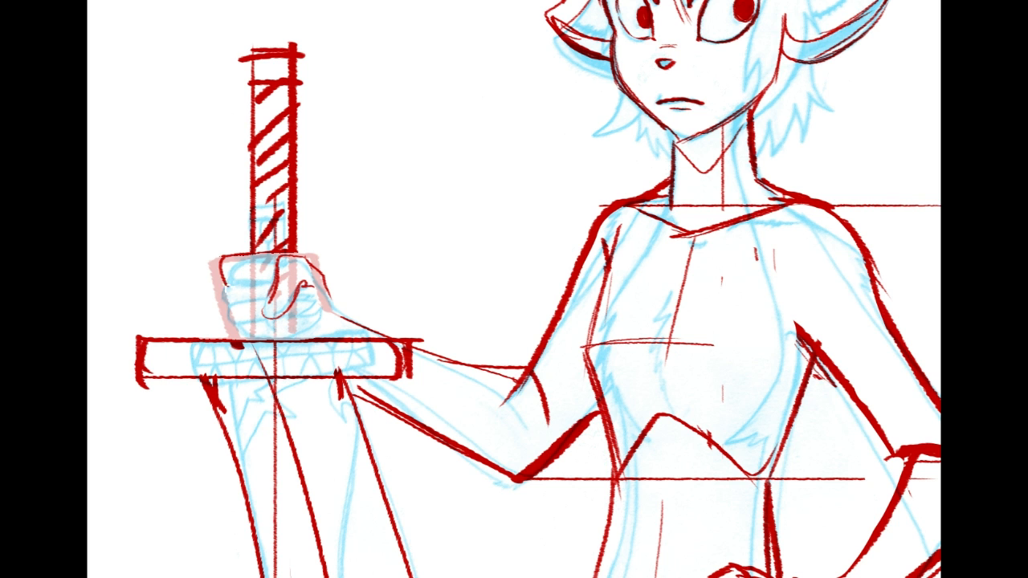
mouse_move(246, 265)
mouse_down()
mouse_move(242, 290)
mouse_move(282, 284)
mouse_move(227, 301)
mouse_move(229, 291)
mouse_move(231, 305)
mouse_move(259, 310)
mouse_move(239, 309)
mouse_move(229, 293)
mouse_move(234, 315)
mouse_move(237, 296)
mouse_move(272, 308)
mouse_move(232, 315)
mouse_up()
mouse_move(233, 257)
mouse_down()
mouse_move(231, 304)
mouse_move(249, 345)
mouse_move(259, 323)
mouse_move(268, 331)
mouse_up()
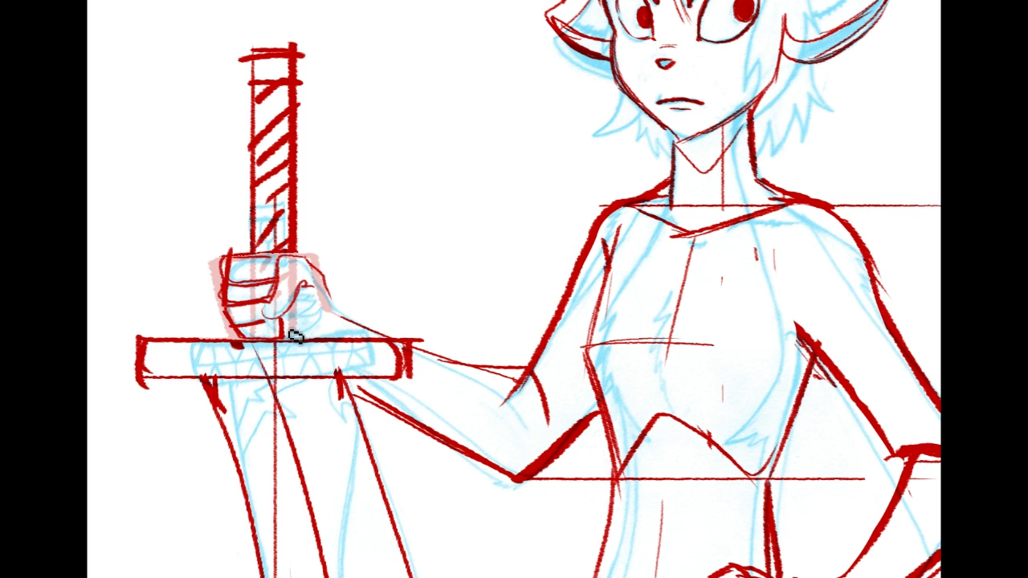
drag(302, 260, 382, 336)
drag(273, 311, 267, 334)
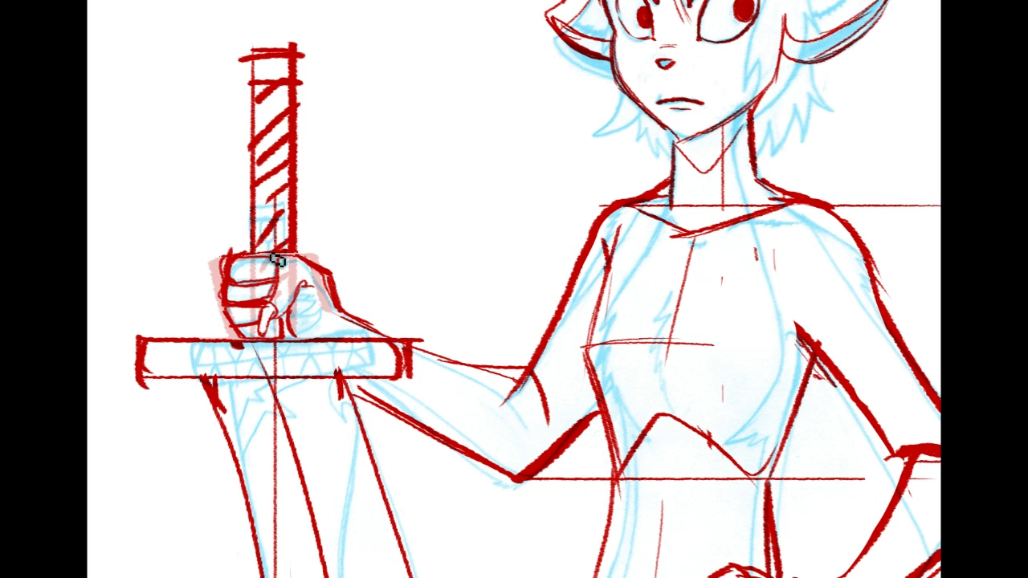
Step: Rework the thumb tip of the gripping hand into a pointed claw
alt+click(372, 254)
drag(286, 309, 280, 320)
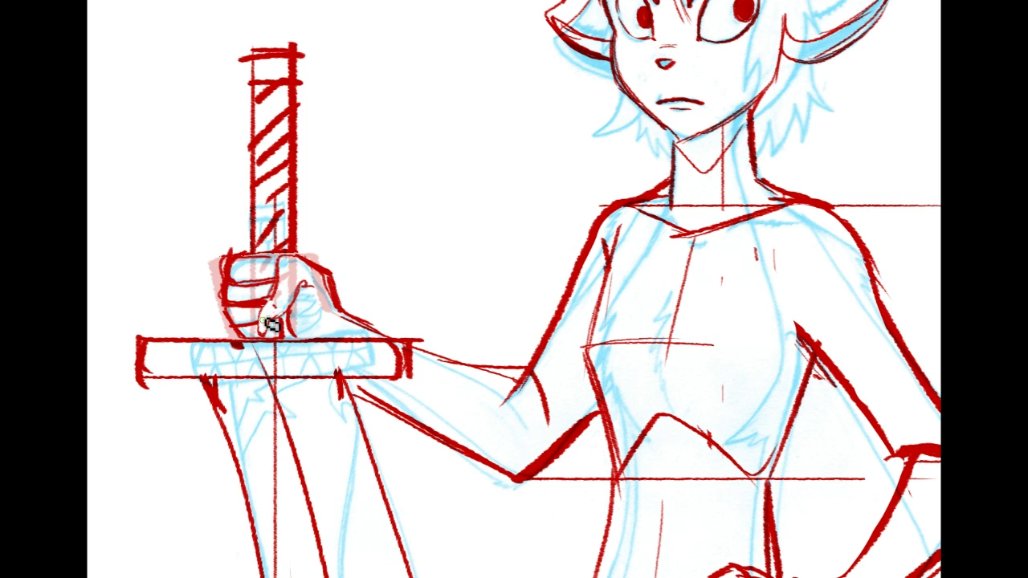
drag(275, 316, 290, 285)
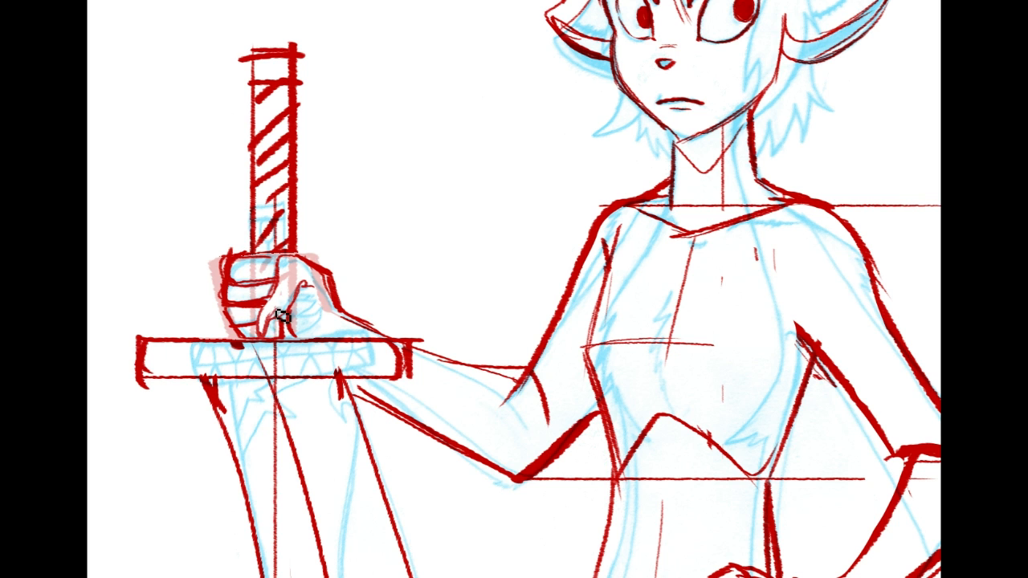
Step: Sketch an enlarged side view of outstretched fingers with pointed claws in the blank space between sword and head
drag(433, 152, 394, 171)
key(ctrl+z)
mouse_move(443, 146)
mouse_down()
mouse_move(371, 182)
mouse_move(450, 174)
mouse_move(439, 183)
mouse_move(478, 161)
mouse_move(445, 147)
mouse_move(499, 133)
mouse_up()
mouse_move(367, 188)
mouse_down()
mouse_move(432, 208)
mouse_move(381, 213)
mouse_move(529, 190)
mouse_move(543, 171)
mouse_move(506, 196)
mouse_move(557, 182)
mouse_move(543, 162)
mouse_move(507, 202)
mouse_move(562, 169)
mouse_up()
key(ctrl+z)
drag(527, 167, 545, 142)
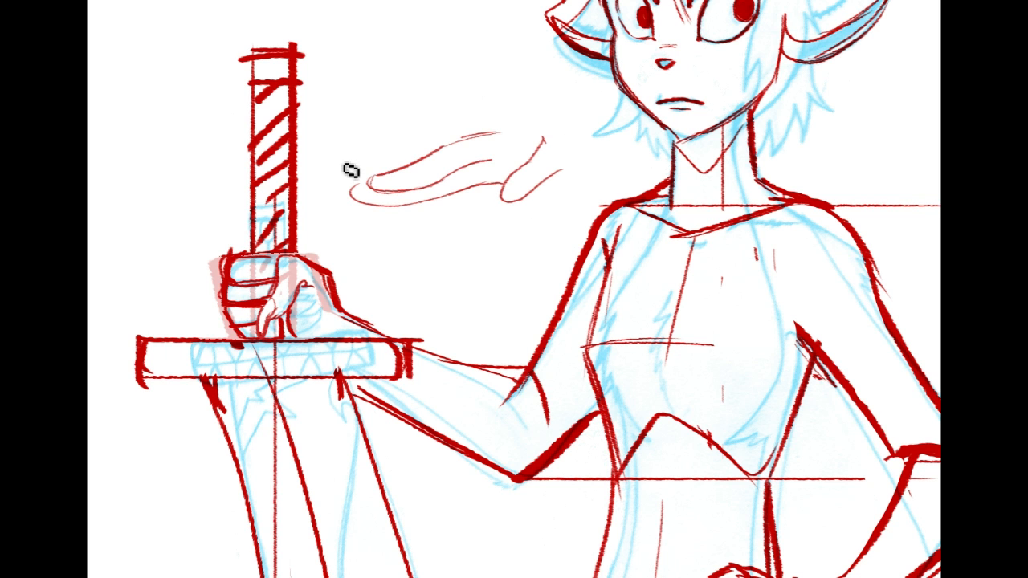
mouse_move(339, 180)
mouse_down()
mouse_move(372, 182)
mouse_move(324, 201)
mouse_up()
drag(505, 198, 472, 222)
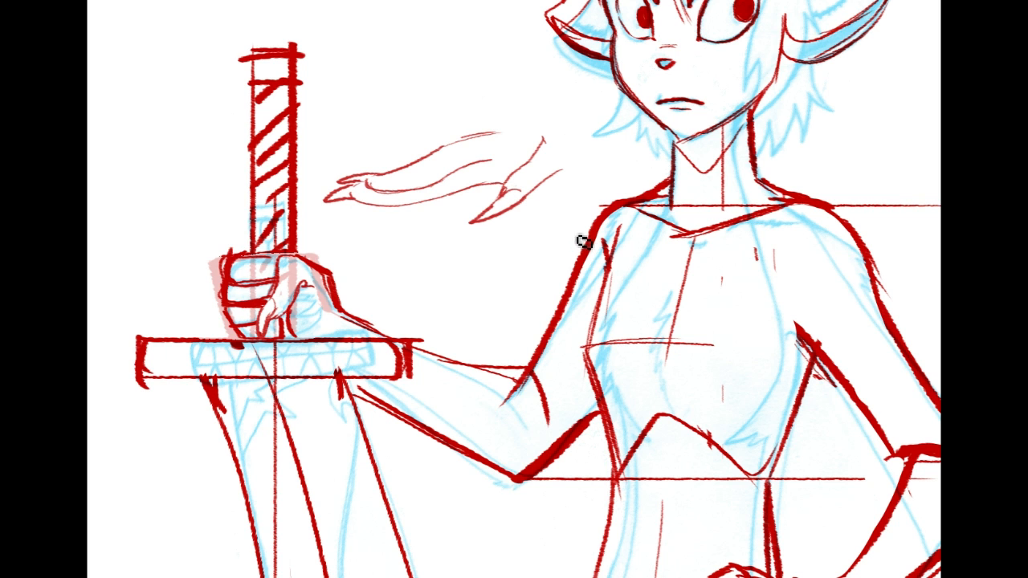
Step: Clean up the finger outline of the fist on the hilt and remove the enlarged finger study
mouse_move(219, 292)
mouse_down()
mouse_move(241, 264)
mouse_move(236, 312)
mouse_move(271, 306)
mouse_move(241, 292)
mouse_move(269, 298)
mouse_move(241, 314)
mouse_move(236, 300)
mouse_move(245, 307)
mouse_up()
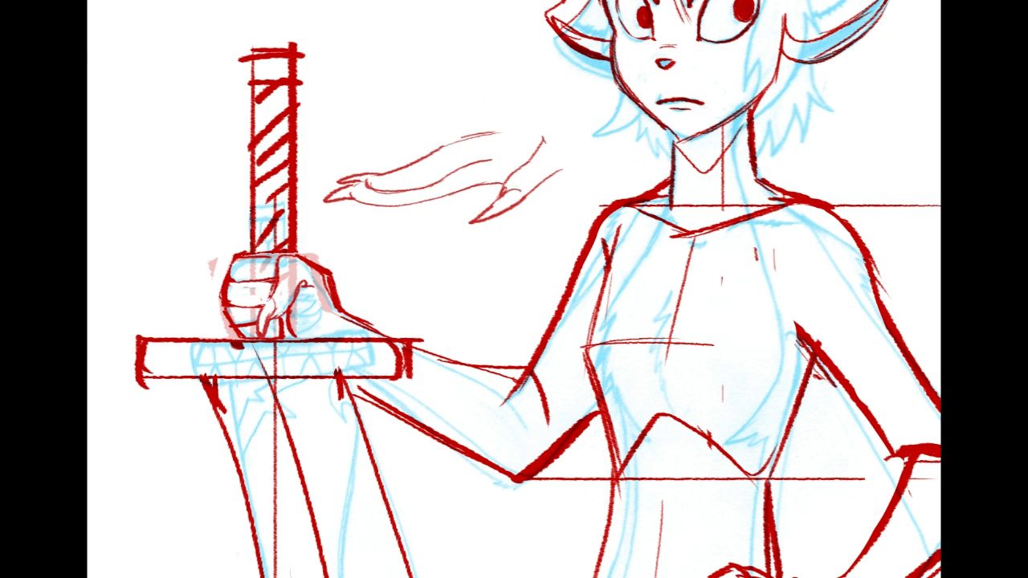
mouse_move(344, 155)
mouse_down()
mouse_move(578, 142)
mouse_move(498, 217)
mouse_up()
drag(509, 180, 530, 204)
key(ctrl+x)
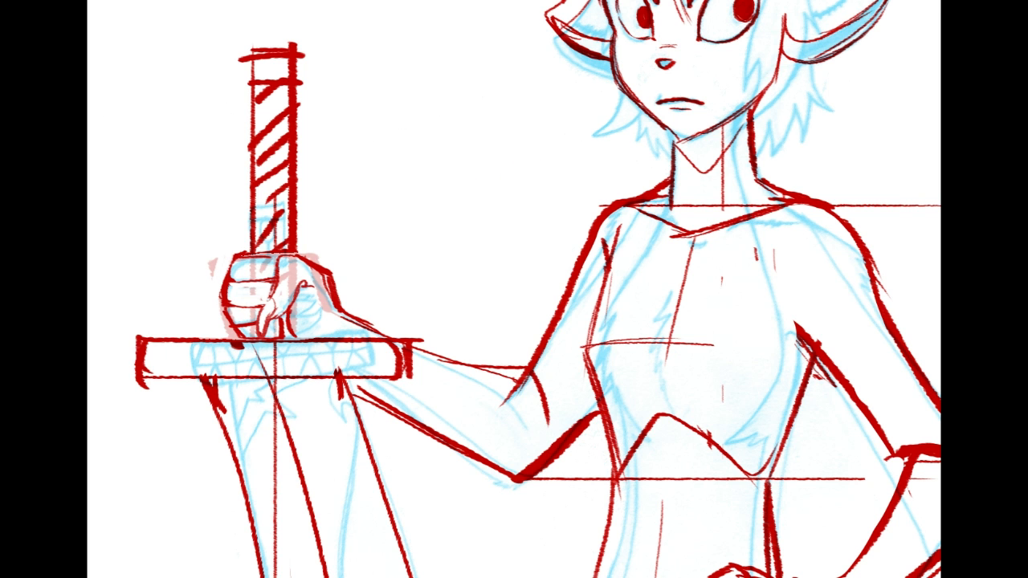
Step: Lighten the red construction lines of the hand on the hip, the belt and the legs into a faint guide
mouse_move(924, 498)
mouse_down()
mouse_move(707, 19)
mouse_move(708, 239)
mouse_up()
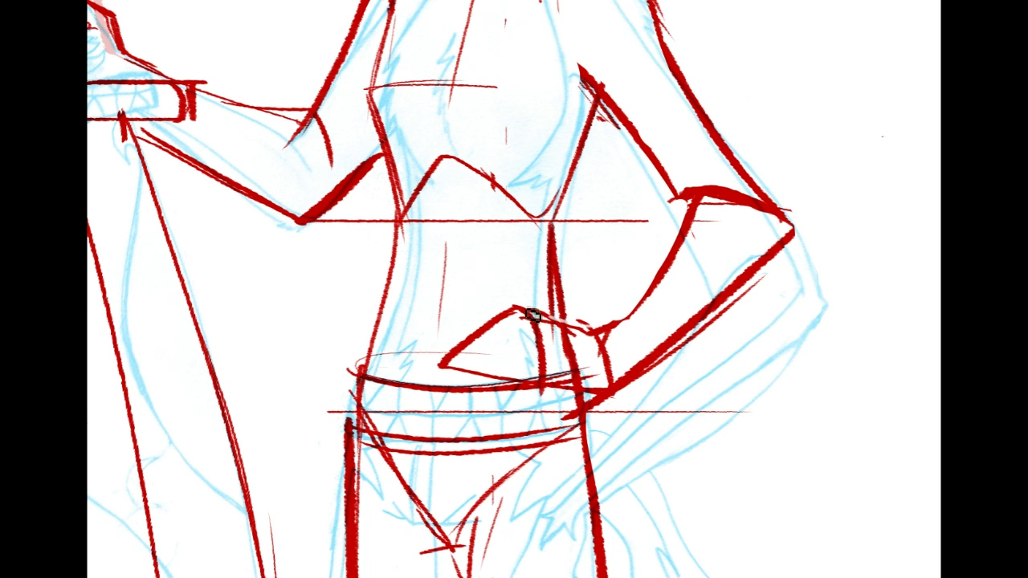
mouse_move(564, 404)
mouse_down()
mouse_move(609, 400)
mouse_move(611, 354)
mouse_move(578, 320)
mouse_up()
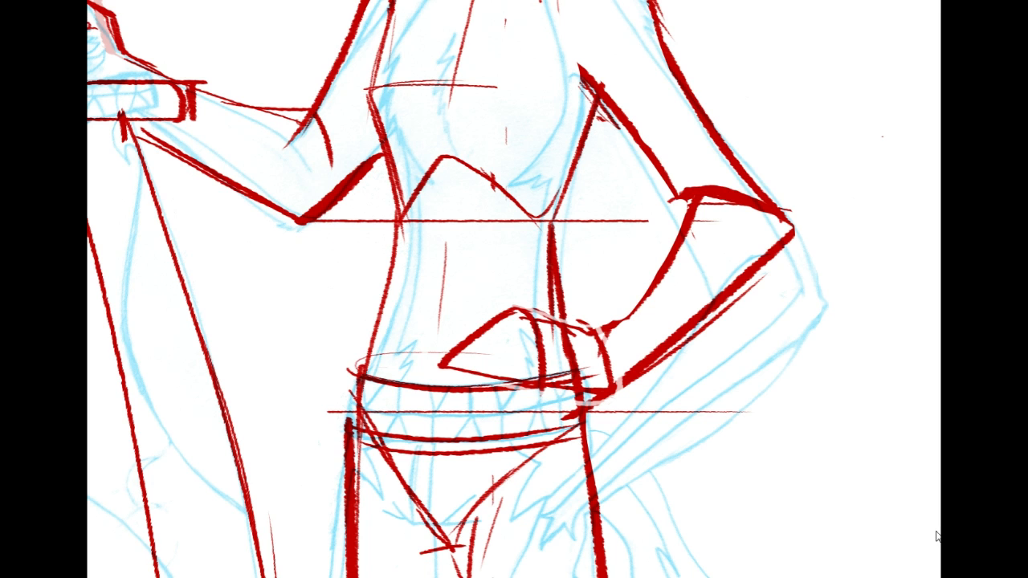
key(ctrl+minus)
key(ctrl+minus)
scroll(691, 331, down, 5)
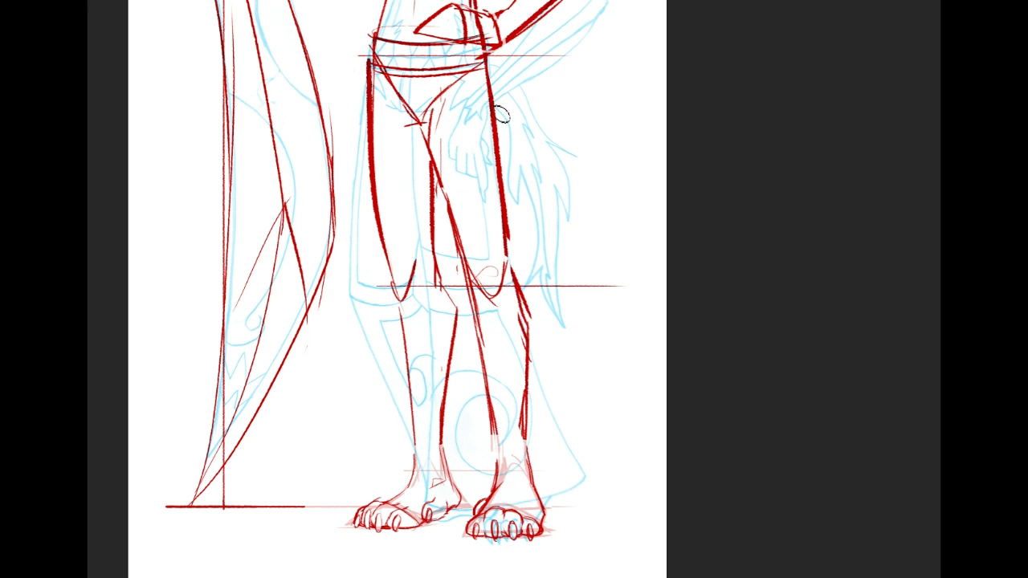
drag(474, 17, 428, 10)
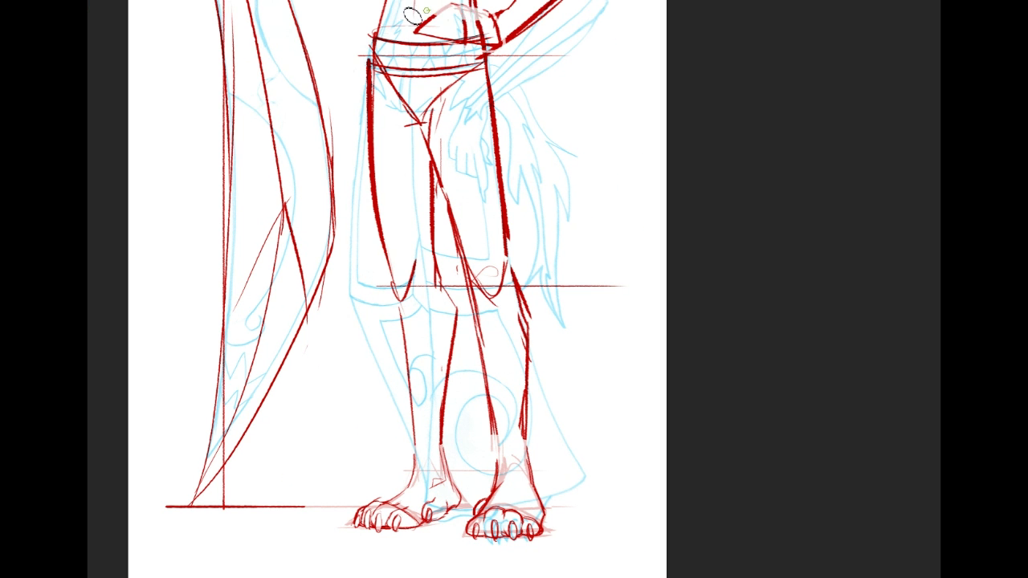
mouse_move(379, 42)
mouse_down()
mouse_move(357, 170)
mouse_move(376, 130)
mouse_up()
mouse_move(404, 368)
mouse_down()
mouse_move(402, 424)
mouse_move(443, 443)
mouse_move(516, 394)
mouse_move(533, 338)
mouse_move(518, 285)
mouse_move(466, 262)
mouse_move(402, 262)
mouse_move(361, 218)
mouse_move(486, 80)
mouse_move(425, 45)
mouse_move(364, 78)
mouse_up()
mouse_move(442, 10)
mouse_down()
mouse_move(485, 18)
mouse_move(491, 58)
mouse_up()
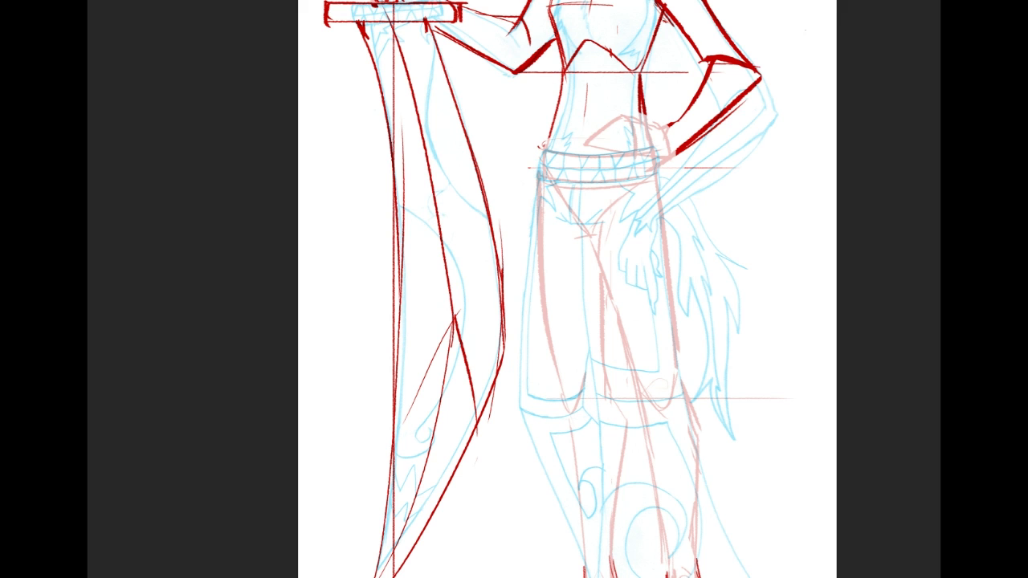
Step: Draw the knuckle line and upper edge of the hand on the hip, and try a curved line for the fingers
scroll(594, 241, up, 5)
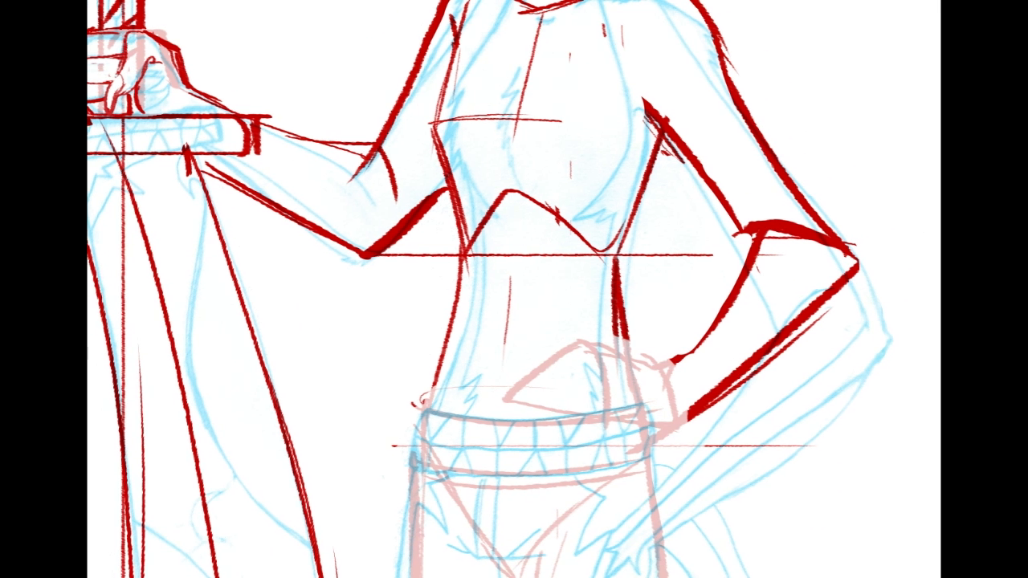
drag(614, 357, 617, 427)
mouse_move(600, 346)
mouse_down()
mouse_move(666, 370)
mouse_move(656, 355)
mouse_move(619, 356)
mouse_move(623, 339)
mouse_move(673, 366)
mouse_up()
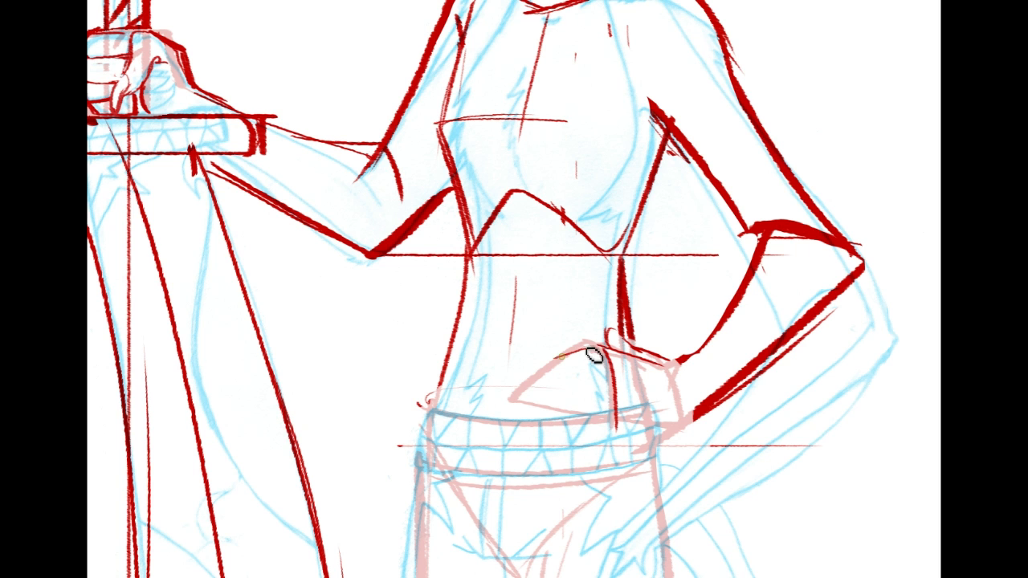
drag(562, 363, 516, 396)
mouse_move(586, 366)
mouse_down()
mouse_move(524, 394)
mouse_move(604, 377)
mouse_up()
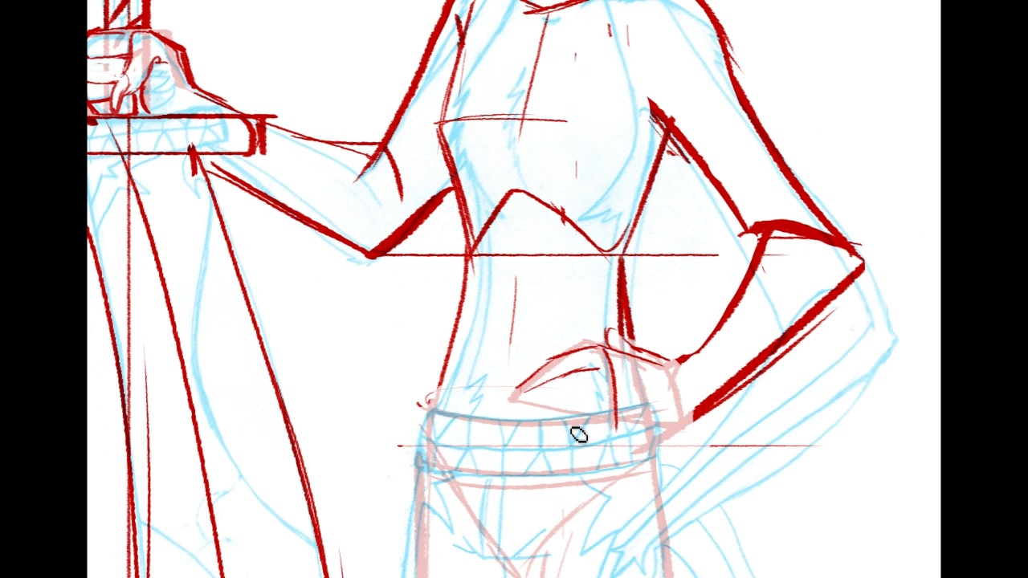
Step: Draw the hip hand's stacked fingers with dividing lines and rounded tips, and close the outline around the heel of the hand
drag(526, 408, 608, 429)
mouse_move(533, 410)
mouse_down()
mouse_move(612, 413)
mouse_move(581, 398)
mouse_move(611, 390)
mouse_up()
mouse_move(539, 382)
mouse_down()
mouse_move(583, 381)
mouse_move(524, 388)
mouse_move(575, 352)
mouse_move(590, 358)
mouse_move(541, 363)
mouse_move(565, 342)
mouse_move(601, 388)
mouse_up()
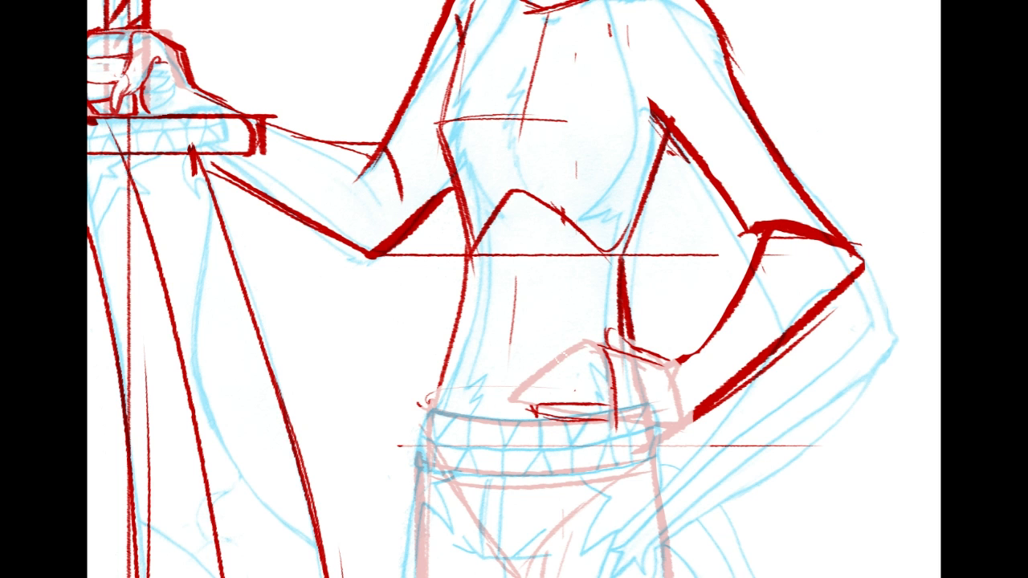
drag(612, 347, 524, 361)
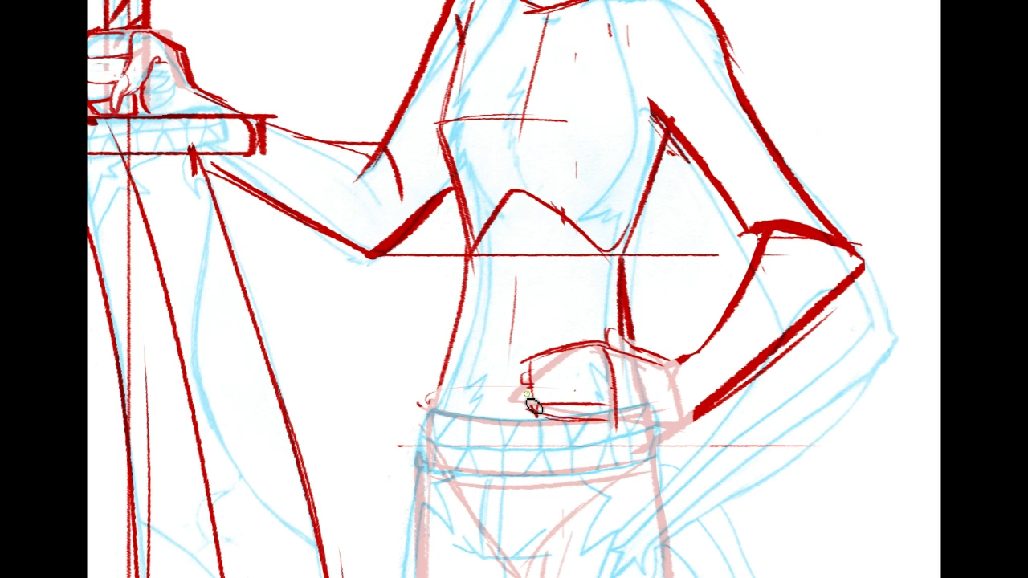
mouse_move(548, 412)
mouse_down()
mouse_move(534, 371)
mouse_move(585, 363)
mouse_move(551, 379)
mouse_move(606, 388)
mouse_up()
key(ctrl+z)
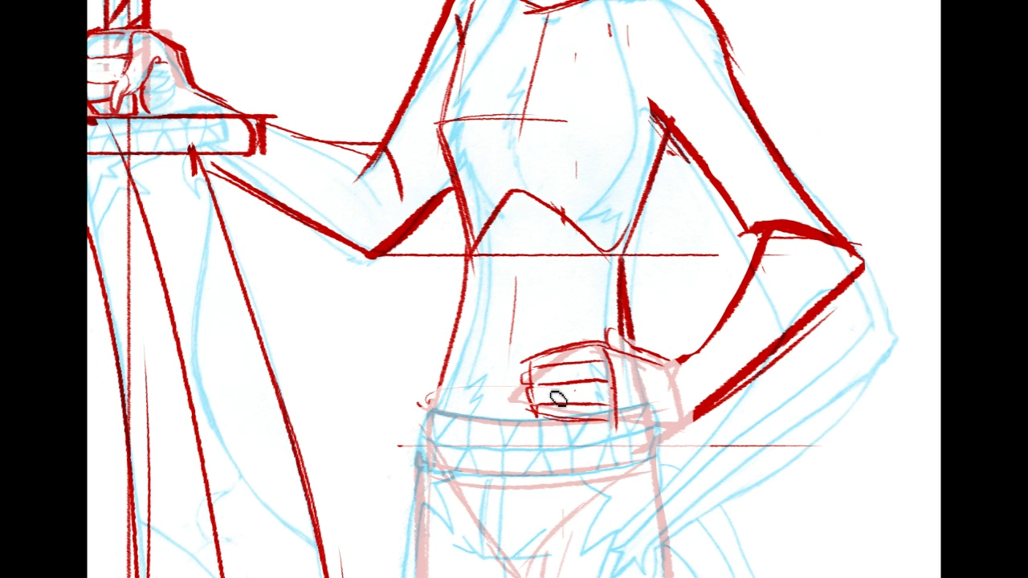
drag(549, 417, 527, 371)
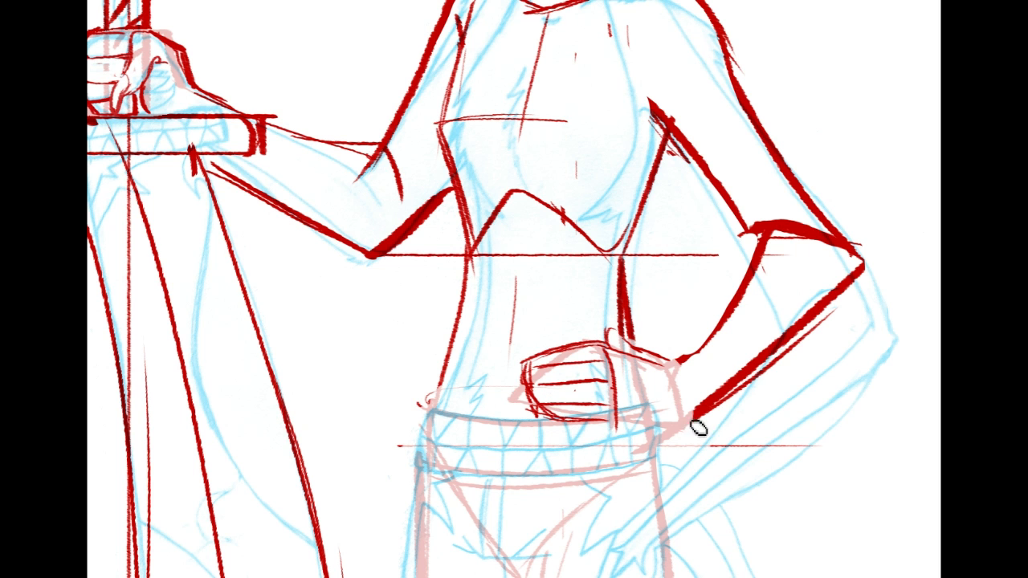
drag(654, 366, 687, 414)
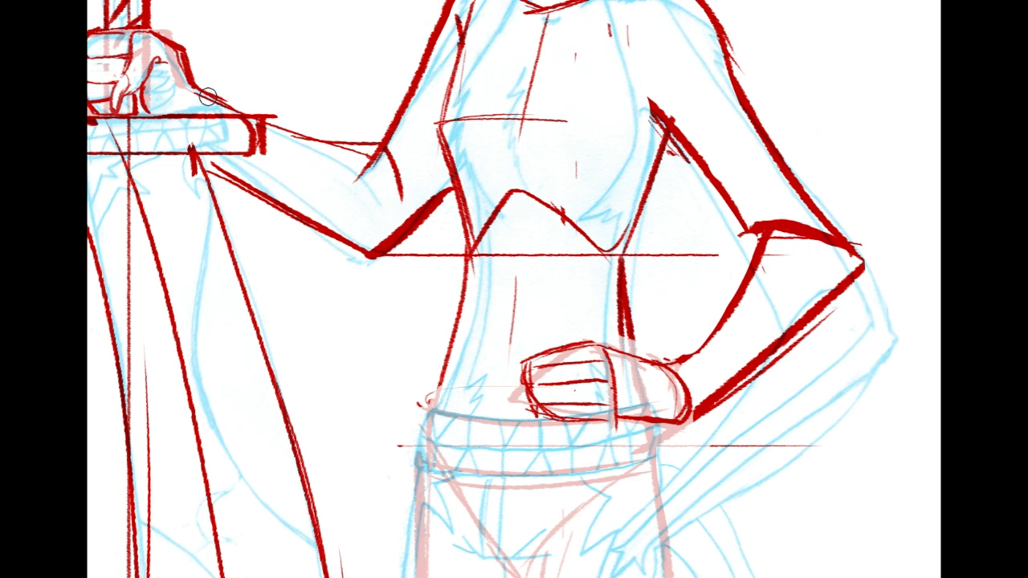
Step: Select the whole hand on the hip and distort it with Transform so it is narrower and sits closer to the wrist
drag(572, 437, 655, 334)
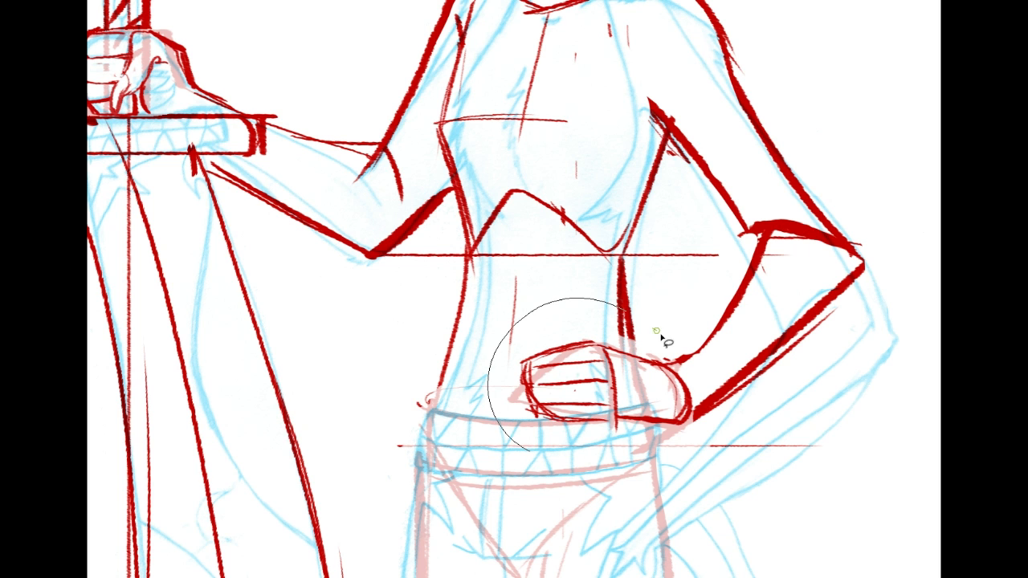
mouse_move(699, 417)
mouse_down()
mouse_move(482, 406)
mouse_move(493, 375)
mouse_move(523, 375)
mouse_move(514, 378)
mouse_up()
key(ctrl+t)
drag(699, 299, 723, 287)
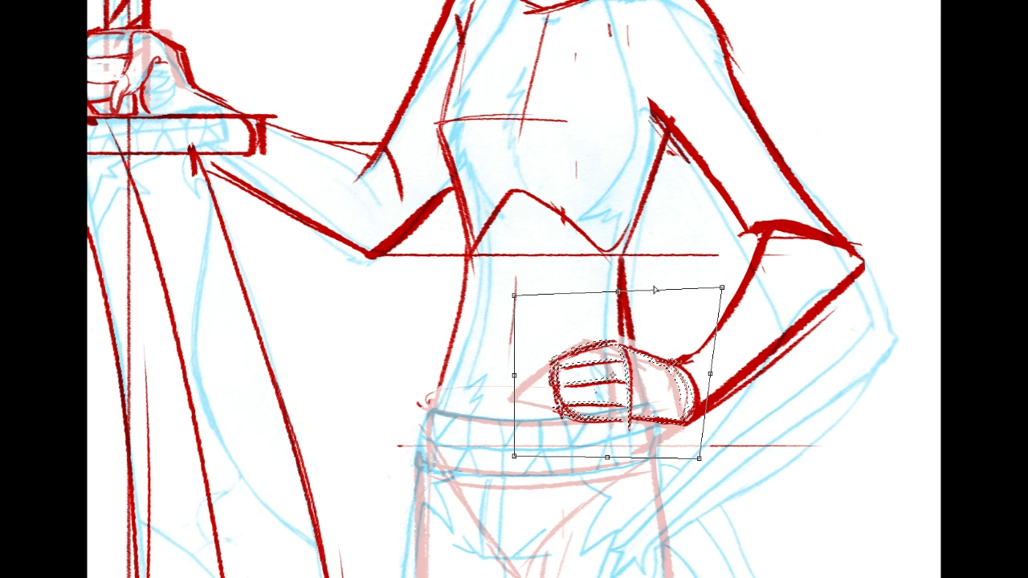
drag(516, 295, 521, 283)
key(Return)
Step: Select the fingers of the hip hand and stretch them horizontally across the belly to lengthen them
mouse_move(640, 424)
mouse_down()
mouse_move(459, 408)
mouse_move(653, 361)
mouse_up()
key(ctrl+t)
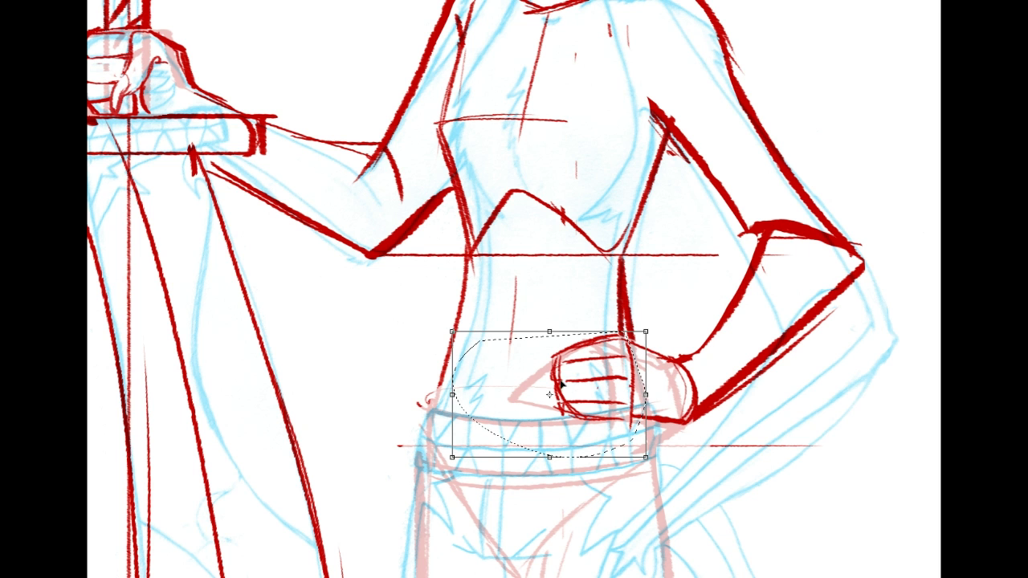
drag(452, 395, 399, 394)
key(Return)
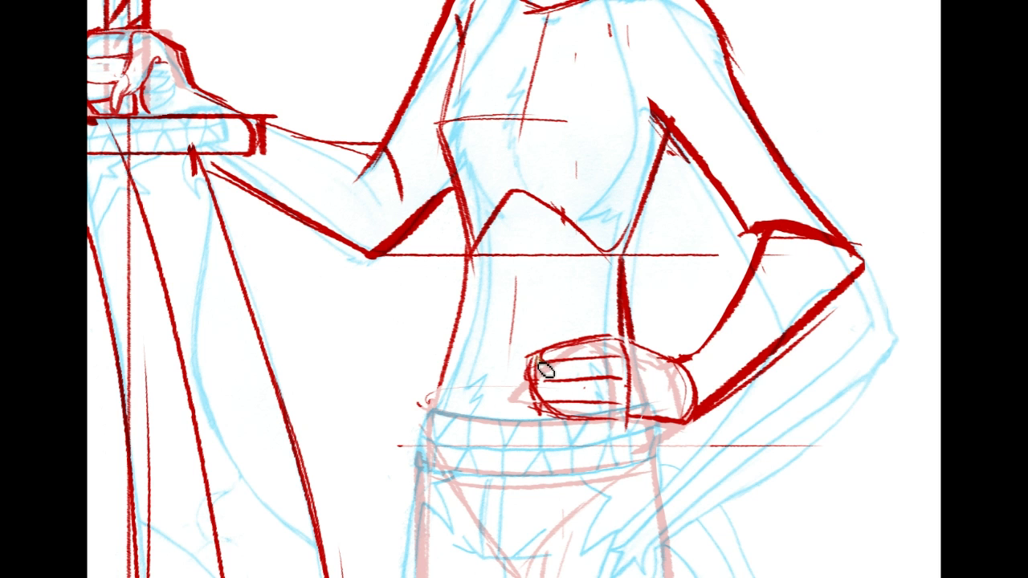
Step: Add pointed claws to the fingertips of the hip hand, refine the finger lines and draw the thumb against the waist
drag(543, 371, 533, 401)
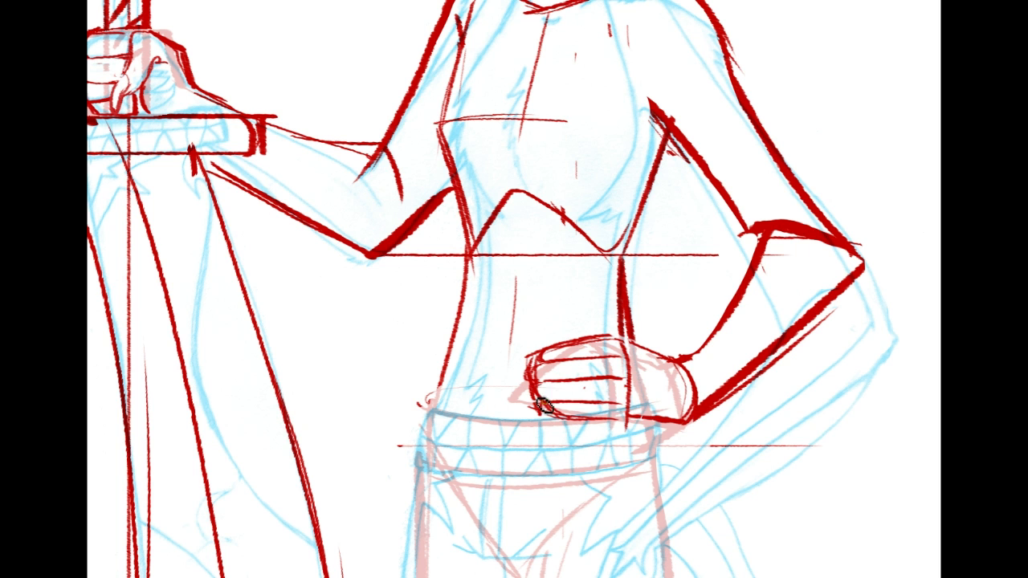
drag(577, 406, 616, 404)
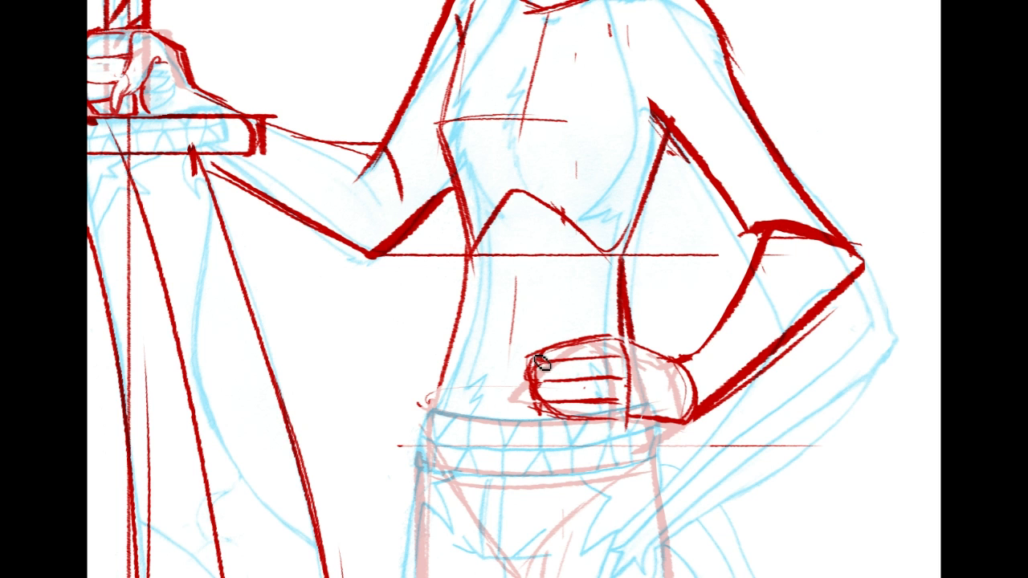
mouse_move(523, 361)
mouse_down()
mouse_move(550, 374)
mouse_move(513, 377)
mouse_up()
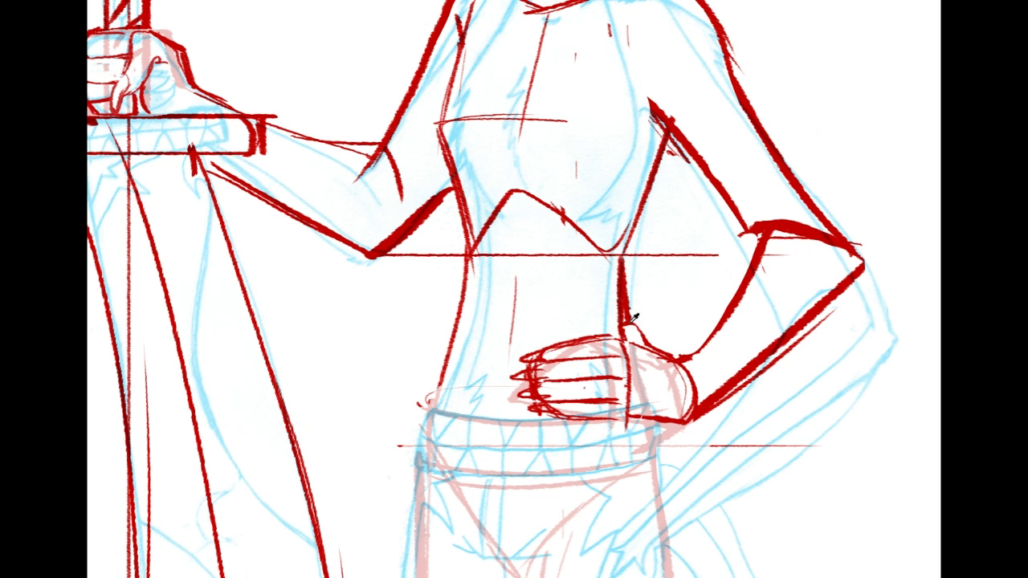
click(493, 386)
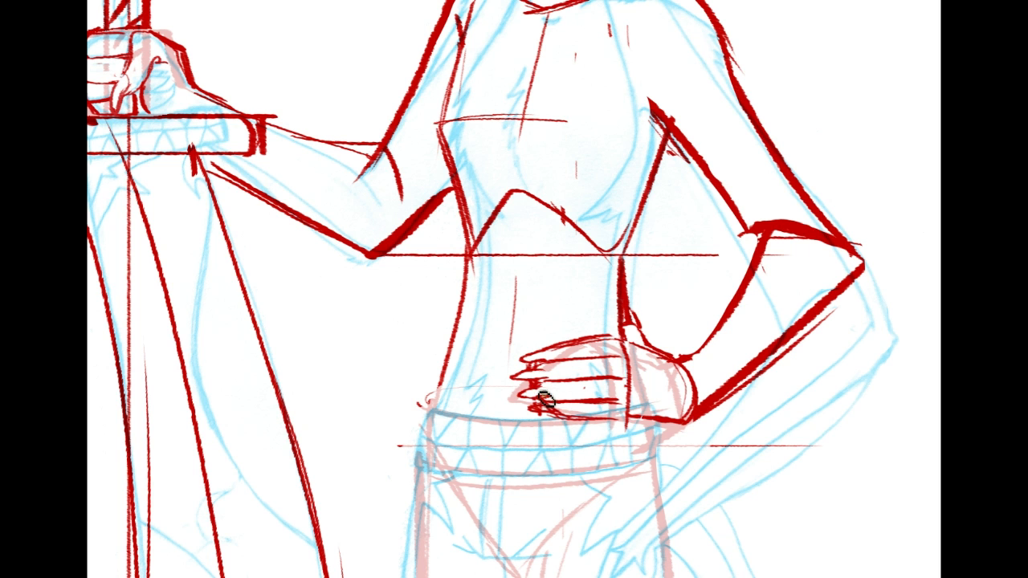
Step: Thicken the inner and outer forearm lines at the elbow of the arm resting on the hip
click(766, 231)
drag(767, 228, 746, 281)
drag(861, 259, 847, 290)
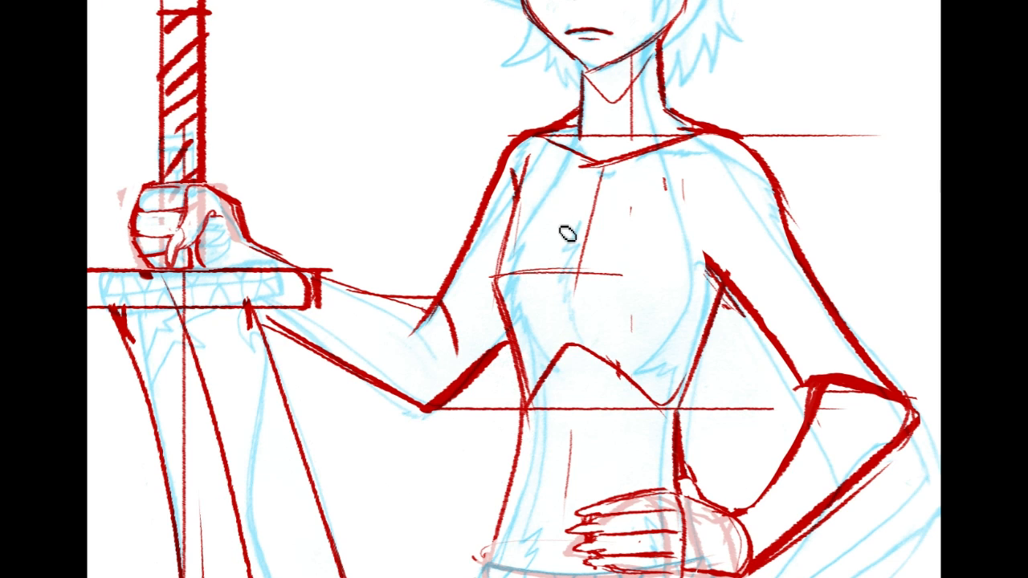
Step: Draw curved, pointed fur strokes down the middle of the chest
drag(572, 205, 543, 264)
drag(579, 223, 569, 310)
drag(574, 269, 585, 331)
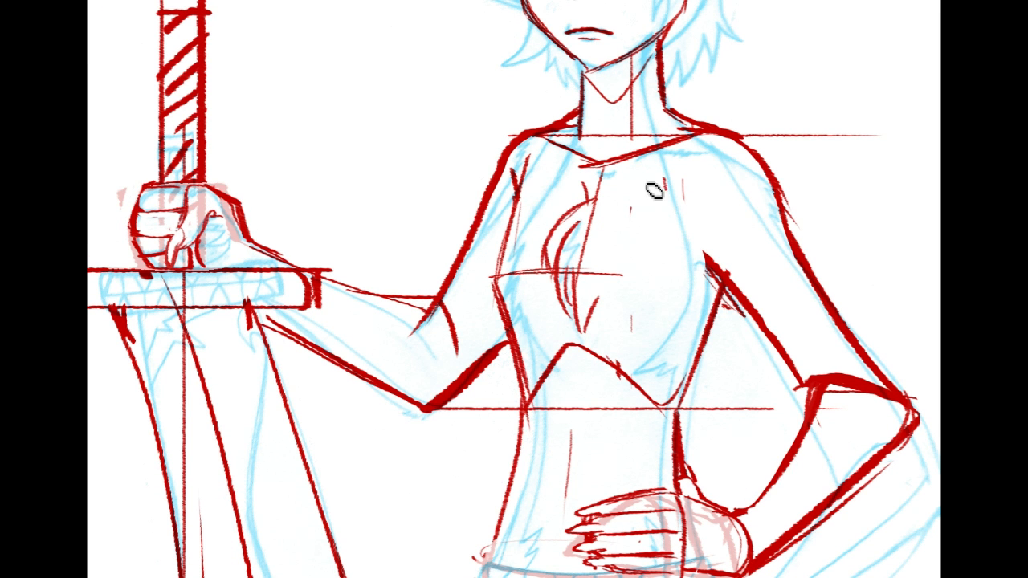
scroll(899, 333, up, 8)
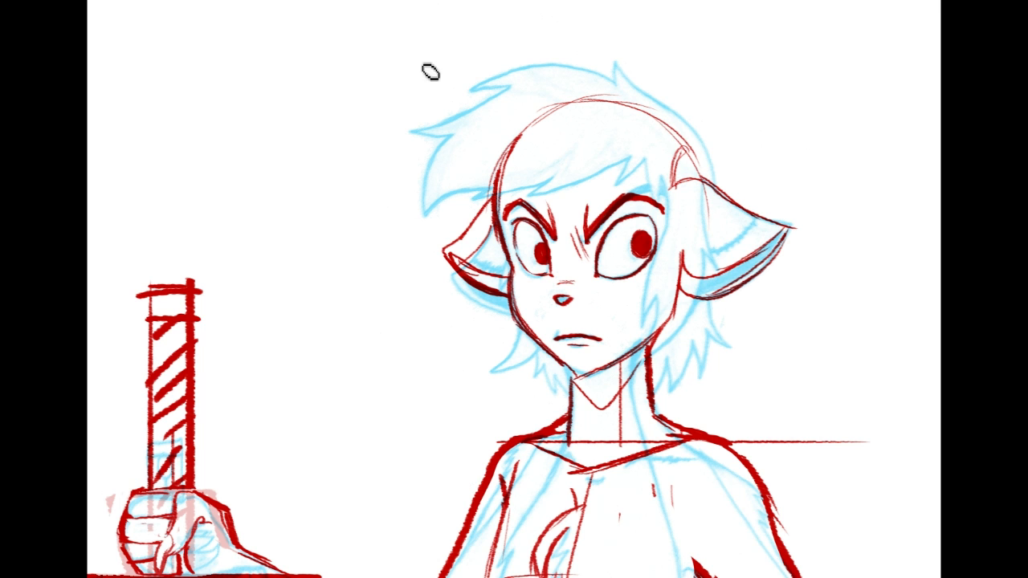
drag(824, 375, 774, 217)
mouse_move(755, 295)
mouse_down()
mouse_move(745, 196)
mouse_move(744, 262)
mouse_move(777, 344)
mouse_up()
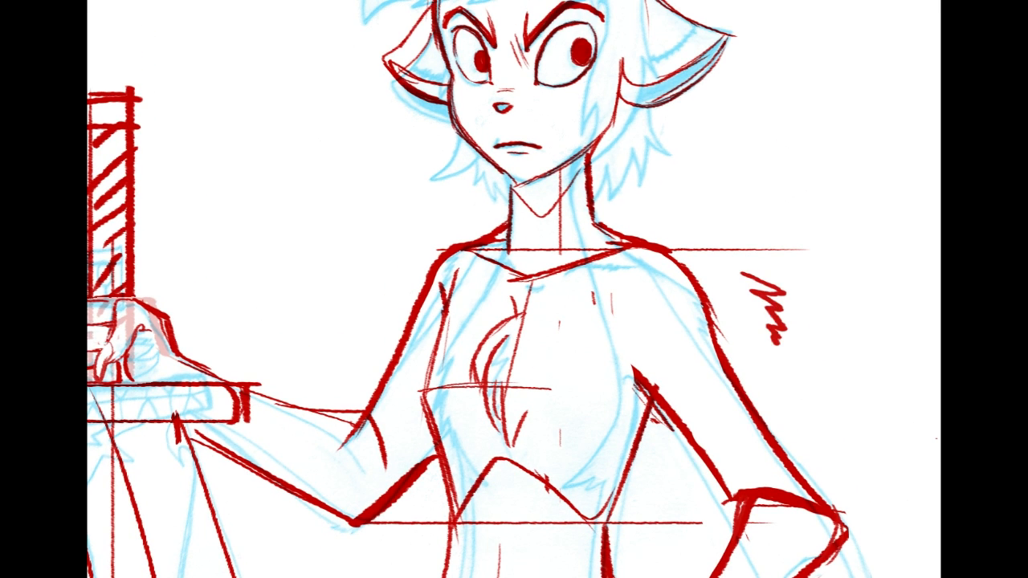
key(ctrl+z)
Step: Sketch a spiky fur tuft of curved, pointed strokes in the blank area between the sword hilt and the character
drag(502, 196, 665, 229)
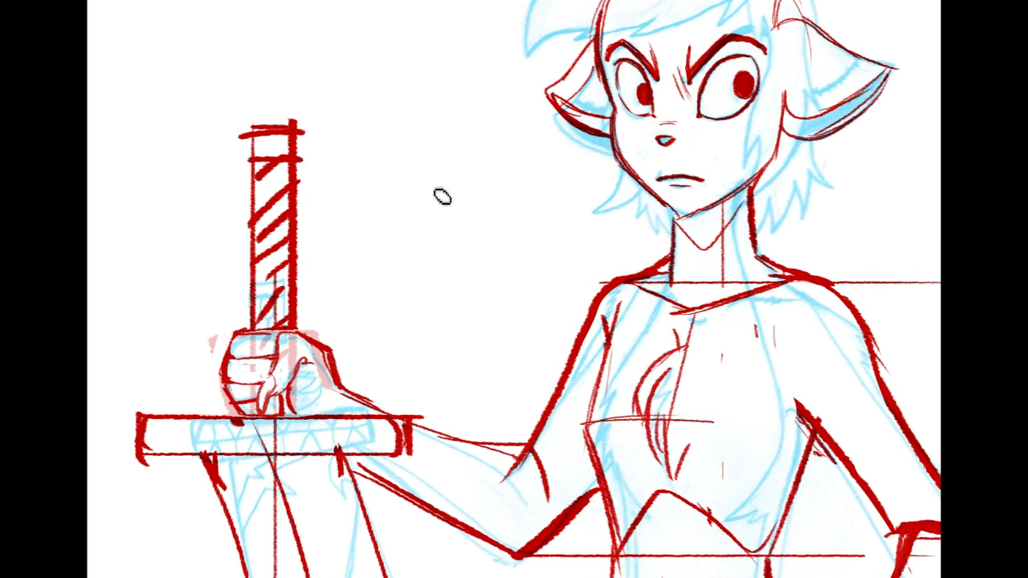
mouse_move(394, 227)
mouse_down()
mouse_move(485, 201)
mouse_move(455, 257)
mouse_up()
drag(471, 223, 417, 294)
mouse_move(456, 257)
mouse_down()
mouse_move(432, 310)
mouse_move(447, 357)
mouse_up()
drag(450, 355, 479, 293)
drag(473, 343, 464, 360)
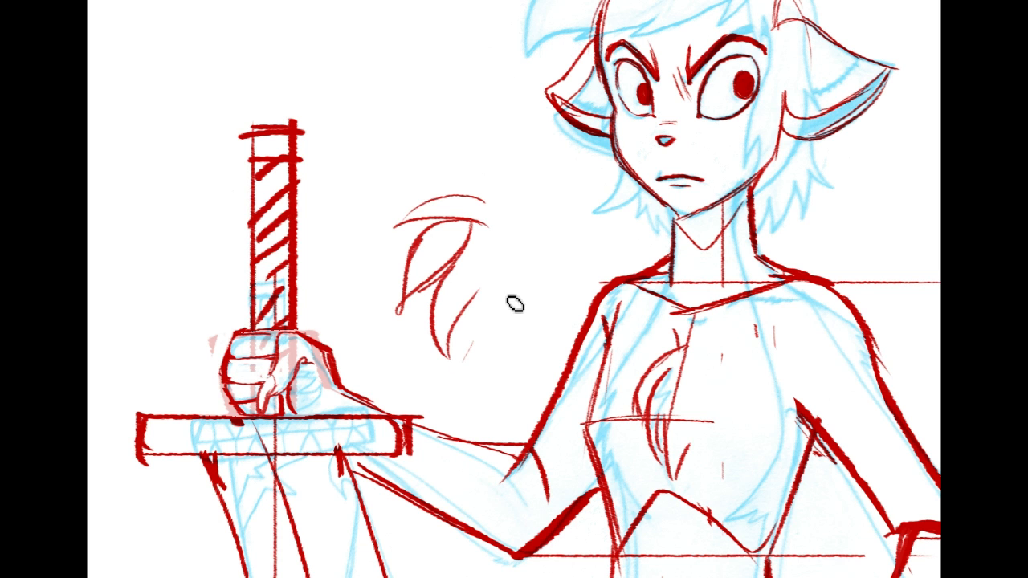
drag(474, 296, 486, 342)
drag(500, 333, 498, 356)
mouse_move(485, 202)
mouse_down()
mouse_move(477, 161)
mouse_move(498, 201)
mouse_up()
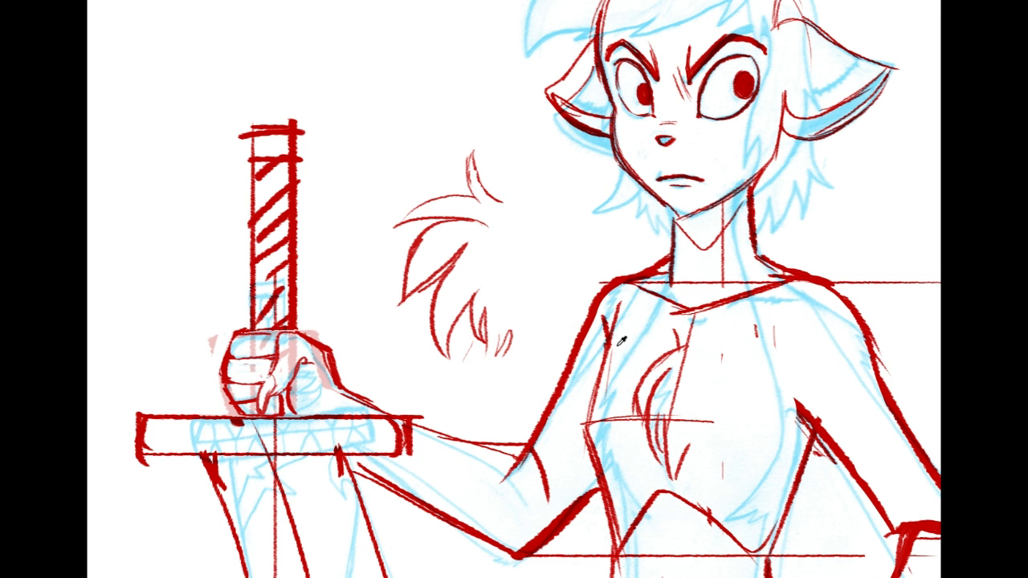
mouse_move(626, 216)
mouse_down()
mouse_move(477, 157)
mouse_move(409, 51)
mouse_move(409, 118)
mouse_up()
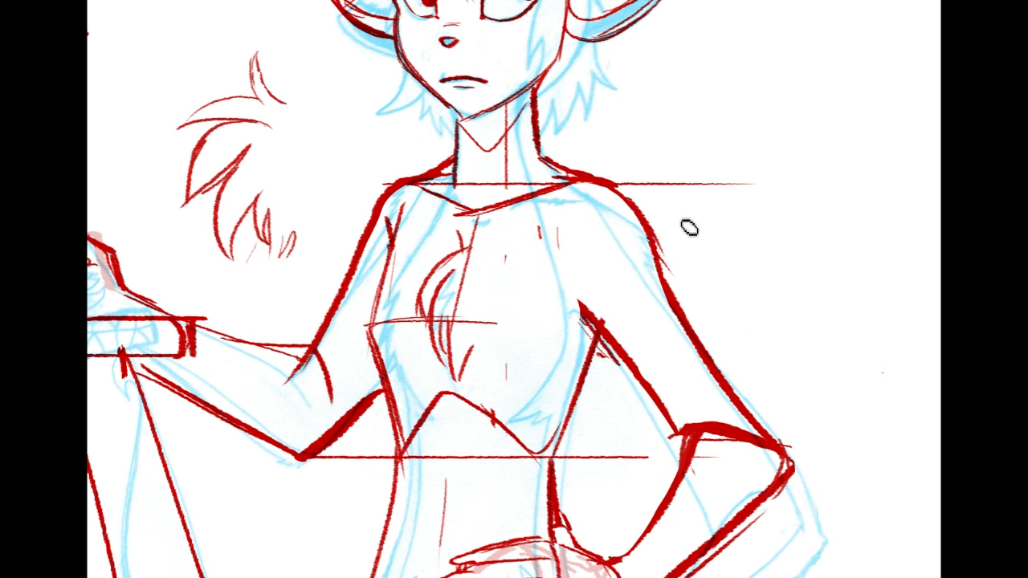
mouse_move(770, 194)
mouse_down()
mouse_move(741, 267)
mouse_move(752, 302)
mouse_up()
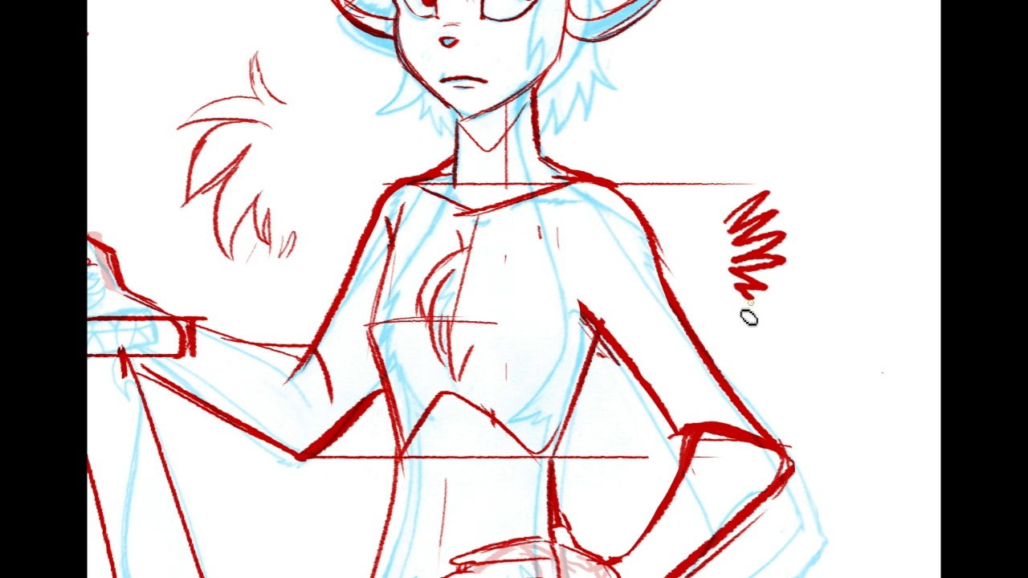
key(ctrl+z)
Step: Add short inner strokes to the spiky fur tuft beside the sword hilt
mouse_move(634, 135)
mouse_down()
mouse_move(671, 146)
mouse_move(849, 256)
mouse_up()
mouse_move(474, 257)
mouse_down()
mouse_move(467, 301)
mouse_move(485, 316)
mouse_up()
mouse_move(474, 271)
mouse_down()
mouse_move(477, 296)
mouse_move(500, 323)
mouse_up()
drag(495, 299, 520, 330)
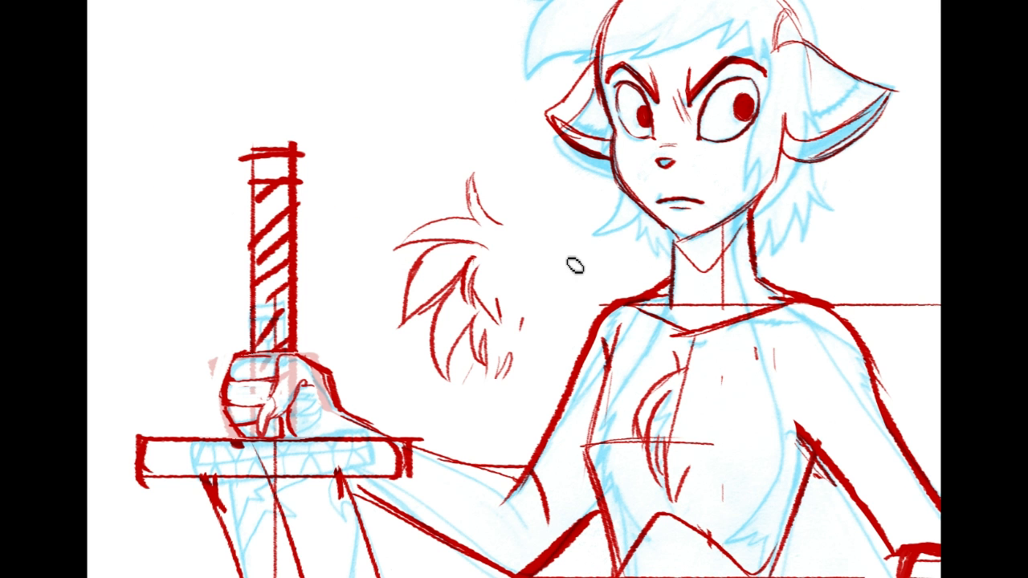
Step: Draw the outer hair contour over the crown, with a pointed tuft on top and a curve down the back of the head
drag(490, 241, 479, 373)
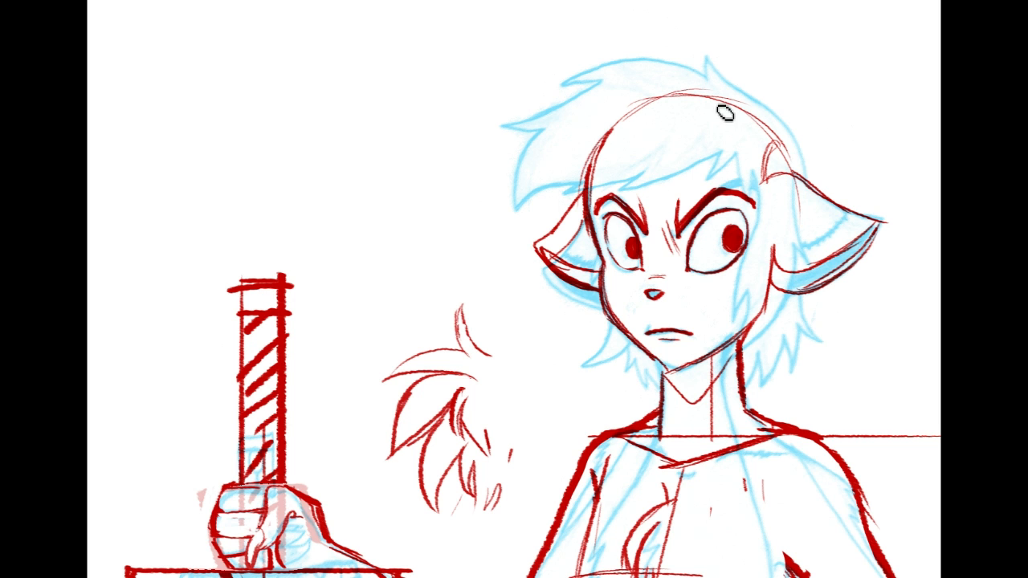
drag(801, 167, 734, 90)
mouse_move(685, 43)
mouse_down()
mouse_move(681, 18)
mouse_move(805, 143)
mouse_up()
key(ctrl+z)
drag(707, 38, 709, 87)
drag(799, 123, 804, 170)
drag(699, 64, 556, 85)
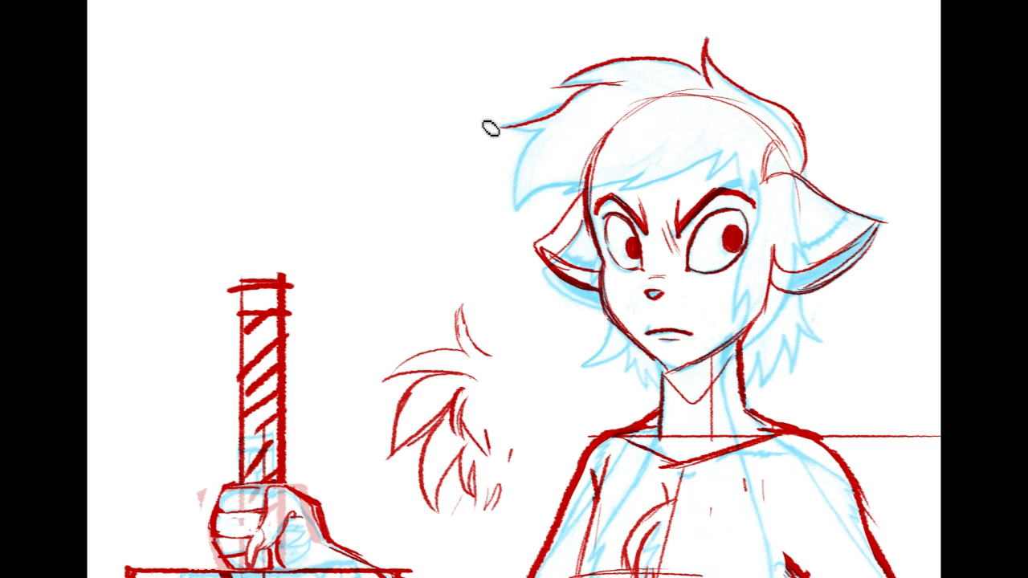
Step: Draw the swept front lock and the fringe across the forehead, ending in jagged points above the wider eye
mouse_move(487, 125)
mouse_down()
mouse_move(571, 118)
mouse_move(517, 227)
mouse_up()
key(ctrl+z)
mouse_move(556, 127)
mouse_down()
mouse_move(516, 203)
mouse_move(672, 146)
mouse_up()
drag(560, 199, 698, 147)
drag(671, 199, 726, 151)
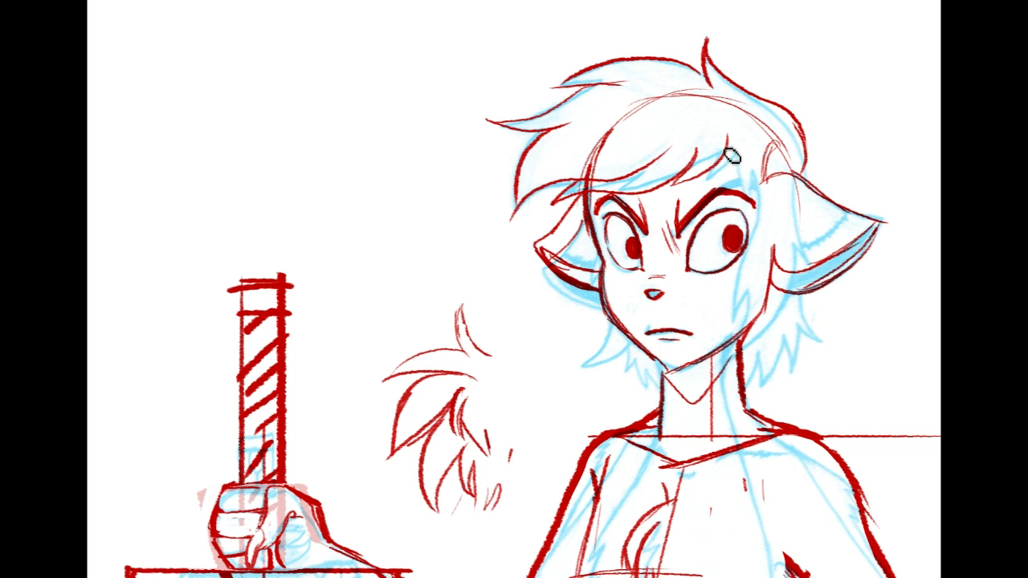
mouse_move(723, 192)
mouse_down()
mouse_move(743, 138)
mouse_move(760, 135)
mouse_up()
drag(755, 187, 773, 165)
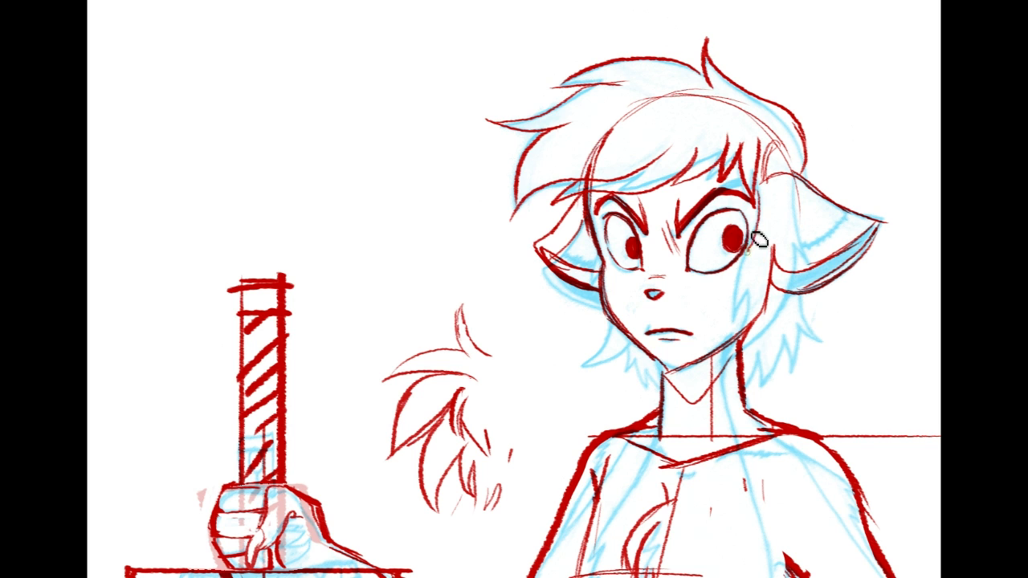
Step: Draw the long side lock between the eye and the larger ear, and a pointed lock beside the neck
key(ctrl+z)
key(ctrl+z)
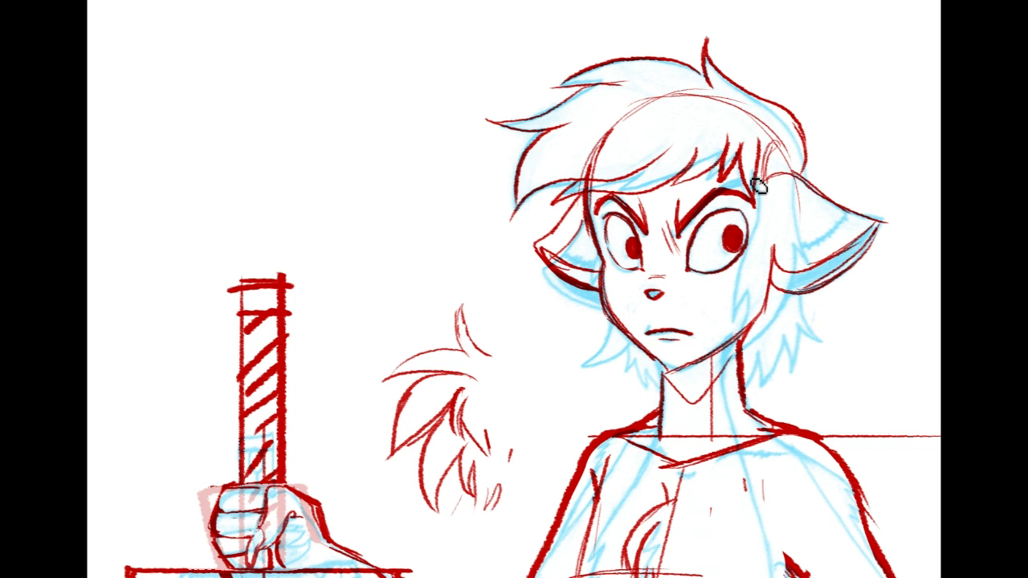
drag(740, 241, 741, 338)
key(ctrl+z)
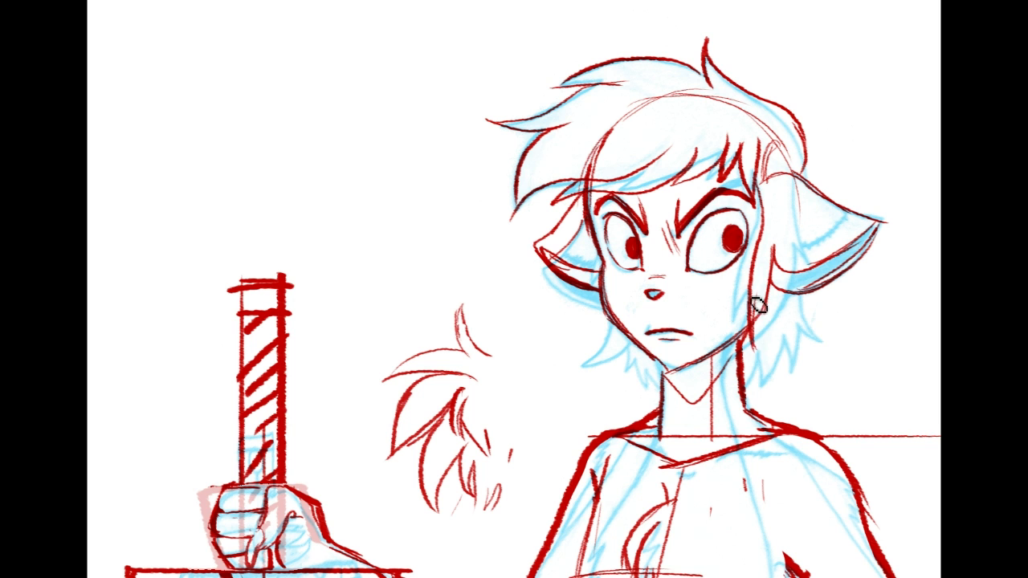
drag(765, 303, 755, 350)
drag(806, 325, 771, 402)
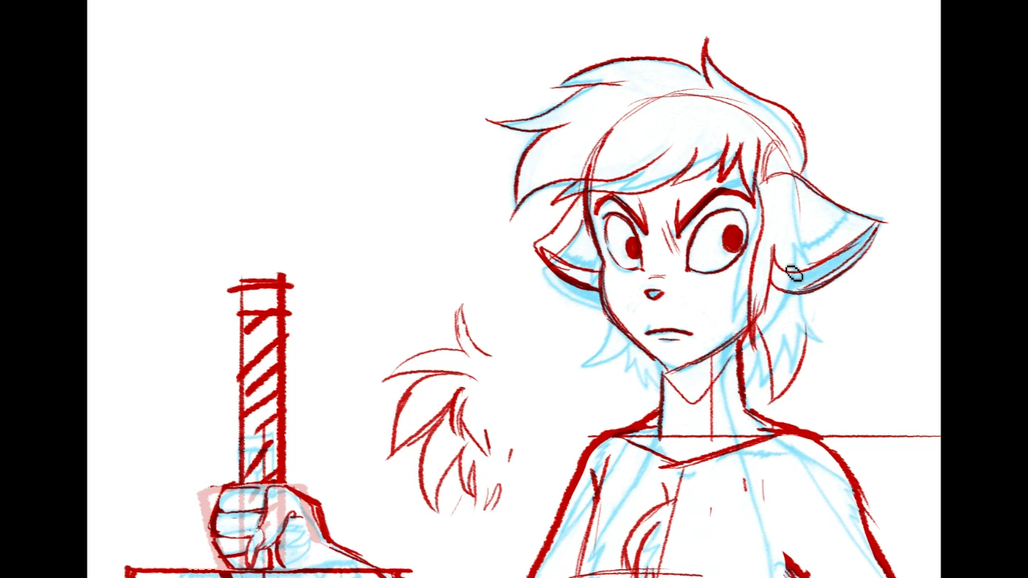
Step: Draw the hair passing behind the larger ear and finish the pointed locks on both sides of the neck
drag(799, 176, 793, 306)
key(ctrl+z)
mouse_move(794, 165)
mouse_down()
mouse_move(797, 239)
mouse_move(810, 234)
mouse_move(796, 232)
mouse_move(832, 353)
mouse_up()
key(ctrl+z)
drag(804, 241, 827, 361)
drag(803, 281, 796, 372)
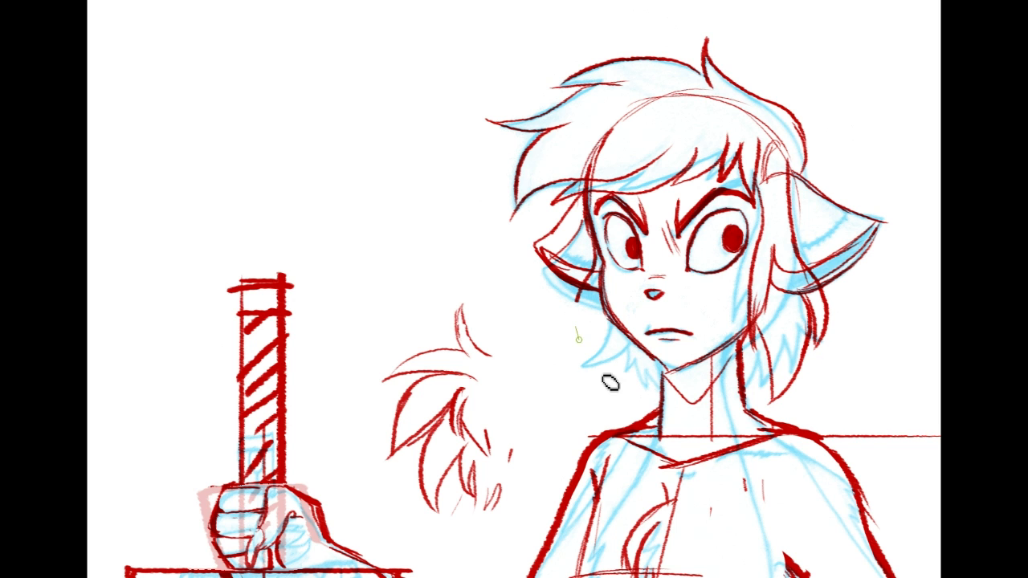
drag(600, 311, 624, 391)
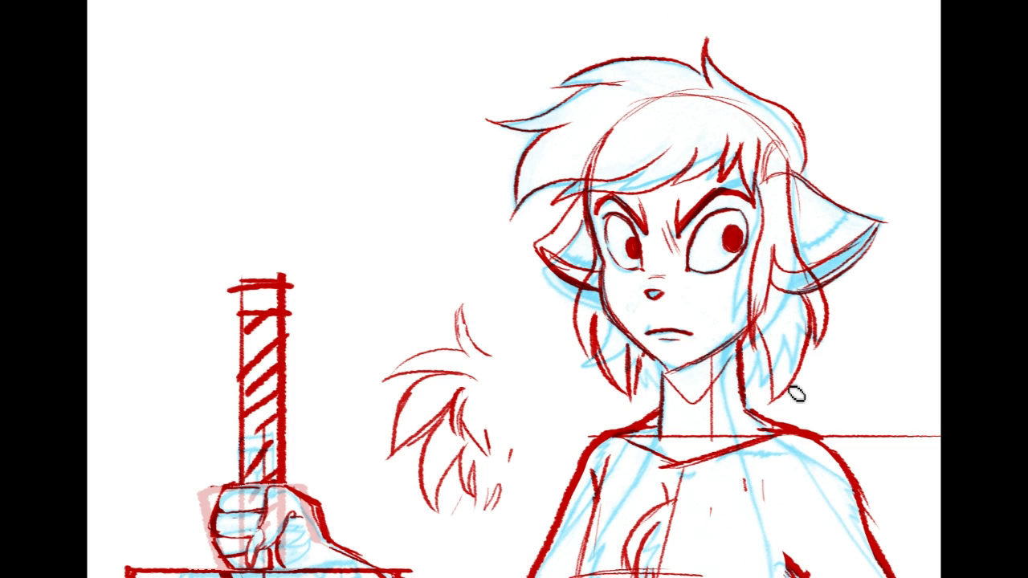
drag(795, 338, 780, 397)
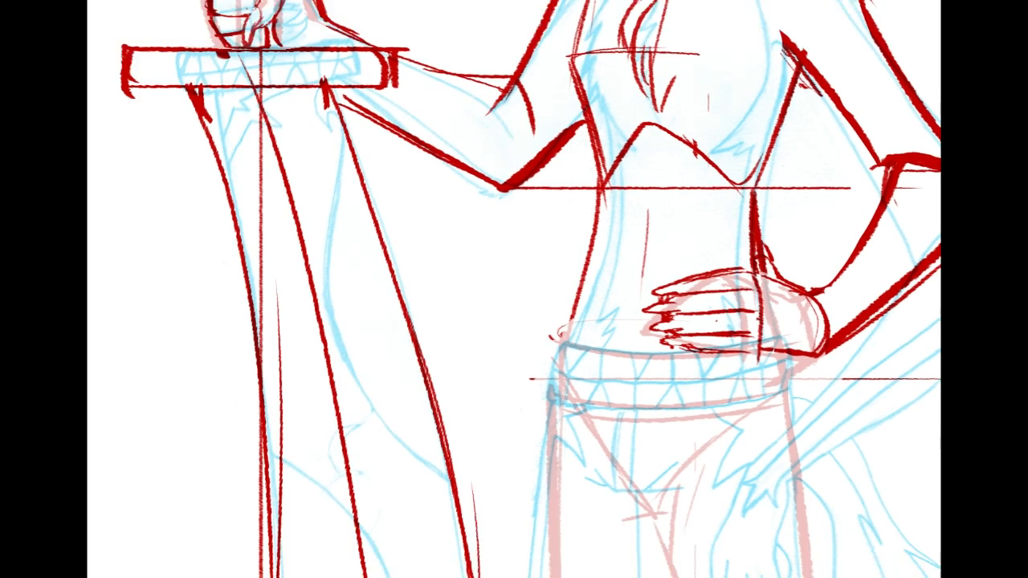
Step: Draw the V-shaped line below the belt and outline the thigh nearest the sword, with crease lines at the crotch
scroll(683, 208, down, 5)
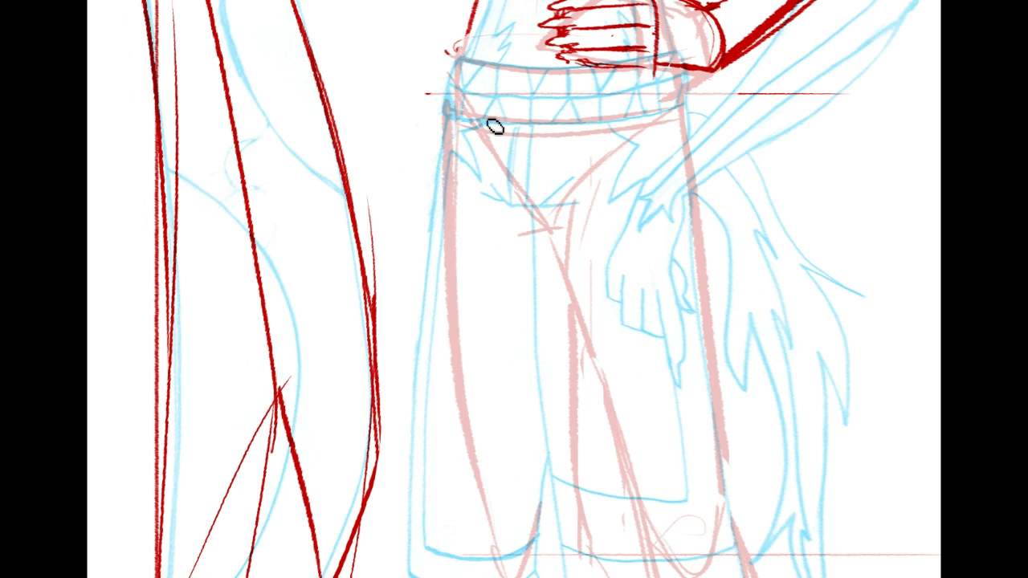
mouse_move(468, 117)
mouse_down()
mouse_move(535, 213)
mouse_move(649, 121)
mouse_up()
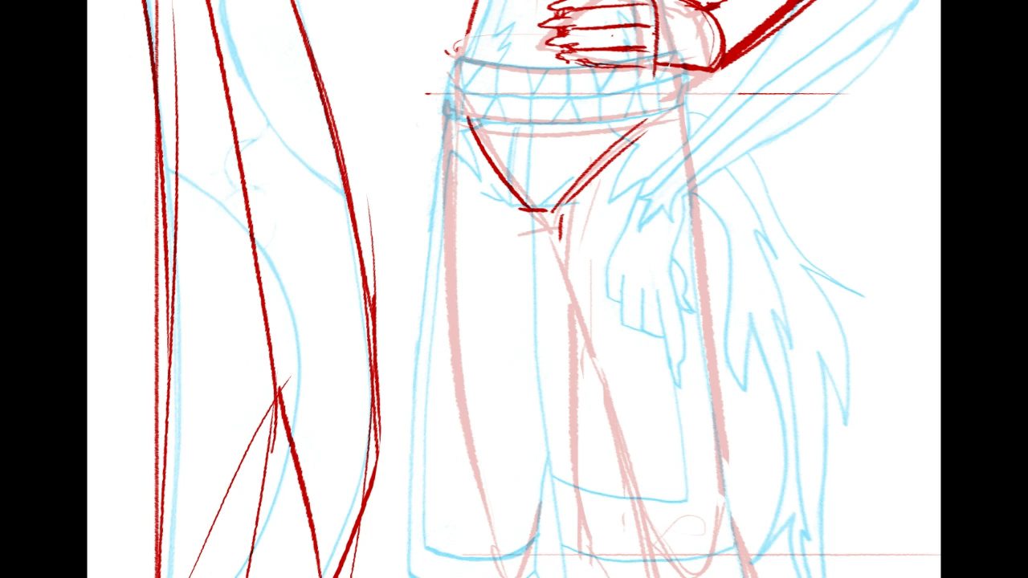
key(ctrl+minus)
scroll(514, 289, down, 2)
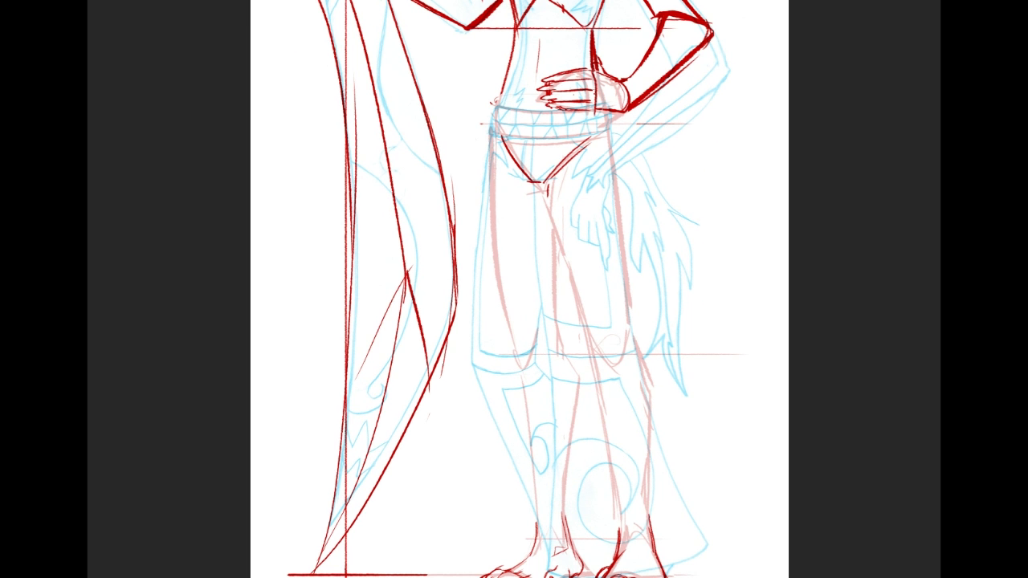
drag(492, 170, 523, 337)
drag(560, 266, 579, 349)
key(ctrl+z)
mouse_move(560, 260)
mouse_down()
mouse_move(571, 363)
mouse_move(561, 356)
mouse_move(562, 403)
mouse_up()
key(ctrl+z)
key(ctrl+z)
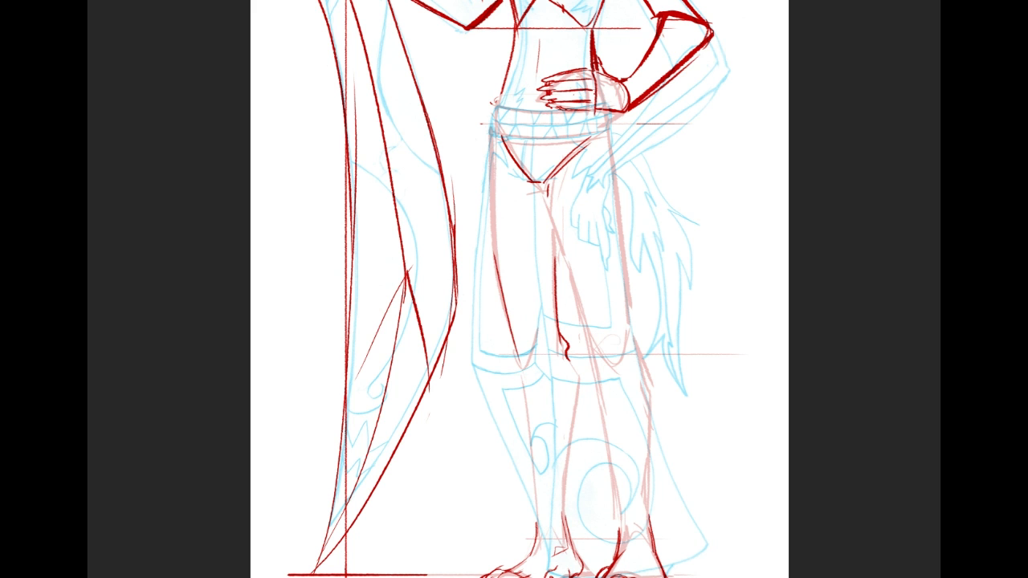
drag(551, 188, 515, 206)
drag(499, 256, 490, 135)
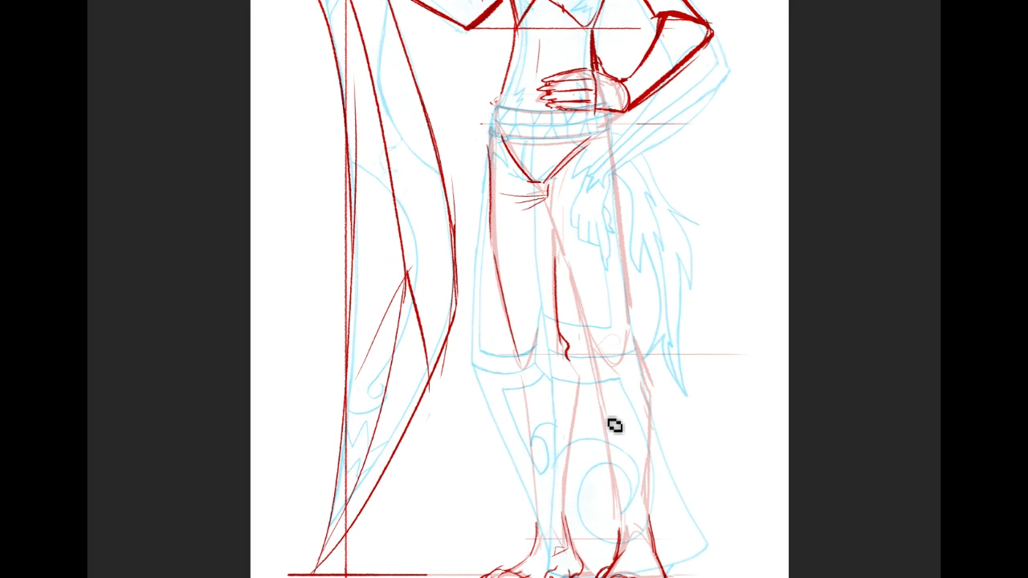
Step: Outline the lower leg nearest the sword from the knee down to the ankle, including the back knee crease
scroll(594, 324, down, 2)
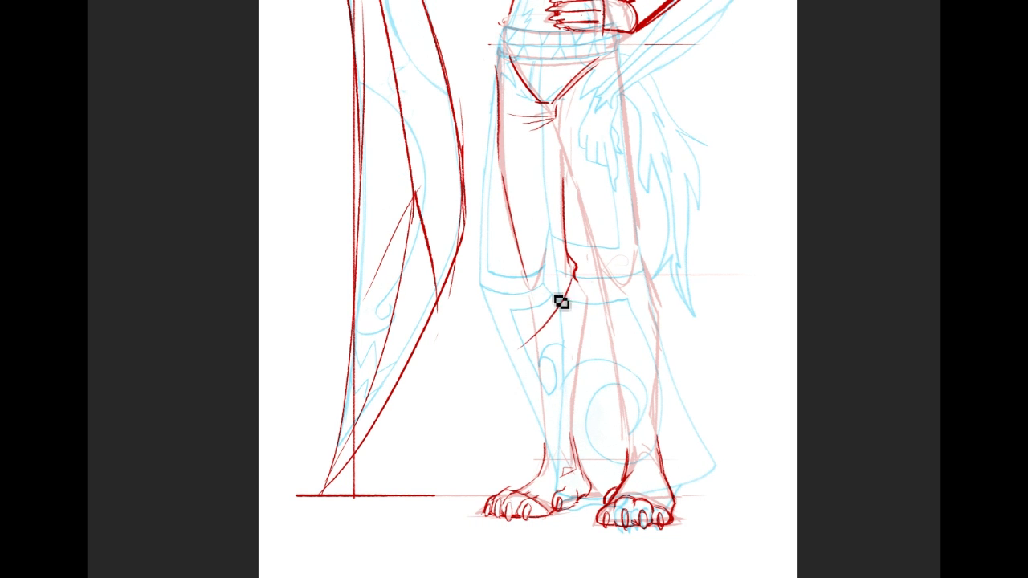
drag(582, 276, 557, 319)
drag(527, 273, 528, 398)
key(ctrl+z)
mouse_move(532, 282)
mouse_down()
mouse_move(532, 438)
mouse_move(579, 492)
mouse_up()
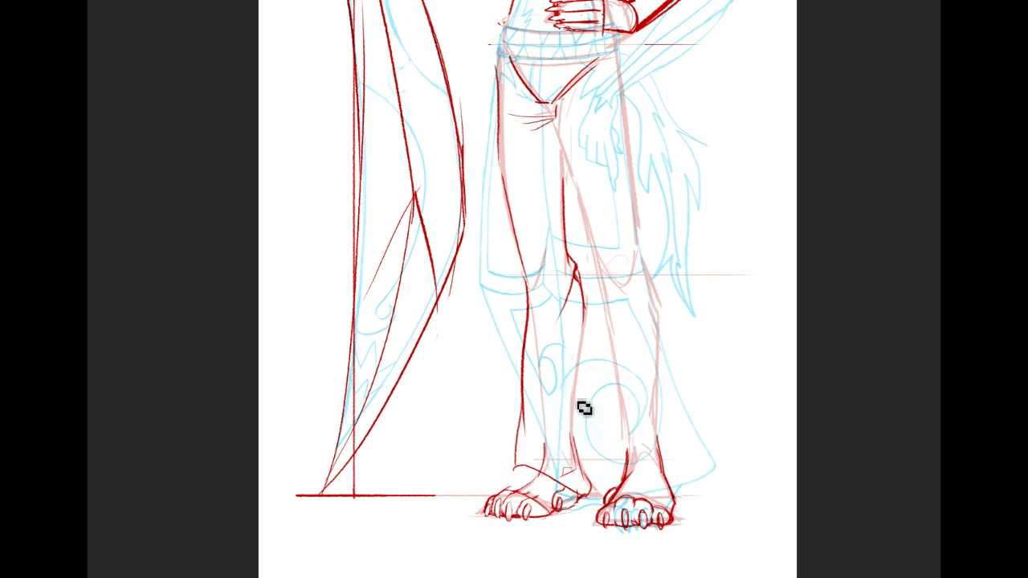
Step: Draw the curved lower edge of a slanted cuff across the foot nearest the sword and close its front end
drag(504, 487, 595, 506)
key(ctrl+z)
drag(504, 487, 580, 494)
key(ctrl+z)
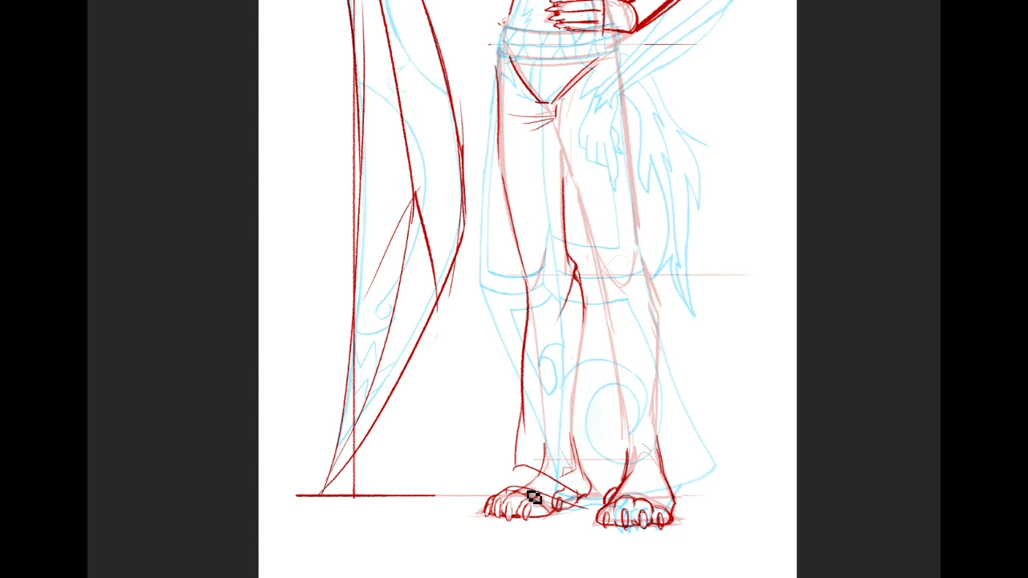
drag(518, 499, 596, 506)
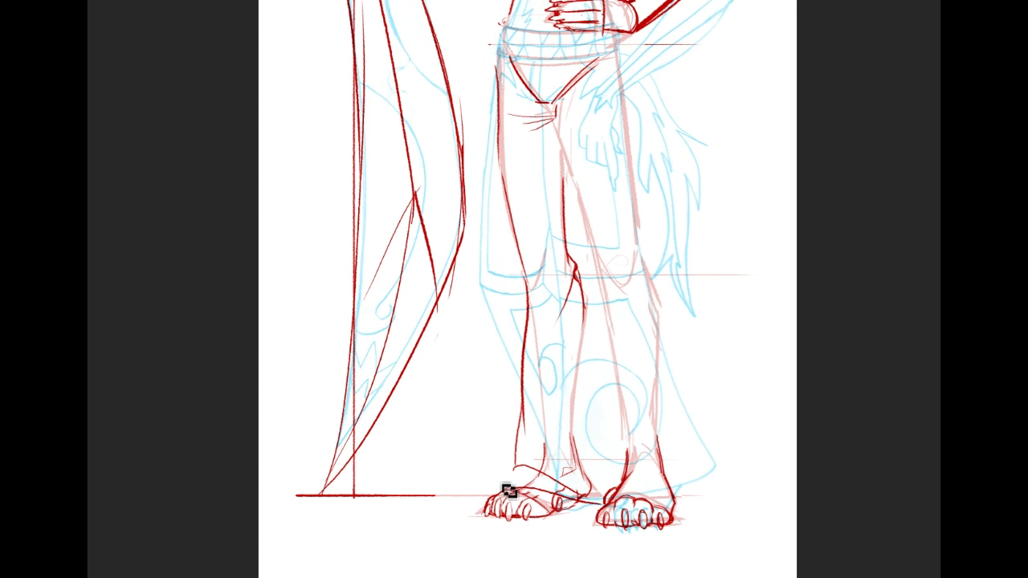
mouse_move(509, 495)
mouse_down()
mouse_move(523, 477)
mouse_move(585, 479)
mouse_up()
Step: Extend the inner calf line down to the cuff and draw an arch above the foot nearest the sword
drag(589, 324, 594, 476)
key(ctrl+z)
drag(592, 314, 595, 457)
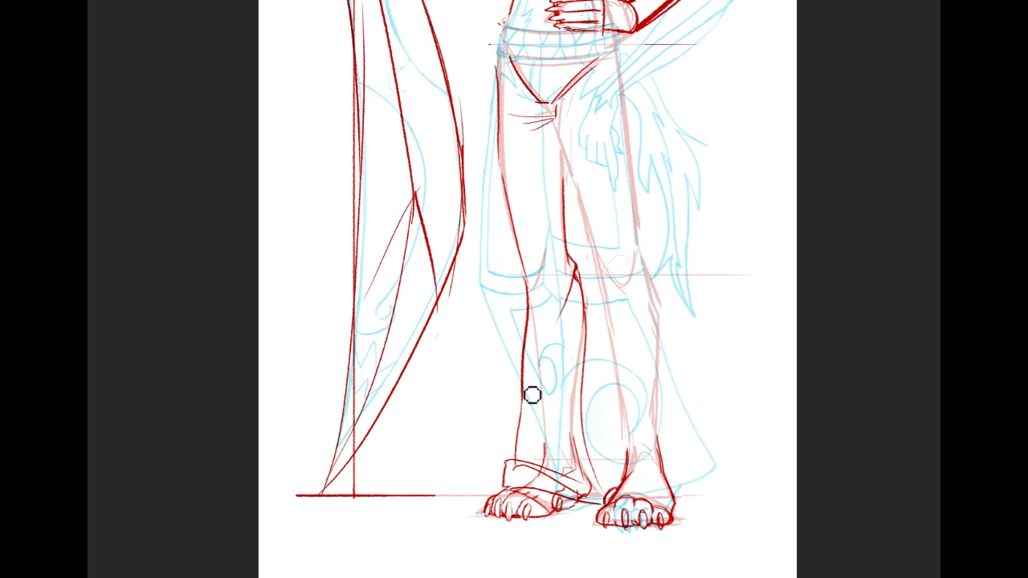
drag(521, 462, 578, 488)
key(ctrl+z)
drag(519, 464, 592, 494)
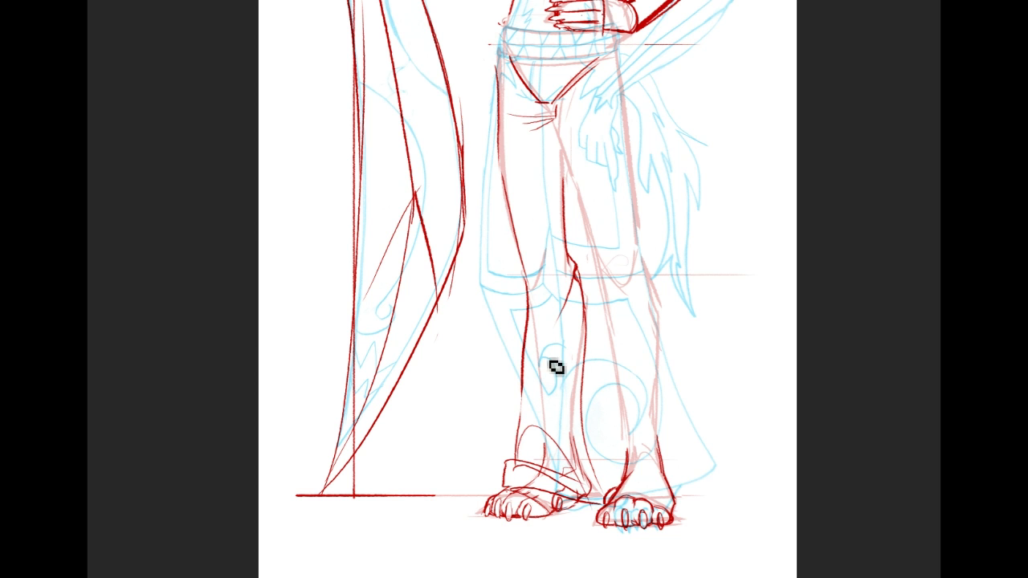
drag(527, 281, 560, 277)
key(ctrl+z)
key(ctrl+z)
Step: Outline the thigh and lower leg on the hip-hand side, and rough in slanted cuff lines across its foot
drag(567, 159, 654, 178)
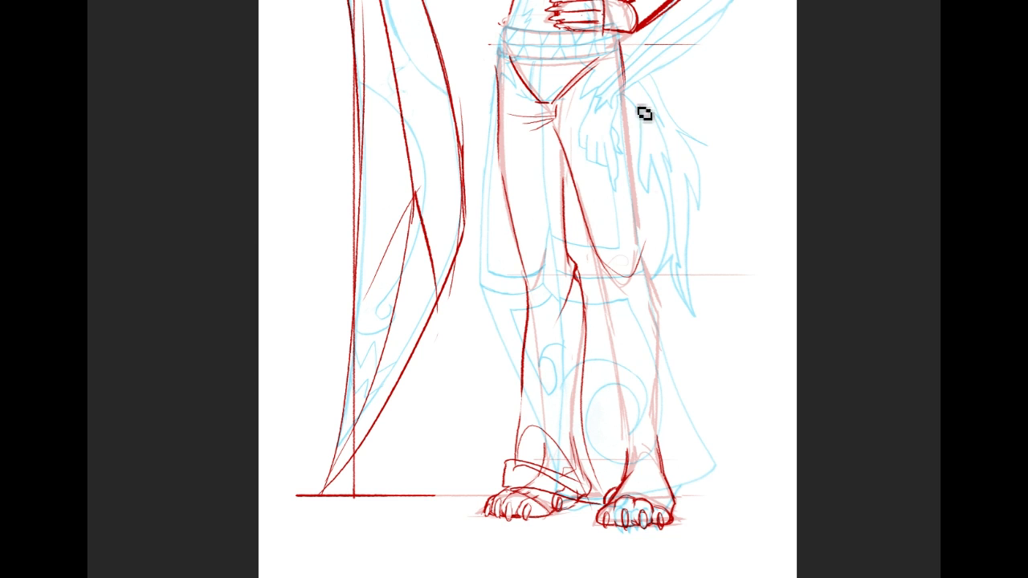
drag(645, 220, 654, 305)
drag(604, 278, 633, 455)
drag(635, 494, 702, 531)
drag(607, 480, 717, 522)
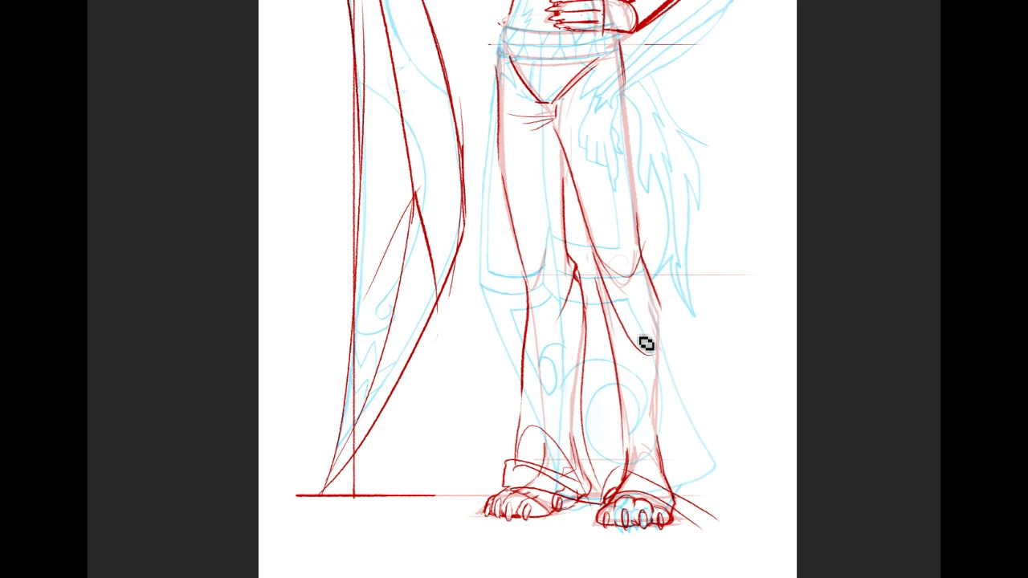
Step: Draw the inner and outer calf lines of the leg on the hip-hand side, flaring outward around the foot
key(ctrl+z)
drag(611, 355, 607, 485)
drag(661, 302, 659, 448)
key(ctrl+z)
mouse_move(661, 321)
mouse_down()
mouse_move(669, 464)
mouse_move(698, 502)
mouse_up()
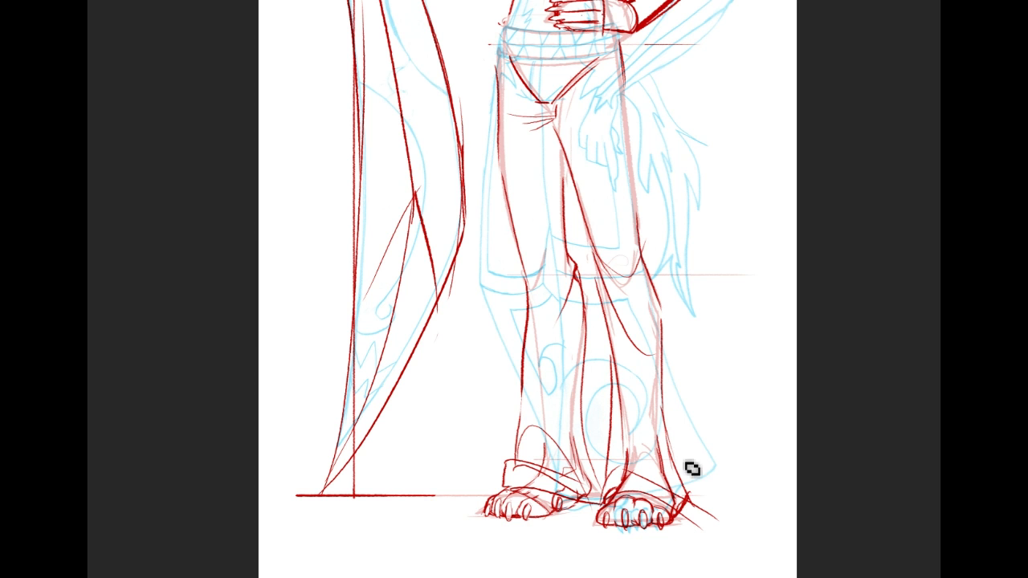
Step: Draw the cuff and arch over the foot on the hip-hand side, and add curved lines under both knees
drag(611, 470, 685, 501)
key(ctrl+z)
mouse_move(608, 473)
mouse_down()
mouse_move(686, 495)
mouse_move(636, 465)
mouse_move(672, 480)
mouse_up()
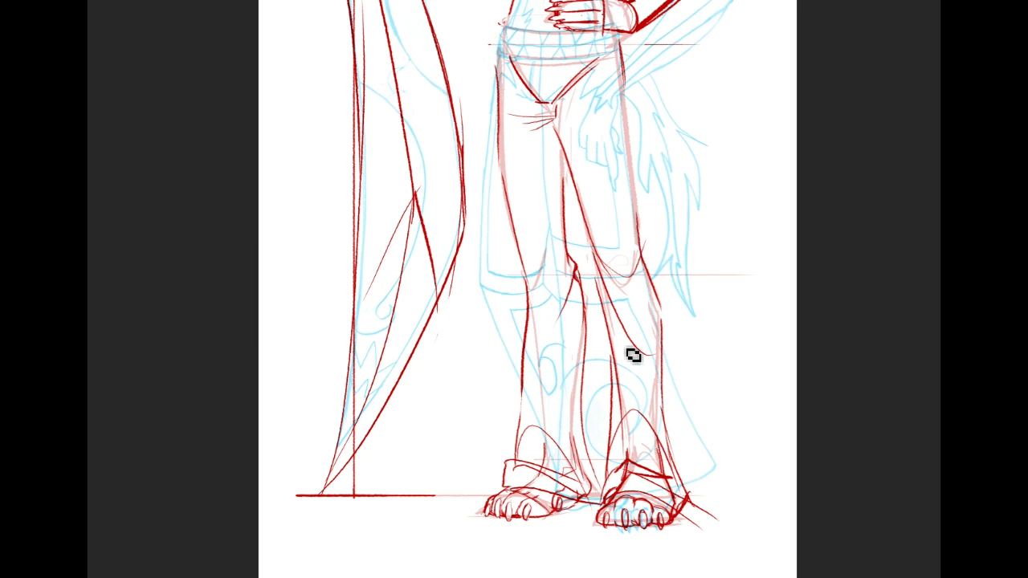
mouse_move(599, 276)
mouse_down()
mouse_move(642, 279)
mouse_move(645, 266)
mouse_up()
key(ctrl+z)
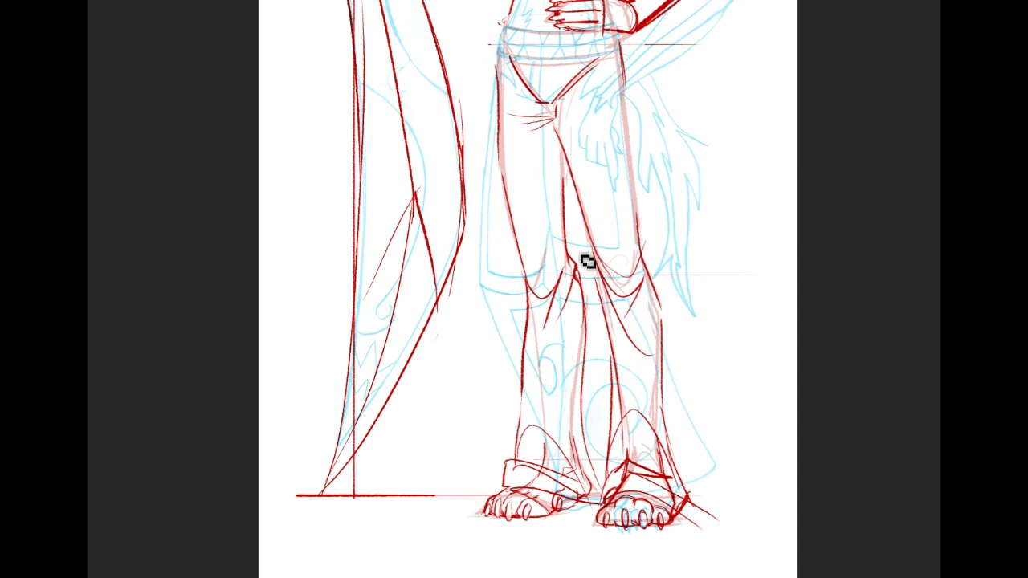
Step: Redraw the inner and outer thigh lines of the leg on the hip-hand side, from the crotch and waistband to the knee
drag(682, 252, 719, 362)
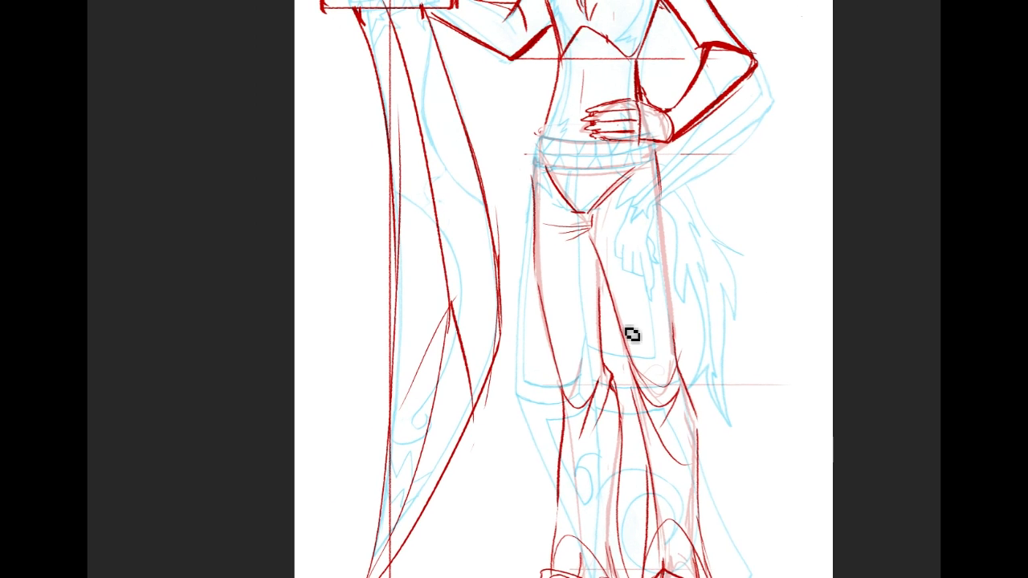
drag(591, 246, 640, 383)
drag(664, 191, 685, 358)
key(ctrl+z)
drag(663, 195, 692, 385)
key(ctrl+z)
drag(661, 182, 680, 372)
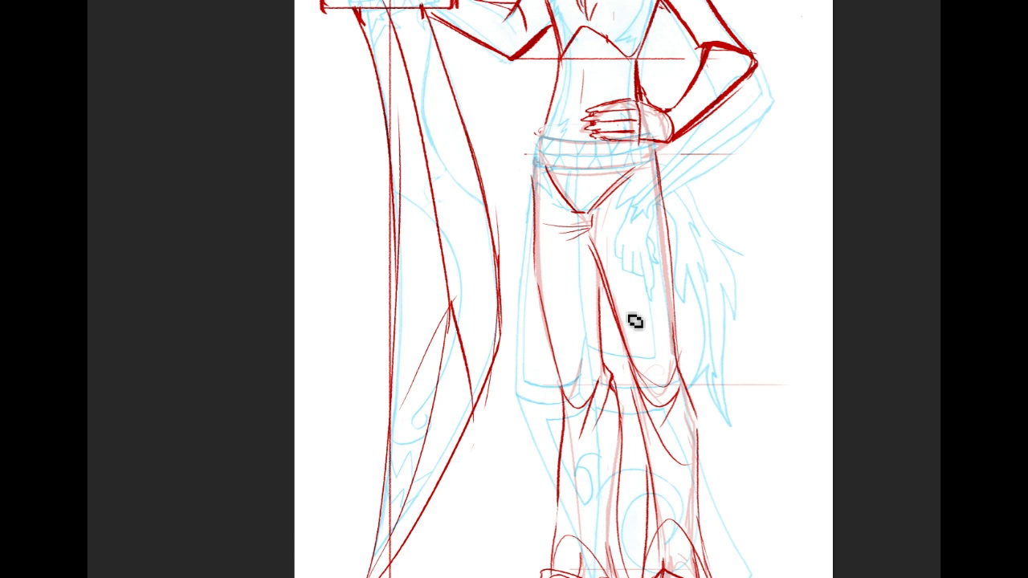
Step: Add crease lines radiating from the crotch and hip, and strengthen the inner knee line of the leg nearest the sword
drag(581, 223, 653, 270)
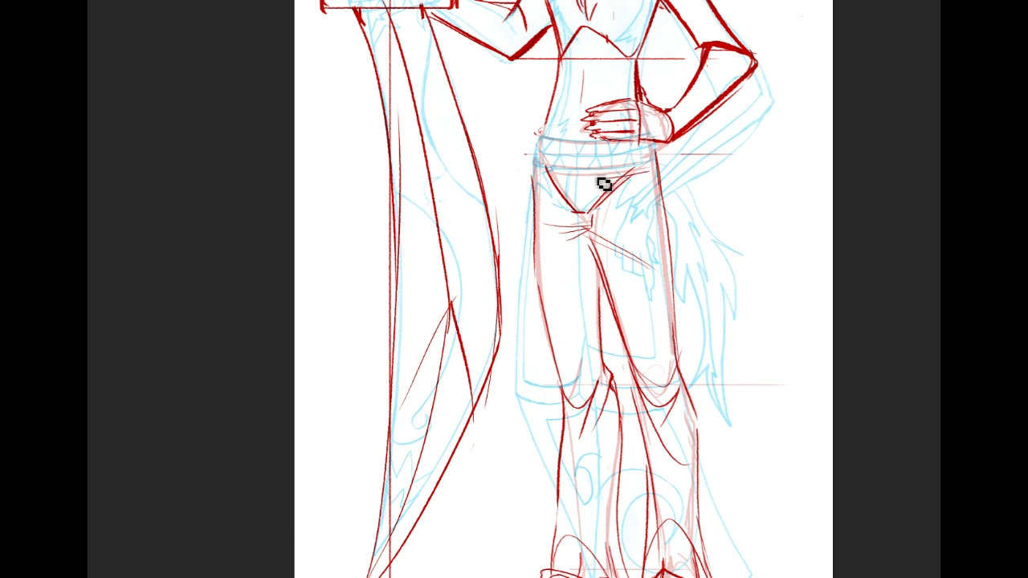
drag(645, 174, 597, 194)
drag(599, 271, 612, 374)
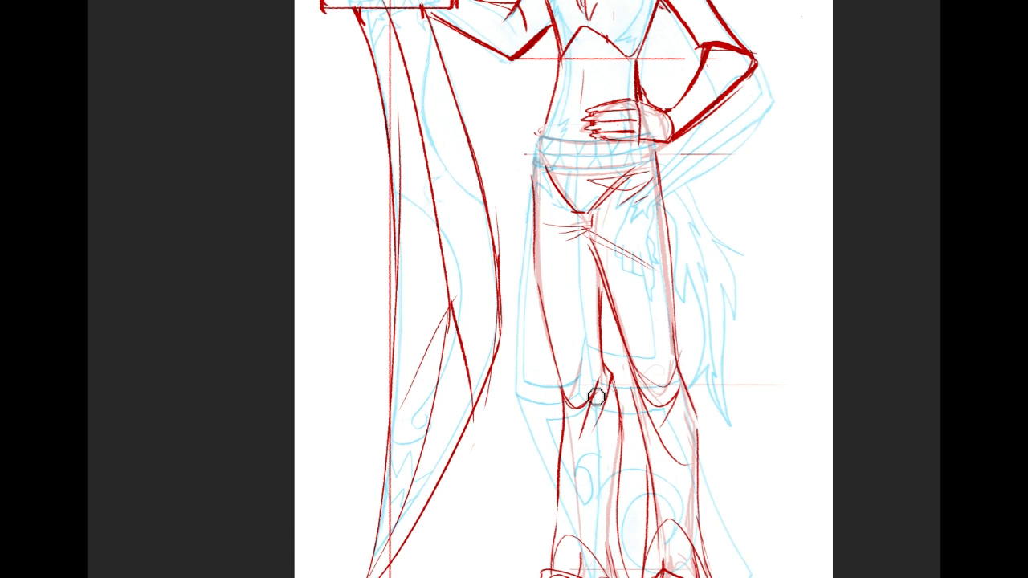
Step: Draw two long tail curves sweeping out from the hip and down toward knee height
mouse_move(879, 225)
mouse_down()
mouse_move(858, 81)
mouse_move(894, 152)
mouse_move(876, 233)
mouse_up()
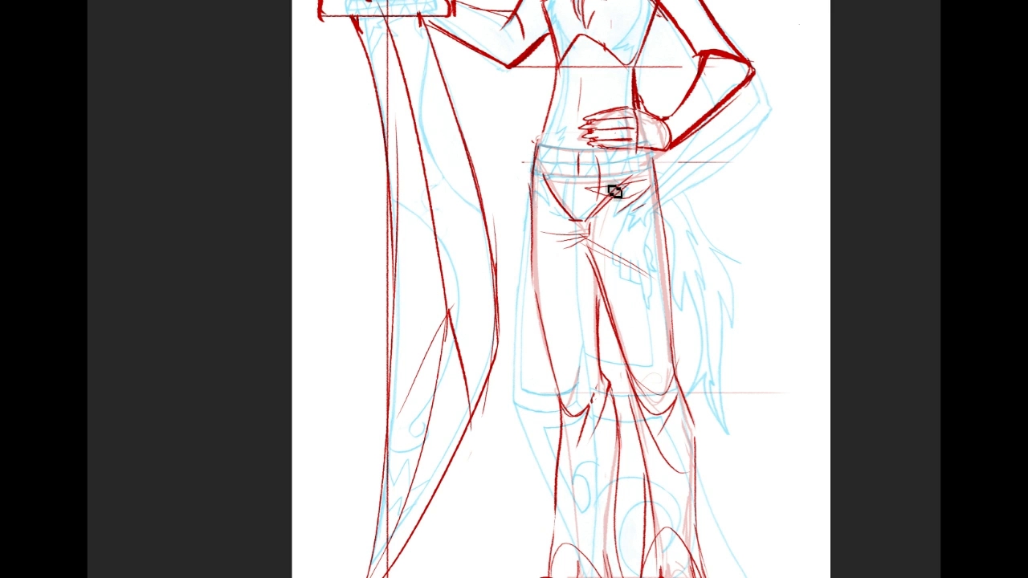
drag(647, 207, 719, 384)
drag(615, 179, 721, 406)
key(ctrl+z)
drag(618, 181, 700, 411)
key(ctrl+z)
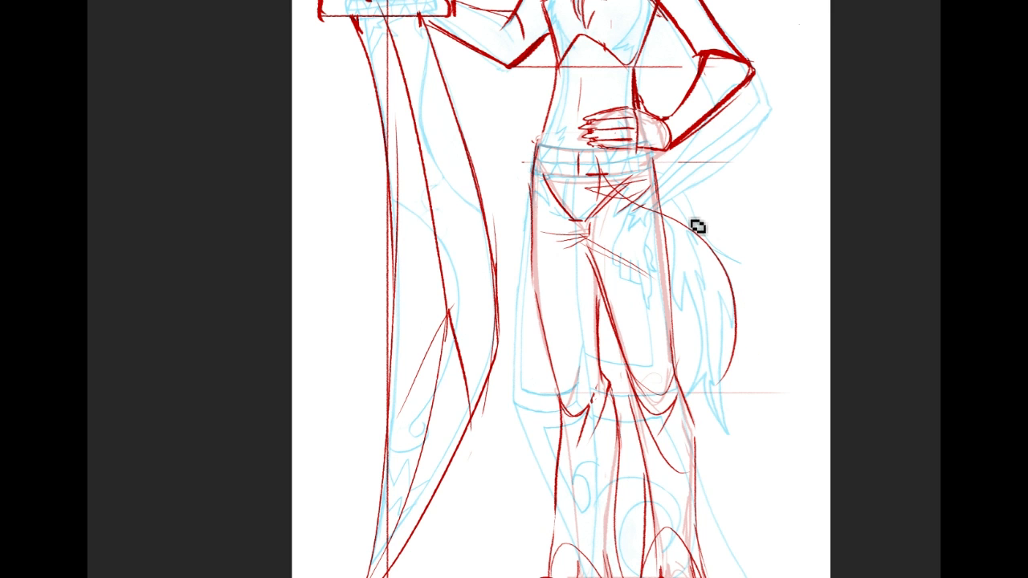
mouse_move(617, 182)
mouse_down()
mouse_move(669, 217)
mouse_move(763, 320)
mouse_up()
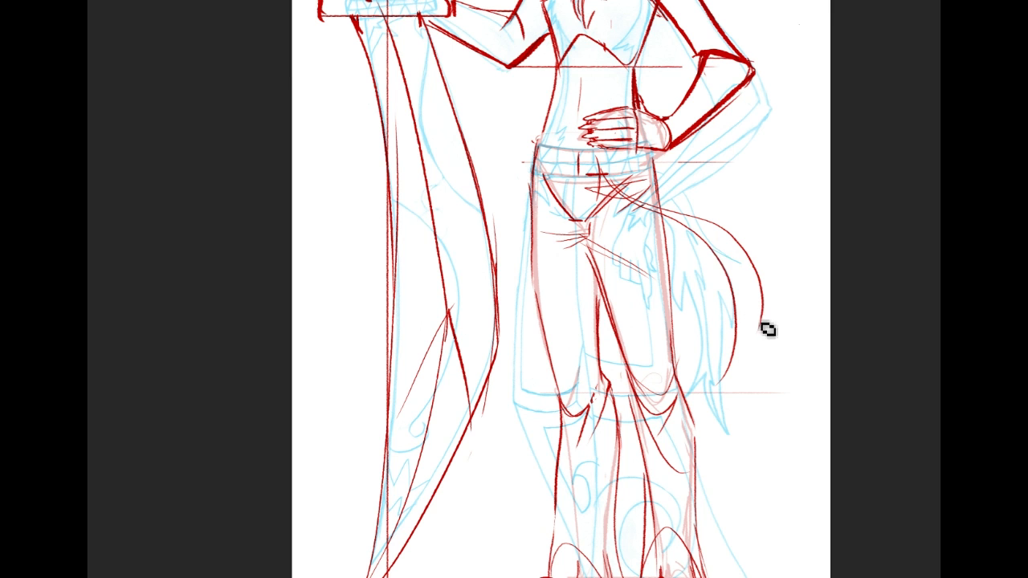
drag(748, 284, 726, 368)
Step: Draw the lower edge of the tail from the hip and add pointed fur strands inside its curve
mouse_move(616, 202)
mouse_down()
mouse_move(626, 222)
mouse_move(696, 255)
mouse_move(688, 303)
mouse_up()
mouse_move(692, 260)
mouse_down()
mouse_move(693, 298)
mouse_move(713, 308)
mouse_up()
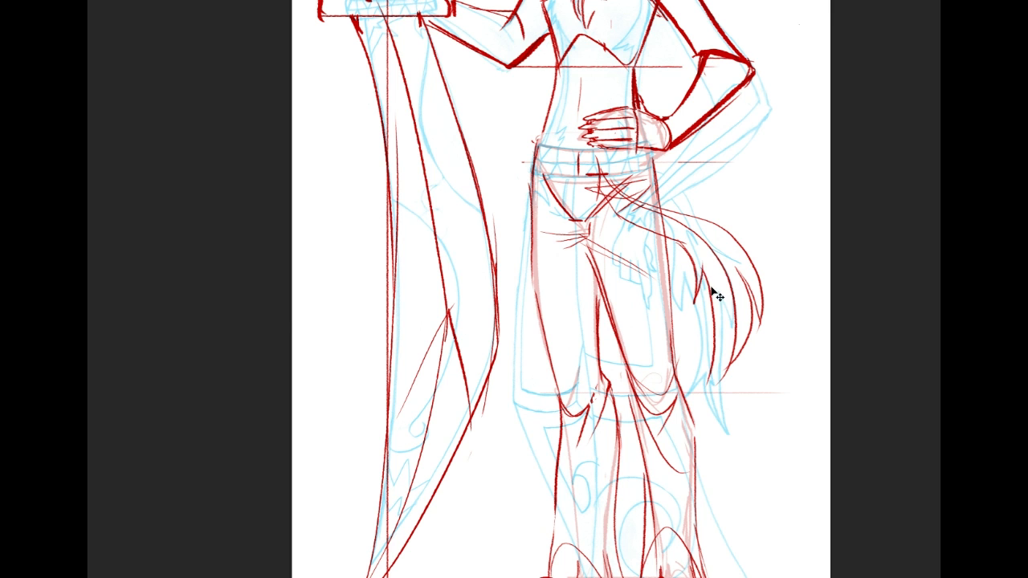
mouse_move(707, 274)
mouse_down()
mouse_move(718, 294)
mouse_move(715, 406)
mouse_up()
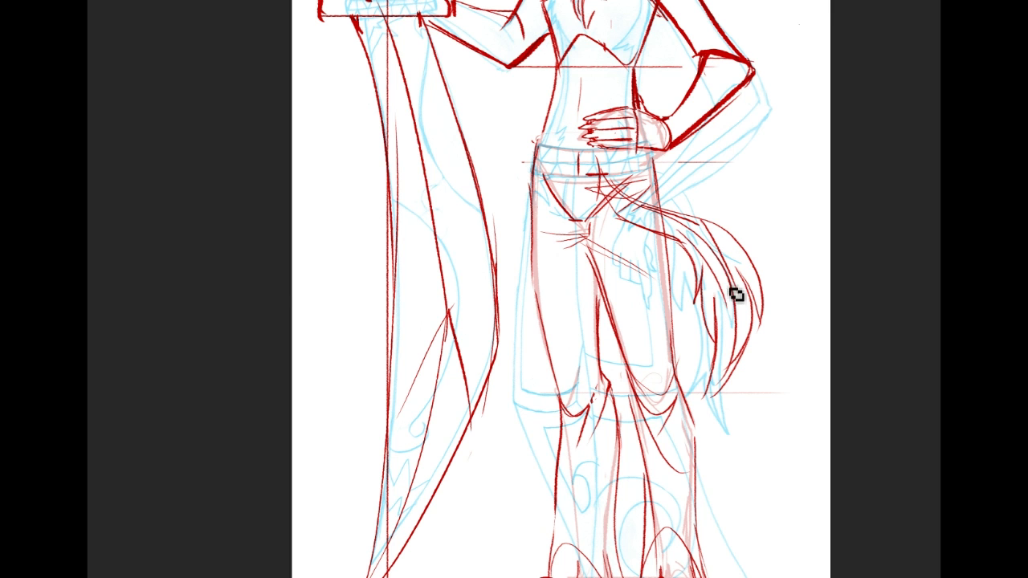
Step: Add a fur tuft on the tail's upper edge and erase the tail lines that cross over the hip
drag(675, 215, 723, 204)
drag(766, 261, 768, 329)
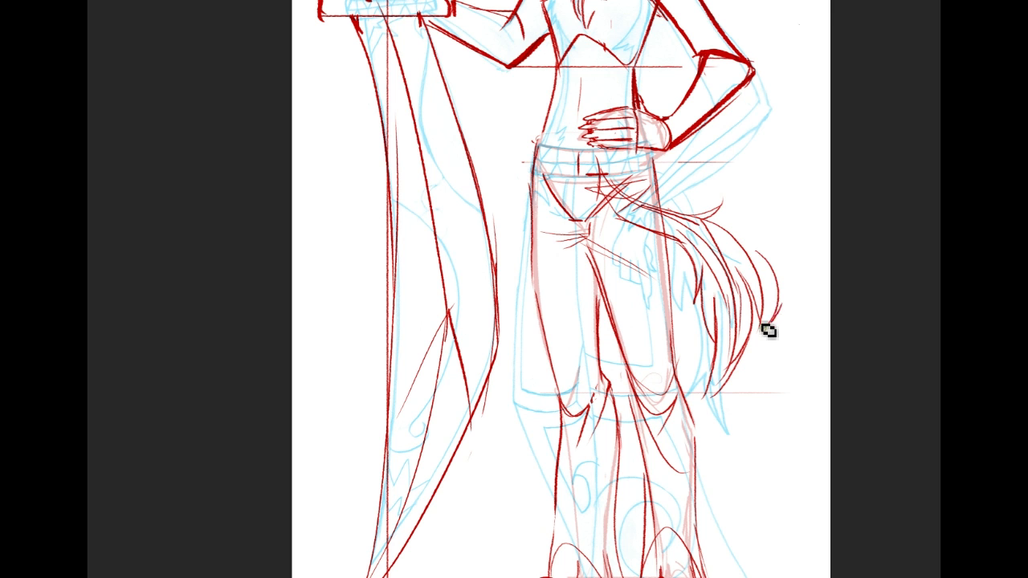
drag(764, 259, 785, 329)
mouse_move(627, 201)
mouse_down()
mouse_move(612, 234)
mouse_move(644, 200)
mouse_move(661, 225)
mouse_up()
mouse_move(610, 191)
mouse_down()
mouse_move(592, 184)
mouse_move(599, 166)
mouse_move(603, 174)
mouse_up()
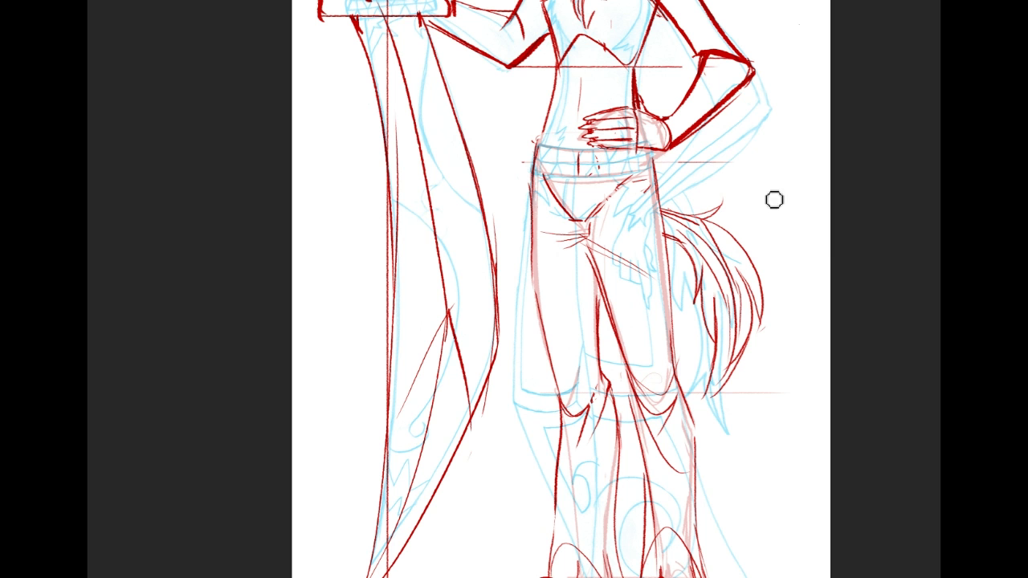
Step: Erase the old blue sketch lines across the hips and legs
scroll(563, 289, up, 1)
scroll(543, 289, up, 3)
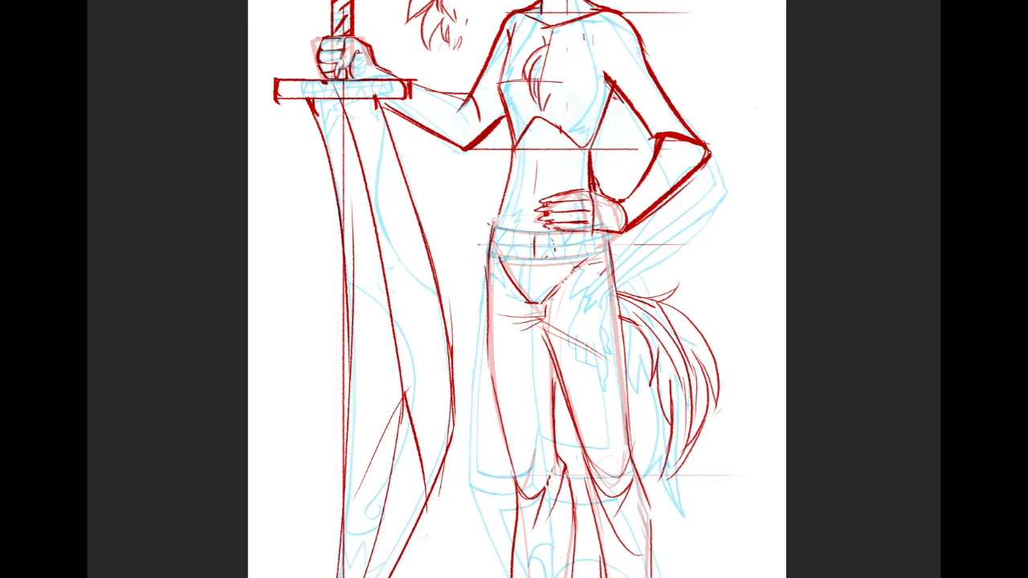
scroll(530, 289, up, 3)
scroll(531, 290, down, 4)
scroll(530, 289, down, 2)
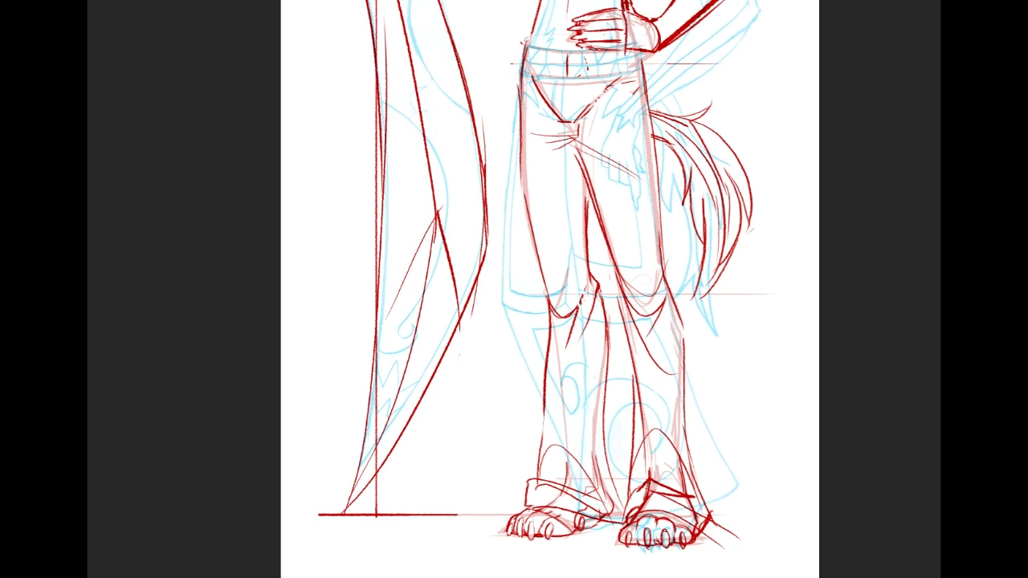
scroll(531, 289, up, 5)
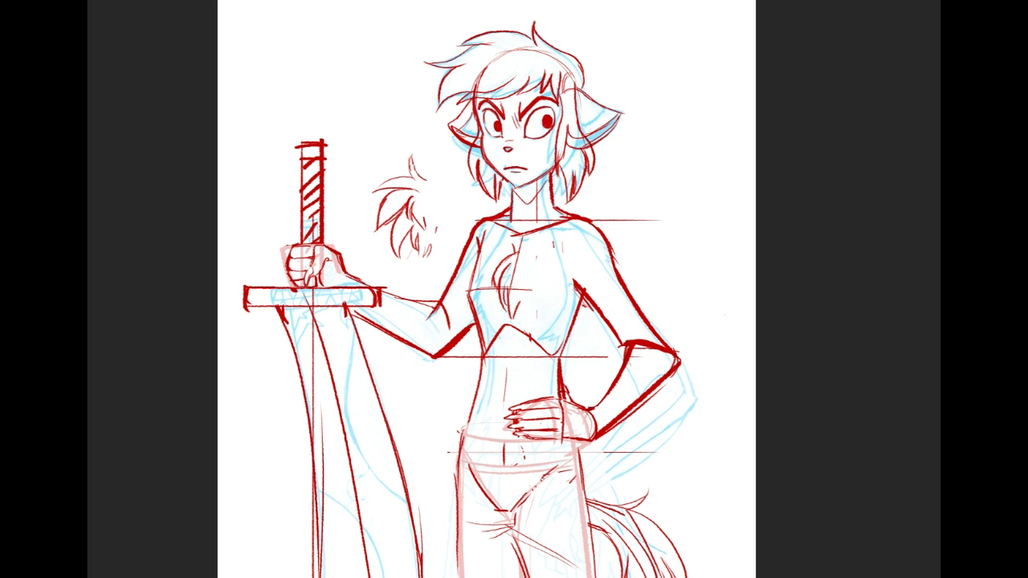
mouse_move(483, 514)
mouse_down()
mouse_move(537, 168)
mouse_move(497, 69)
mouse_move(523, 484)
mouse_up()
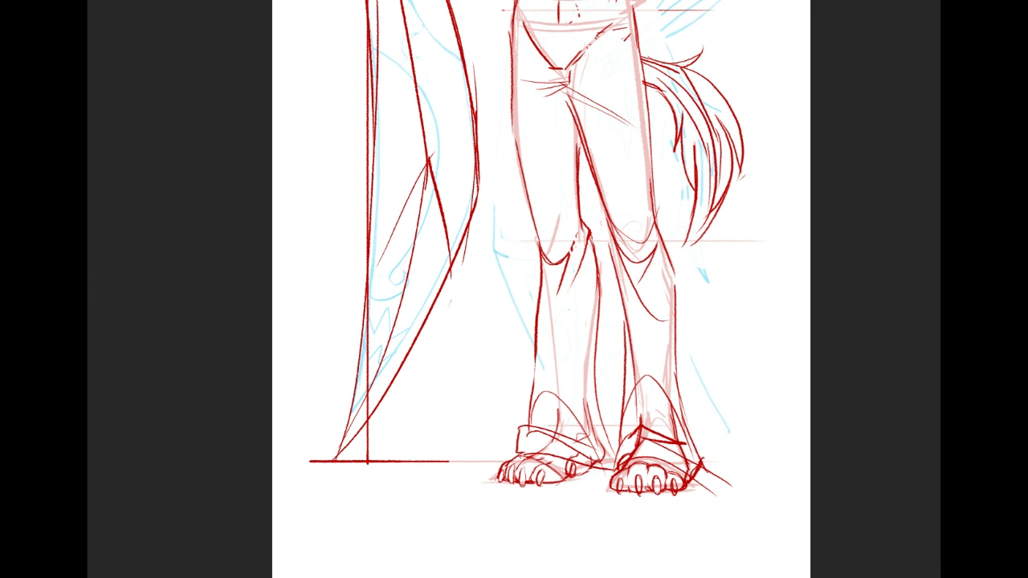
Step: Crop the empty strip below the feet off the canvas and fit the whole drawing in view
click(85, 305)
click(94, 309)
double_click(86, 303)
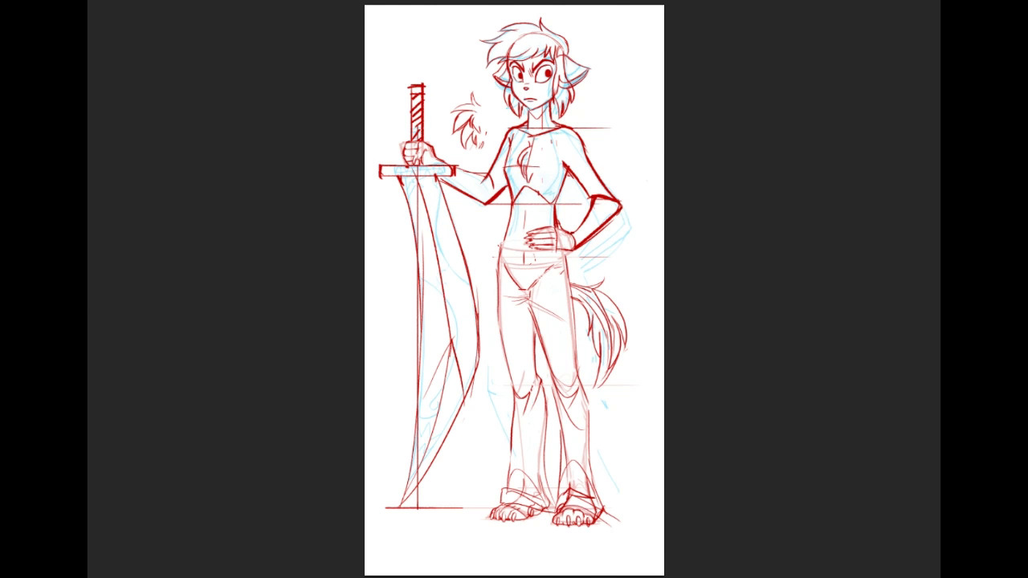
key(c)
drag(515, 575, 511, 561)
key(Return)
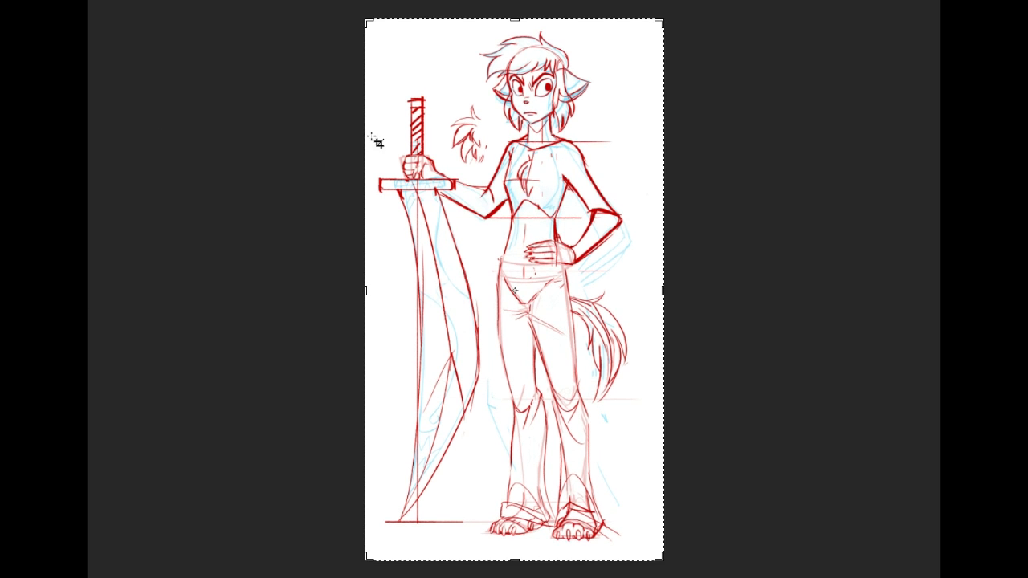
key(ctrl+0)
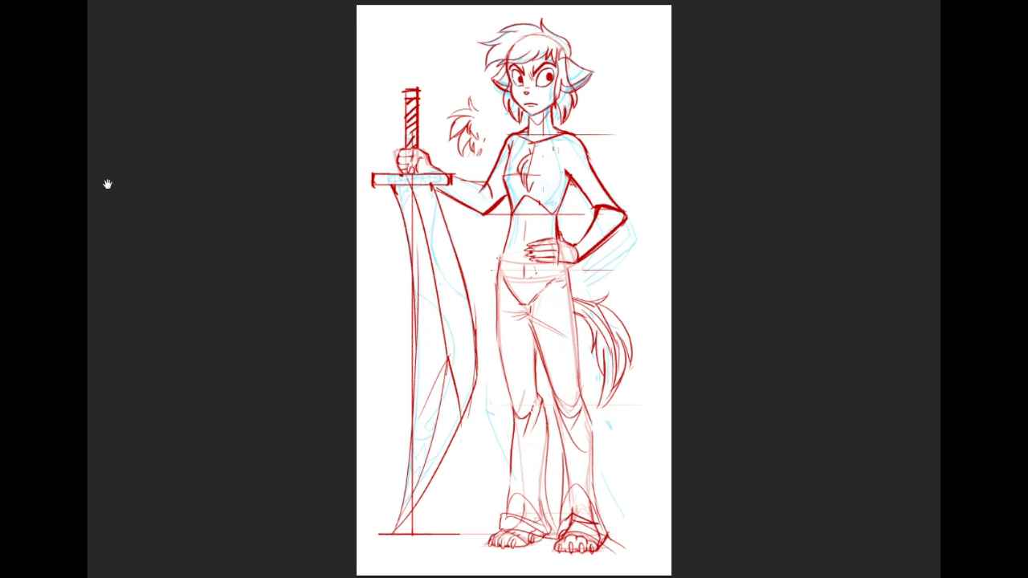
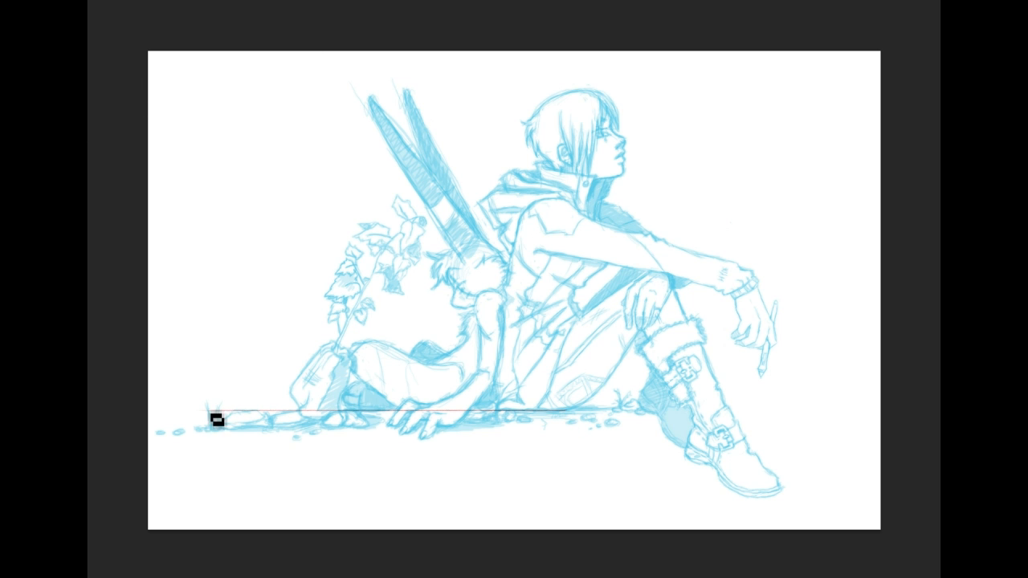
Step: Draw two horizontal ground guides across the seated-figures sketch and slanted perspective lines rising inward from each side
drag(201, 411, 851, 413)
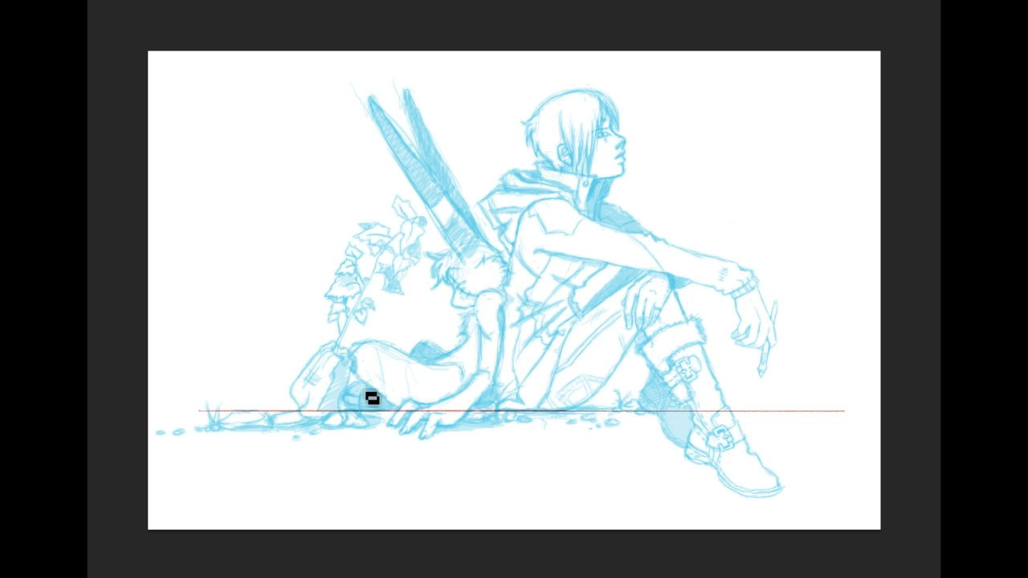
mouse_move(190, 387)
mouse_down()
mouse_move(571, 395)
mouse_move(785, 380)
mouse_move(748, 383)
mouse_move(809, 393)
mouse_up()
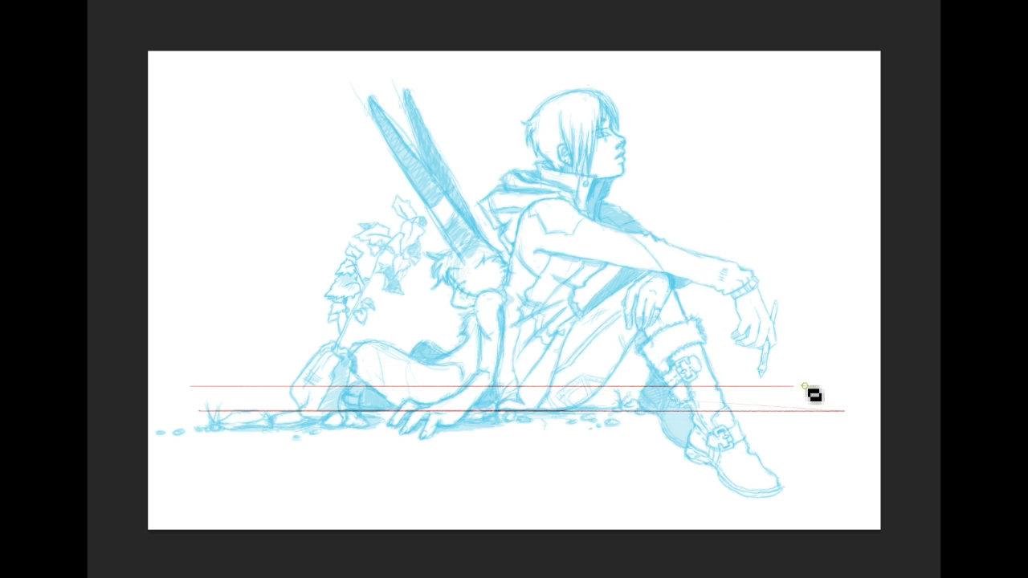
click(447, 384)
mouse_move(353, 416)
mouse_down()
mouse_move(464, 376)
mouse_move(438, 388)
mouse_up()
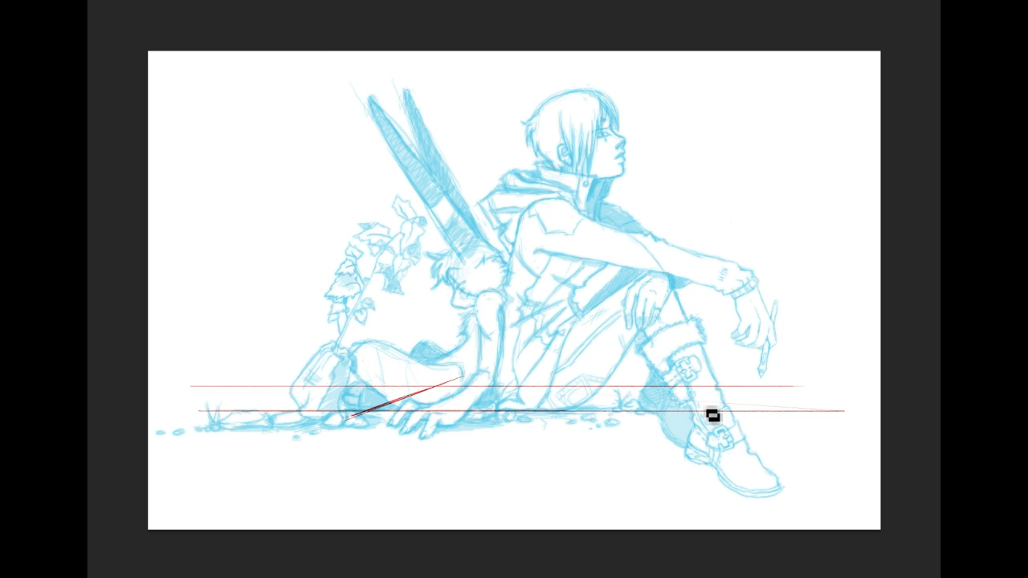
drag(732, 418, 620, 394)
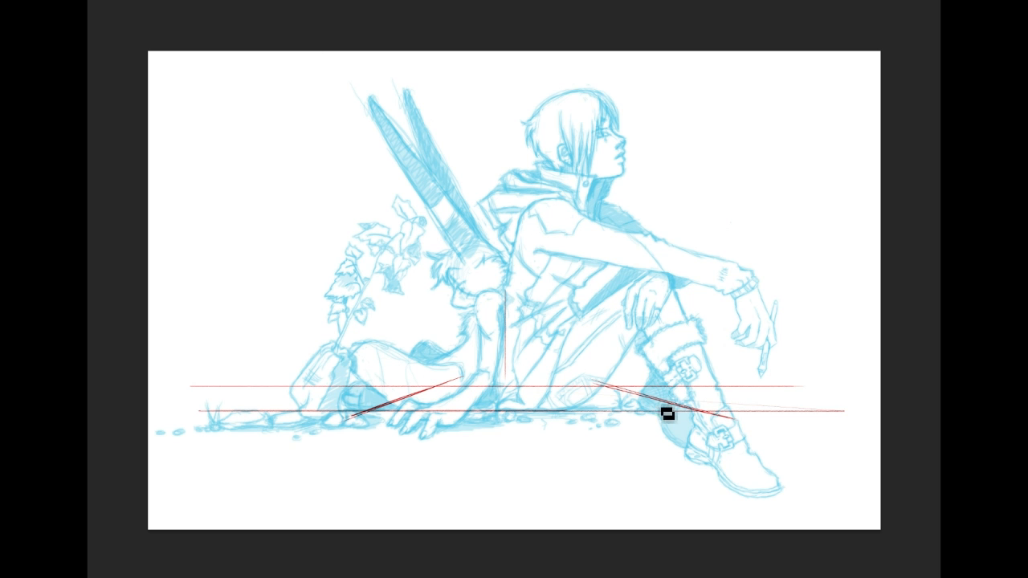
drag(672, 408, 648, 397)
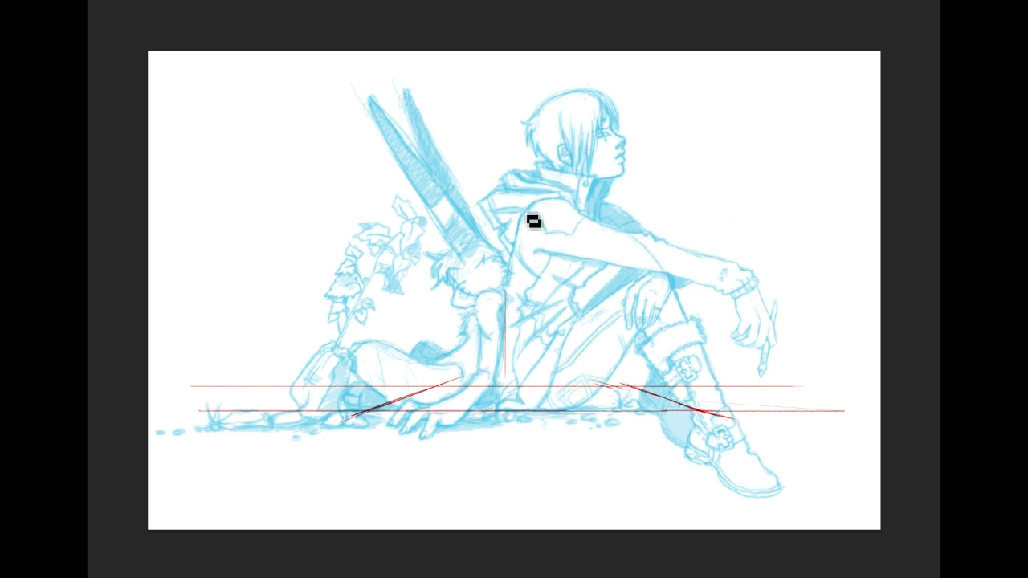
Step: Outline the seated figure's neck, shoulder, back and chest, and mark the waist and the curve of the seat
drag(559, 175, 545, 195)
key(ctrl+z)
mouse_move(590, 182)
mouse_down()
mouse_move(582, 210)
mouse_move(559, 174)
mouse_move(587, 218)
mouse_up()
drag(589, 190, 612, 218)
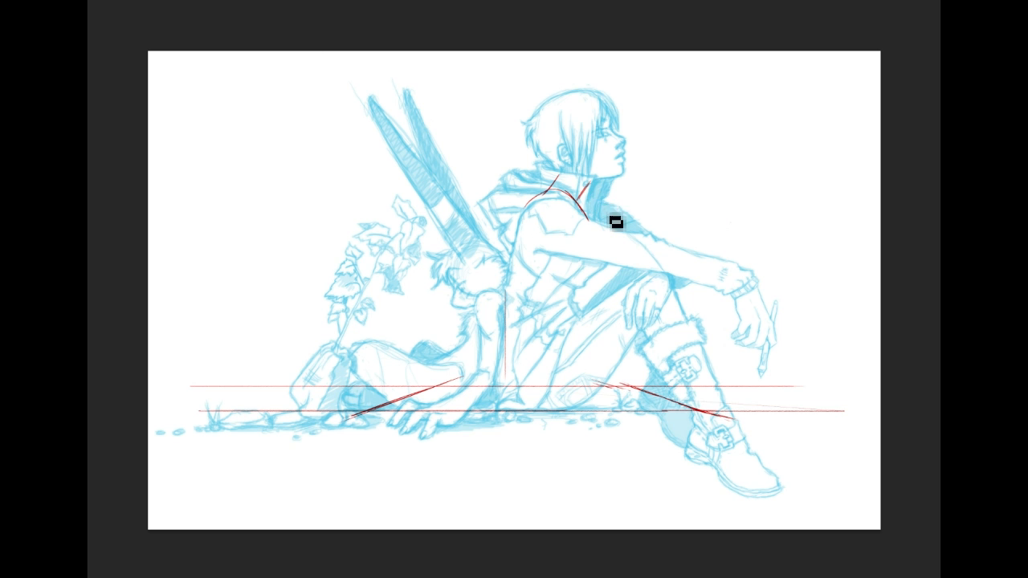
drag(540, 200, 506, 288)
mouse_move(615, 229)
mouse_down()
mouse_move(557, 312)
mouse_move(595, 275)
mouse_move(575, 318)
mouse_up()
mouse_move(506, 370)
mouse_down()
mouse_move(522, 406)
mouse_move(535, 408)
mouse_up()
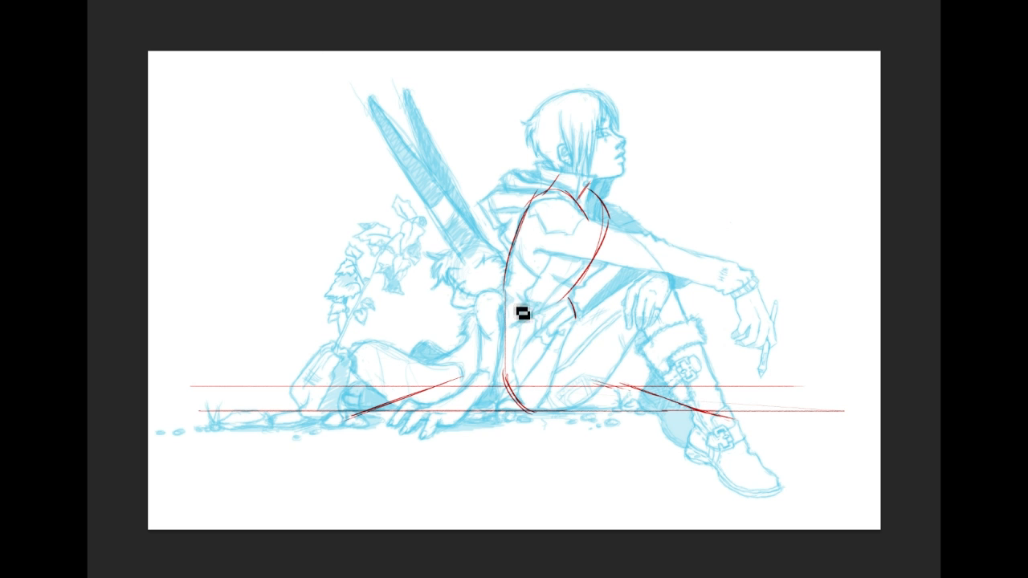
Step: Draw the seated figure's hip line and bent thigh up around the knee, plus the edge of the far thigh
drag(556, 326, 521, 375)
drag(545, 341, 665, 276)
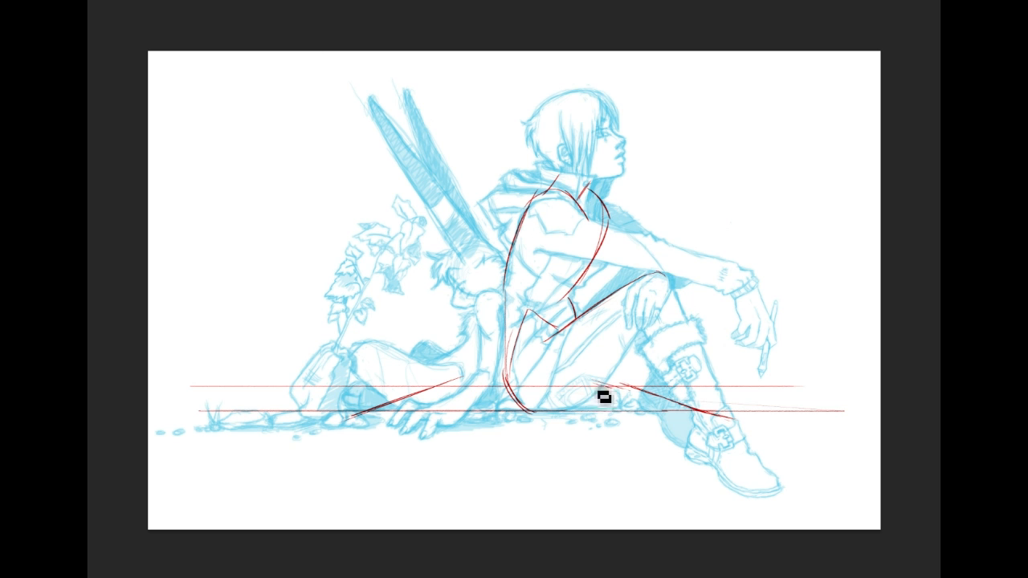
key(v)
drag(601, 382, 666, 315)
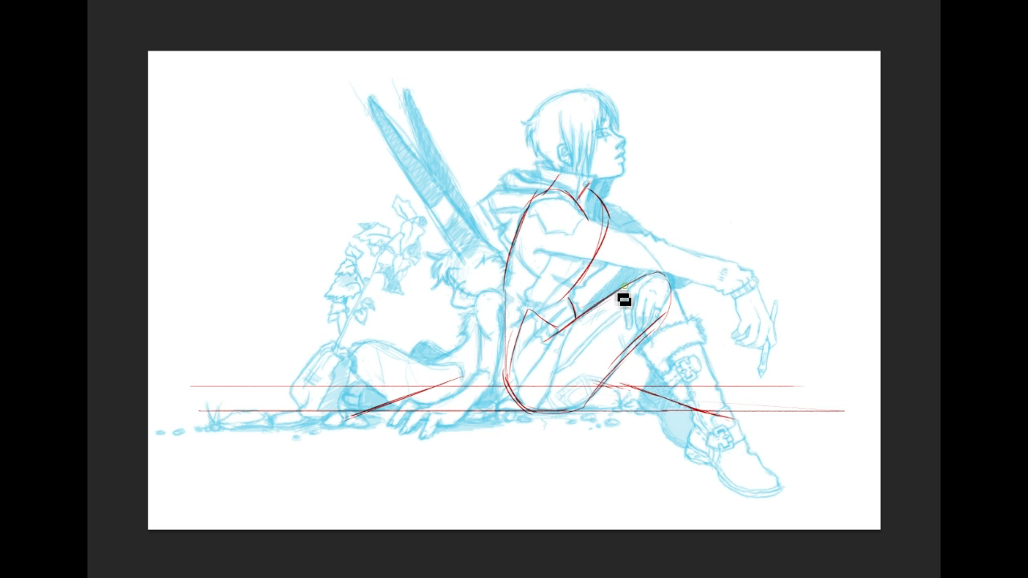
drag(643, 270, 597, 306)
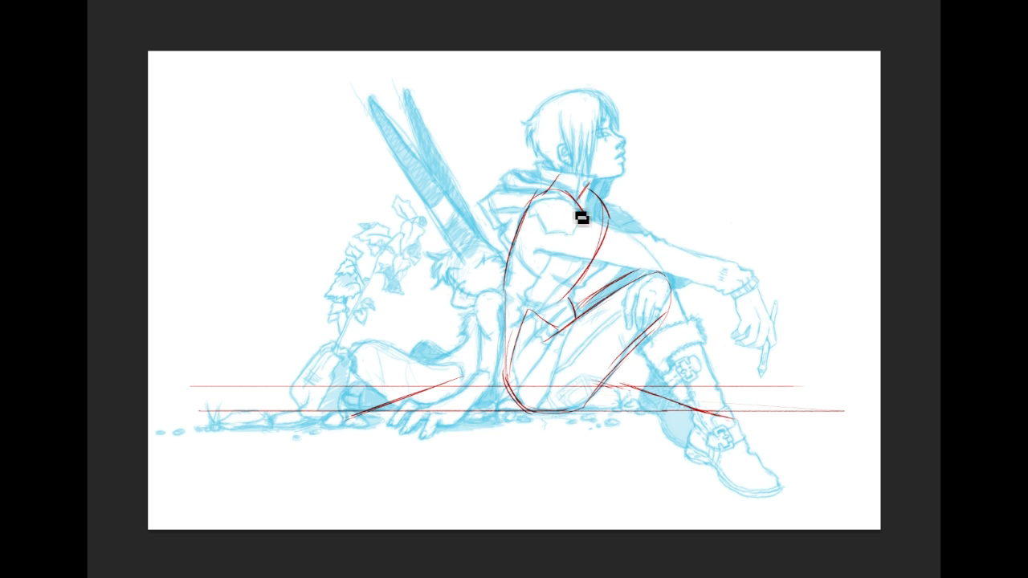
Step: Draw the upper and lower contours of the outstretched arm and block in the drooping hand
drag(532, 240, 585, 245)
mouse_move(569, 255)
mouse_down()
mouse_move(609, 264)
mouse_move(631, 254)
mouse_move(669, 262)
mouse_move(602, 265)
mouse_move(740, 287)
mouse_up()
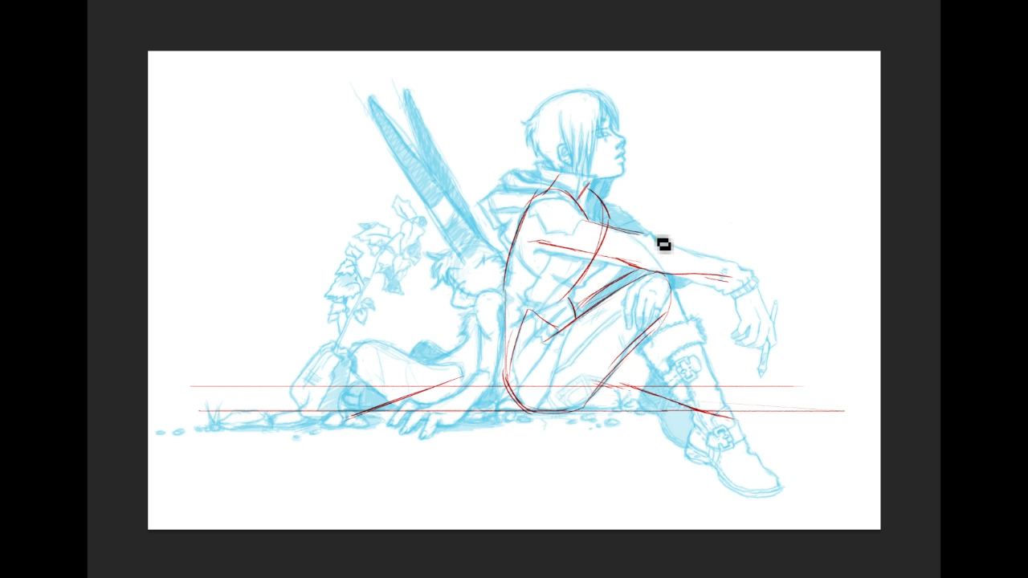
mouse_move(683, 254)
mouse_down()
mouse_move(734, 261)
mouse_move(746, 291)
mouse_move(722, 286)
mouse_move(750, 315)
mouse_up()
mouse_move(719, 280)
mouse_down()
mouse_move(748, 318)
mouse_move(761, 287)
mouse_move(758, 327)
mouse_up()
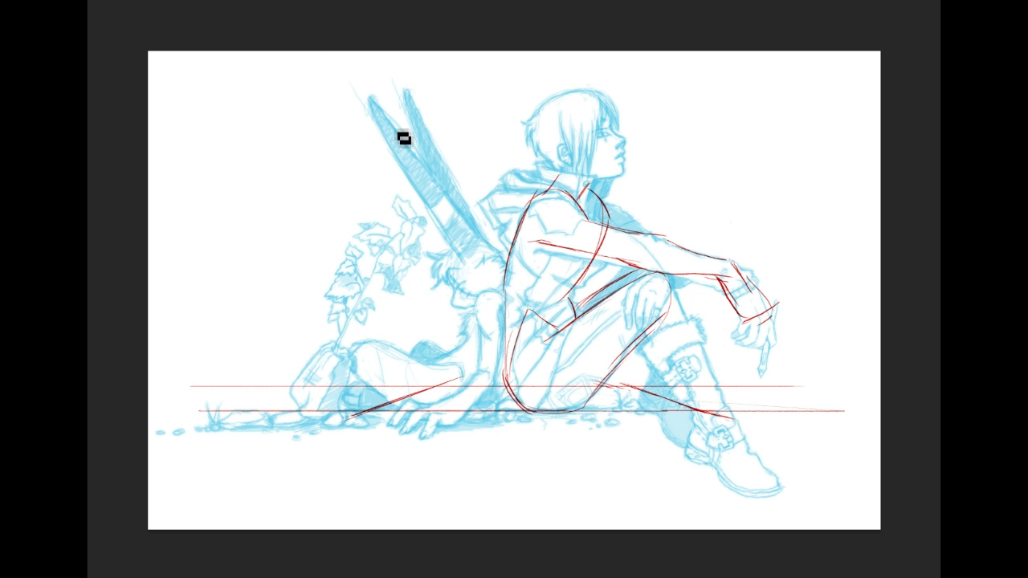
Step: Trace the outer edge of the long pointed shape behind the figure's back, and outline the seated figure's head and jaw
drag(378, 103, 422, 161)
mouse_move(374, 107)
mouse_down()
mouse_move(451, 248)
mouse_move(395, 155)
mouse_move(438, 231)
mouse_move(397, 151)
mouse_move(478, 267)
mouse_move(450, 233)
mouse_up()
mouse_move(378, 110)
mouse_down()
mouse_move(391, 110)
mouse_move(415, 149)
mouse_up()
mouse_move(379, 101)
mouse_down()
mouse_move(479, 234)
mouse_move(432, 177)
mouse_move(484, 241)
mouse_up()
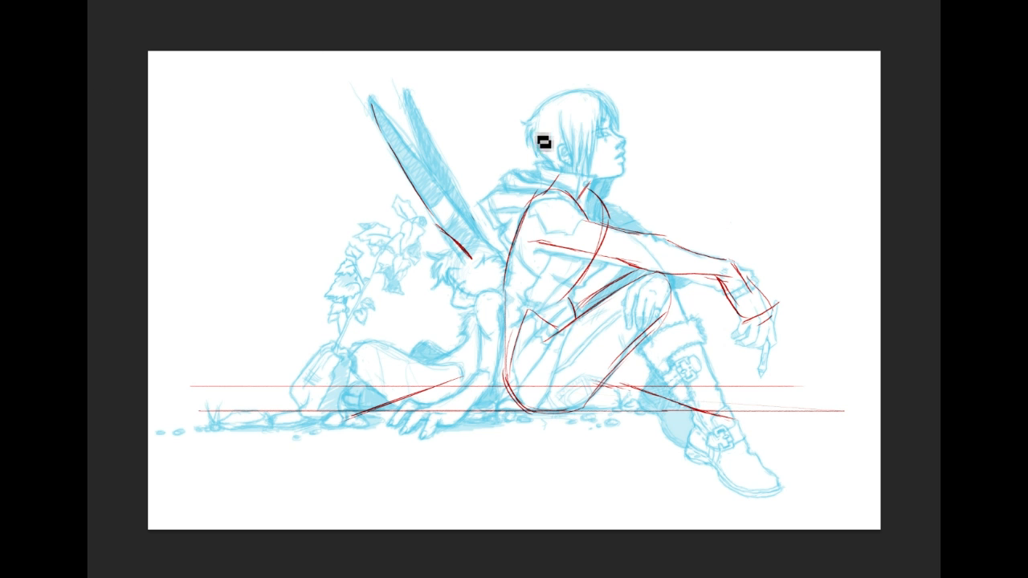
drag(536, 113, 552, 167)
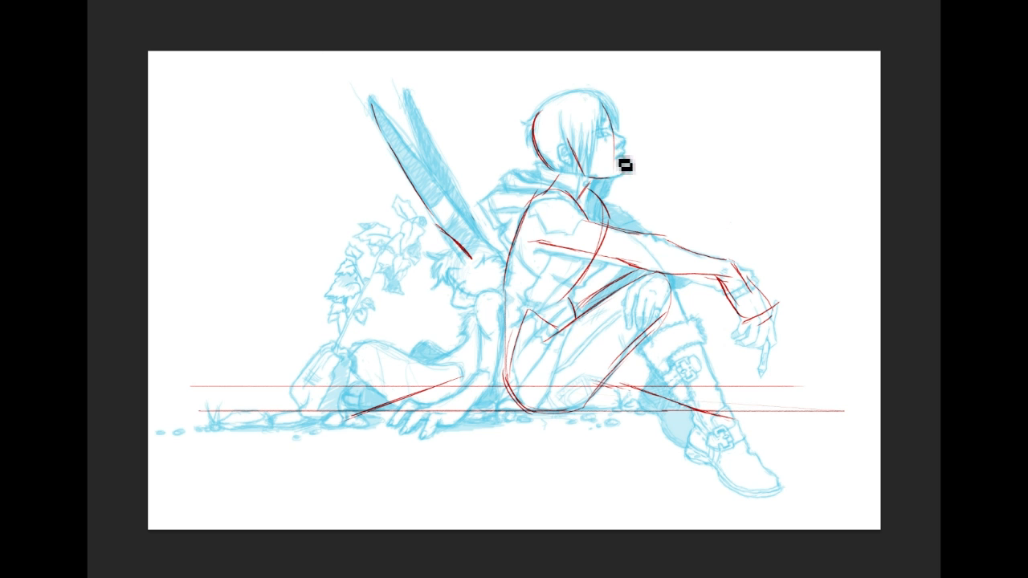
mouse_move(547, 120)
mouse_down()
mouse_move(607, 107)
mouse_move(551, 111)
mouse_up()
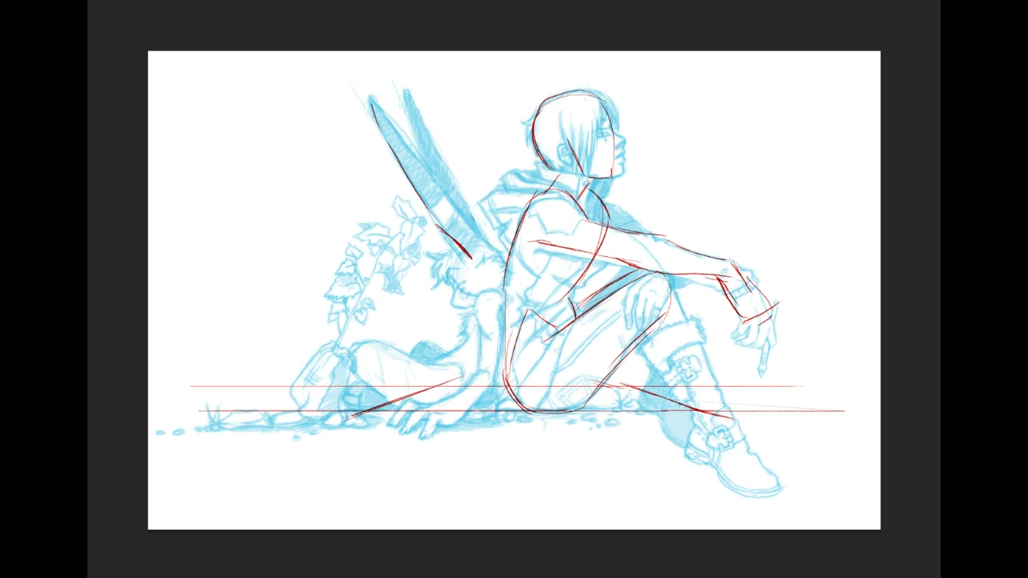
Step: Lighten the blue underlying sketch with Hue/Saturation
key(ctrl+u)
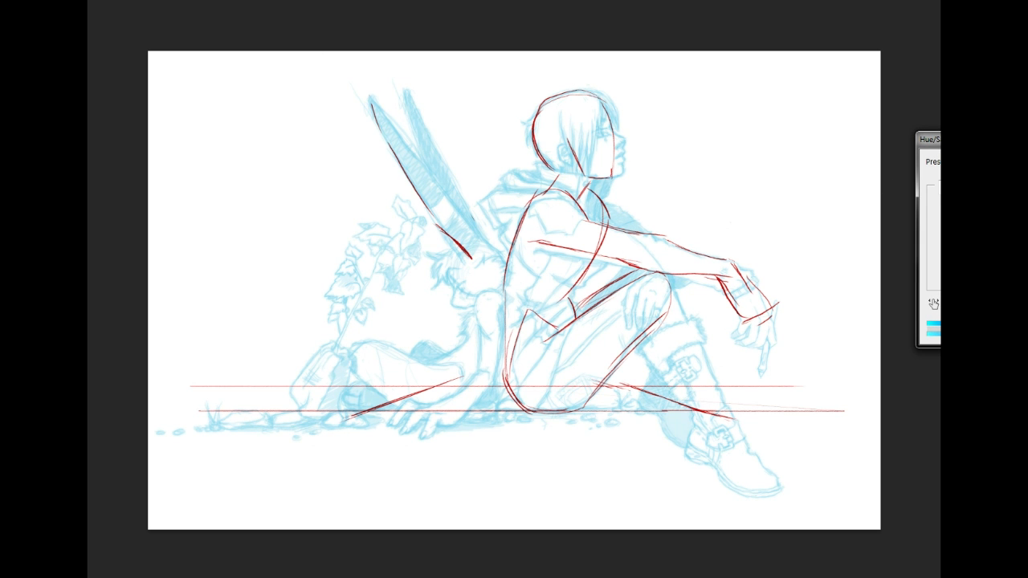
key(Return)
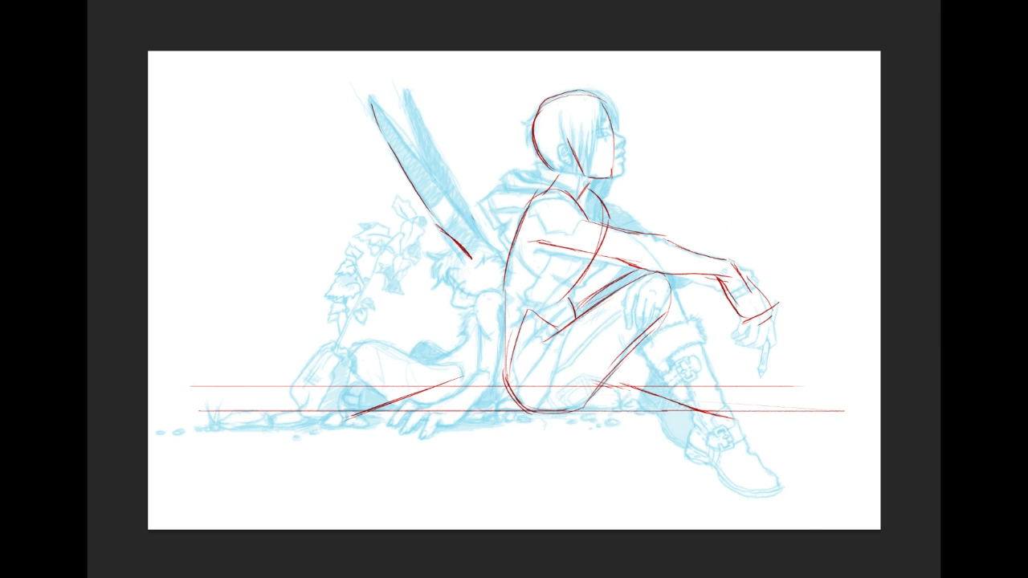
key(ctrl+0)
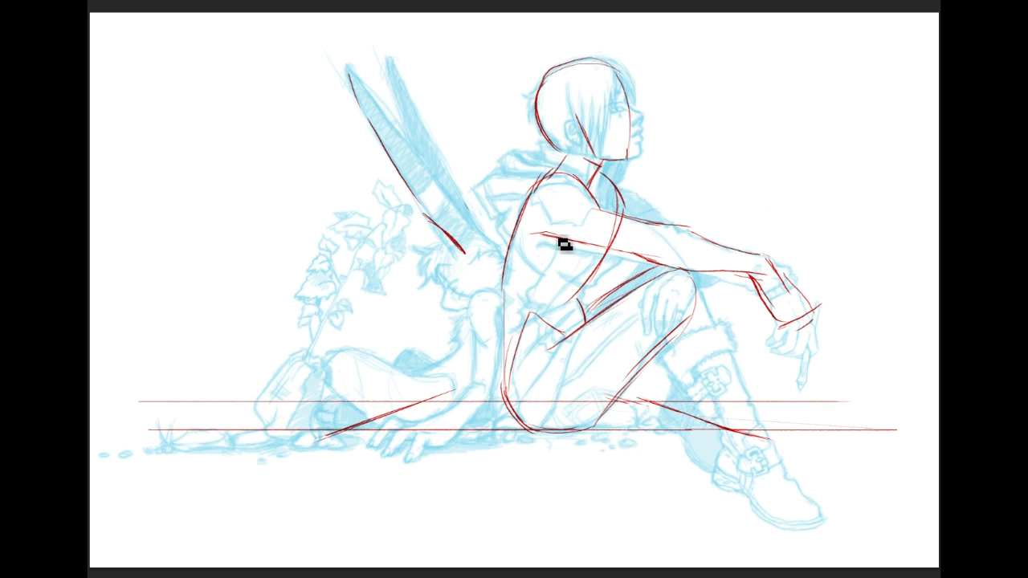
Step: Draw the far shoulder's edge behind the outstretched arm and the shin and calf contours running down from the bent knee
drag(624, 196, 660, 224)
drag(683, 361, 755, 424)
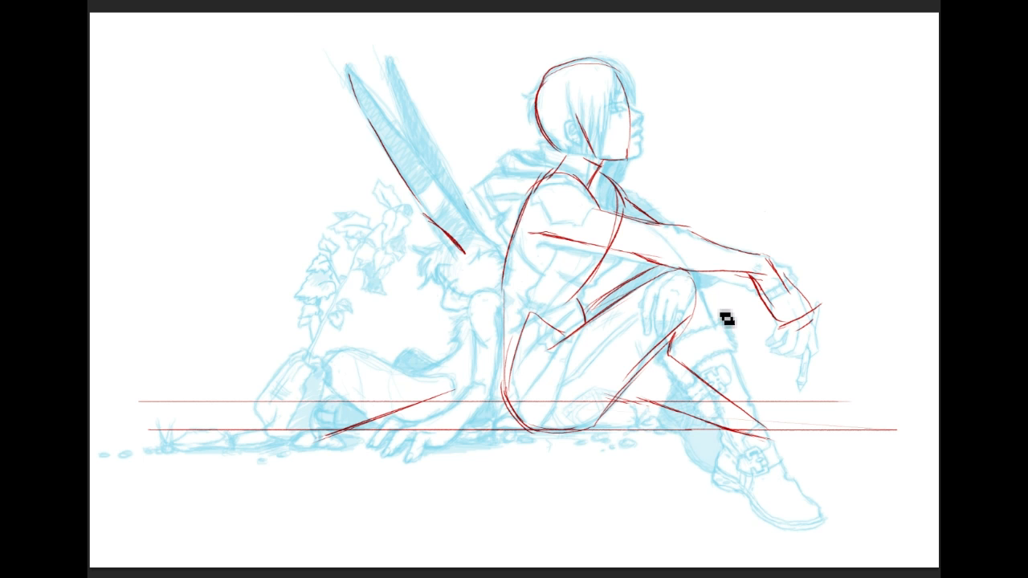
drag(700, 288, 791, 421)
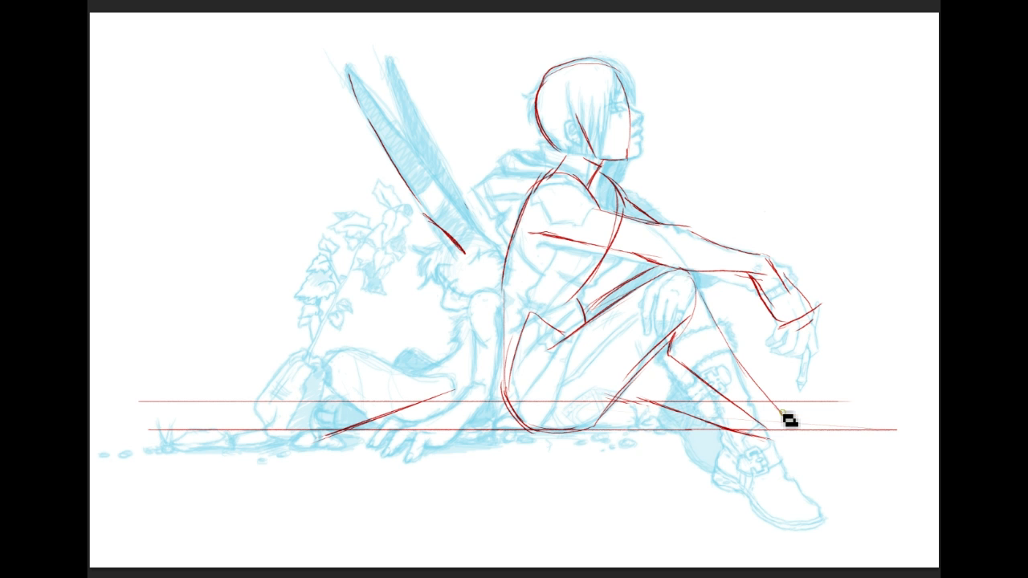
key(ctrl+z)
mouse_move(679, 338)
mouse_down()
mouse_move(684, 357)
mouse_move(778, 440)
mouse_up()
mouse_move(688, 287)
mouse_down()
mouse_move(759, 398)
mouse_move(745, 370)
mouse_move(812, 424)
mouse_up()
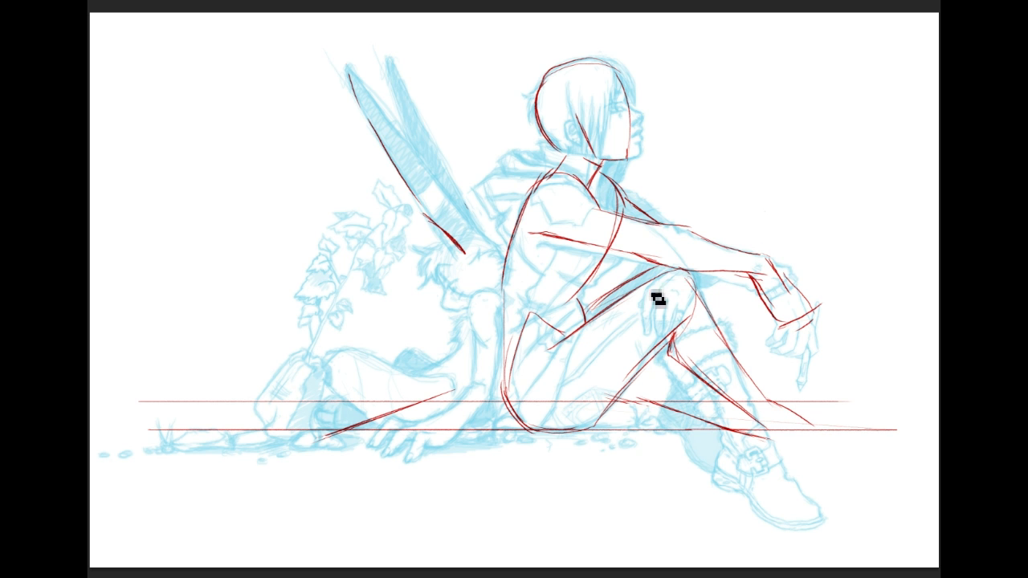
Step: Block in the near foot with the heel, instep and a flat sole, reworking the ankle and sole strokes
drag(791, 441, 757, 434)
drag(753, 447, 760, 434)
mouse_move(765, 402)
mouse_down()
mouse_move(810, 436)
mouse_move(854, 444)
mouse_up()
mouse_move(758, 456)
mouse_down()
mouse_move(804, 466)
mouse_move(851, 459)
mouse_up()
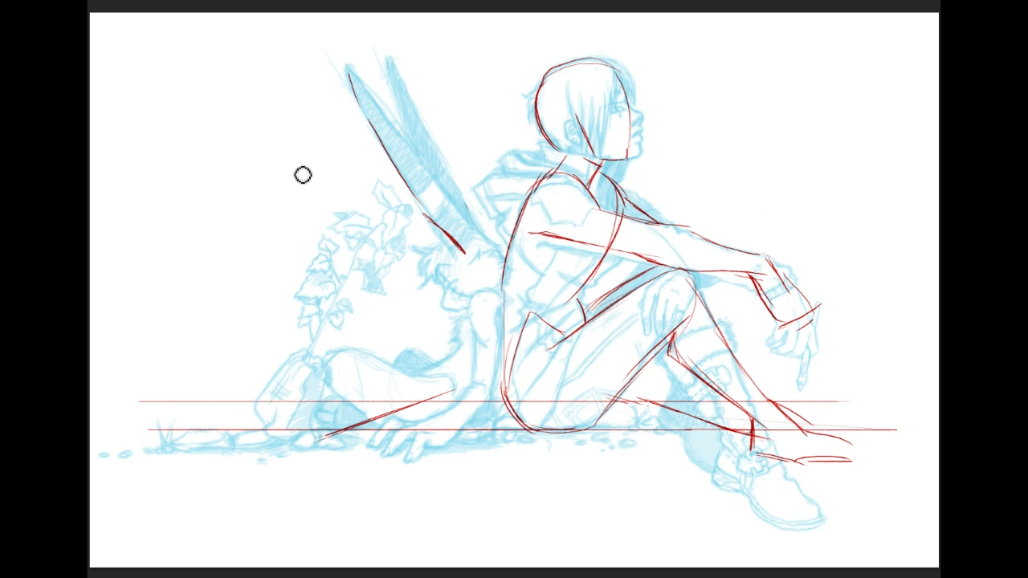
drag(769, 399, 808, 425)
drag(851, 463, 851, 469)
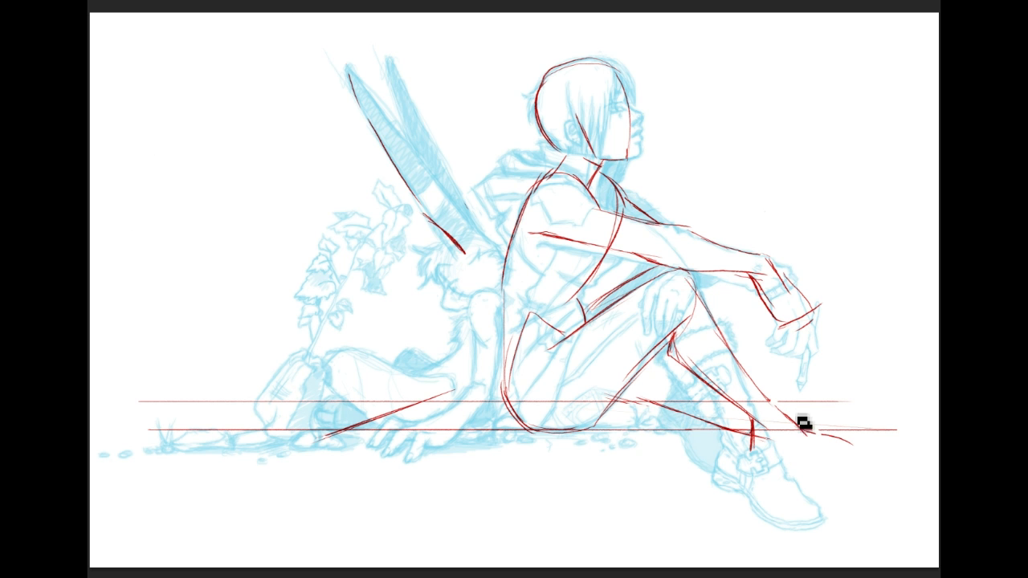
mouse_move(754, 447)
mouse_down()
mouse_move(799, 463)
mouse_move(820, 474)
mouse_move(861, 461)
mouse_move(804, 461)
mouse_move(850, 461)
mouse_up()
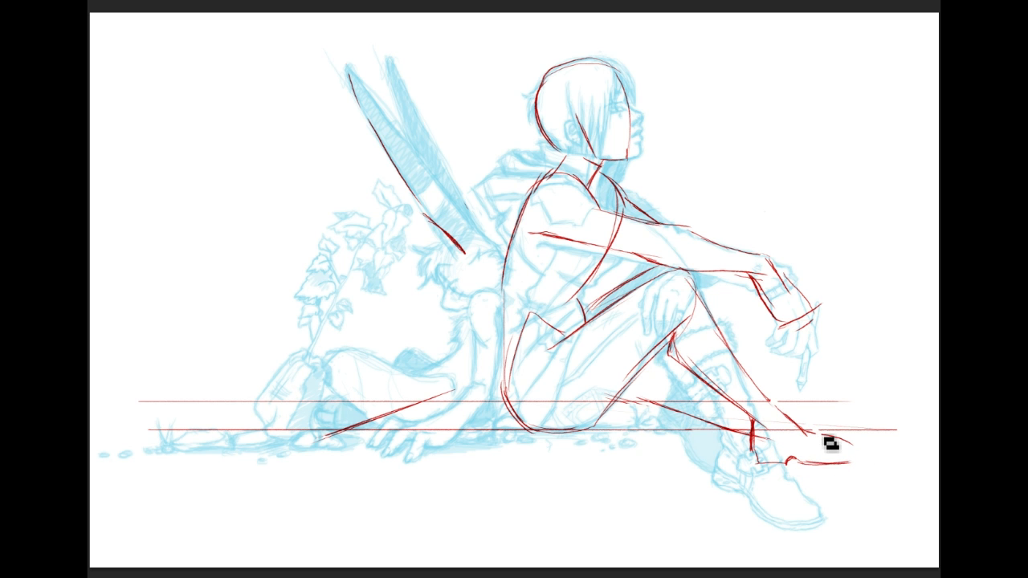
Step: Close the rounded toe and sole of the foot, and move the foot up onto the lower ground line
mouse_move(802, 432)
mouse_down()
mouse_move(855, 447)
mouse_move(735, 458)
mouse_up()
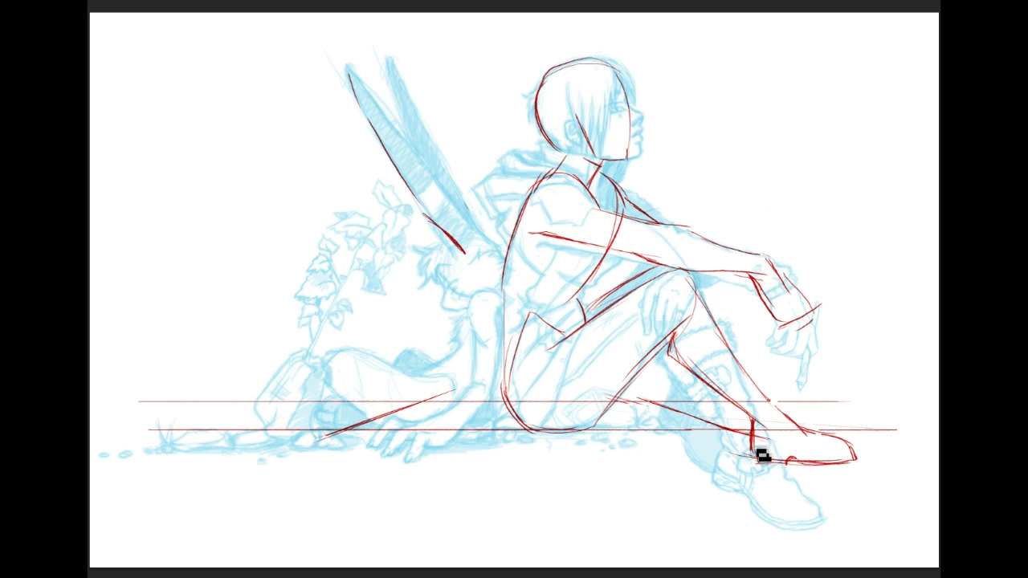
key(ctrl+z)
mouse_move(828, 439)
mouse_down()
mouse_move(736, 472)
mouse_move(744, 452)
mouse_up()
mouse_move(808, 448)
mouse_down()
mouse_move(792, 424)
mouse_move(833, 416)
mouse_move(817, 417)
mouse_move(821, 400)
mouse_up()
key(ctrl+d)
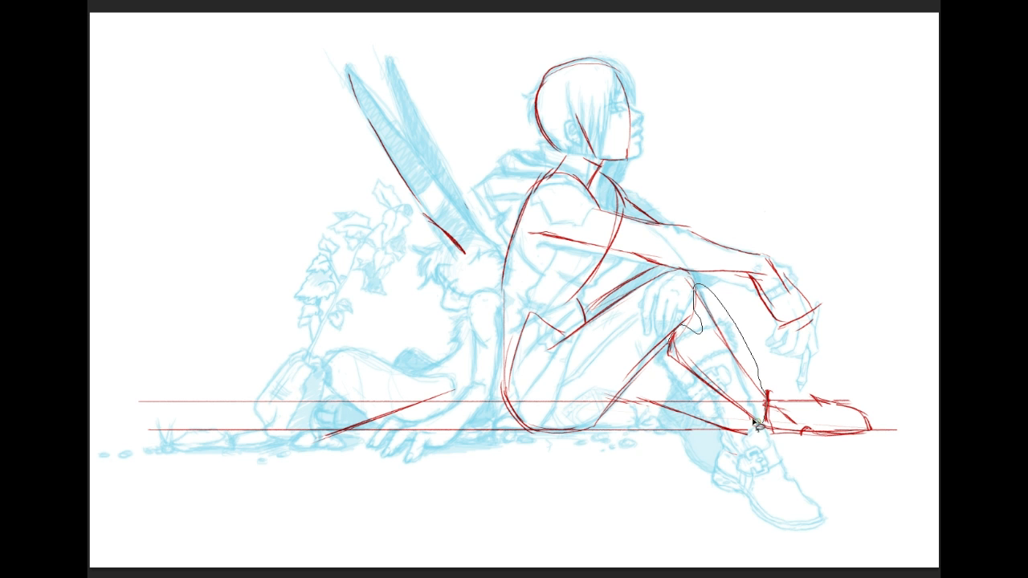
Step: Select the lower leg lines and transform them so the shin and calf reach the ankle of the raised foot
drag(672, 361, 760, 421)
key(ctrl+t)
drag(717, 419, 770, 413)
drag(688, 349, 687, 327)
drag(766, 283, 779, 273)
key(Return)
key(ctrl+d)
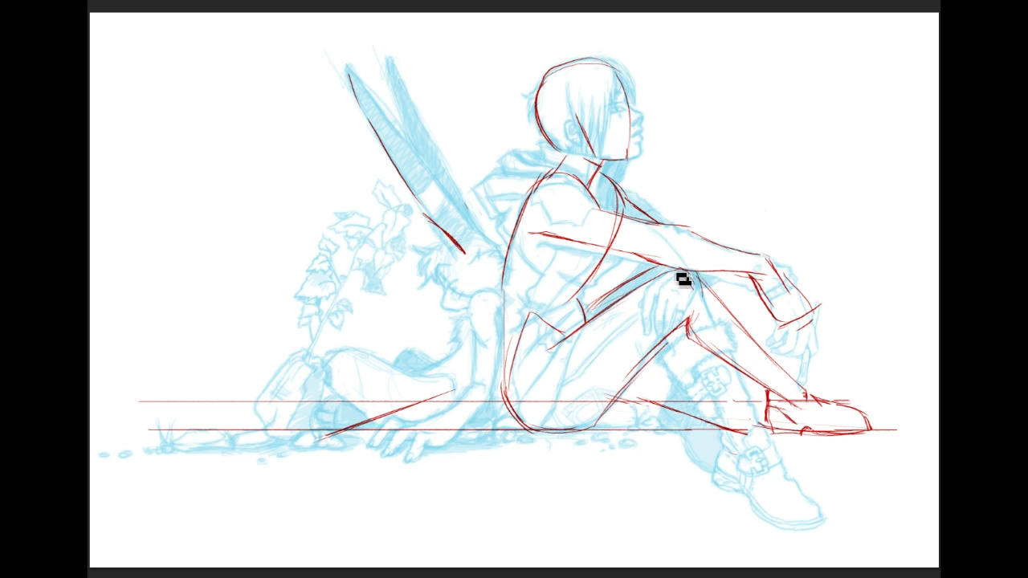
Step: Redraw the shin and calf contours down to the heel and instep, with a heavy accent behind the knee
mouse_move(721, 306)
mouse_down()
mouse_move(833, 413)
mouse_move(801, 390)
mouse_up()
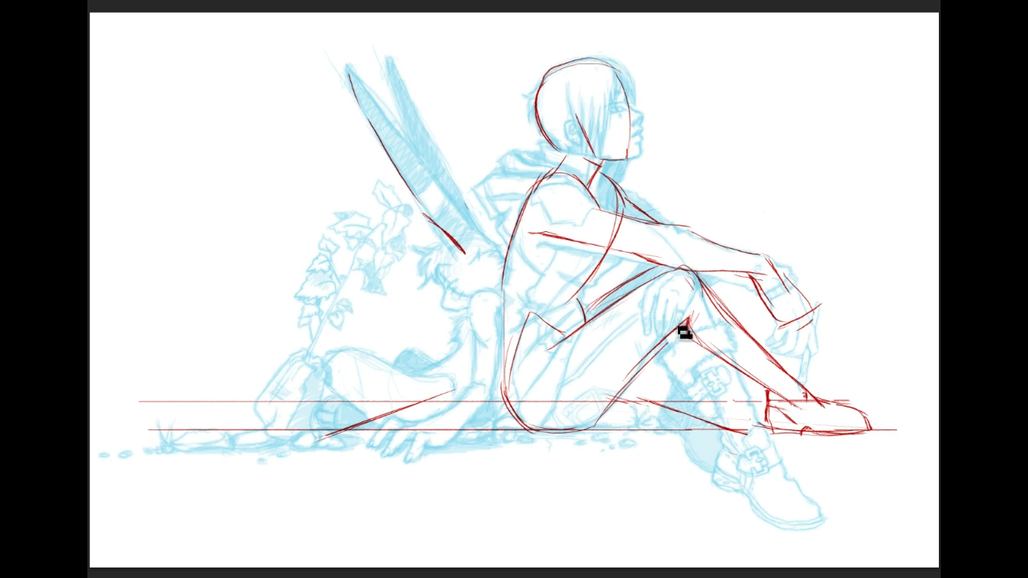
drag(694, 343, 763, 390)
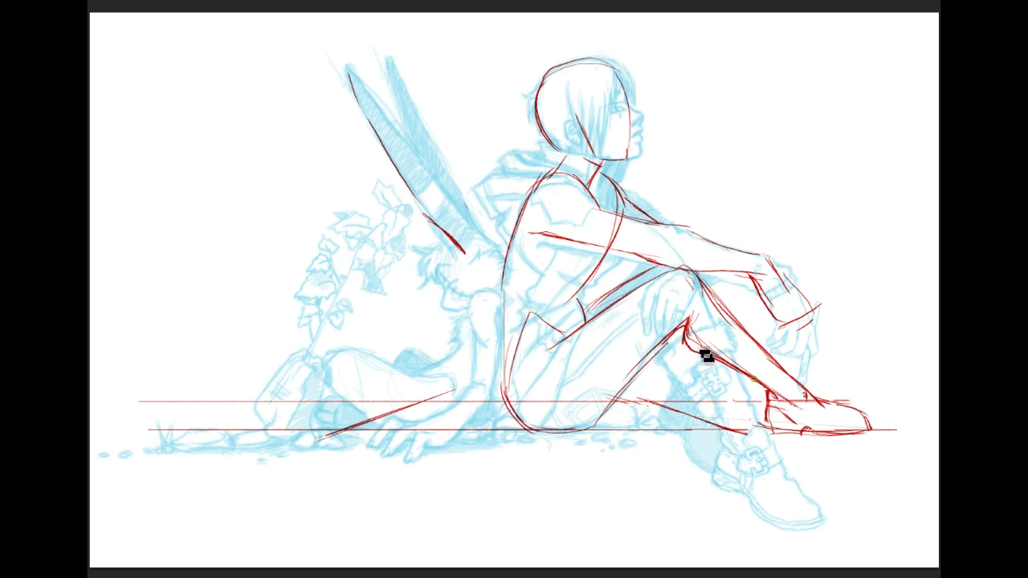
mouse_move(701, 356)
mouse_down()
mouse_move(798, 405)
mouse_move(760, 389)
mouse_move(778, 405)
mouse_move(768, 438)
mouse_up()
drag(800, 389, 832, 408)
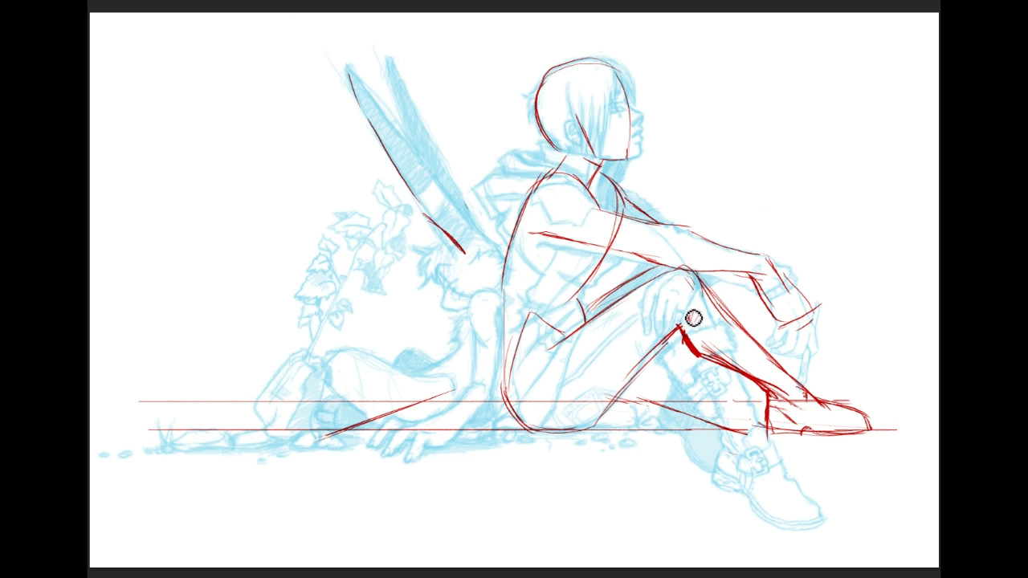
key(ctrl+z)
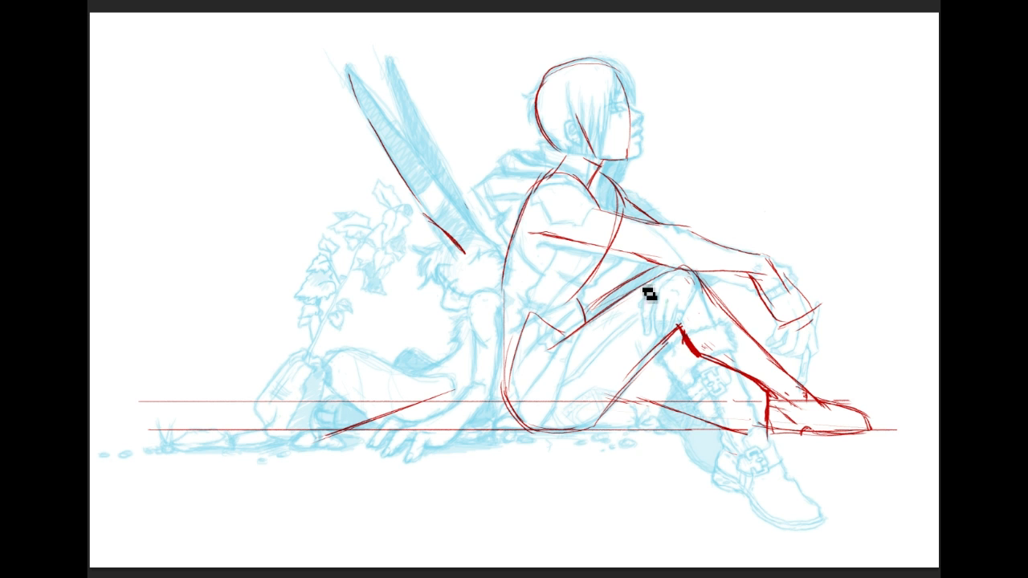
Step: Add the far calf and heel behind the near leg, shade their visible part solid red, and mark the knee's contour
mouse_move(679, 347)
mouse_down()
mouse_move(757, 405)
mouse_move(764, 426)
mouse_move(750, 401)
mouse_up()
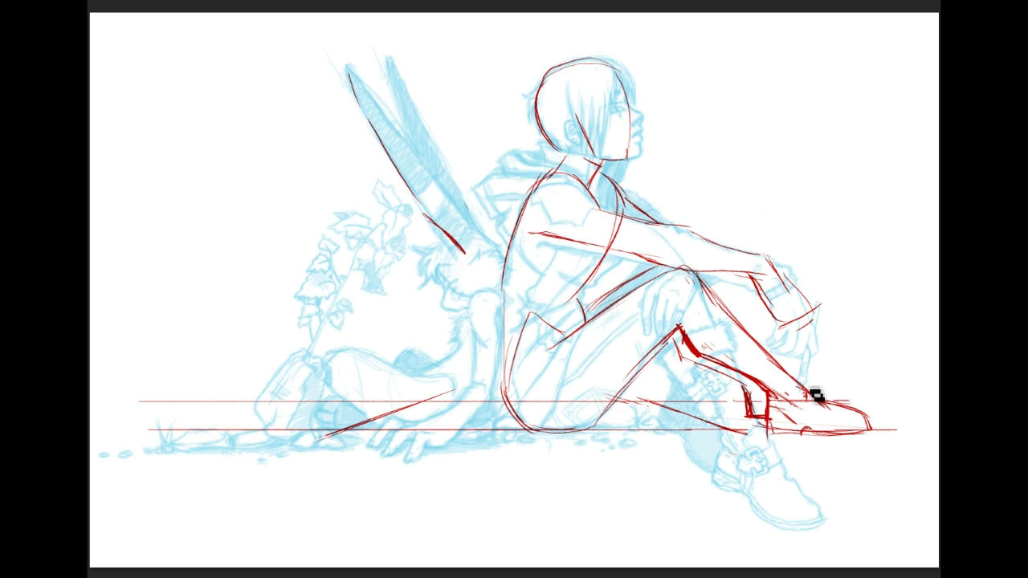
drag(830, 403, 839, 400)
drag(580, 315, 657, 272)
mouse_move(677, 328)
mouse_down()
mouse_move(701, 361)
mouse_move(677, 336)
mouse_up()
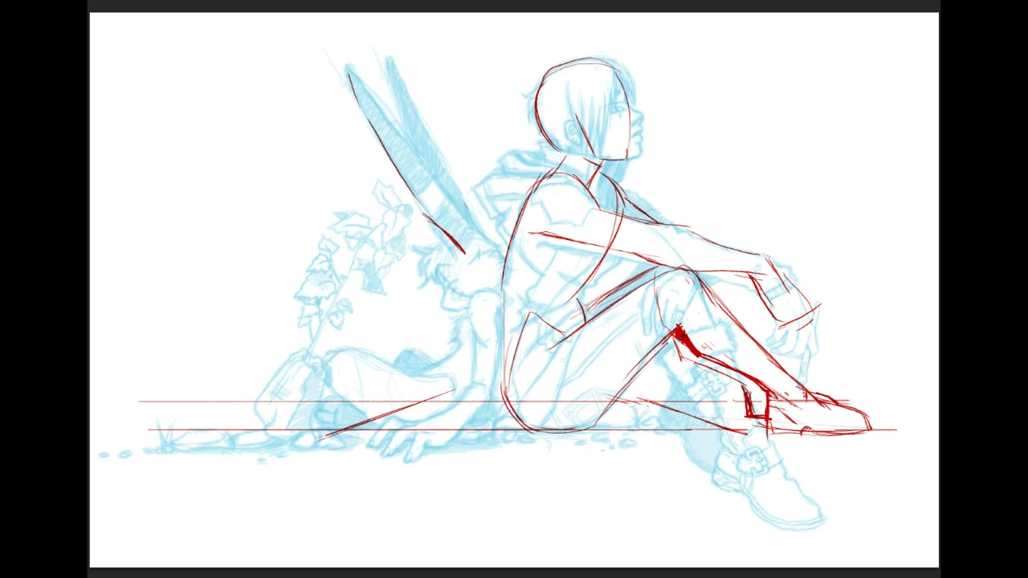
drag(750, 394, 755, 389)
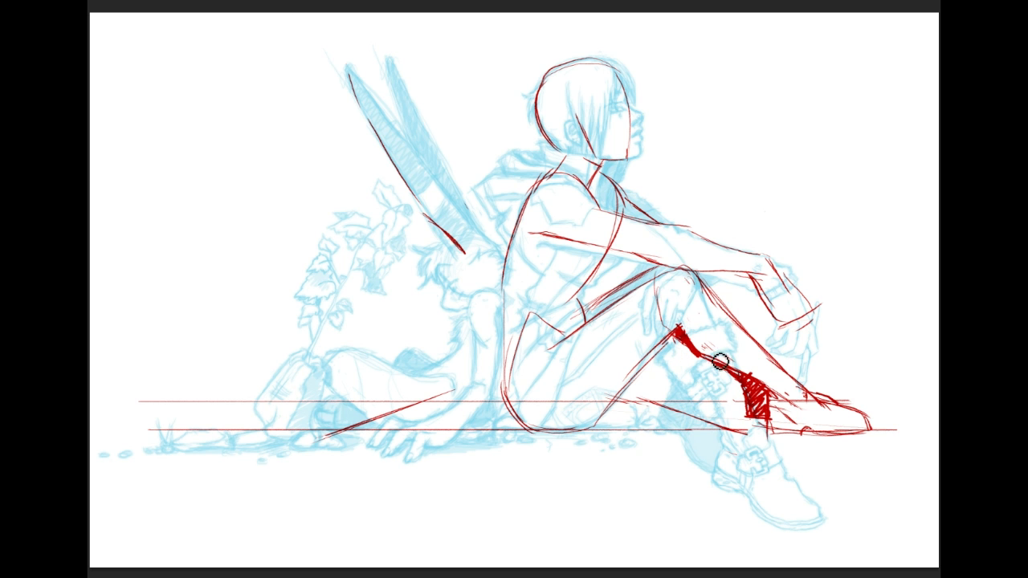
drag(744, 386, 720, 371)
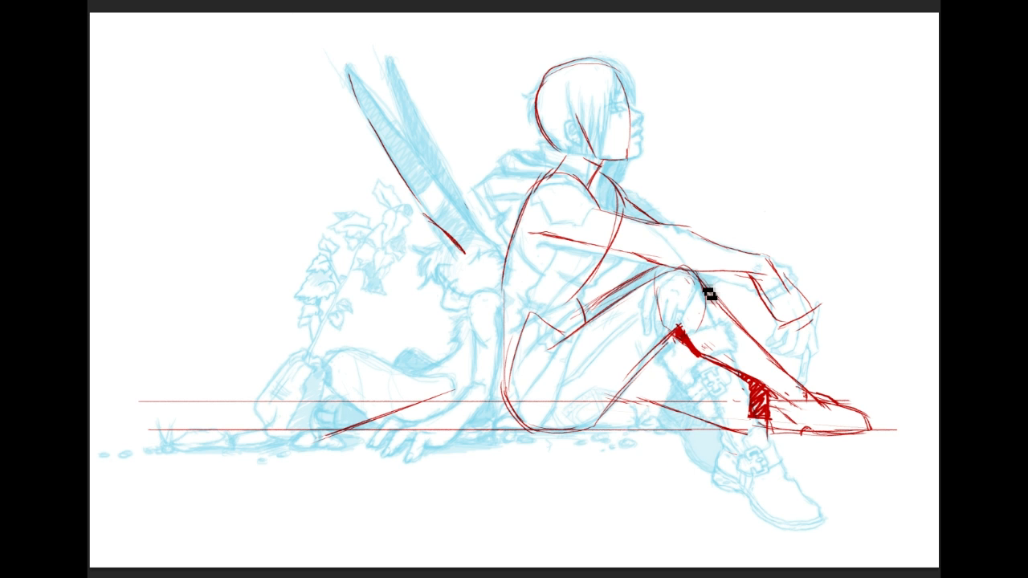
Step: Try an alternative far leg with a lower thigh, a rounded knee and a nearly vertical shin
drag(577, 336, 687, 307)
key(ctrl+z)
mouse_move(571, 338)
mouse_down()
mouse_move(703, 327)
mouse_move(731, 401)
mouse_up()
drag(516, 418, 687, 369)
mouse_move(633, 392)
mouse_down()
mouse_move(689, 375)
mouse_move(673, 346)
mouse_move(680, 352)
mouse_move(693, 453)
mouse_up()
mouse_move(678, 331)
mouse_down()
mouse_move(668, 358)
mouse_move(671, 464)
mouse_move(707, 463)
mouse_up()
drag(726, 424, 727, 338)
Step: Try adding the alternative leg's ankle and a foot with rounded heel and sole shapes below the ground line
drag(716, 384, 708, 461)
mouse_move(706, 451)
mouse_down()
mouse_move(716, 479)
mouse_move(656, 486)
mouse_move(666, 501)
mouse_move(700, 499)
mouse_move(666, 514)
mouse_move(668, 489)
mouse_up()
drag(667, 488, 717, 503)
mouse_move(707, 460)
mouse_down()
mouse_move(773, 504)
mouse_move(760, 523)
mouse_up()
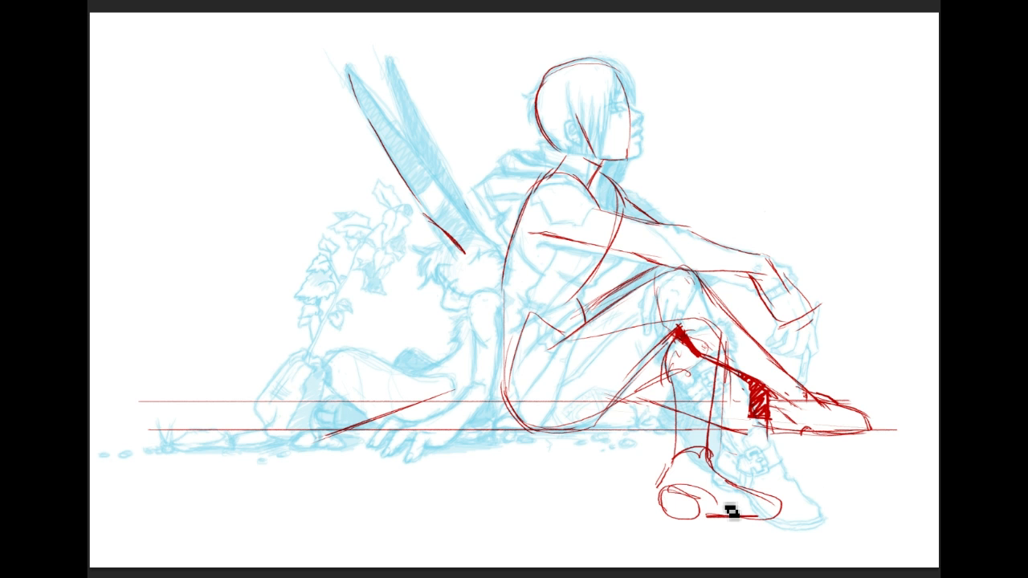
drag(744, 528, 742, 519)
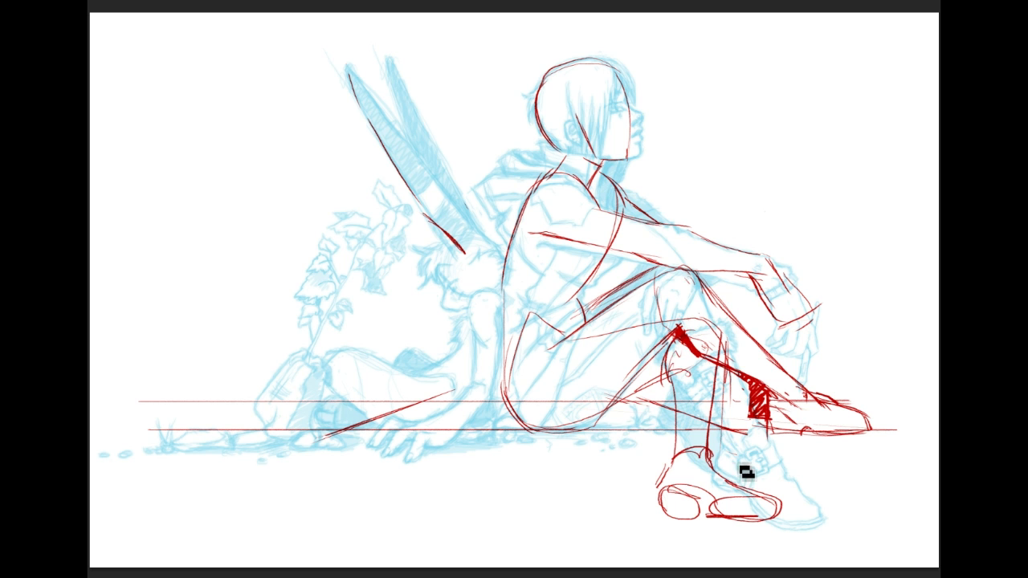
drag(670, 344, 679, 401)
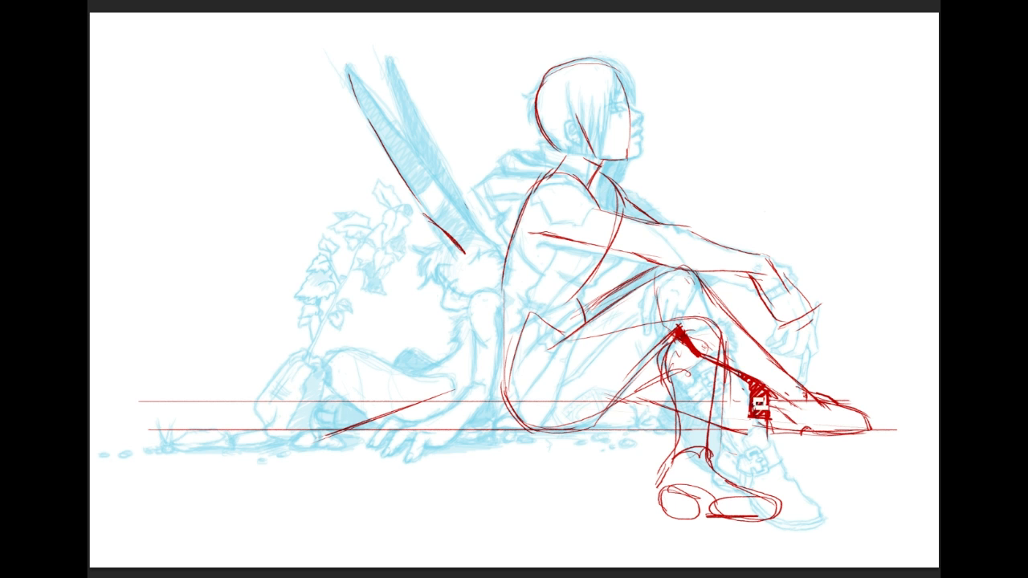
Step: Undo all strokes of the alternative leg and foot
key(ctrl+z)
key(ctrl+z)
key(ctrl+z)
key(ctrl+z)
key(ctrl+z)
key(ctrl+z)
key(ctrl+z)
key(ctrl+z)
key(ctrl+z)
key(ctrl+z)
key(ctrl+z)
key(ctrl+z)
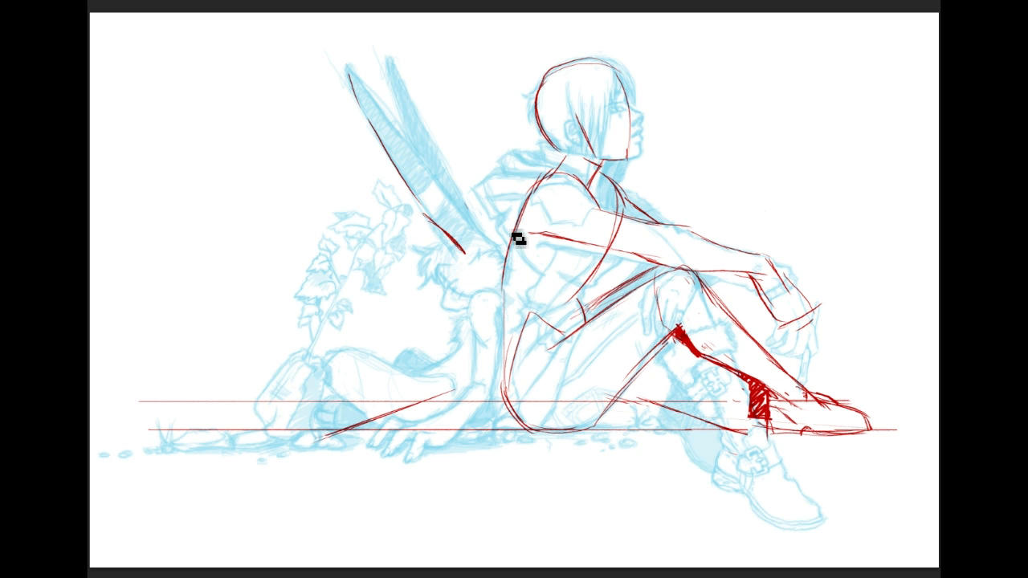
Step: Reinforce the lower back line, and draw the boot cuff across the shin and a strap line over the instep
drag(500, 291, 508, 412)
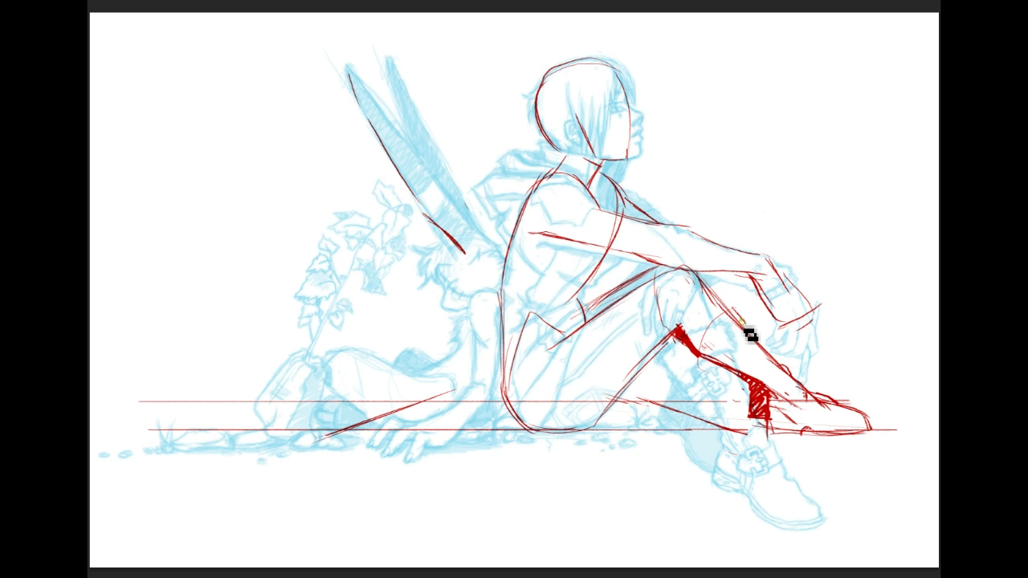
mouse_move(744, 327)
mouse_down()
mouse_move(731, 364)
mouse_move(755, 326)
mouse_move(735, 360)
mouse_move(749, 317)
mouse_up()
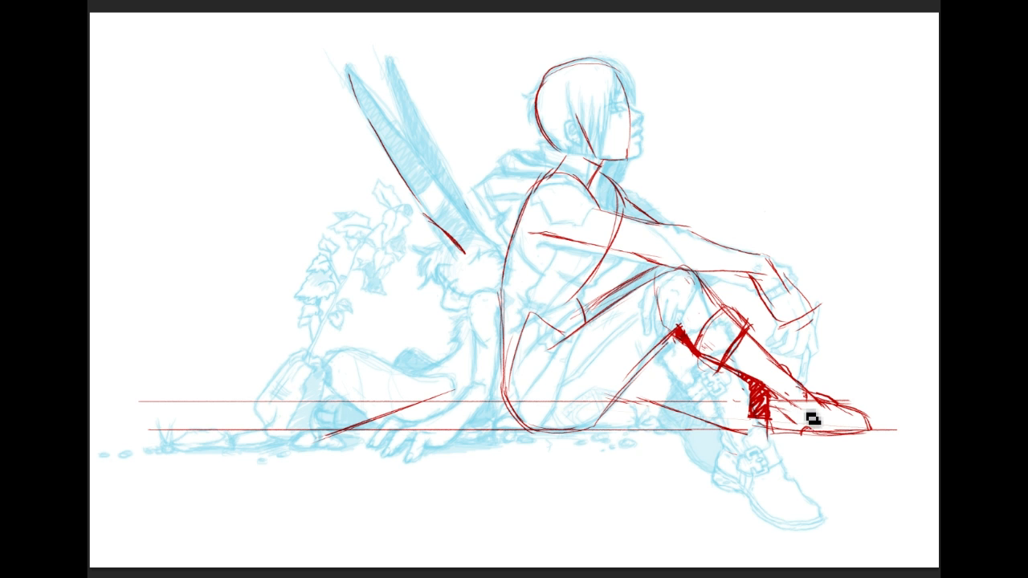
drag(812, 397, 809, 432)
Step: Erase the blocked-in red hand and copy both hands of the original sketch to a new layer
mouse_move(786, 273)
mouse_down()
mouse_move(810, 310)
mouse_move(756, 296)
mouse_move(749, 281)
mouse_move(792, 322)
mouse_up()
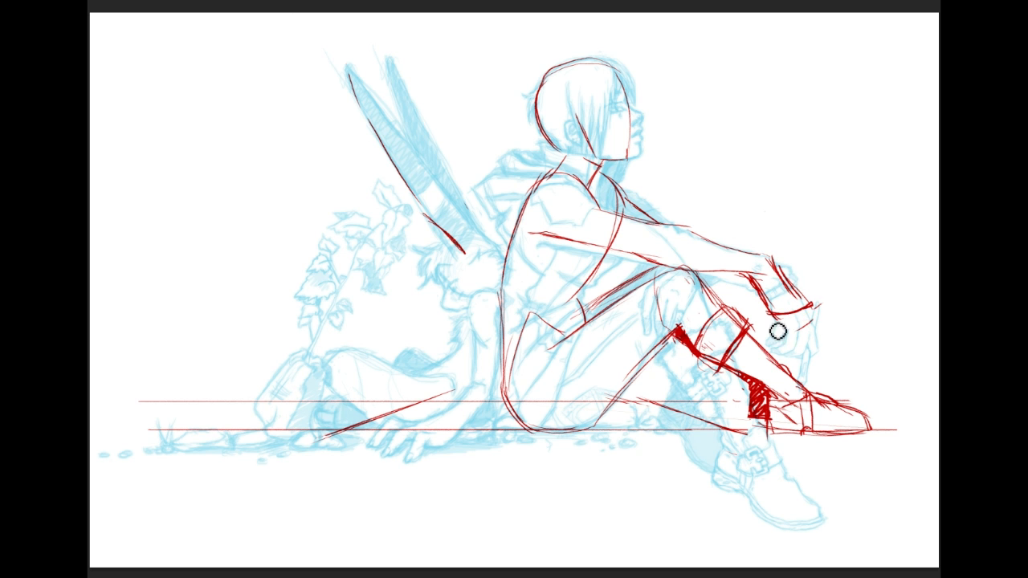
mouse_move(828, 322)
mouse_down()
mouse_move(774, 250)
mouse_move(793, 294)
mouse_move(757, 281)
mouse_move(781, 304)
mouse_up()
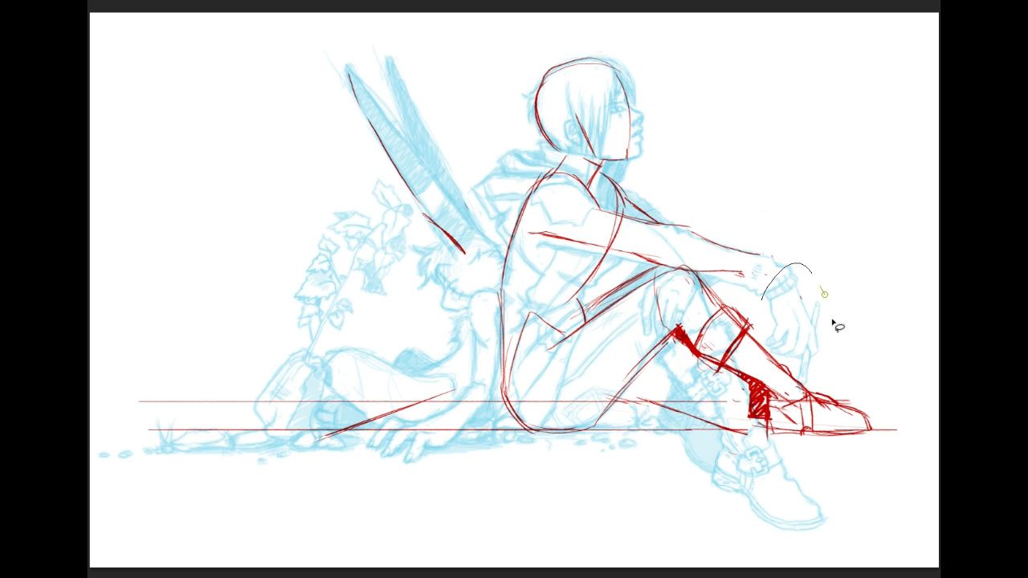
mouse_move(757, 328)
mouse_down()
mouse_move(793, 376)
mouse_move(806, 270)
mouse_up()
drag(700, 284, 698, 283)
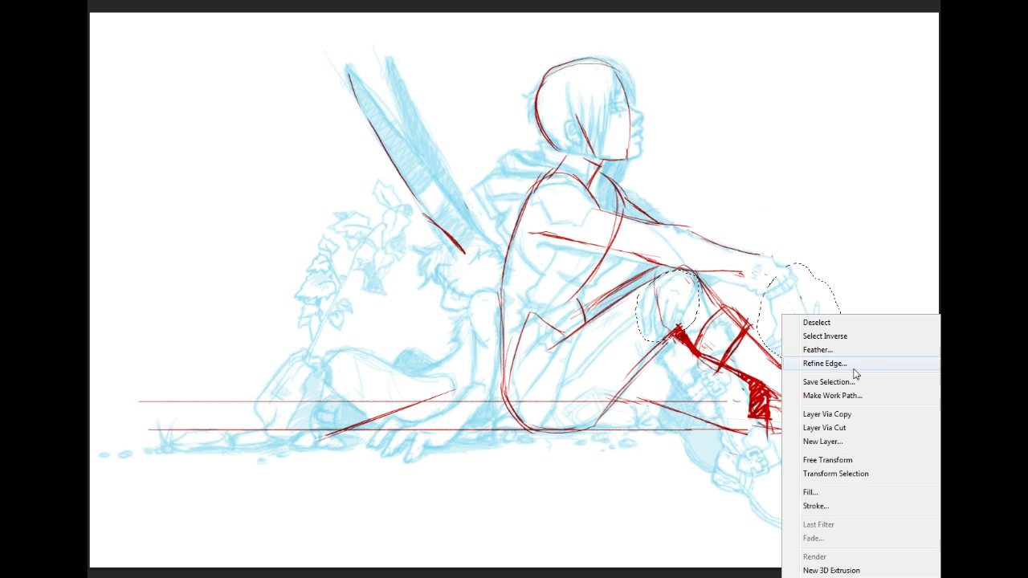
click(850, 413)
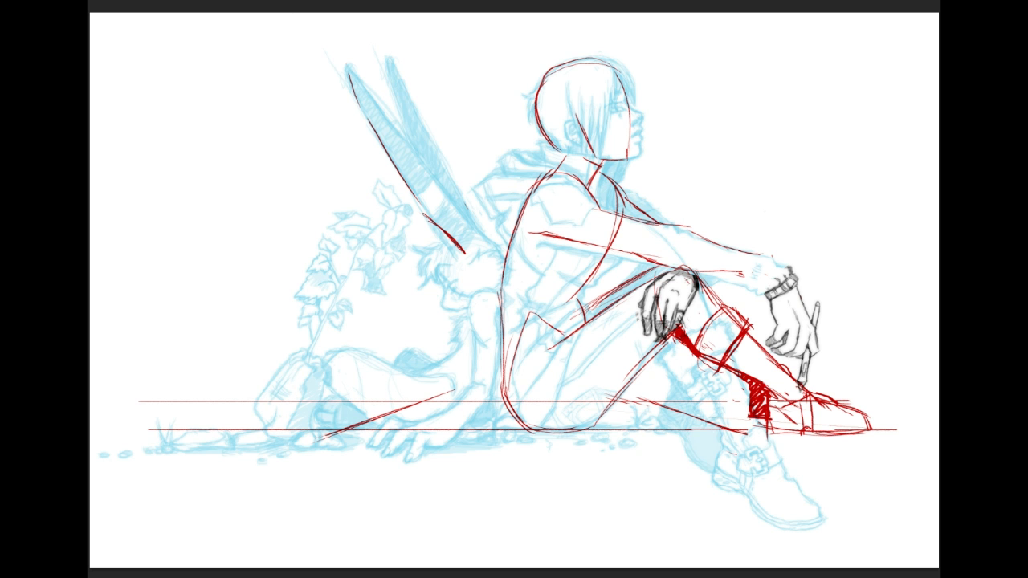
Step: Recolour the line art of the two copied hands red, undoing the solid red fills
click(841, 218)
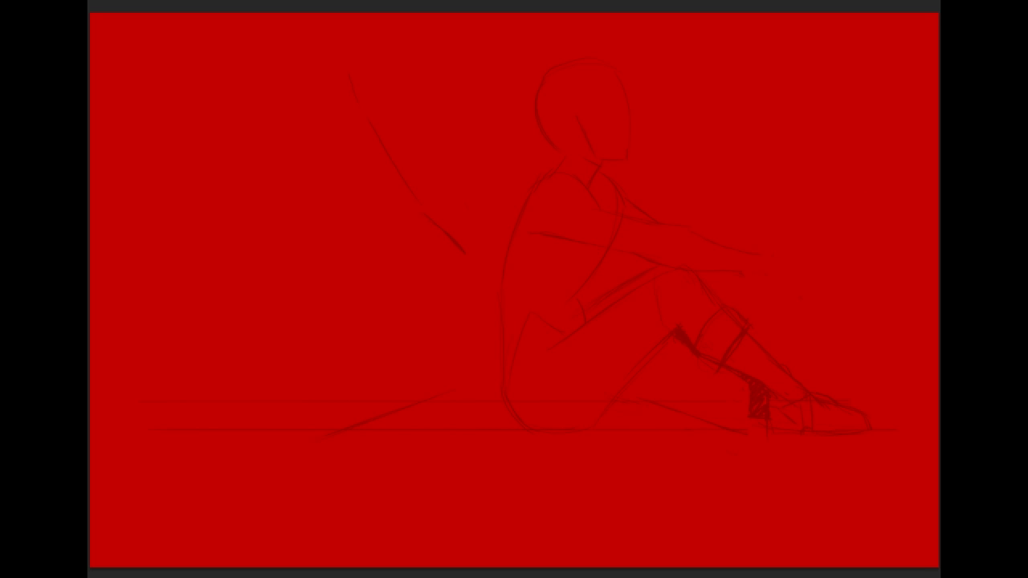
key(ctrl+z)
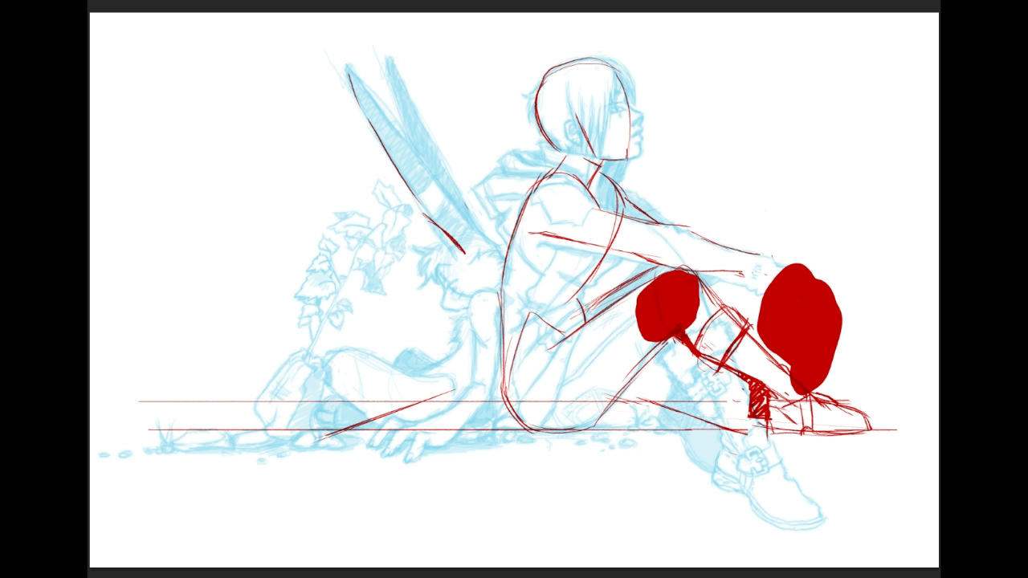
key(ctrl+z)
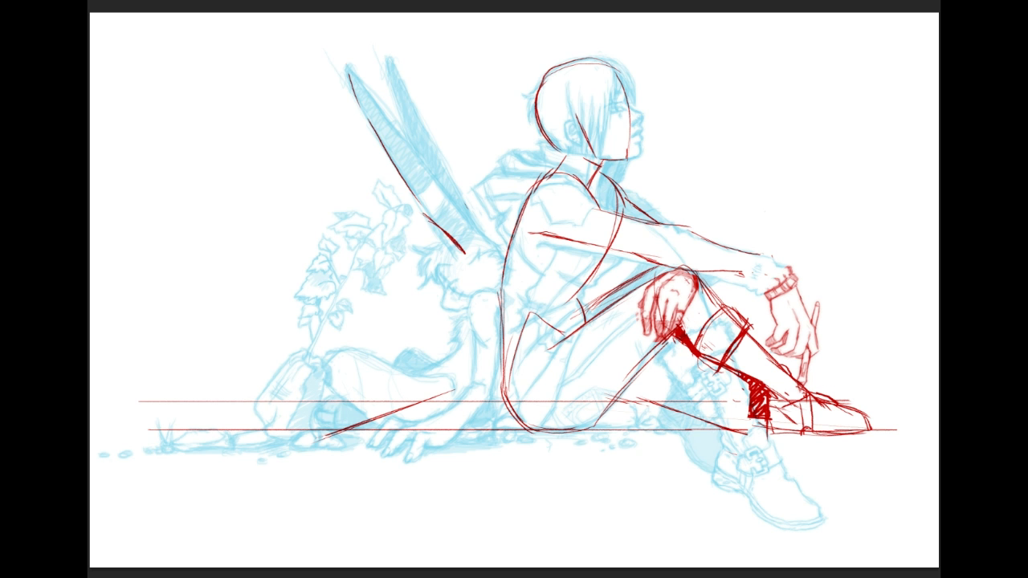
Step: Darken the copied hands' red lines with Levels by raising the black input level
key(ctrl+l)
drag(683, 238, 324, 167)
drag(274, 314, 331, 317)
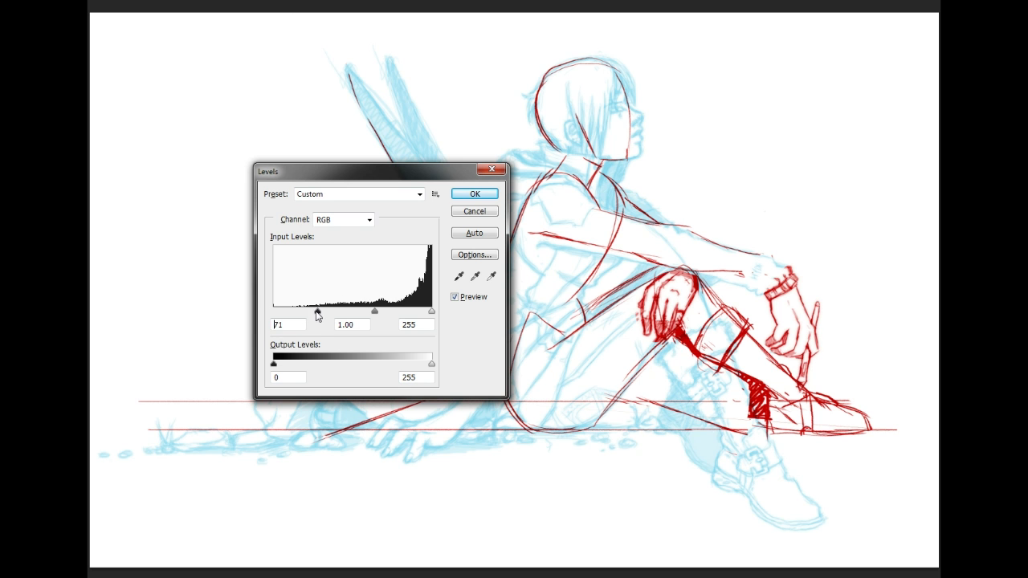
click(475, 194)
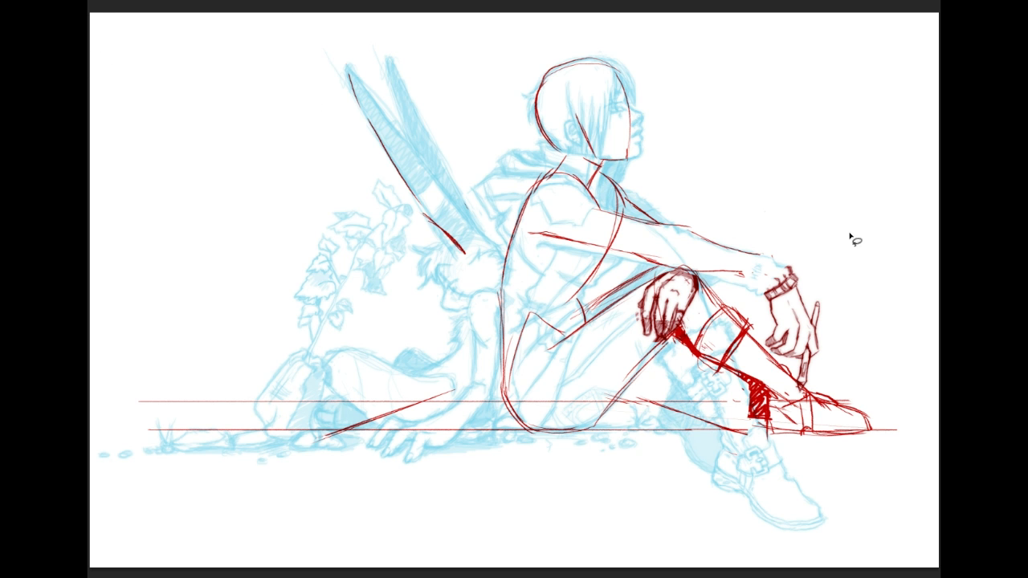
Step: Move the copied hand with the pen to the end of the corrected forearm and rotate it to fit the wrist
mouse_move(788, 255)
mouse_down()
mouse_move(863, 379)
mouse_move(747, 313)
mouse_move(767, 261)
mouse_up()
mouse_move(802, 311)
mouse_down()
mouse_move(638, 104)
mouse_move(653, 120)
mouse_move(642, 115)
mouse_move(675, 107)
mouse_move(636, 112)
mouse_move(747, 223)
mouse_move(787, 287)
mouse_move(774, 292)
mouse_up()
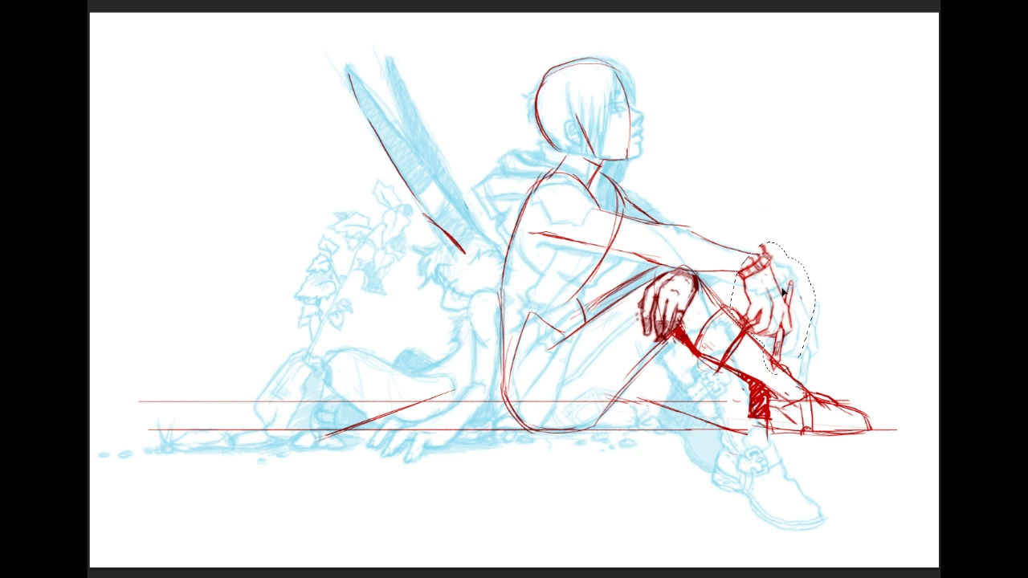
key(ctrl+t)
mouse_move(817, 376)
mouse_down()
mouse_move(799, 353)
mouse_move(807, 361)
mouse_up()
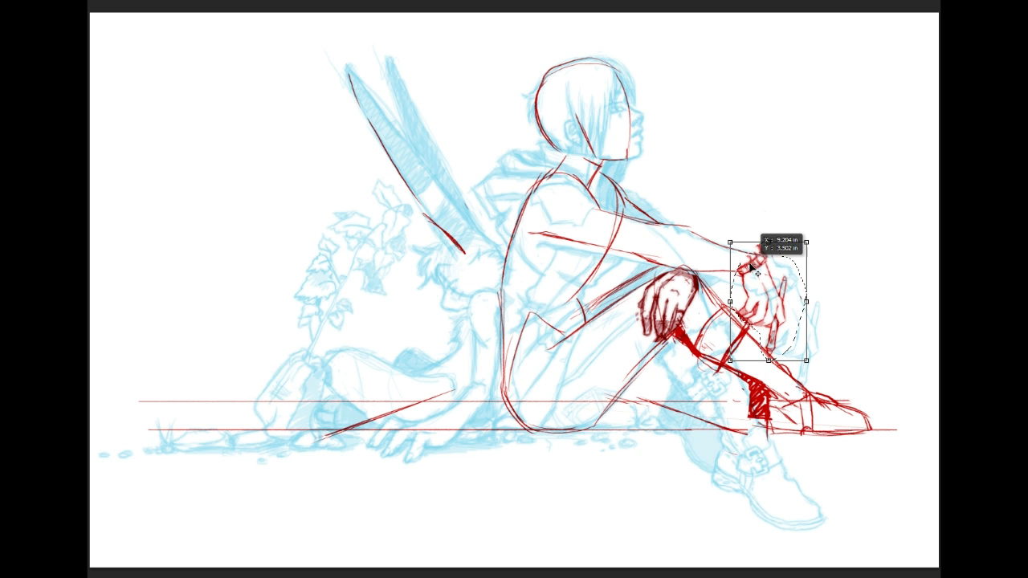
drag(858, 305, 851, 286)
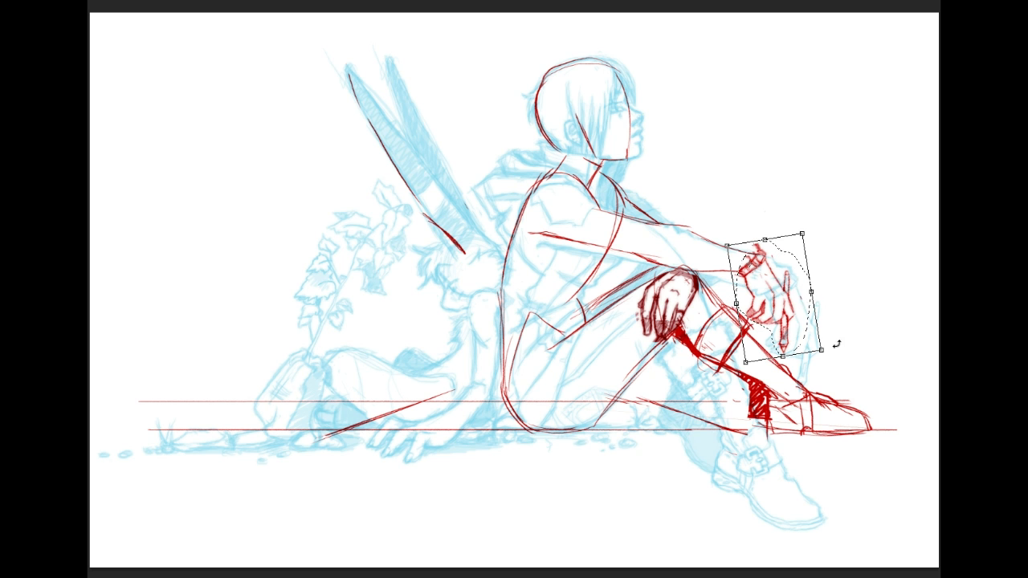
mouse_move(869, 346)
mouse_down()
mouse_move(873, 324)
mouse_move(863, 337)
mouse_up()
drag(749, 296, 747, 294)
key(Return)
key(ctrl+d)
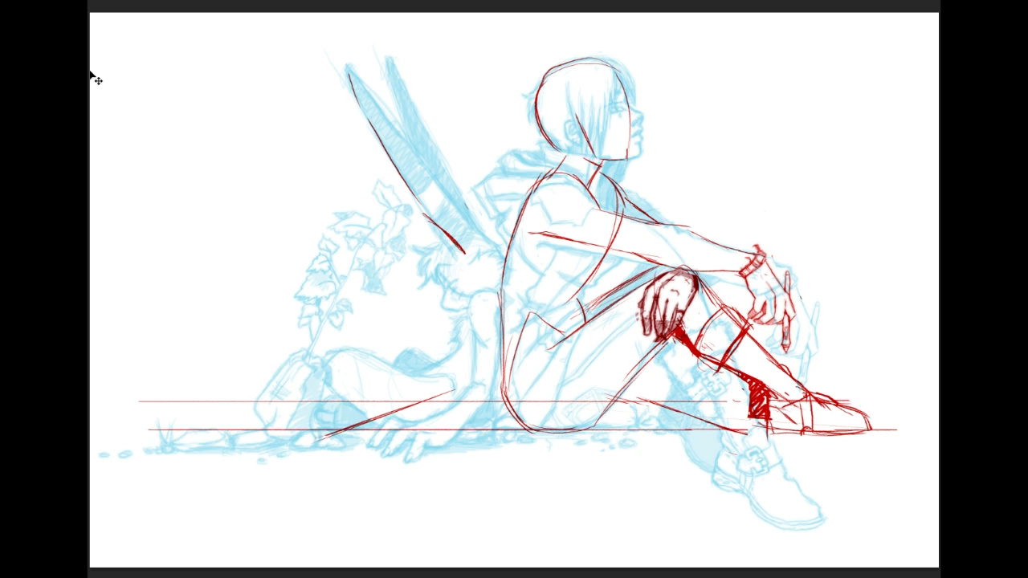
Step: Scale down the other copied hand and move it up against the raised knee
mouse_move(697, 267)
mouse_down()
mouse_move(620, 326)
mouse_move(677, 261)
mouse_up()
key(ctrl+t)
drag(693, 297, 699, 288)
drag(623, 247, 628, 251)
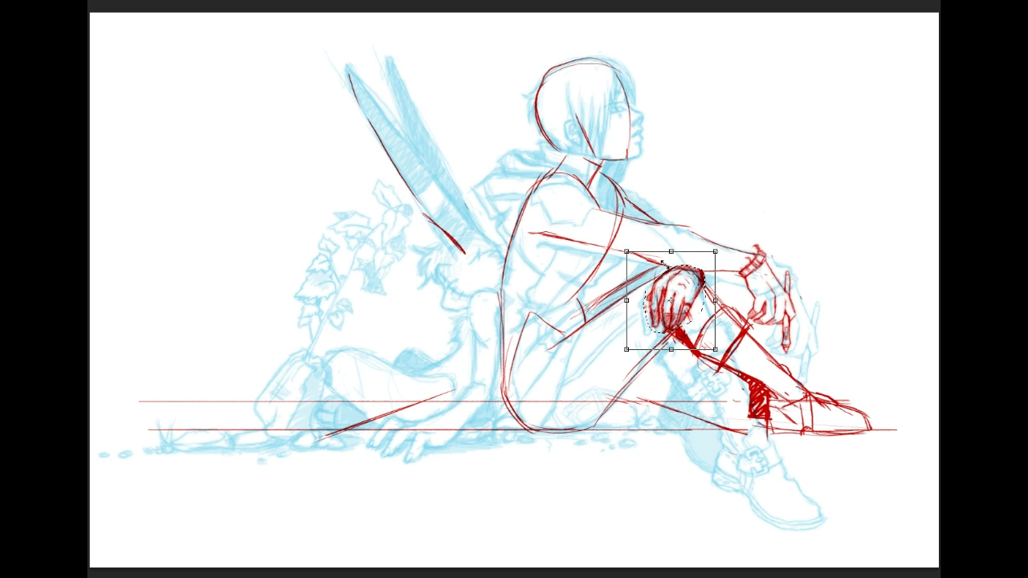
drag(687, 288, 686, 277)
key(Return)
key(ctrl+d)
Step: Erase the stray bracelet lines sticking out above the wrist of the hand holding the pen
key(e)
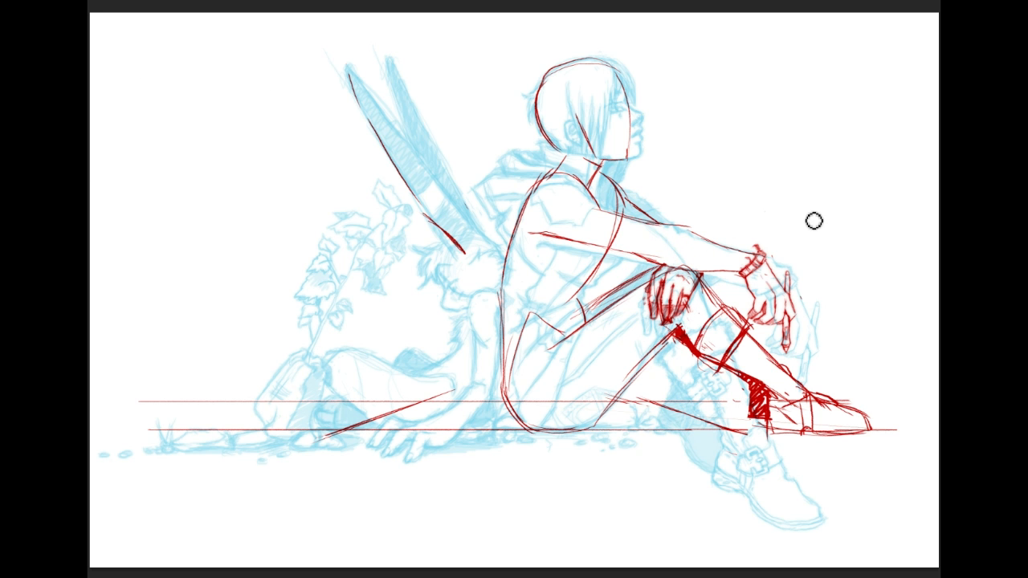
drag(754, 248, 766, 258)
key(v)
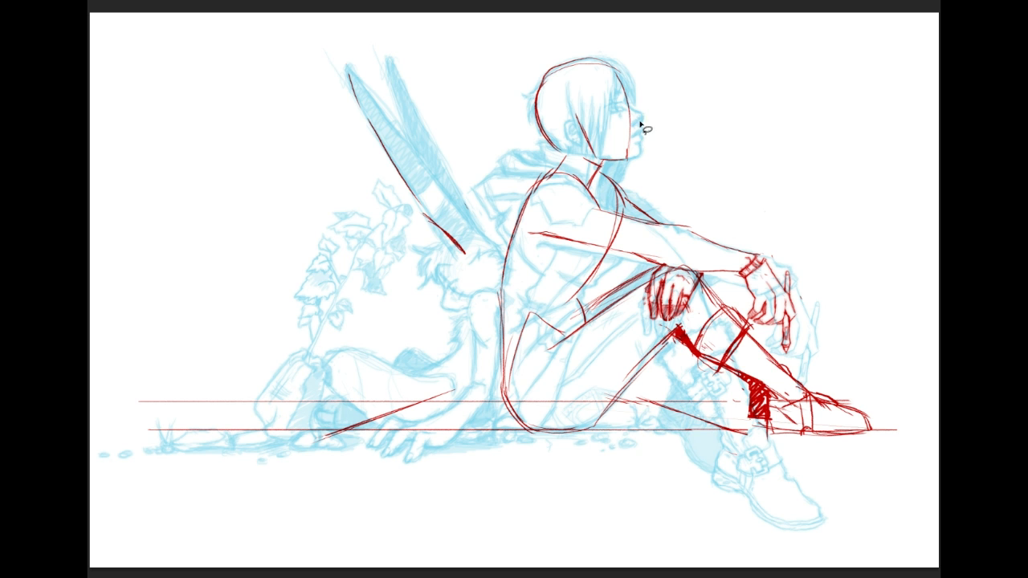
Step: Copy the original face to a new layer and recolour its line art red, undoing the solid red fill
mouse_move(634, 166)
mouse_down()
mouse_move(587, 84)
mouse_move(631, 62)
mouse_move(667, 147)
mouse_move(616, 160)
mouse_up()
right_click(733, 111)
click(733, 200)
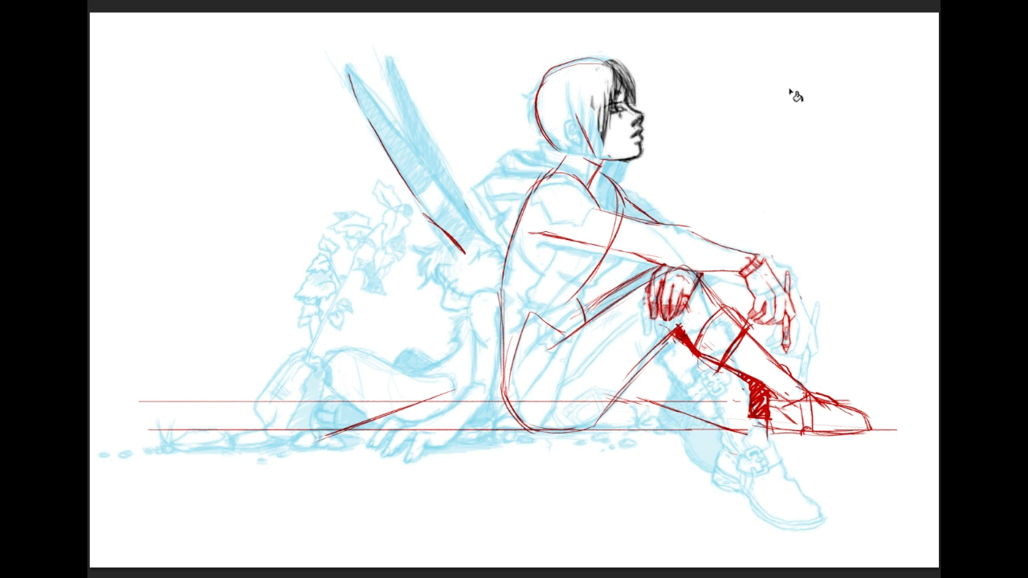
key(alt+BackSpace)
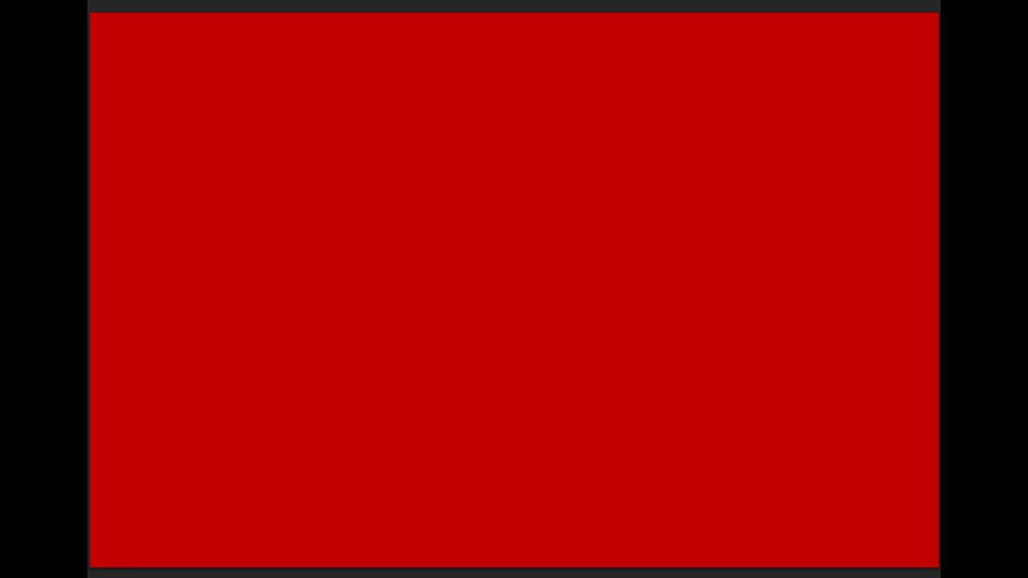
key(ctrl+z)
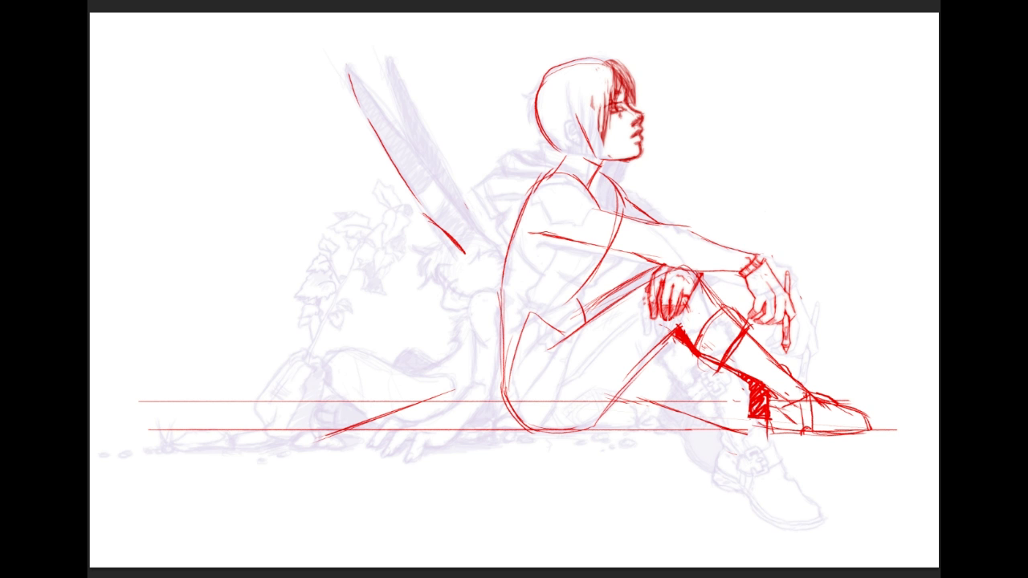
key(ctrl+z)
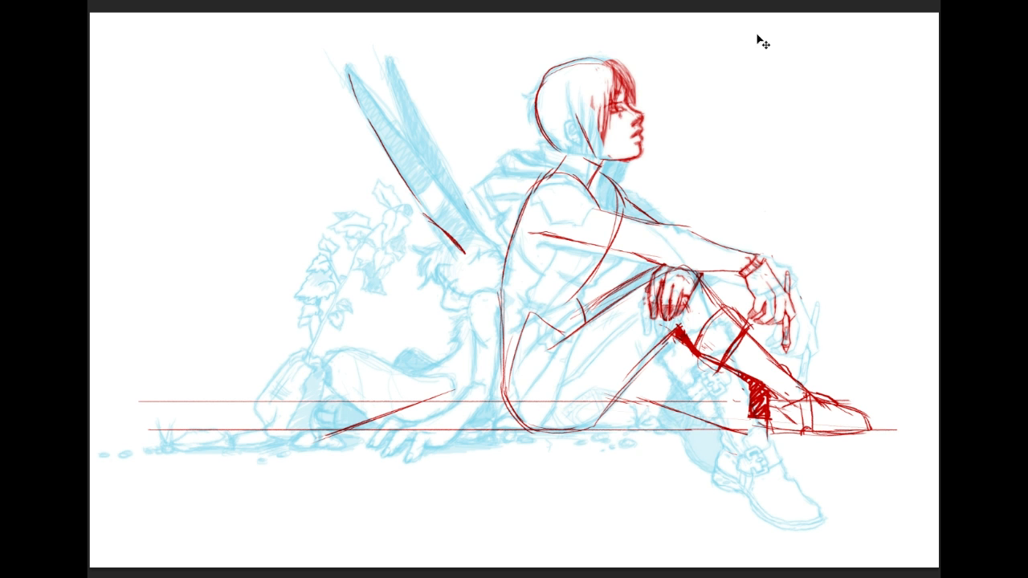
Step: Rotate the copied red face clockwise and move it back into the corrected head outline
key(ctrl+t)
key(Return)
drag(629, 99, 627, 159)
key(ctrl+t)
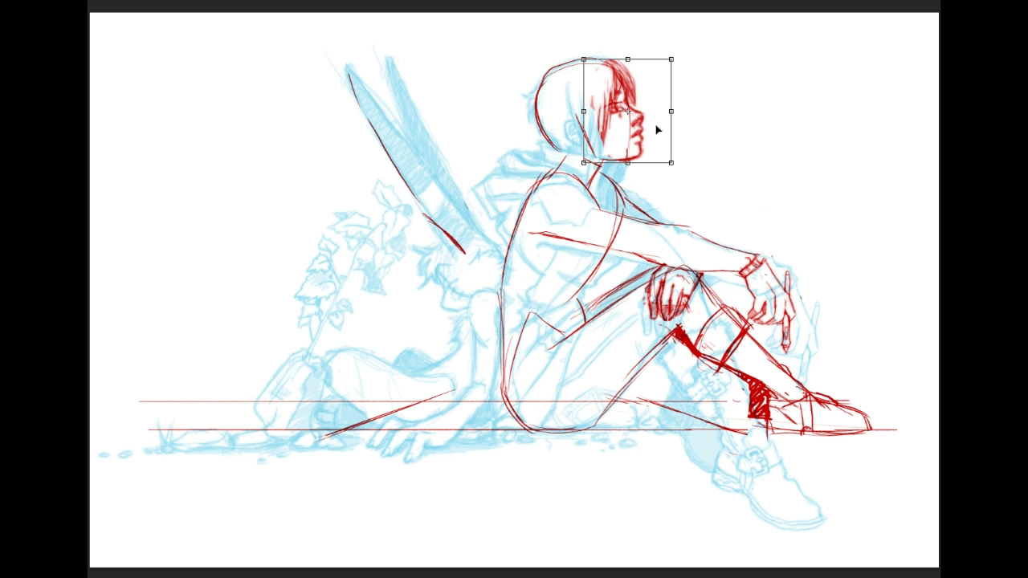
drag(723, 149, 705, 164)
drag(674, 68, 666, 71)
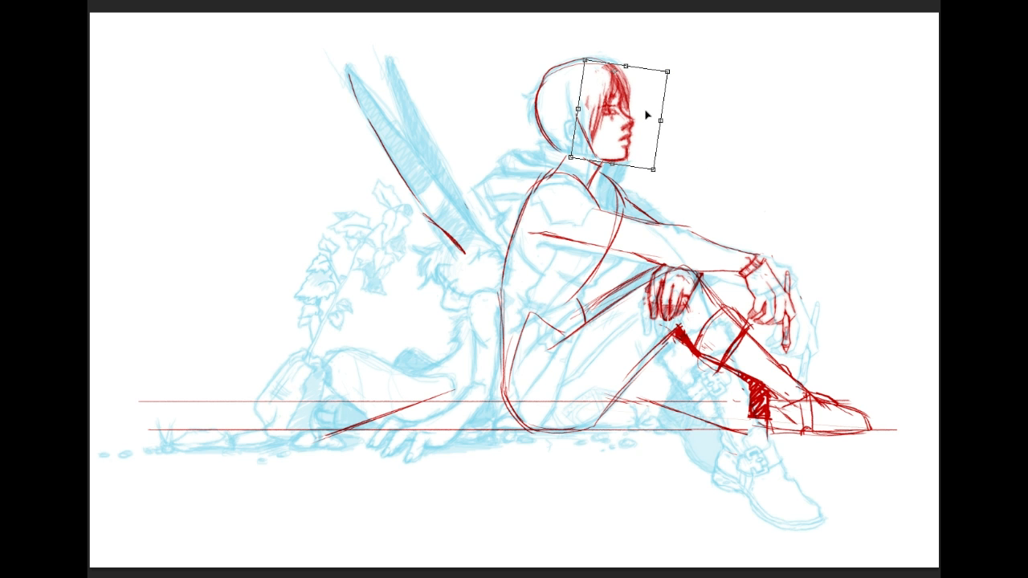
drag(648, 119, 649, 118)
key(Return)
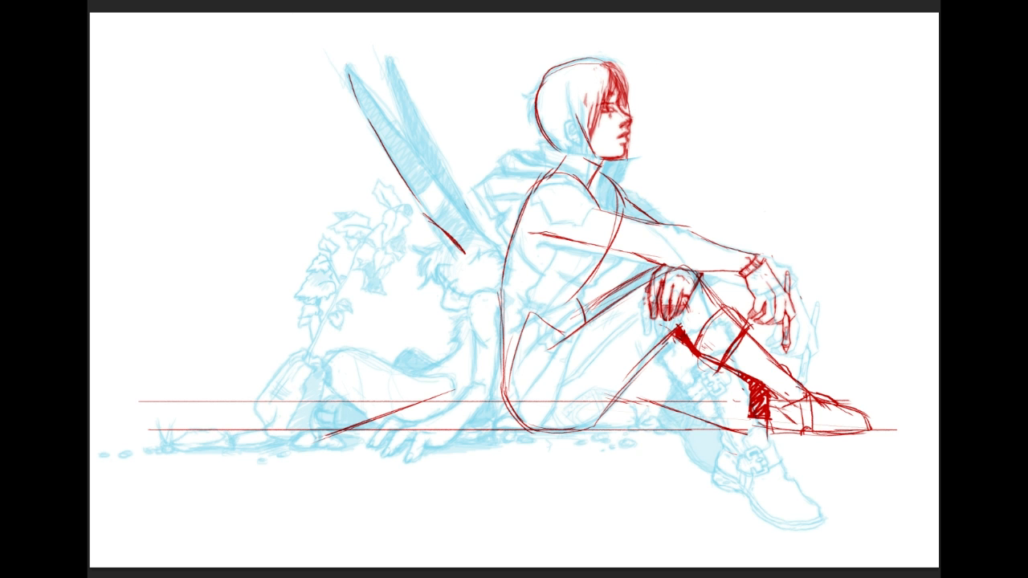
Step: Fine-tune the copied face by tilting it slightly counterclockwise and nudging it toward the front of the head outline
key(ctrl+t)
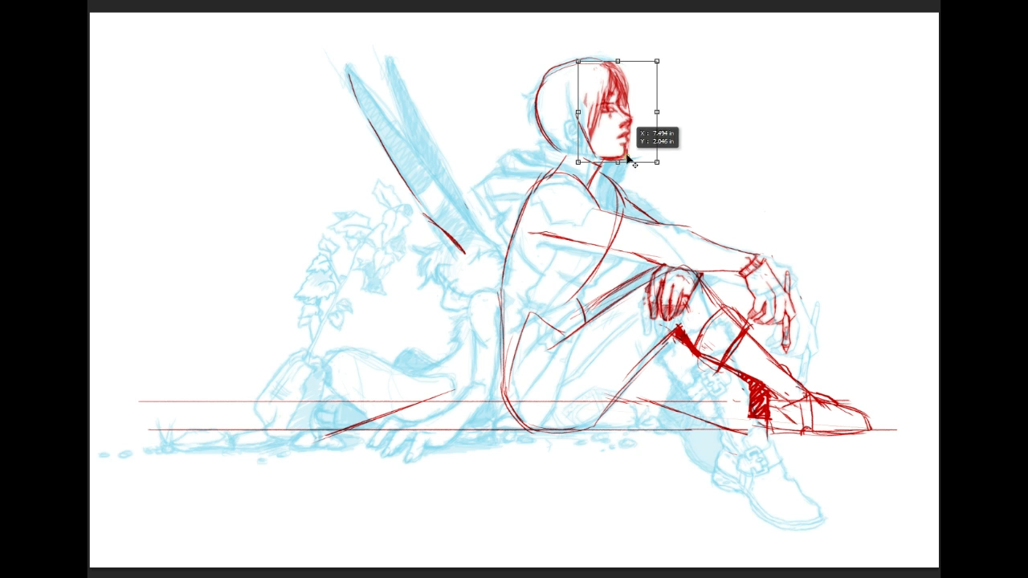
drag(709, 85, 706, 83)
drag(651, 119, 654, 117)
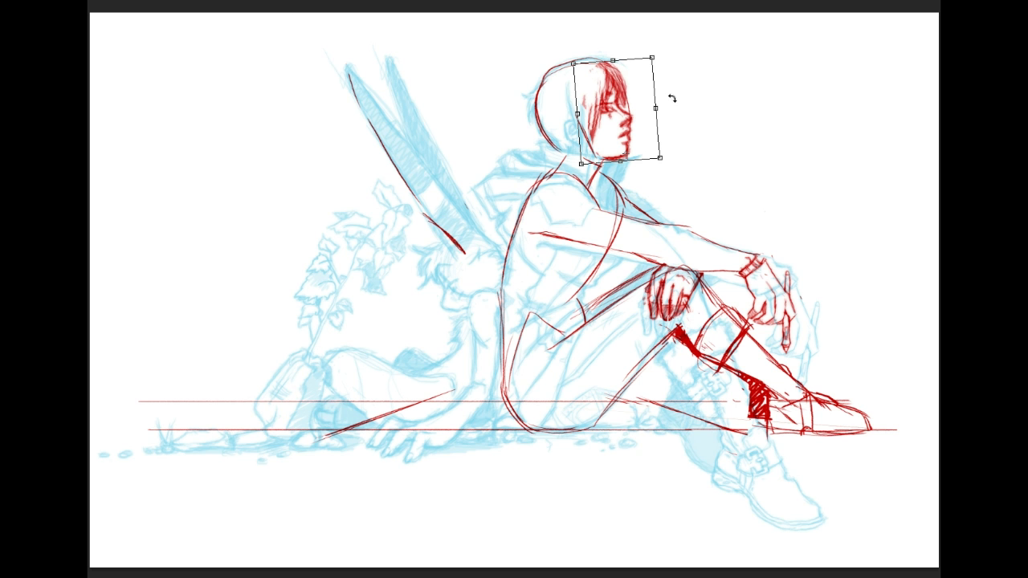
drag(729, 117, 733, 122)
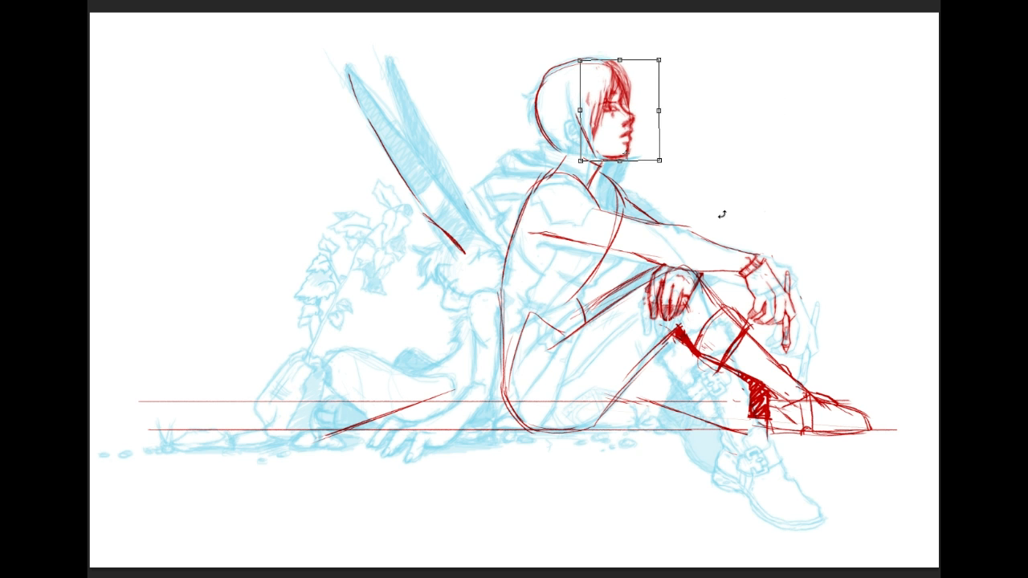
mouse_move(703, 206)
mouse_down()
mouse_move(712, 196)
mouse_move(707, 204)
mouse_up()
key(Return)
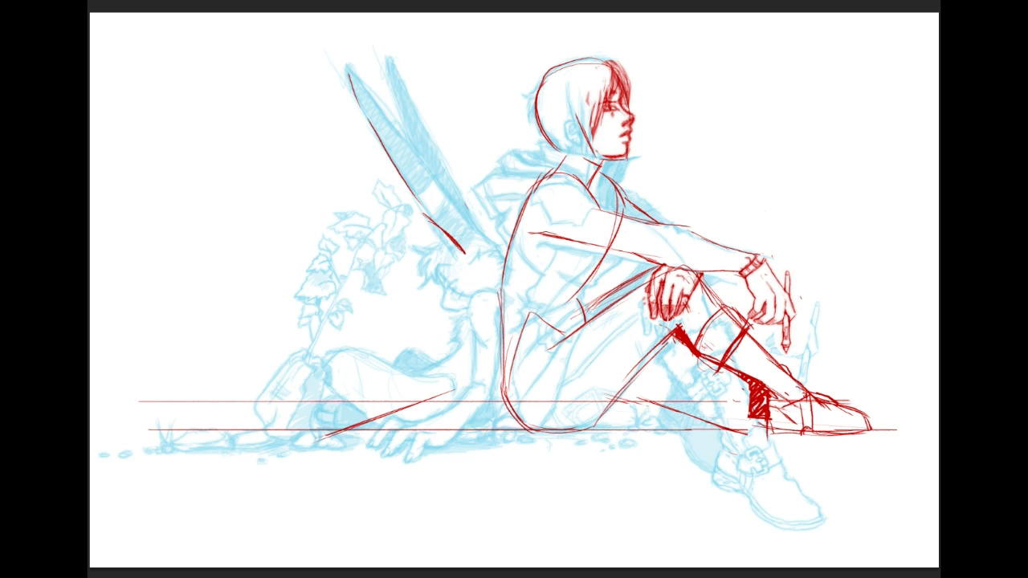
Step: Set the copied face's layer to Multiply, and sketch the ear with two slanted alignment lines across the face
key(alt+shift+m)
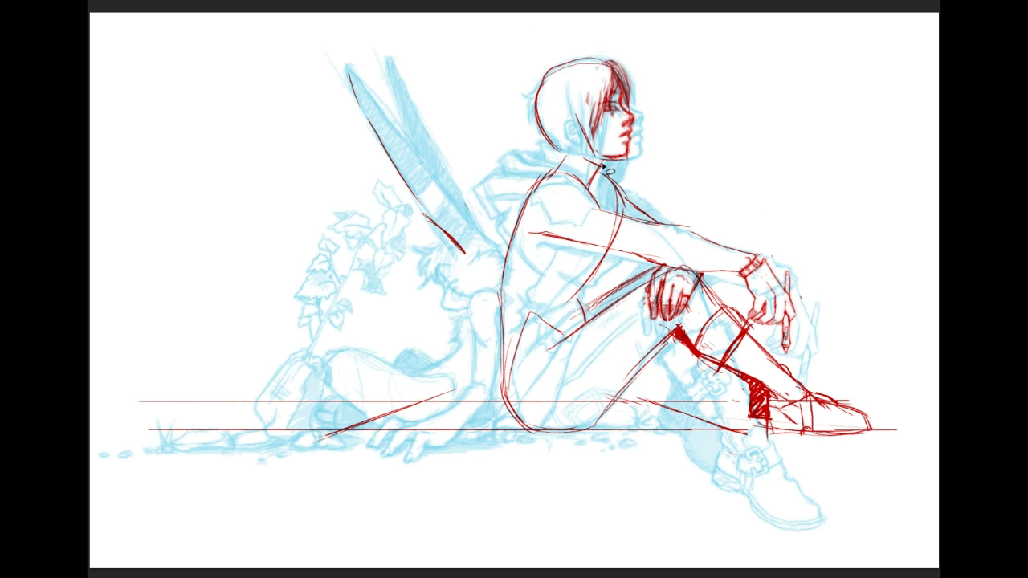
mouse_move(604, 164)
mouse_down()
mouse_move(524, 135)
mouse_move(514, 59)
mouse_move(670, 77)
mouse_move(639, 165)
mouse_up()
key(ctrl+d)
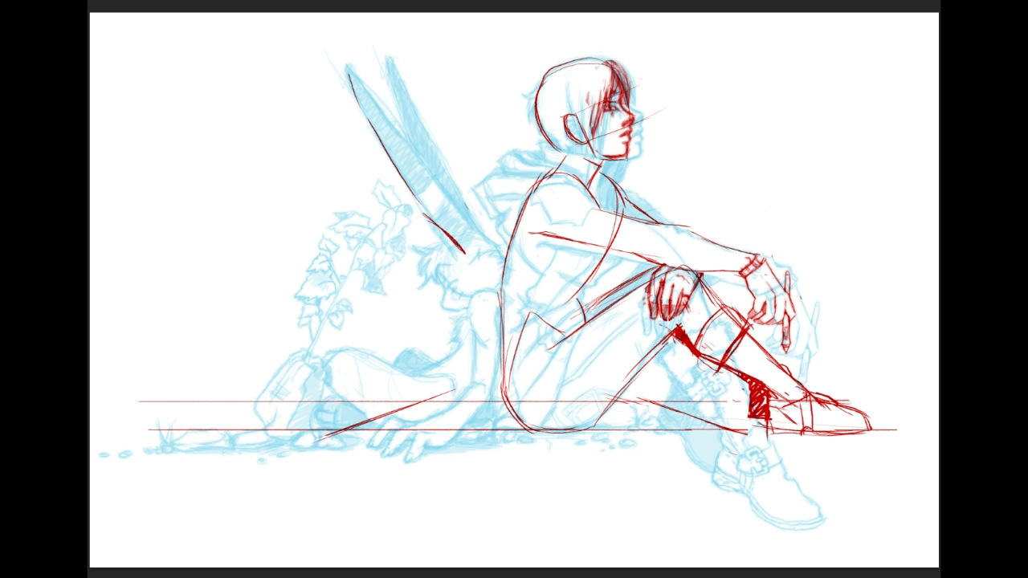
Step: Enlarge the whole red head slightly, rotate it counterclockwise around the neck and reposition it over the original head
mouse_move(567, 159)
mouse_down()
mouse_move(558, 32)
mouse_move(645, 166)
mouse_move(555, 159)
mouse_up()
key(ctrl+t)
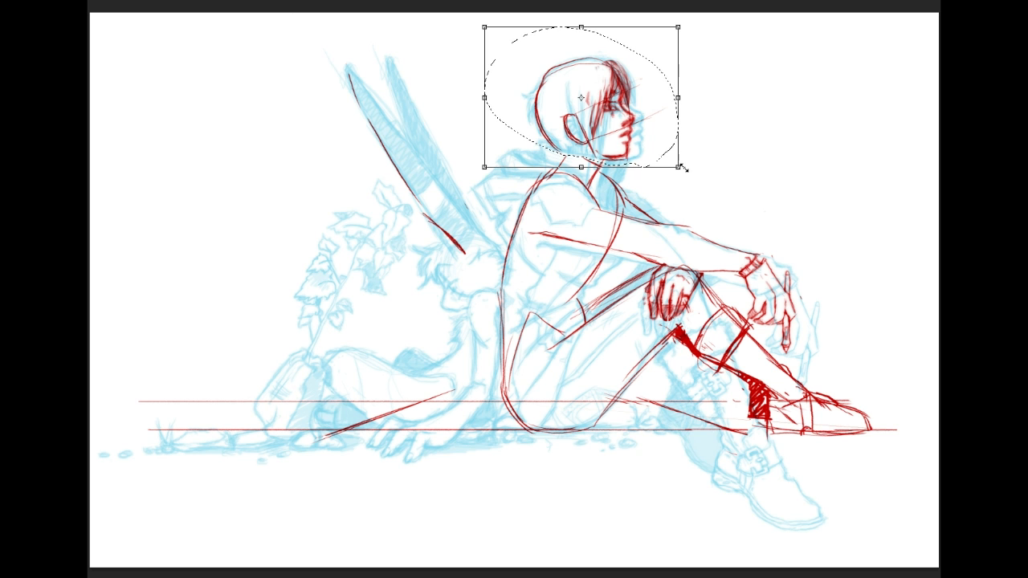
drag(678, 167, 688, 172)
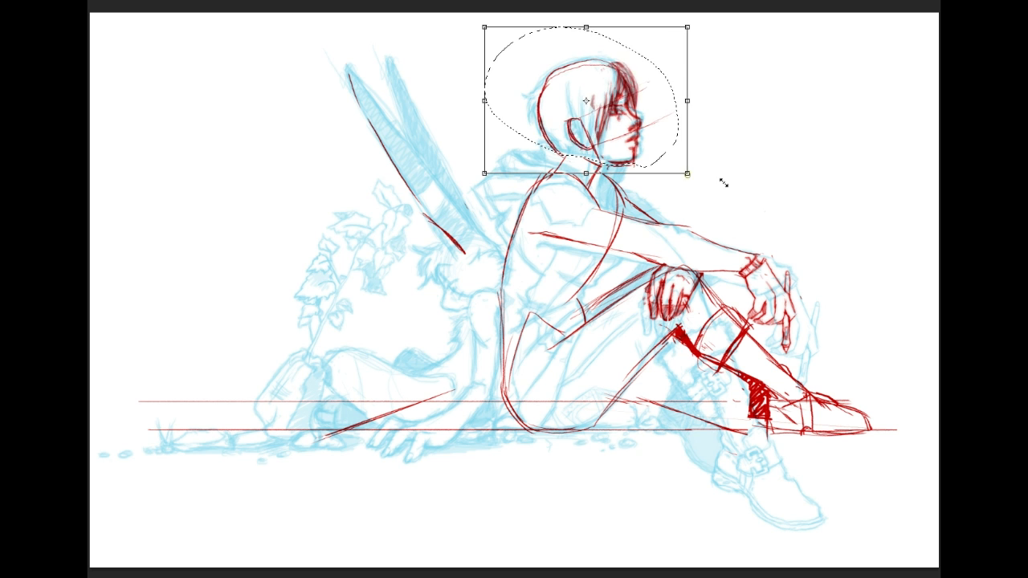
drag(585, 149, 583, 163)
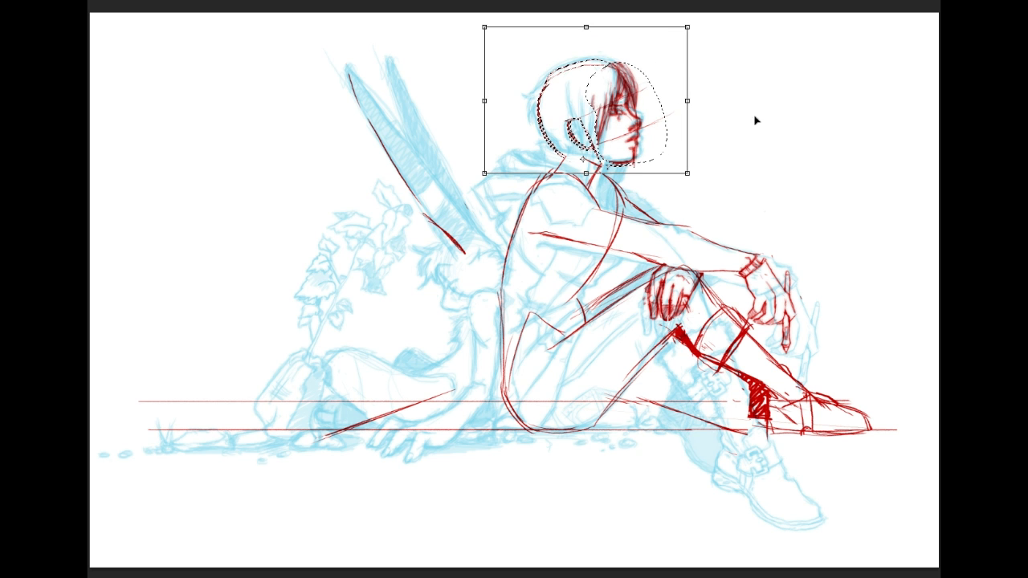
drag(764, 131, 747, 113)
drag(642, 135, 655, 127)
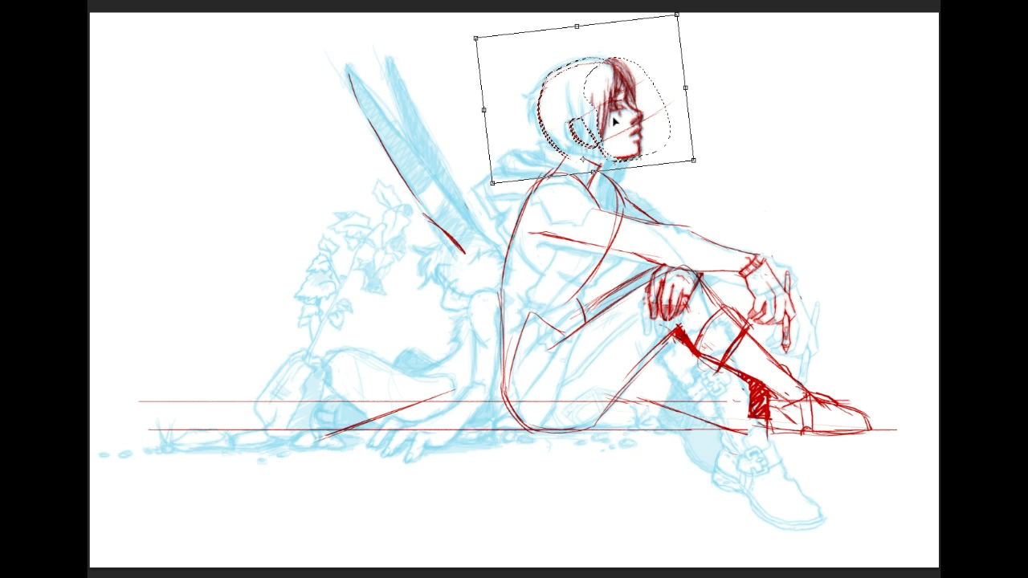
key(Return)
key(ctrl+d)
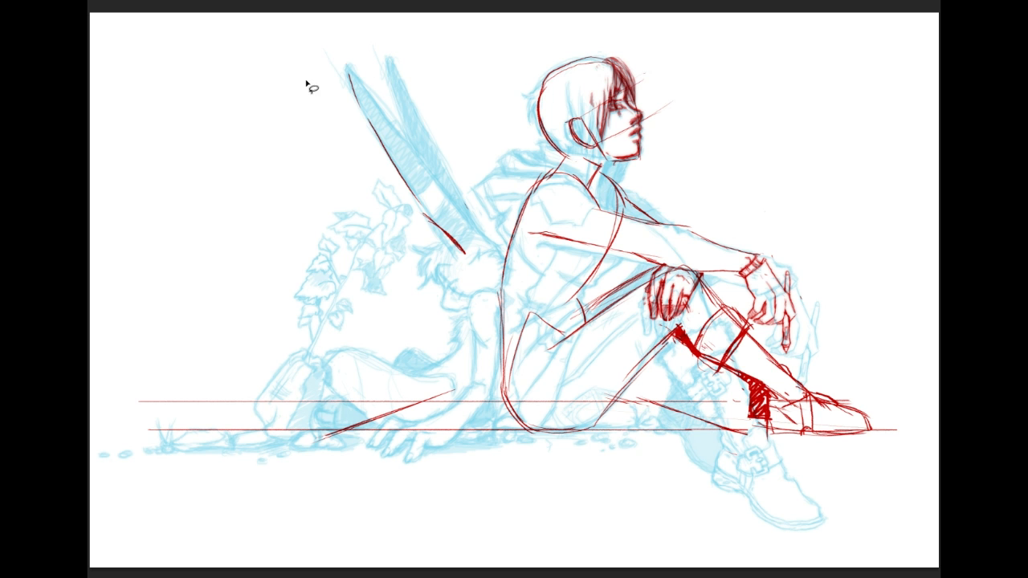
Step: Brighten the red lines of the copied hands and face with Hue/Saturation
key(ctrl+u)
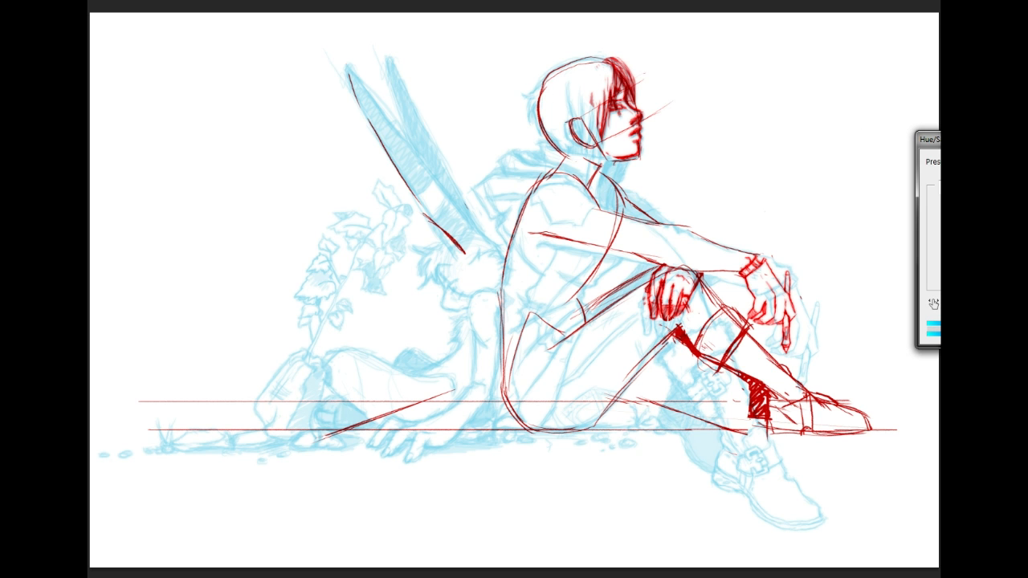
key(Return)
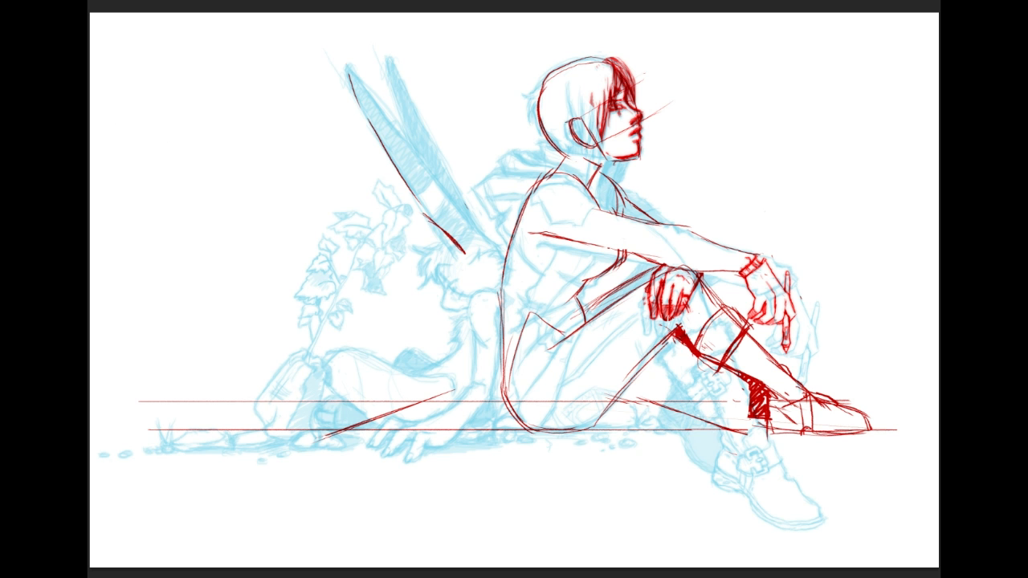
Step: Draw a curved line across the near shoulder to the upper arm, and redraw the front of the neck from jaw to collar
scroll(430, 282, up, 2)
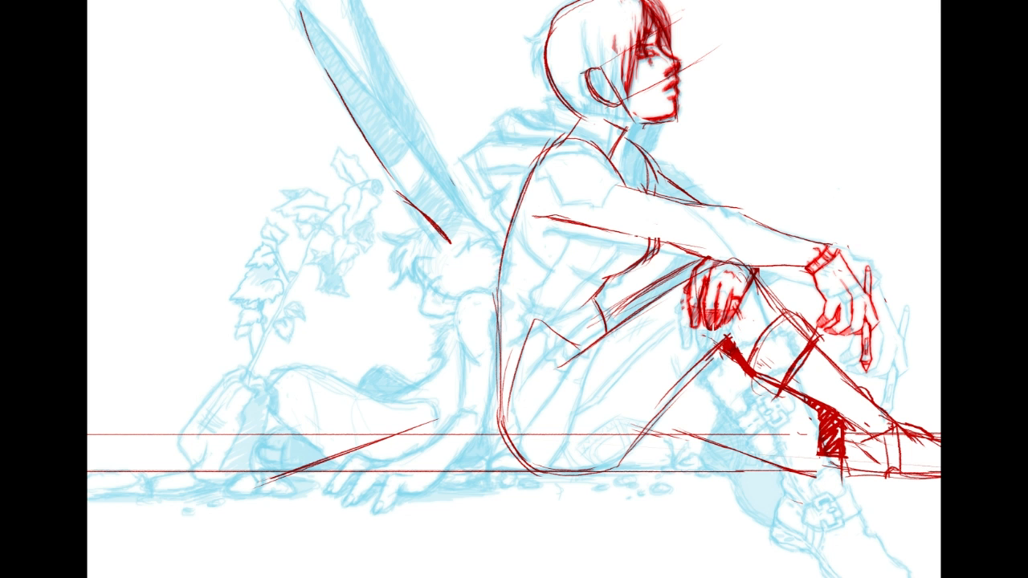
key(ctrl+plus)
drag(522, 137, 365, 541)
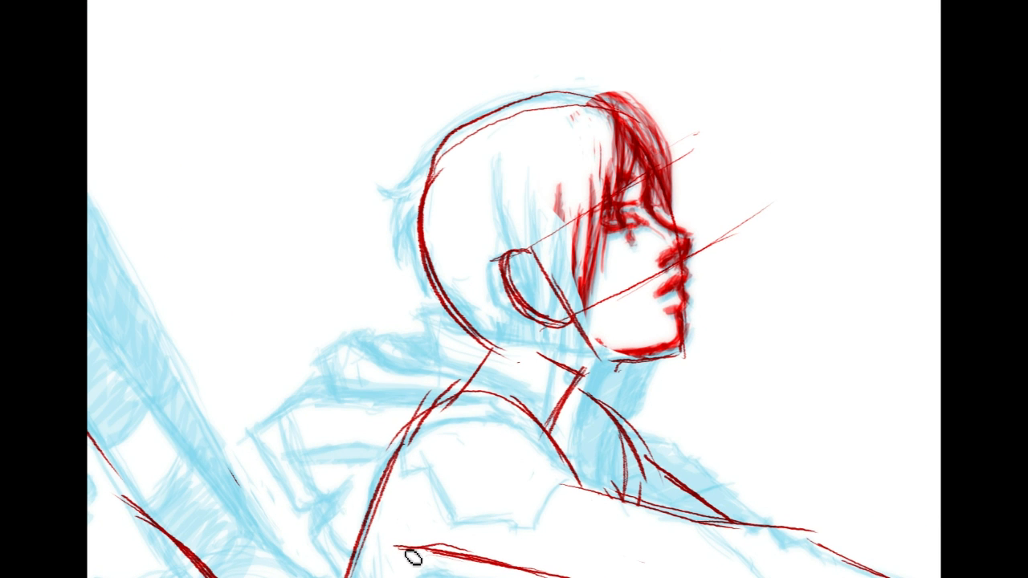
drag(572, 482, 405, 548)
mouse_move(547, 417)
mouse_down()
mouse_move(504, 445)
mouse_move(581, 429)
mouse_up()
drag(625, 388, 562, 478)
key(ctrl+z)
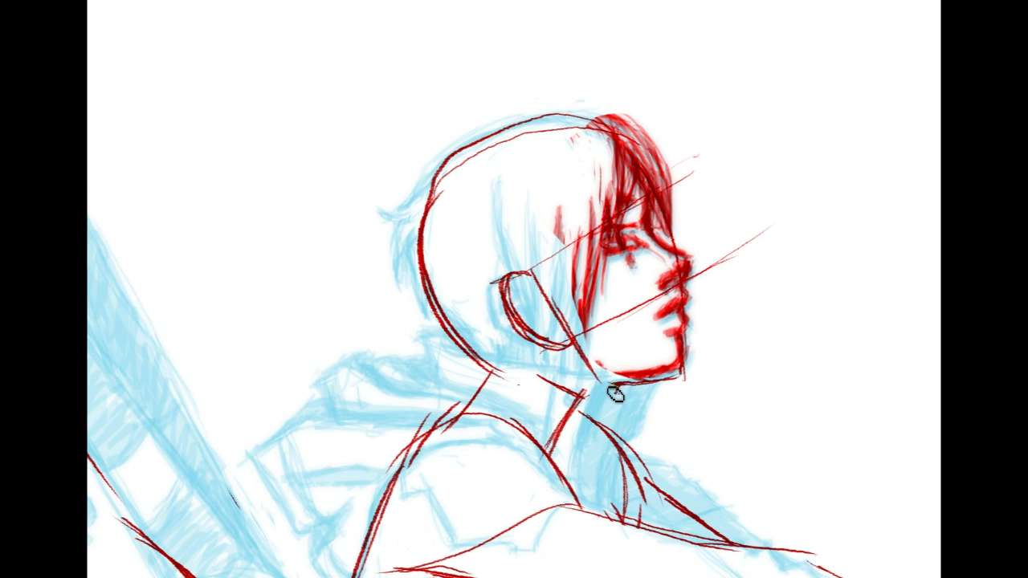
drag(619, 390, 560, 478)
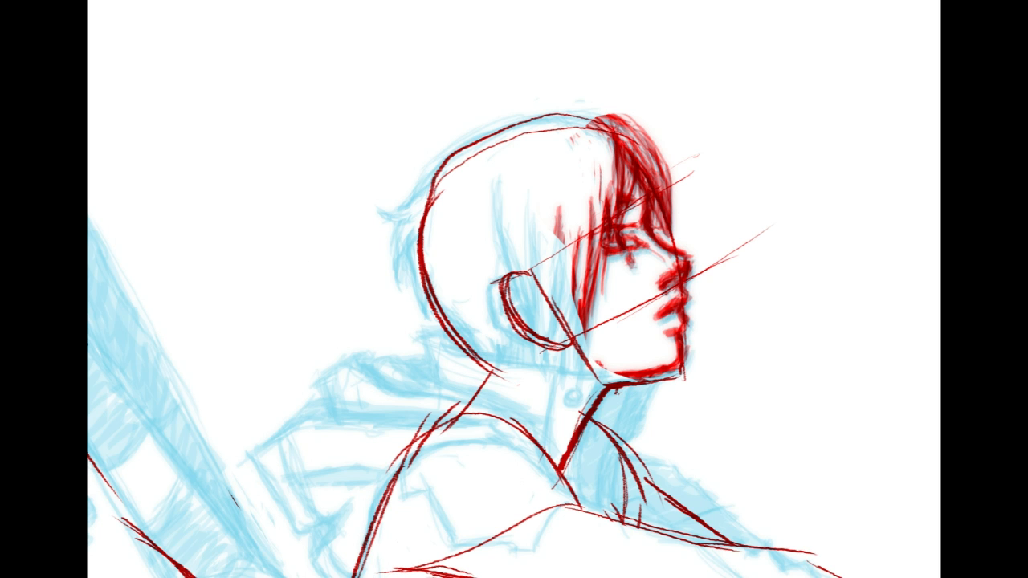
drag(593, 344, 556, 273)
drag(596, 130, 610, 121)
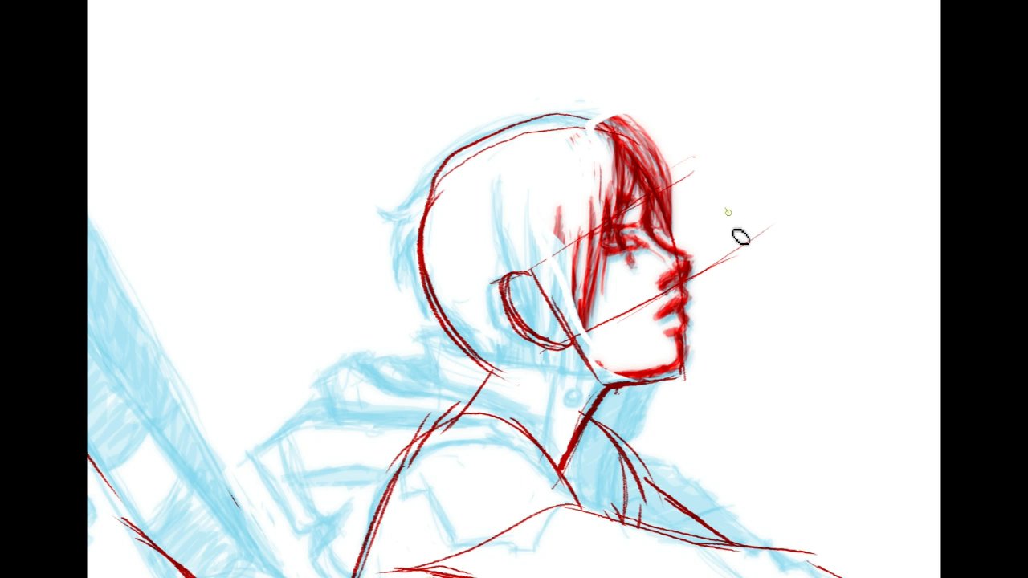
drag(611, 386, 574, 313)
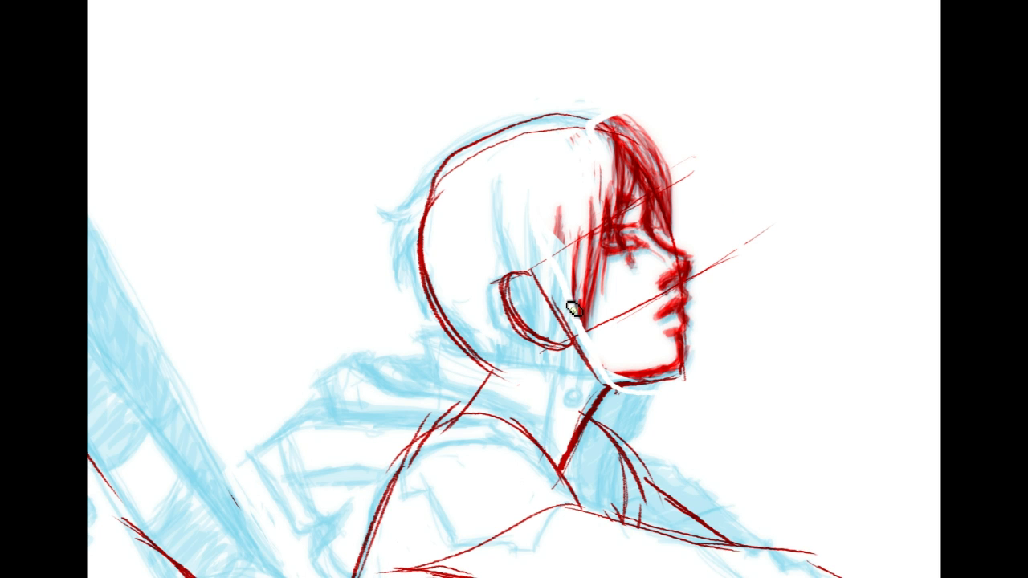
Step: Fade the copied face's line art and draw a clean red forehead curve over it
click(635, 286)
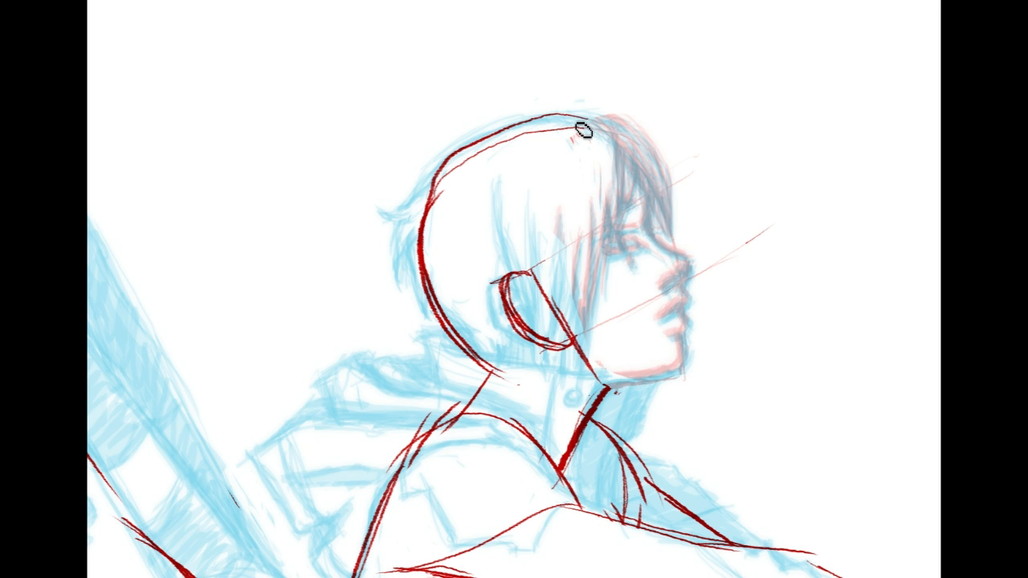
drag(610, 120, 657, 191)
drag(734, 184, 773, 246)
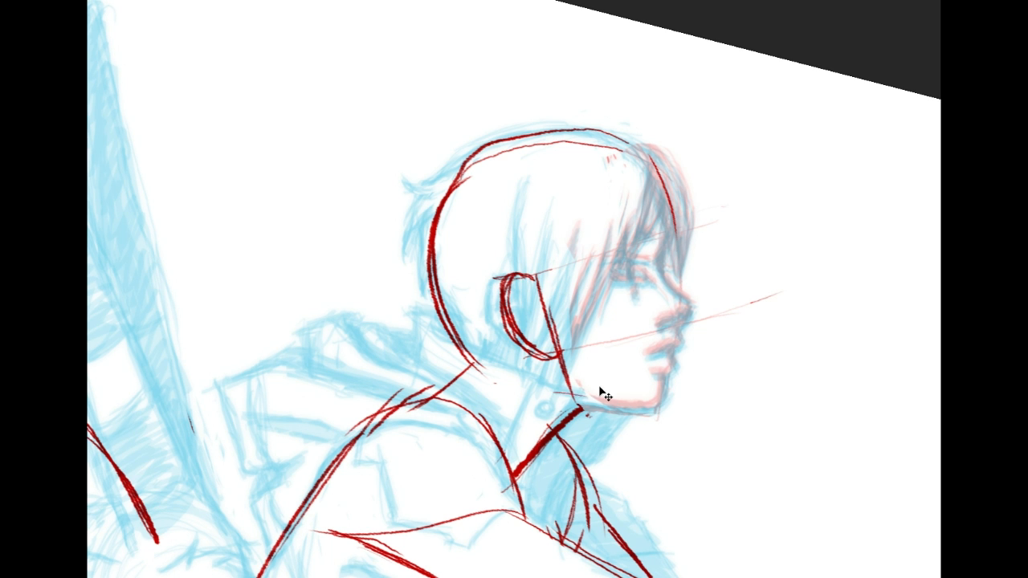
Step: Draw the underside of the jaw to the chin, a side-plane curve over the temple and the ear's inner curve
drag(664, 417, 556, 388)
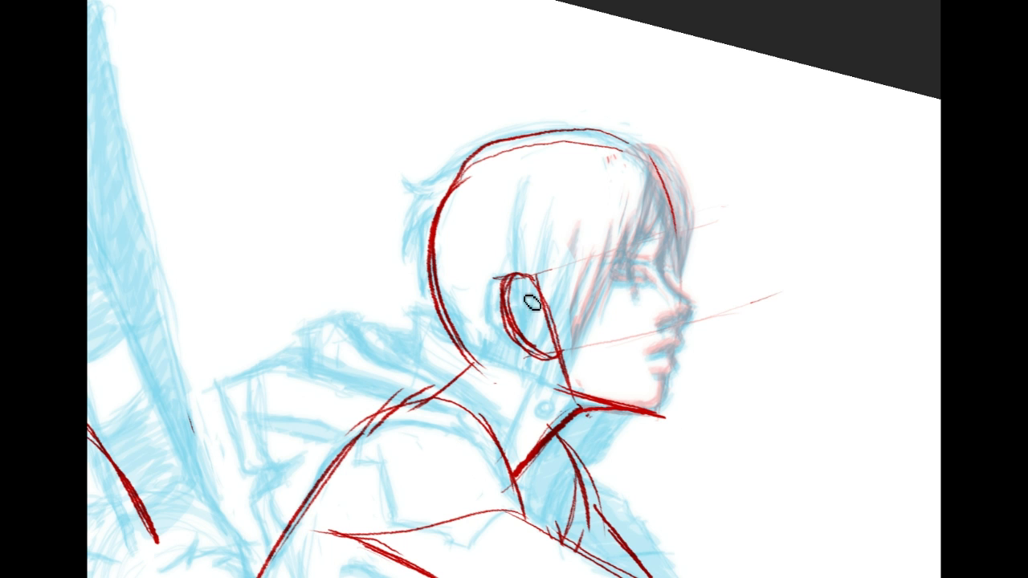
drag(454, 210, 540, 268)
mouse_move(517, 197)
mouse_down()
mouse_move(554, 324)
mouse_move(527, 212)
mouse_move(546, 306)
mouse_up()
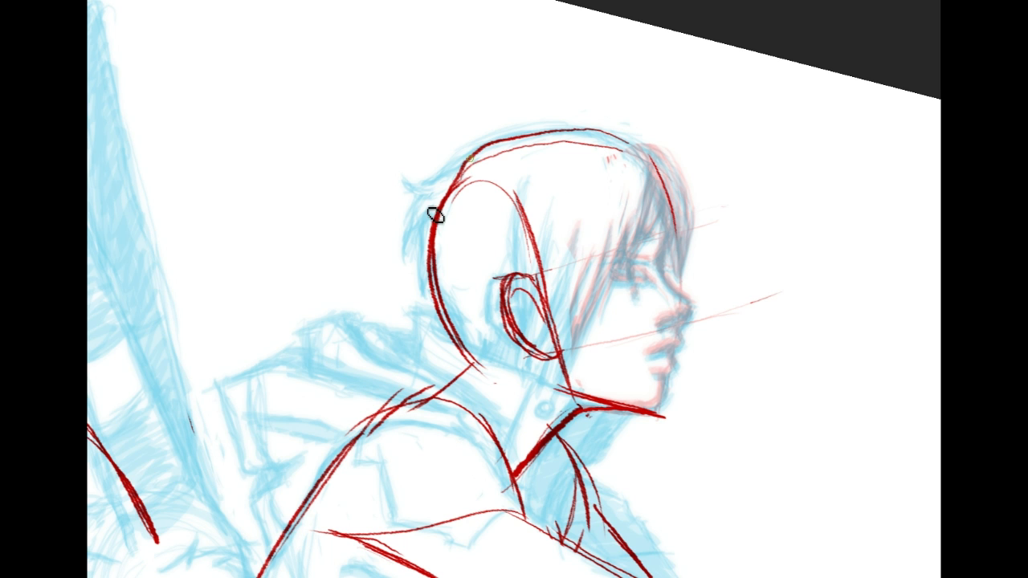
Step: Redraw the back of the skull slightly further out, from the crown to the nape, and erase the old inner contour
drag(471, 155, 425, 281)
mouse_move(438, 221)
mouse_down()
mouse_move(419, 262)
mouse_move(480, 371)
mouse_up()
drag(472, 159, 425, 290)
drag(442, 182, 419, 308)
mouse_move(466, 171)
mouse_down()
mouse_move(430, 273)
mouse_move(446, 239)
mouse_move(442, 257)
mouse_up()
key(ctrl+z)
drag(442, 309, 450, 323)
drag(447, 226, 459, 345)
mouse_move(441, 265)
mouse_down()
mouse_move(459, 341)
mouse_move(498, 372)
mouse_up()
mouse_move(453, 335)
mouse_down()
mouse_move(482, 374)
mouse_move(485, 356)
mouse_move(518, 388)
mouse_up()
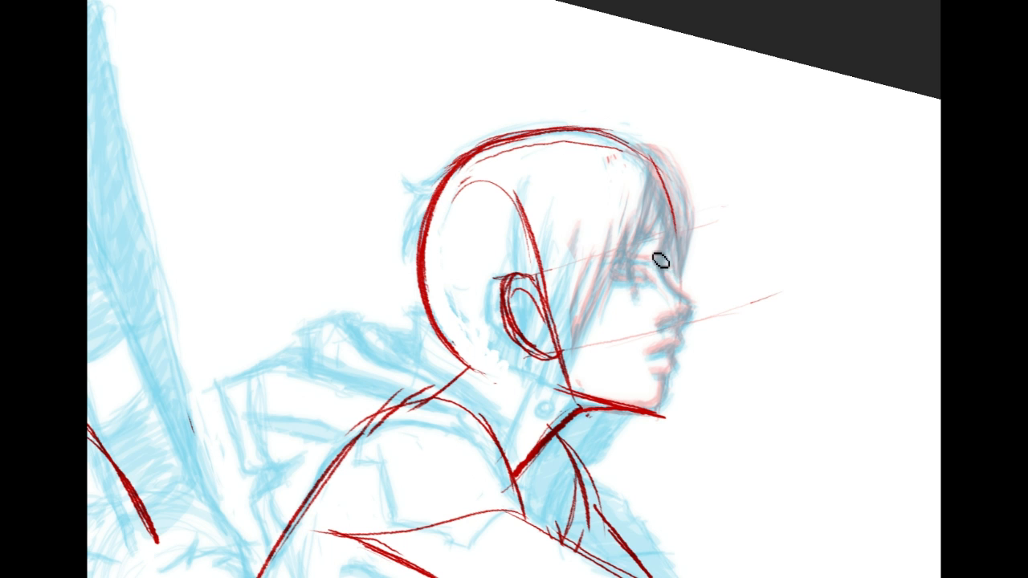
Step: Draw the bridge of the nose over the faded face and try a restated forehead line above it
drag(662, 278, 689, 309)
mouse_move(667, 255)
mouse_down()
mouse_move(636, 146)
mouse_move(663, 254)
mouse_up()
drag(652, 170, 675, 241)
key(ctrl+z)
drag(646, 176, 659, 232)
mouse_move(565, 402)
mouse_down()
mouse_move(579, 366)
mouse_move(547, 197)
mouse_move(496, 174)
mouse_move(451, 201)
mouse_move(482, 371)
mouse_move(559, 398)
mouse_up()
key(ctrl+t)
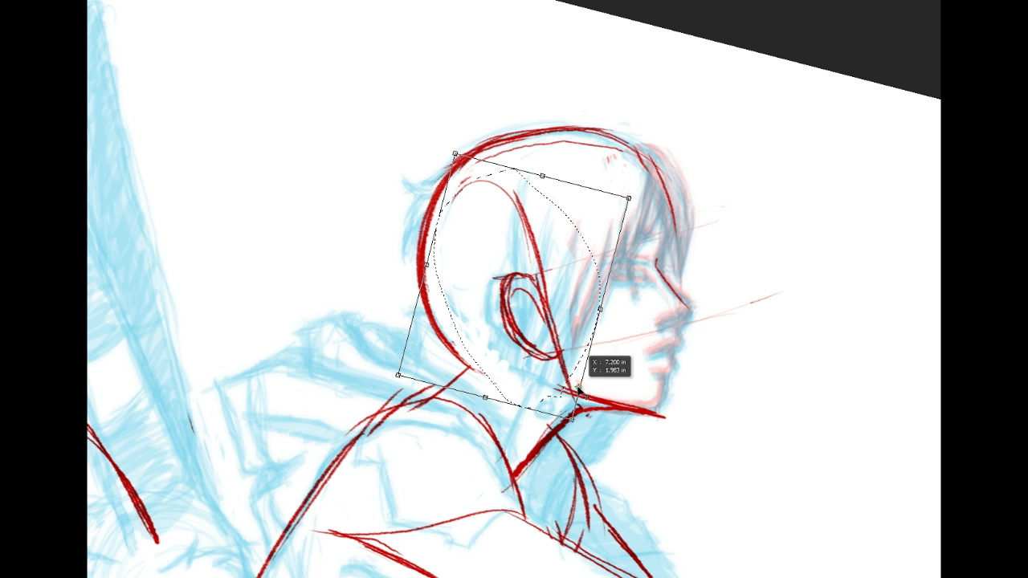
drag(565, 147, 593, 160)
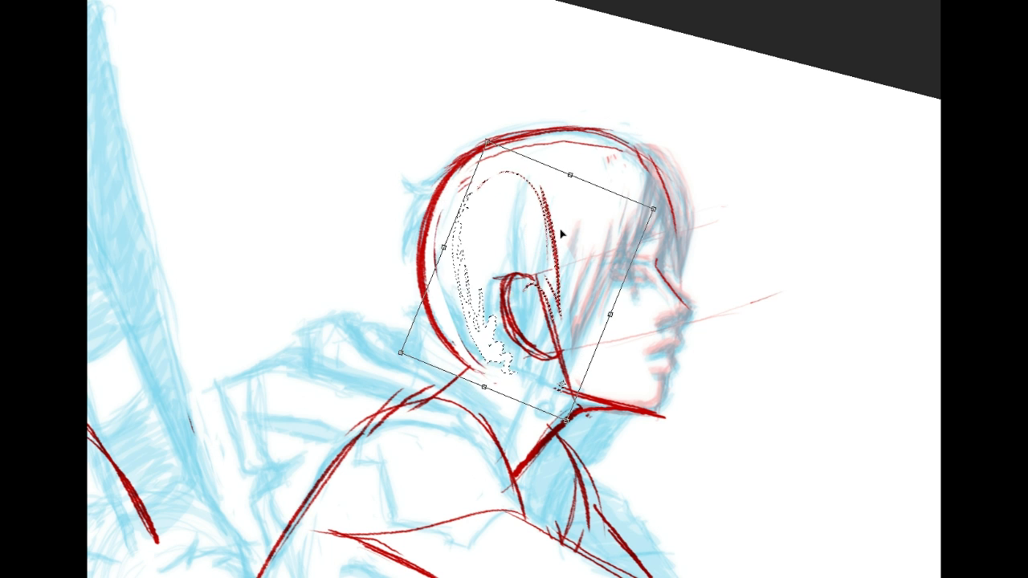
key(ctrl+z)
key(Escape)
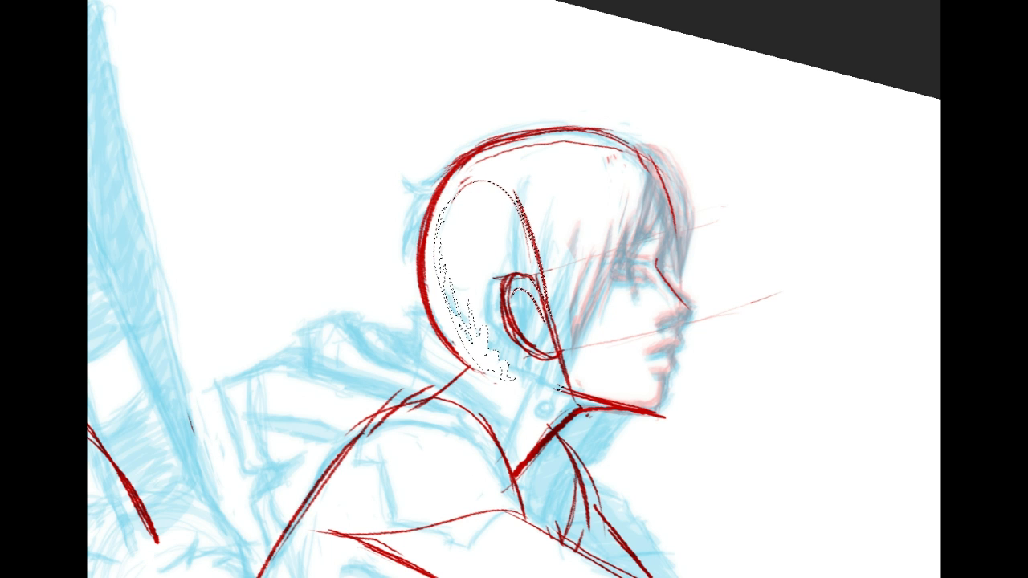
key(ctrl+z)
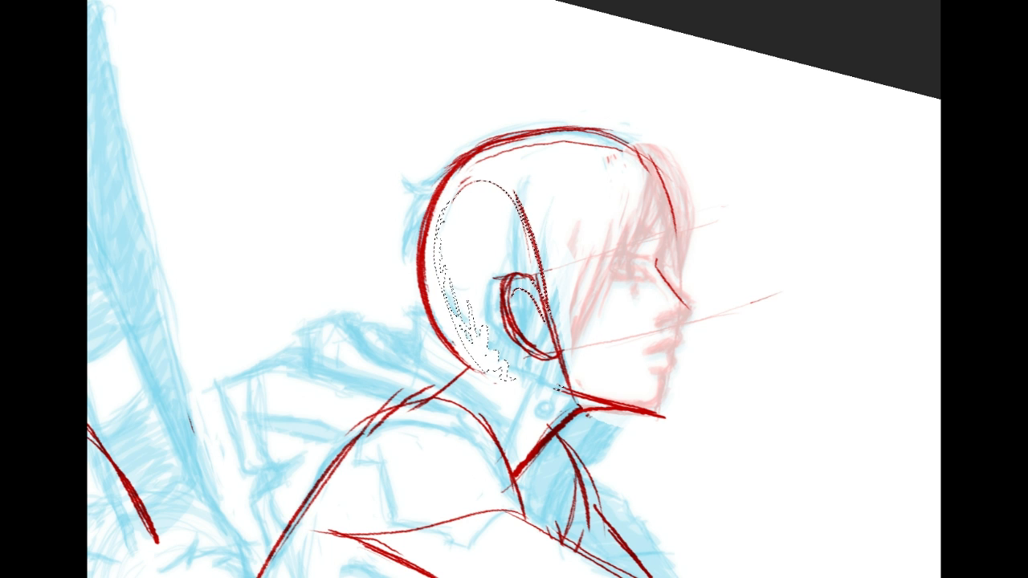
key(ctrl+z)
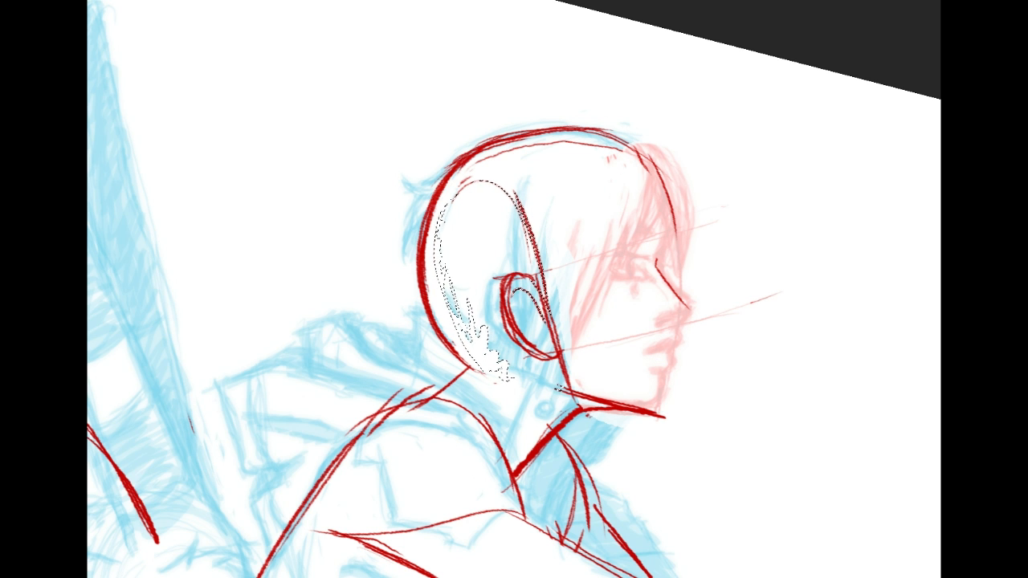
key(ctrl+shift+z)
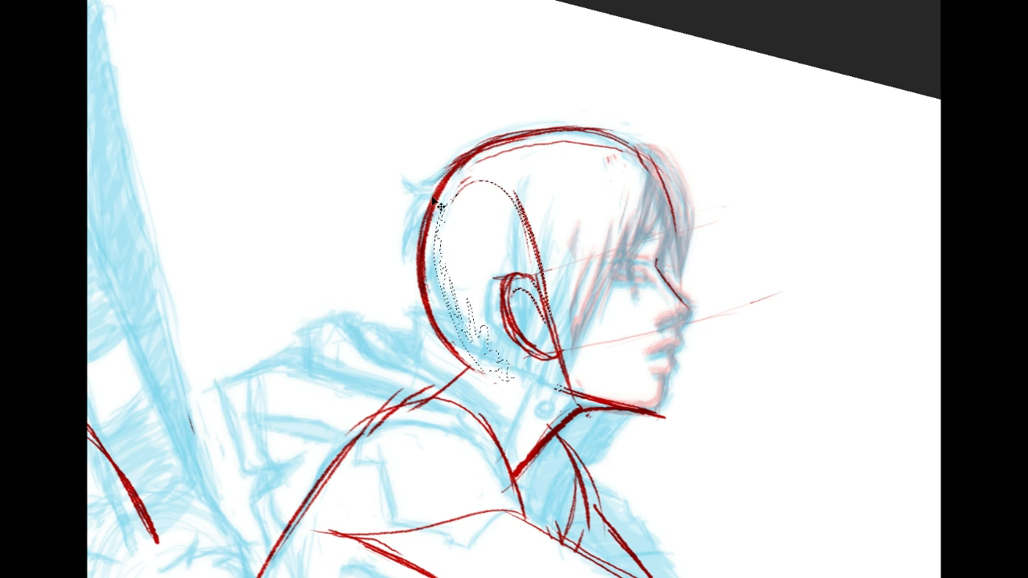
Step: Select the ear and temple curve and rotate them slightly clockwise around the jaw corner toward the face
drag(597, 252, 580, 385)
drag(514, 363, 450, 205)
key(ctrl+t)
mouse_move(591, 146)
mouse_down()
mouse_move(616, 159)
mouse_move(606, 163)
mouse_up()
key(Return)
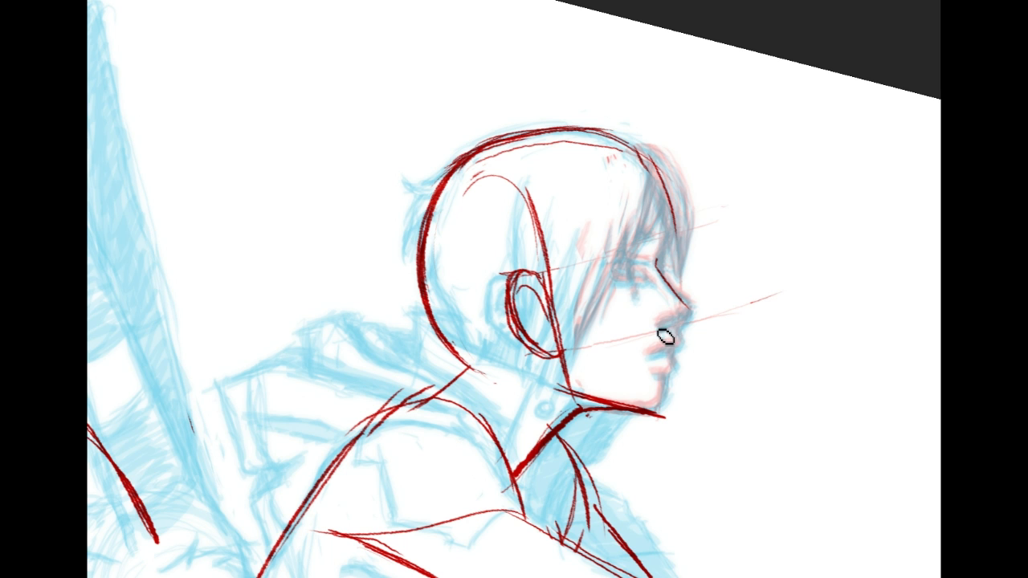
Step: Draw the nose, lips and chin profile over the faded face, and add a thin cheek contour down to the jaw
mouse_move(663, 326)
mouse_down()
mouse_move(673, 333)
mouse_move(696, 317)
mouse_up()
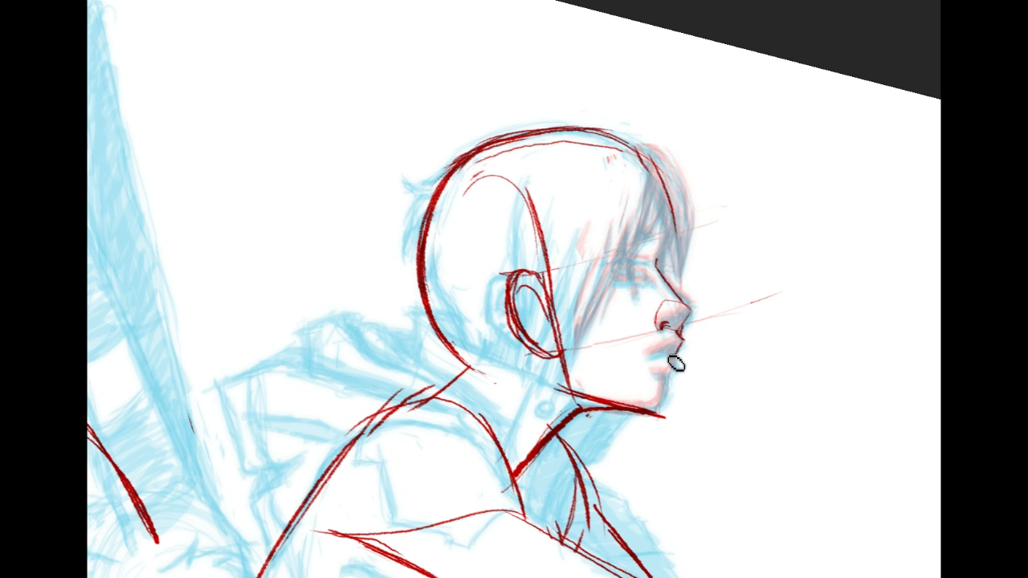
mouse_move(679, 347)
mouse_down()
mouse_move(649, 355)
mouse_move(679, 371)
mouse_move(669, 406)
mouse_up()
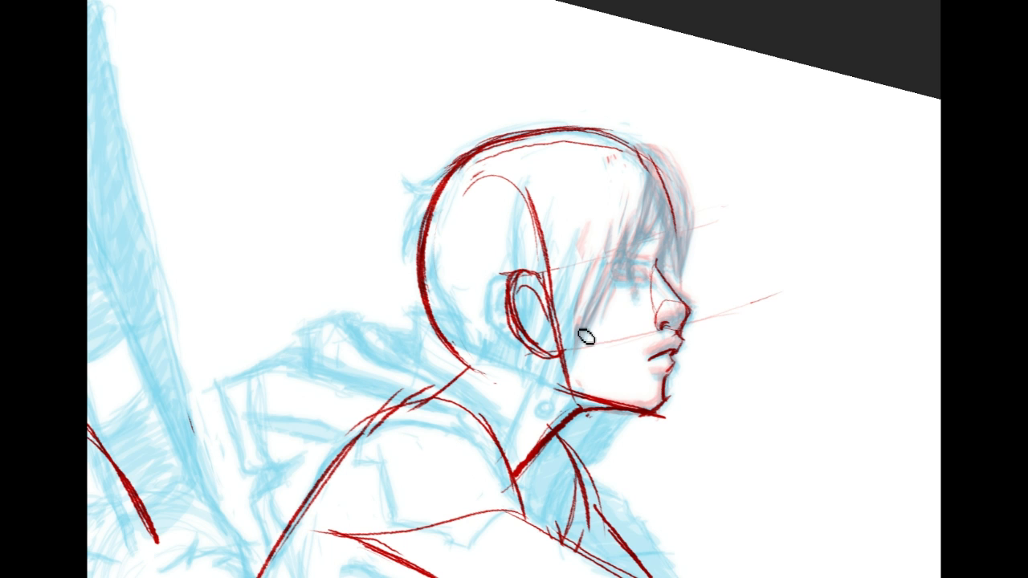
drag(550, 270, 617, 402)
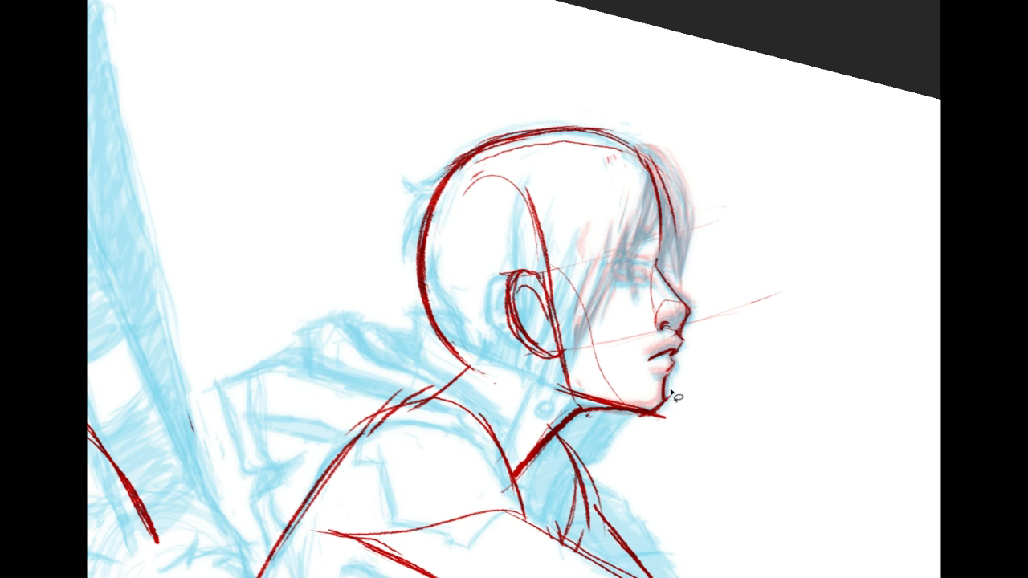
Step: Select the front of the face from forehead to chin and rotate it slightly clockwise around the chin
mouse_move(619, 315)
mouse_down()
mouse_move(593, 221)
mouse_move(607, 175)
mouse_up()
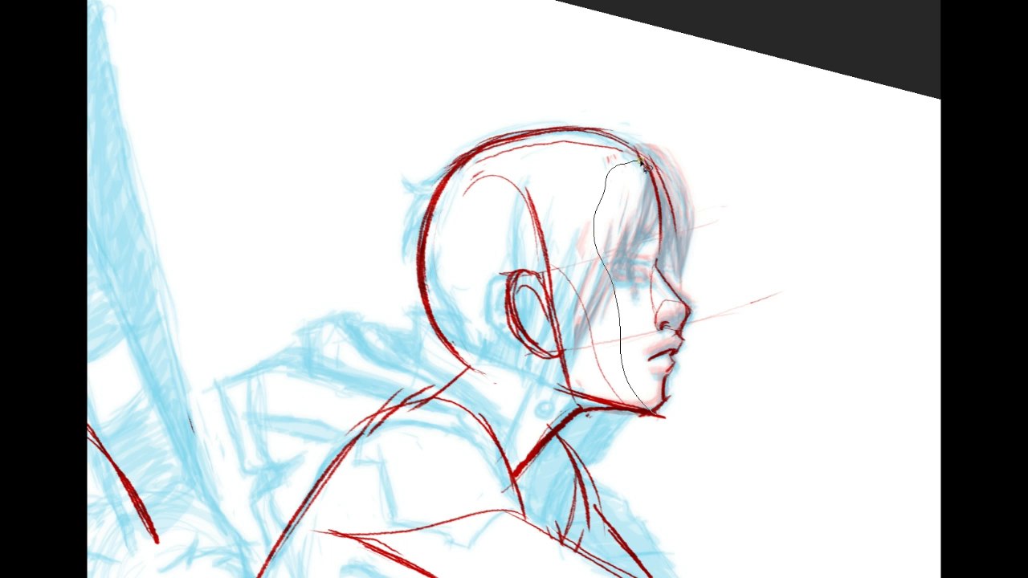
mouse_move(707, 312)
mouse_down()
mouse_move(712, 347)
mouse_move(700, 392)
mouse_up()
drag(637, 332, 631, 325)
key(ctrl+t)
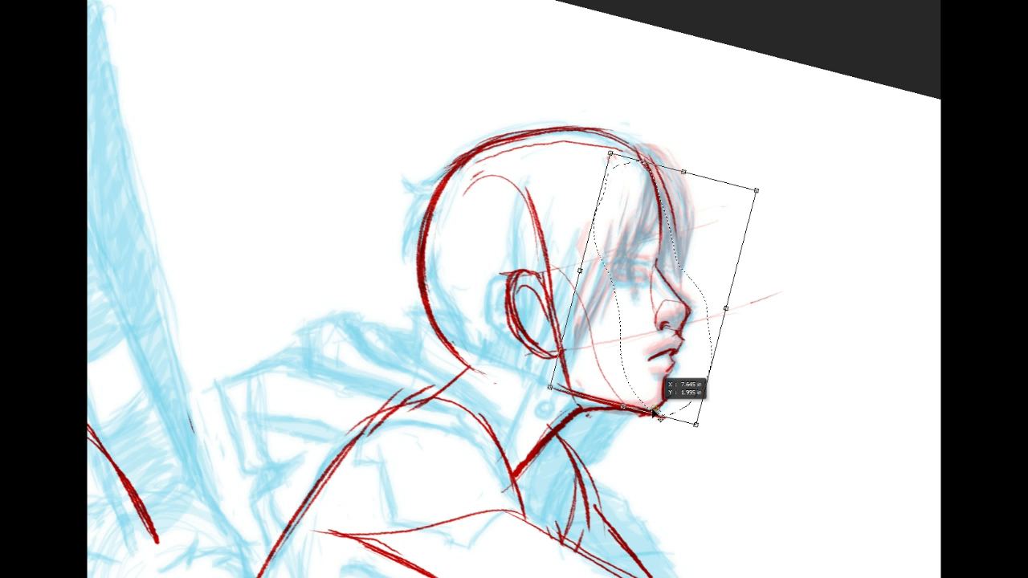
mouse_move(704, 133)
mouse_down()
mouse_move(719, 133)
mouse_move(709, 133)
mouse_up()
key(Return)
key(ctrl+d)
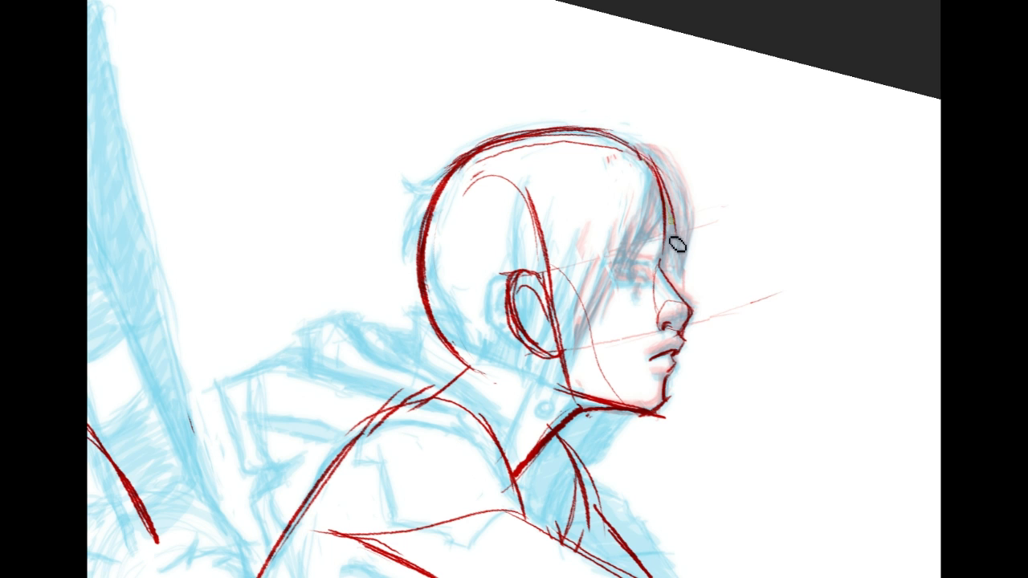
Step: Thicken the line between forehead and nose bridge, and shift the nose, mouth and chin slightly forward
drag(671, 219, 675, 277)
drag(621, 367, 607, 277)
drag(654, 319, 679, 318)
key(ctrl+d)
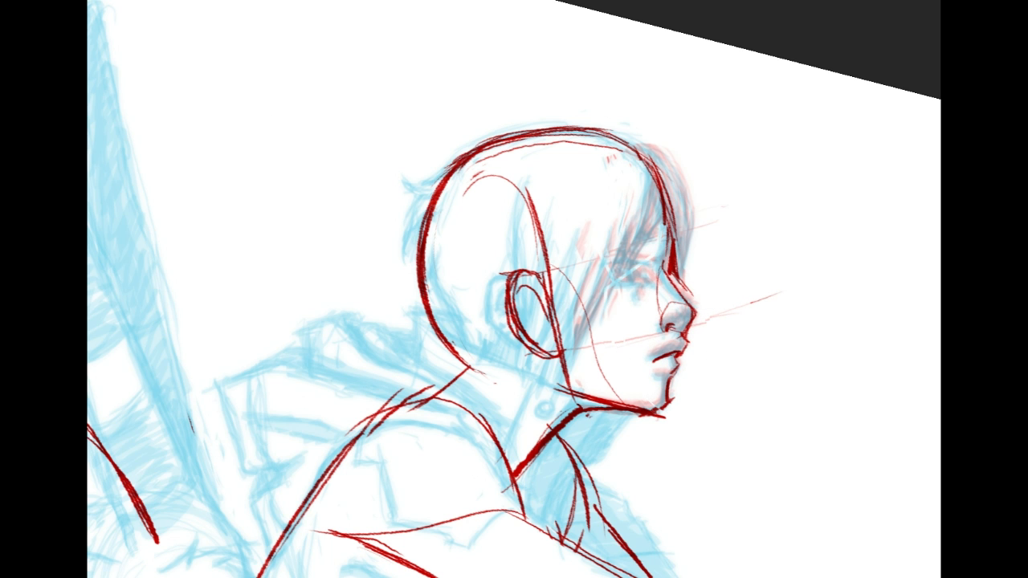
Step: Erase the faded hair and face art, the old forehead lines and the excess construction lines around the mouth and jaw
mouse_move(699, 263)
mouse_down()
mouse_move(680, 230)
mouse_move(684, 285)
mouse_move(677, 208)
mouse_move(645, 124)
mouse_move(680, 229)
mouse_move(636, 177)
mouse_move(601, 287)
mouse_move(643, 288)
mouse_move(641, 236)
mouse_move(598, 299)
mouse_up()
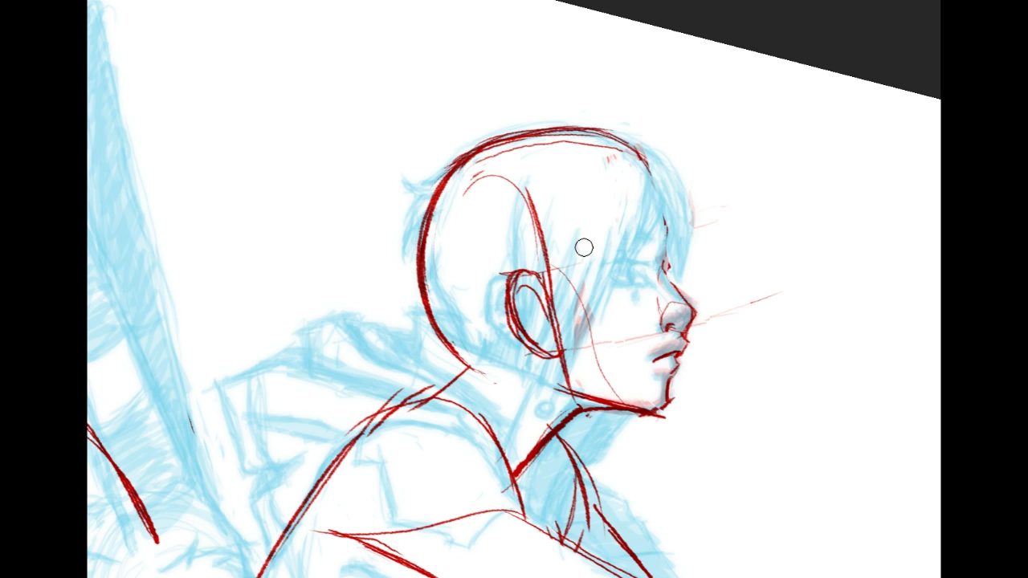
drag(680, 274, 709, 311)
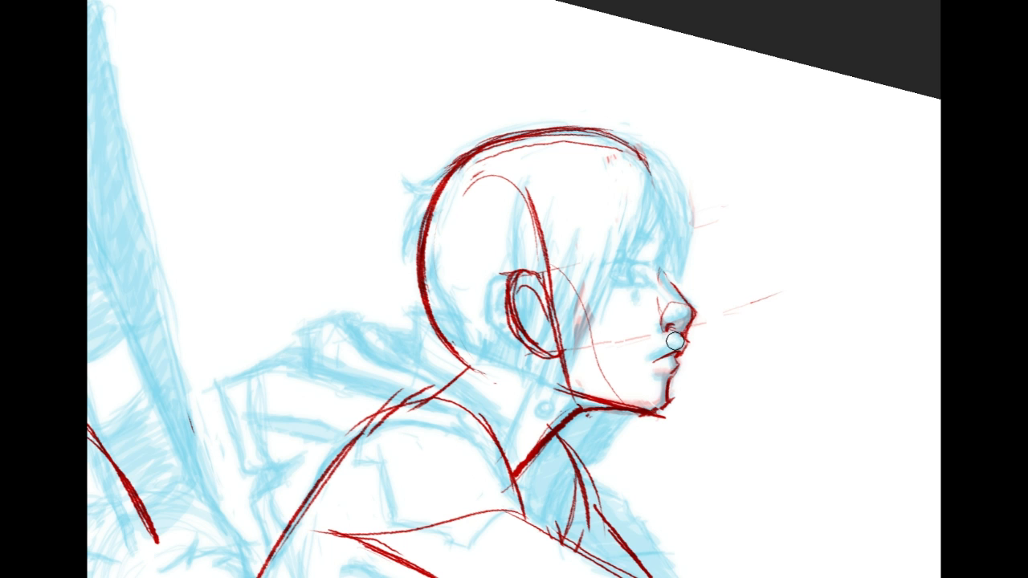
drag(654, 386, 592, 381)
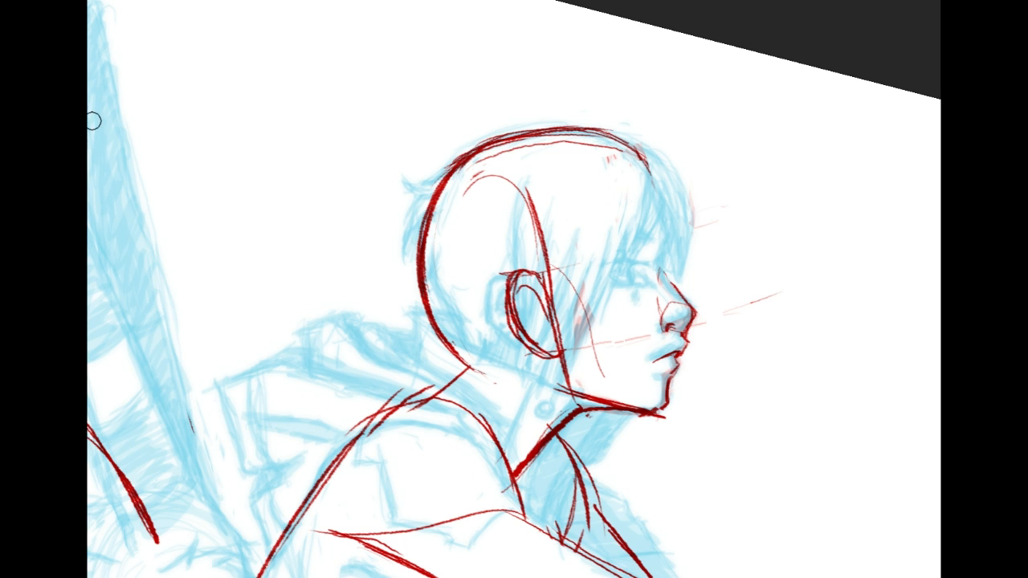
Step: Redraw the forehead contour from the crown to the nose bridge, undoing the surplus last strokes
mouse_move(569, 142)
mouse_down()
mouse_move(647, 182)
mouse_move(665, 205)
mouse_up()
drag(622, 148, 667, 207)
drag(649, 164, 670, 244)
mouse_move(664, 201)
mouse_down()
mouse_move(671, 241)
mouse_move(662, 306)
mouse_move(674, 259)
mouse_up()
mouse_move(680, 294)
mouse_down()
mouse_move(672, 245)
mouse_move(677, 294)
mouse_up()
drag(654, 183, 666, 243)
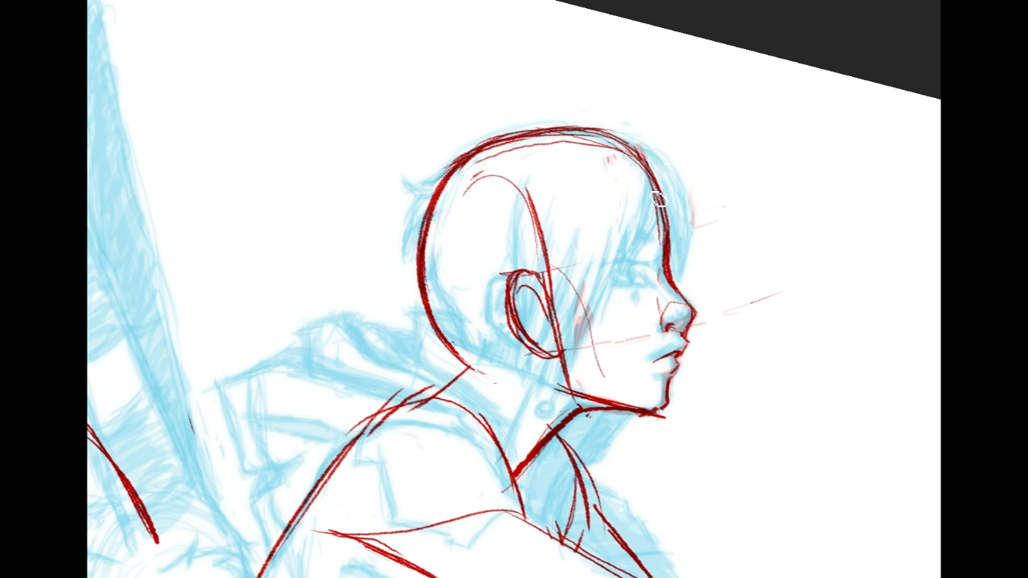
key(ctrl+z)
key(ctrl+z)
Step: Draw the arched eyebrow and the side-view eye with its lid crease and iris
drag(598, 234, 647, 221)
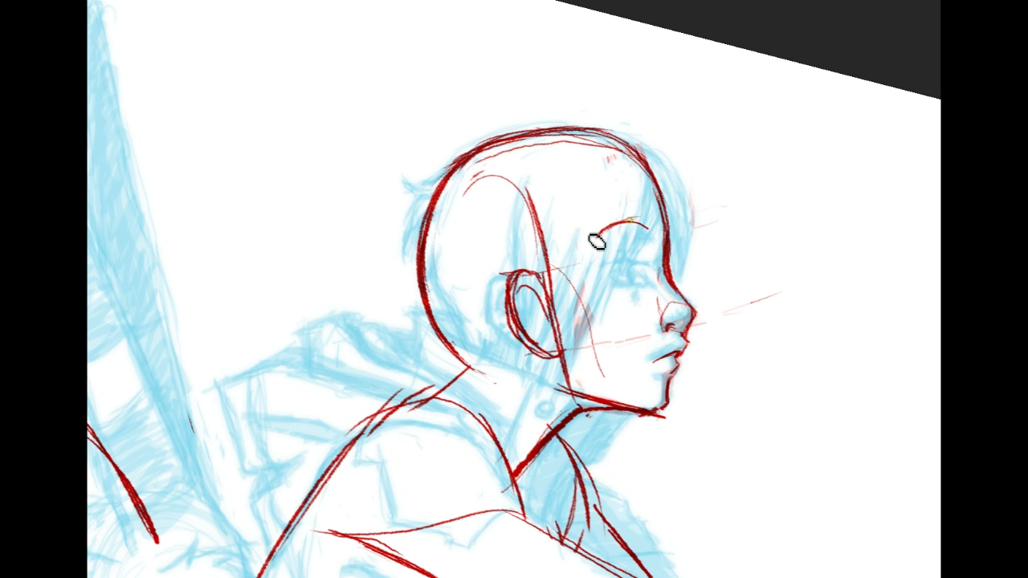
drag(615, 273, 637, 278)
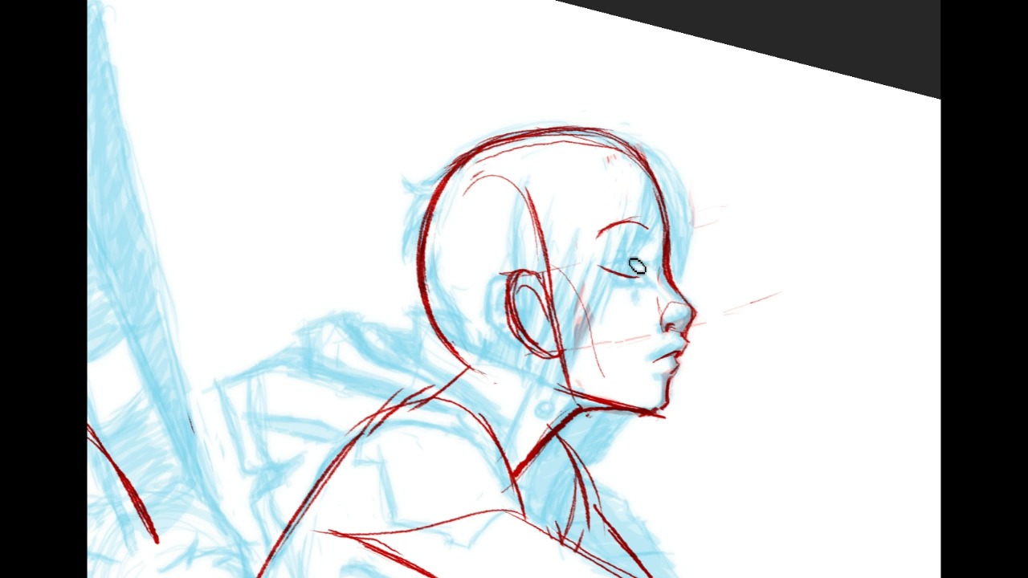
mouse_move(647, 259)
mouse_down()
mouse_move(603, 267)
mouse_move(643, 273)
mouse_move(647, 263)
mouse_up()
mouse_move(641, 259)
mouse_down()
mouse_move(604, 267)
mouse_move(642, 275)
mouse_up()
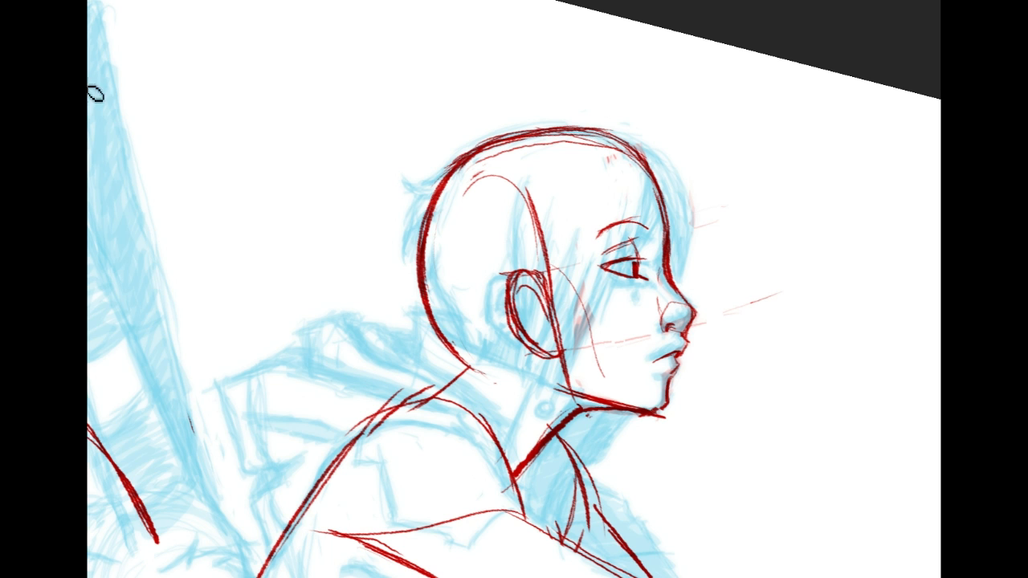
Step: Select the ear and move it slightly up along the side of the head
drag(510, 359, 506, 357)
drag(549, 300, 545, 286)
key(ctrl+d)
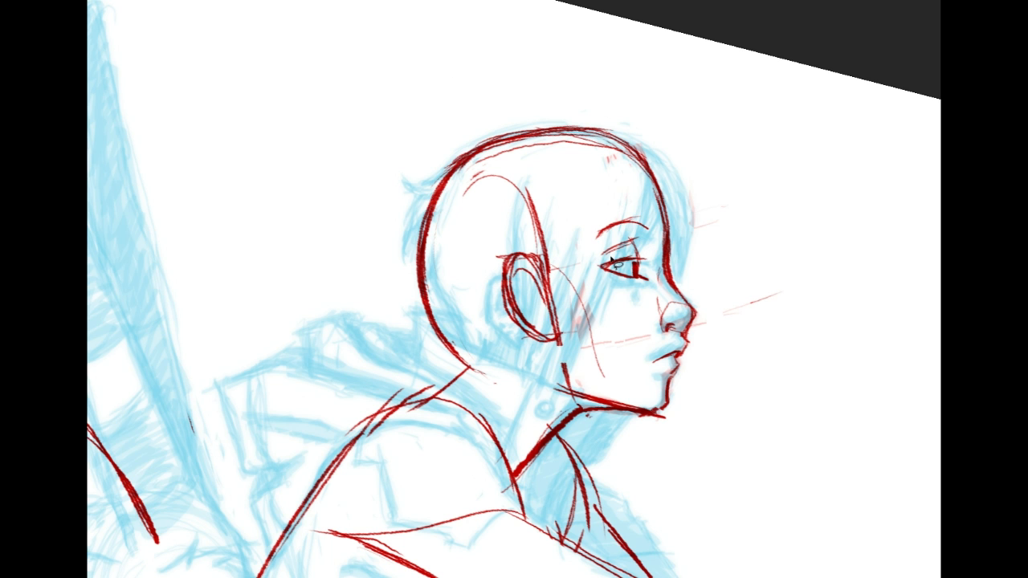
Step: Select the eye and eyebrow, lower and tilt them slightly, and scale them down a little
mouse_move(625, 207)
mouse_down()
mouse_move(655, 229)
mouse_move(655, 283)
mouse_move(609, 286)
mouse_move(589, 254)
mouse_move(640, 265)
mouse_up()
key(ctrl+t)
key(Return)
key(ctrl+d)
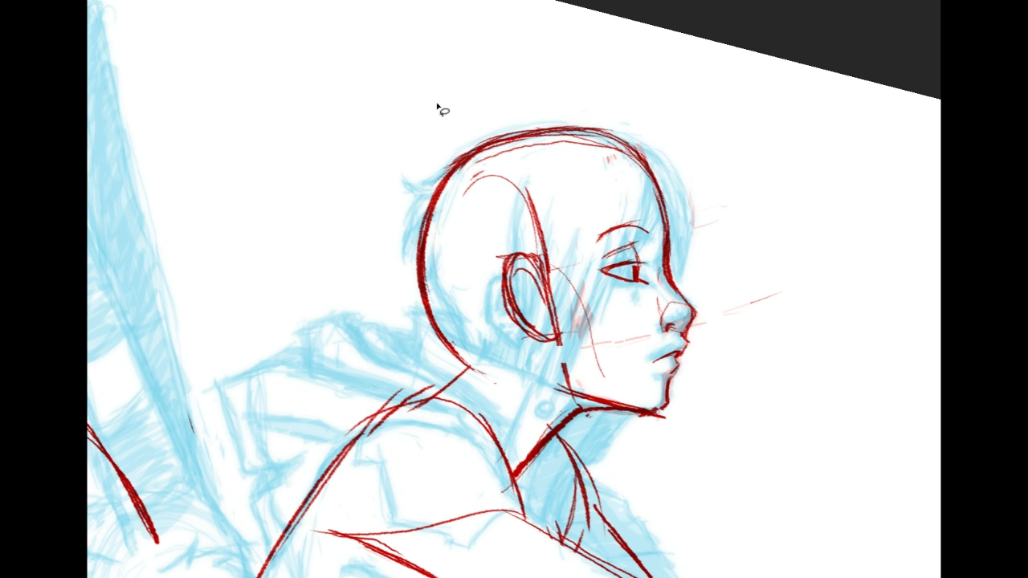
drag(587, 276, 597, 269)
key(ctrl+t)
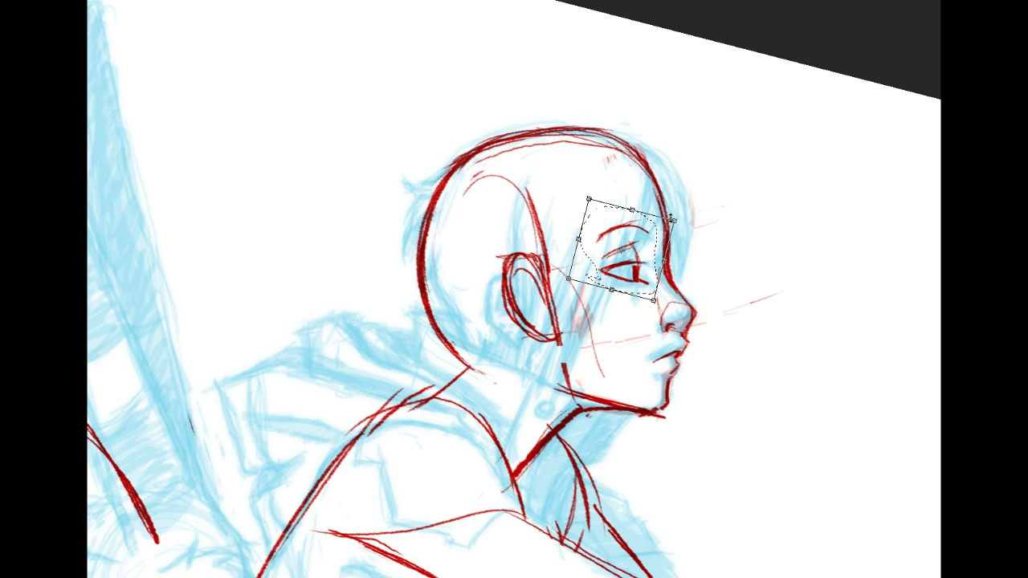
drag(676, 220, 672, 223)
key(Return)
key(ctrl+d)
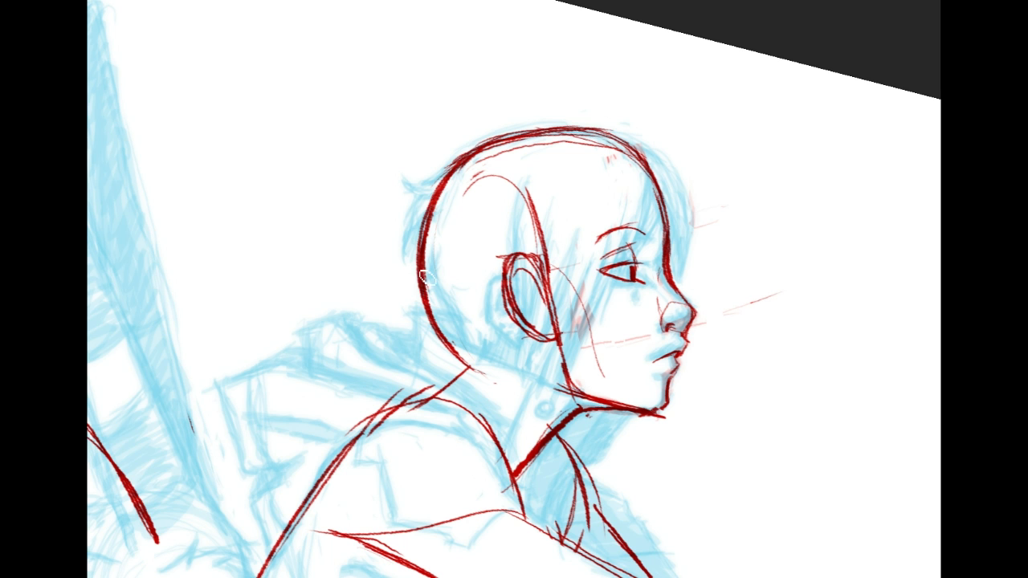
Step: Reinforce the skull contour from the crown to the nape, clean up the inner crown line and darken the eye's lower lid
drag(453, 338, 466, 372)
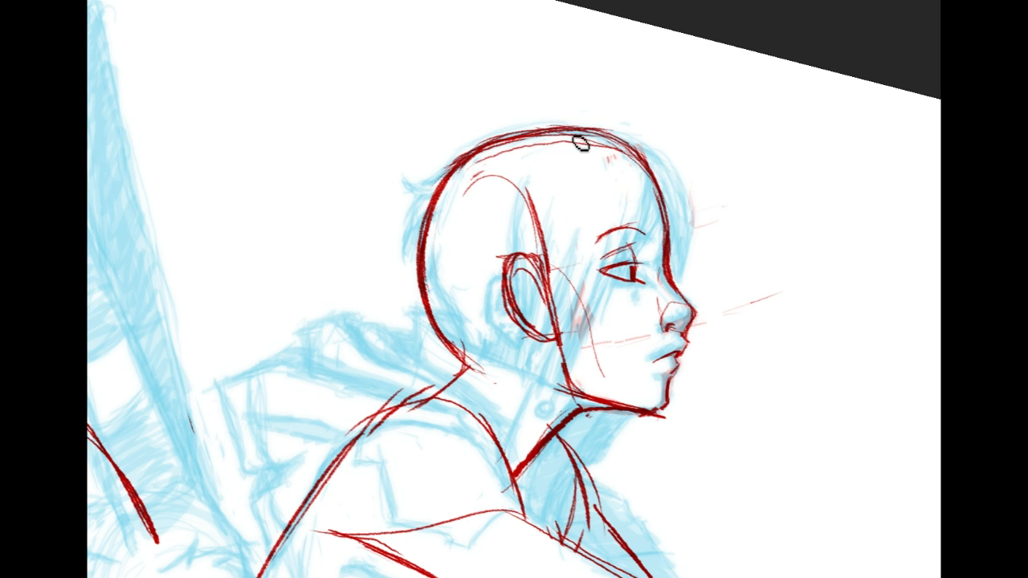
drag(457, 154, 419, 237)
mouse_move(440, 172)
mouse_down()
mouse_move(442, 313)
mouse_move(433, 281)
mouse_move(469, 360)
mouse_up()
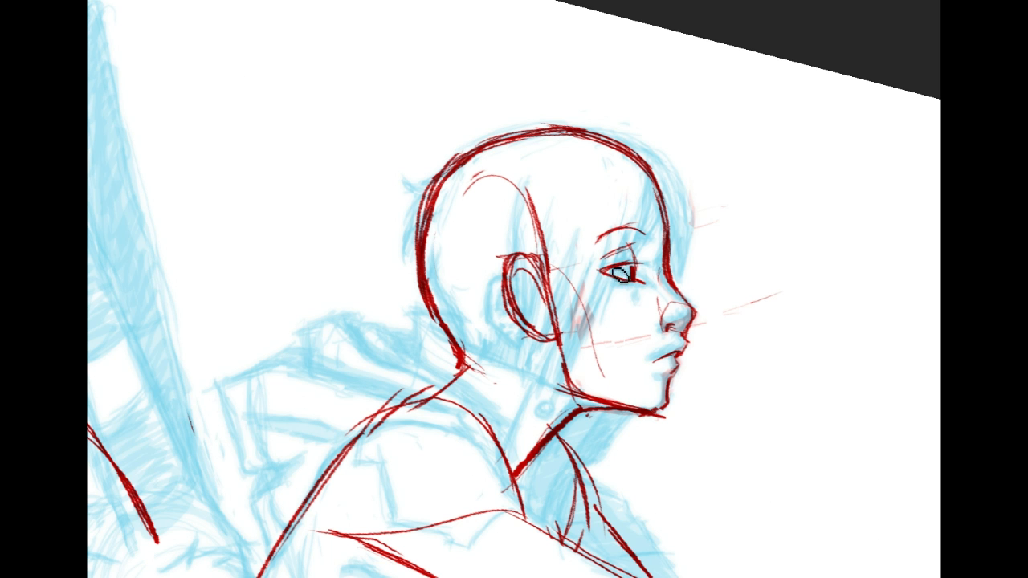
drag(615, 274, 634, 283)
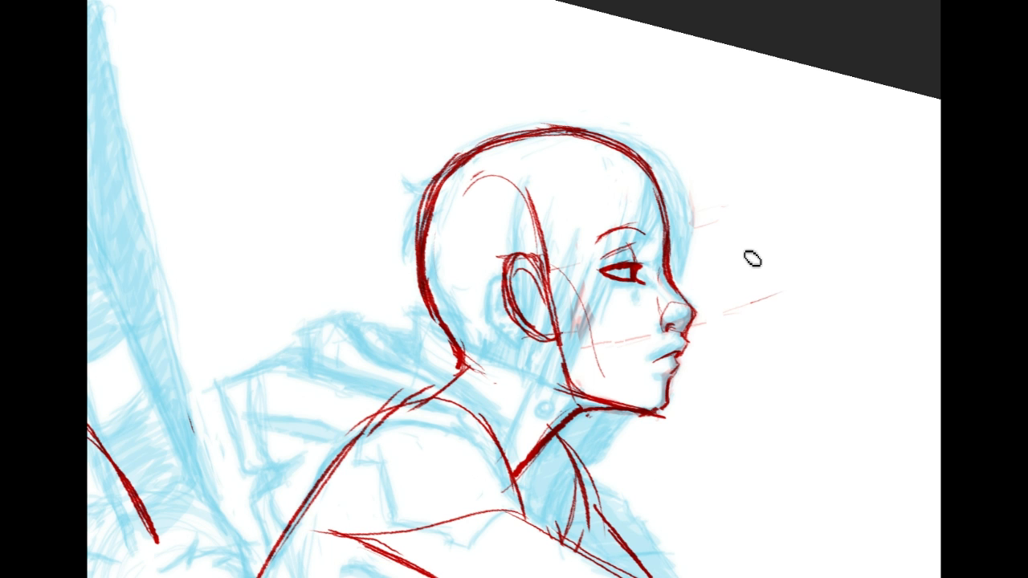
Step: Sketch a sample front-view eye in front of the face and cut it away
mouse_move(733, 255)
mouse_down()
mouse_move(787, 239)
mouse_move(780, 257)
mouse_move(750, 266)
mouse_move(778, 247)
mouse_move(748, 264)
mouse_move(760, 249)
mouse_up()
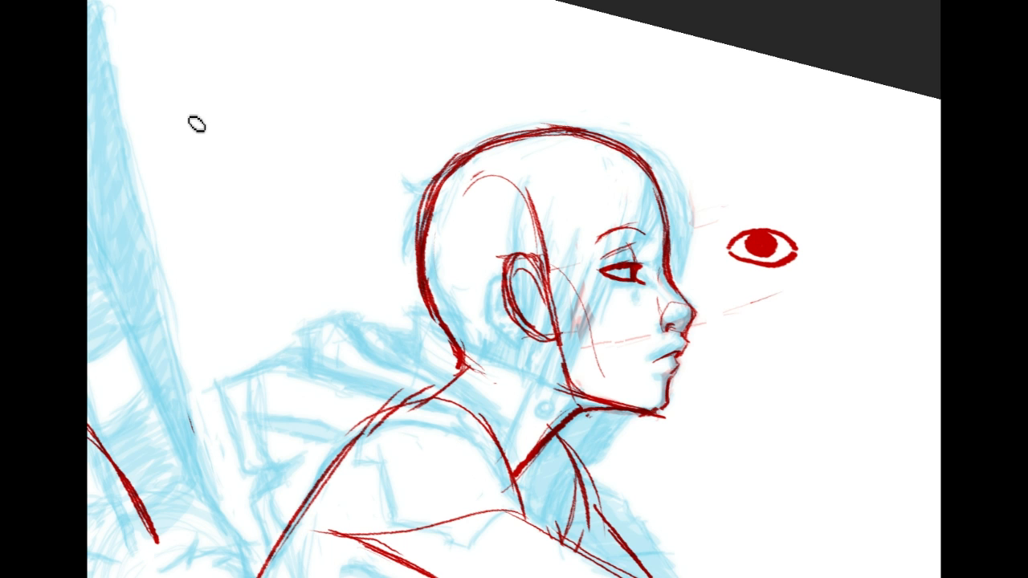
mouse_move(836, 241)
mouse_down()
mouse_move(783, 278)
mouse_move(707, 250)
mouse_move(797, 206)
mouse_move(815, 269)
mouse_move(726, 251)
mouse_move(757, 197)
mouse_up()
key(ctrl+x)
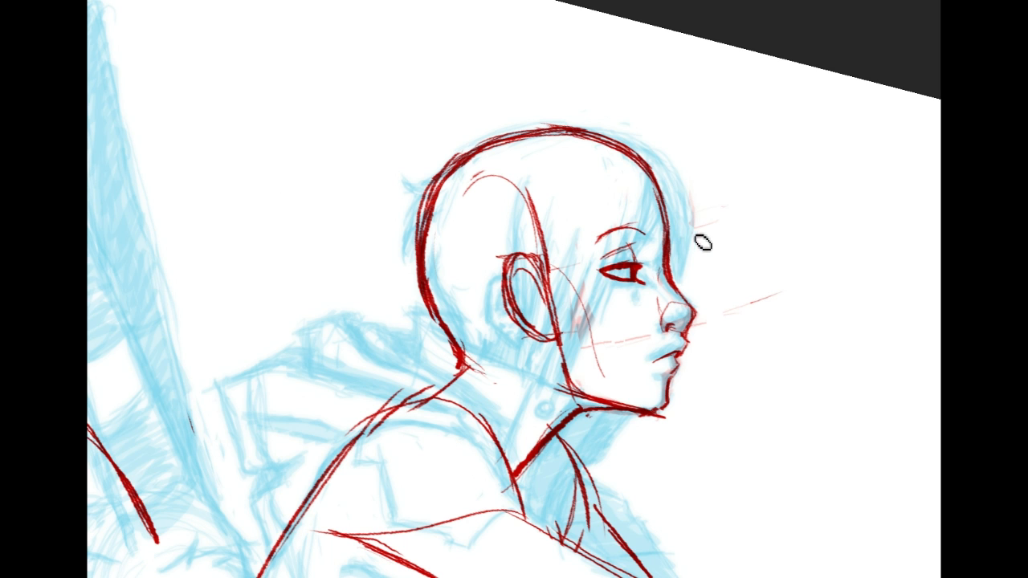
Step: Sketch a sample side-view eye with eyeball, lids and eyebrow in front of the face and cut it away
mouse_move(784, 194)
mouse_down()
mouse_move(735, 214)
mouse_move(784, 274)
mouse_move(806, 229)
mouse_move(734, 220)
mouse_move(806, 244)
mouse_up()
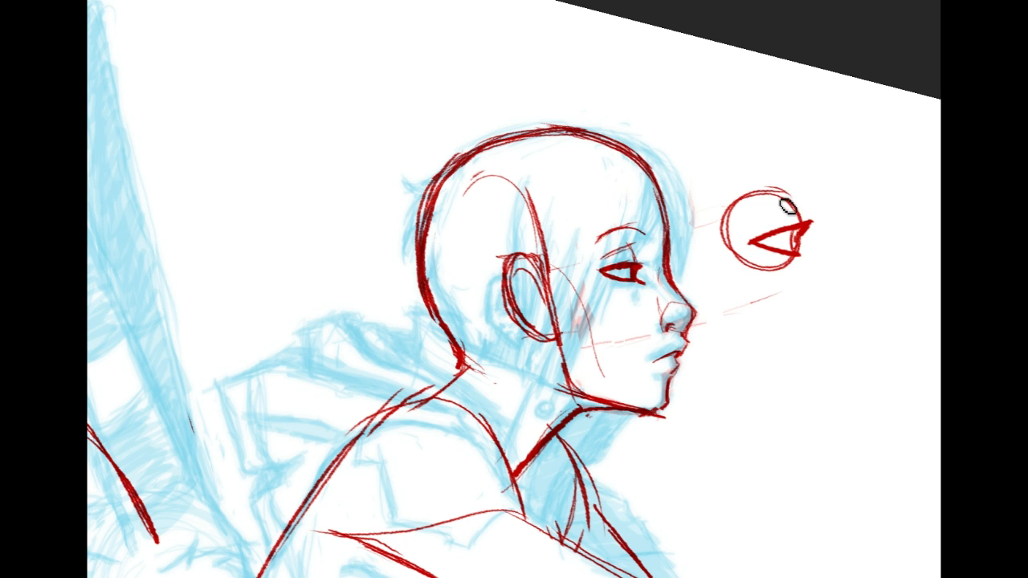
drag(776, 214, 795, 203)
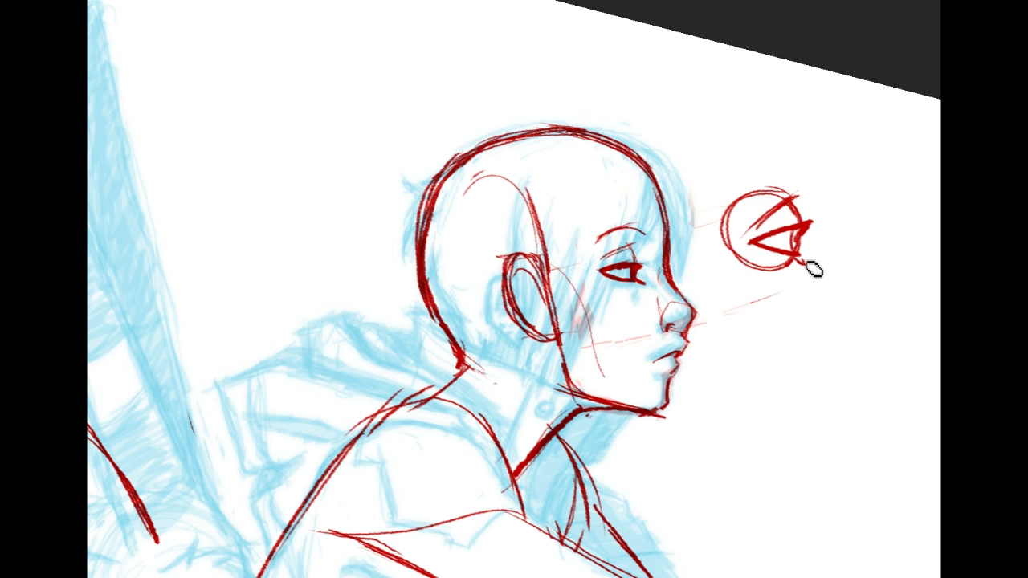
drag(827, 296, 803, 258)
drag(782, 179, 797, 198)
mouse_move(715, 178)
mouse_down()
mouse_move(792, 166)
mouse_move(801, 178)
mouse_up()
key(ctrl+z)
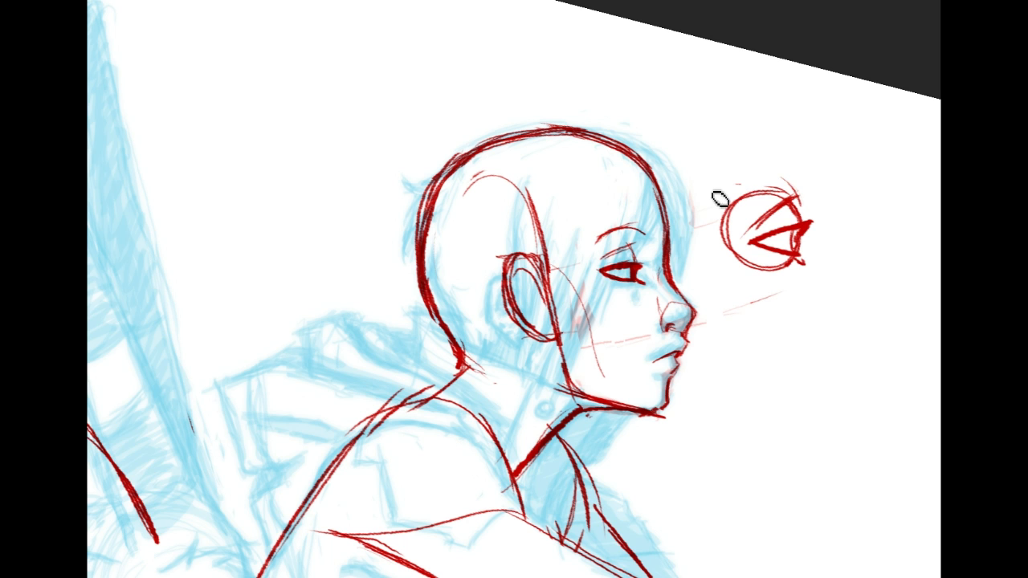
mouse_move(716, 193)
mouse_down()
mouse_move(749, 168)
mouse_move(805, 174)
mouse_up()
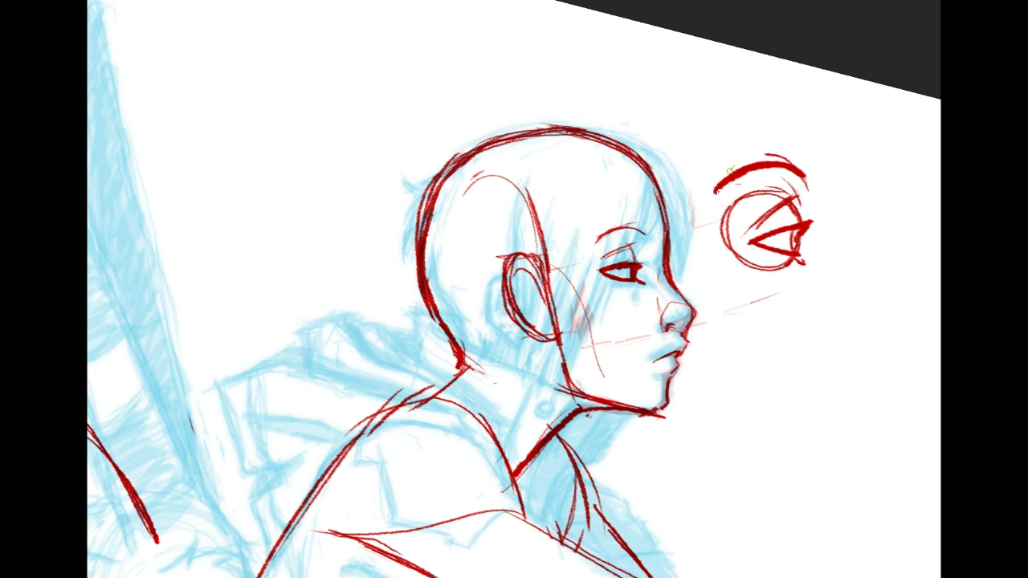
drag(721, 178, 803, 167)
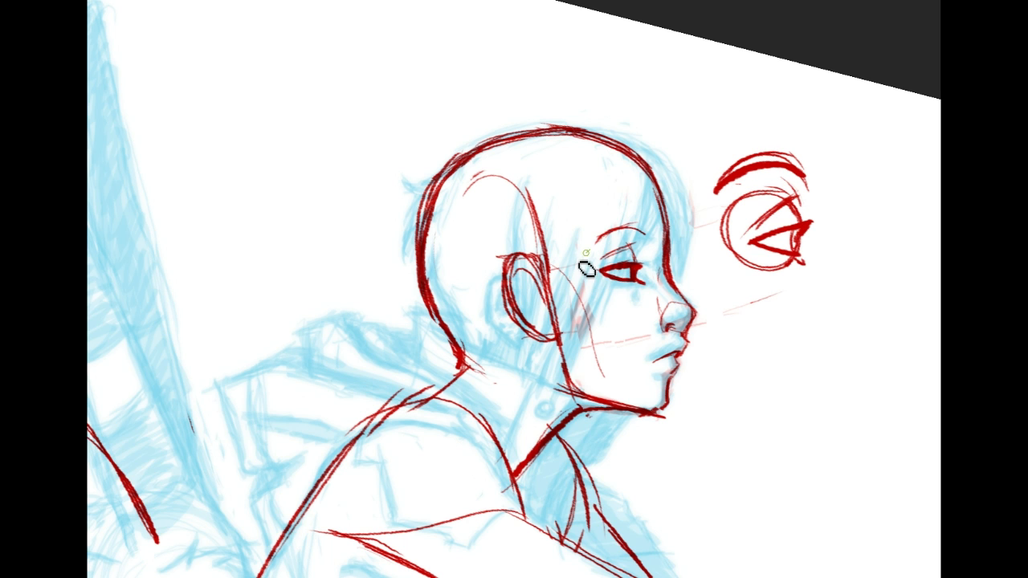
mouse_move(619, 244)
mouse_down()
mouse_move(643, 265)
mouse_move(593, 261)
mouse_move(637, 291)
mouse_move(622, 242)
mouse_up()
key(ctrl+z)
mouse_move(735, 300)
mouse_down()
mouse_move(856, 305)
mouse_move(747, 326)
mouse_up()
key(ctrl+x)
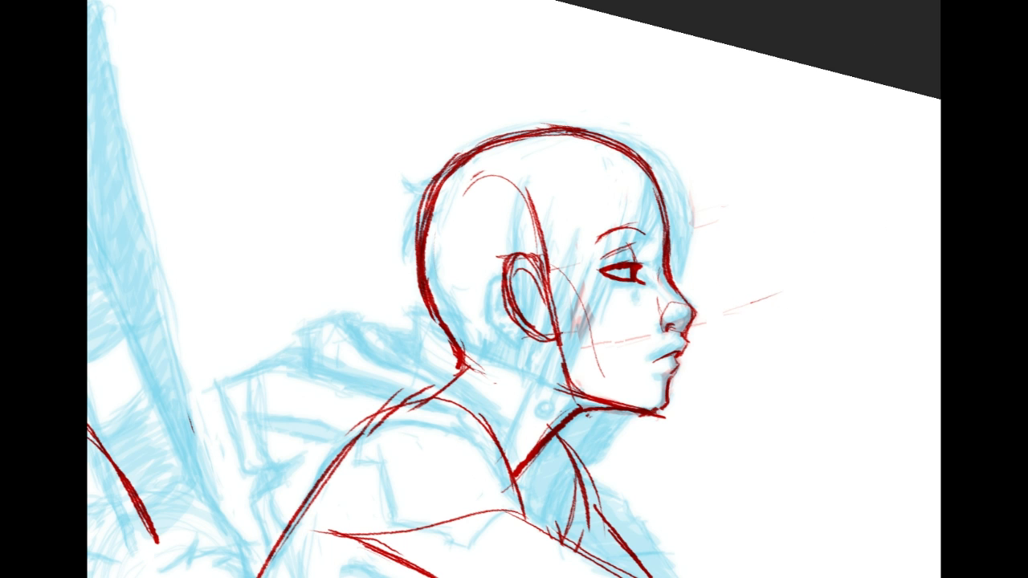
Step: Try merging the line layer down, and trim the lower lid of the seated figure's eye
key(ctrl+e)
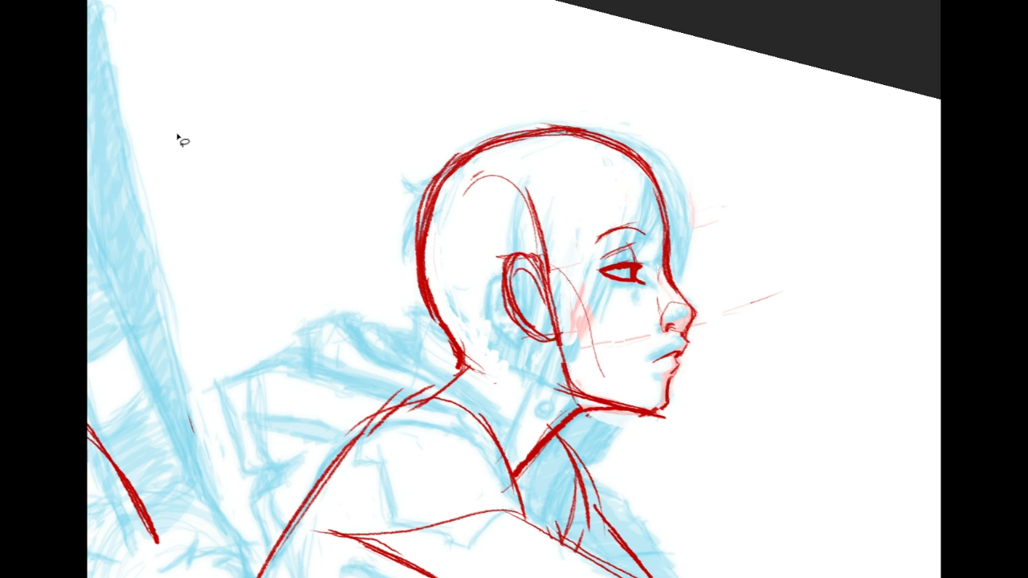
drag(604, 281, 641, 296)
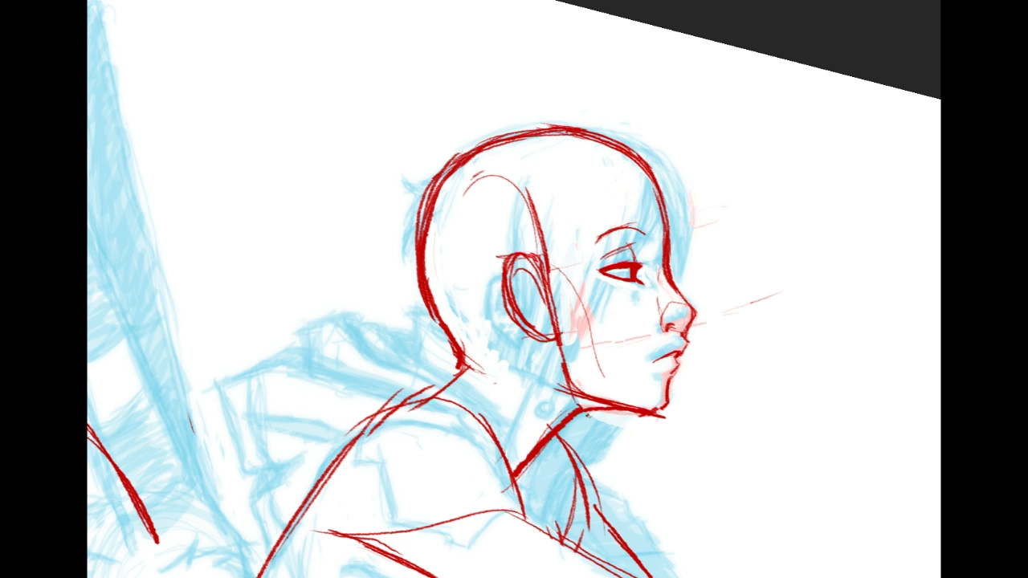
key(ctrl+z)
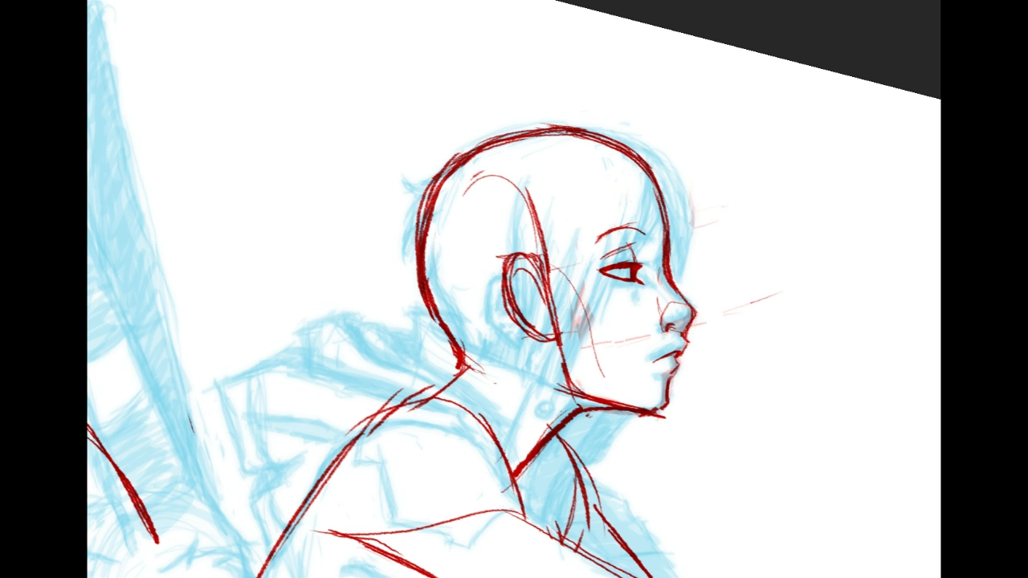
Step: Refine the seated figure's lips and slim the ear by erasing its thick back edge
mouse_move(683, 353)
mouse_down()
mouse_move(657, 368)
mouse_move(692, 352)
mouse_up()
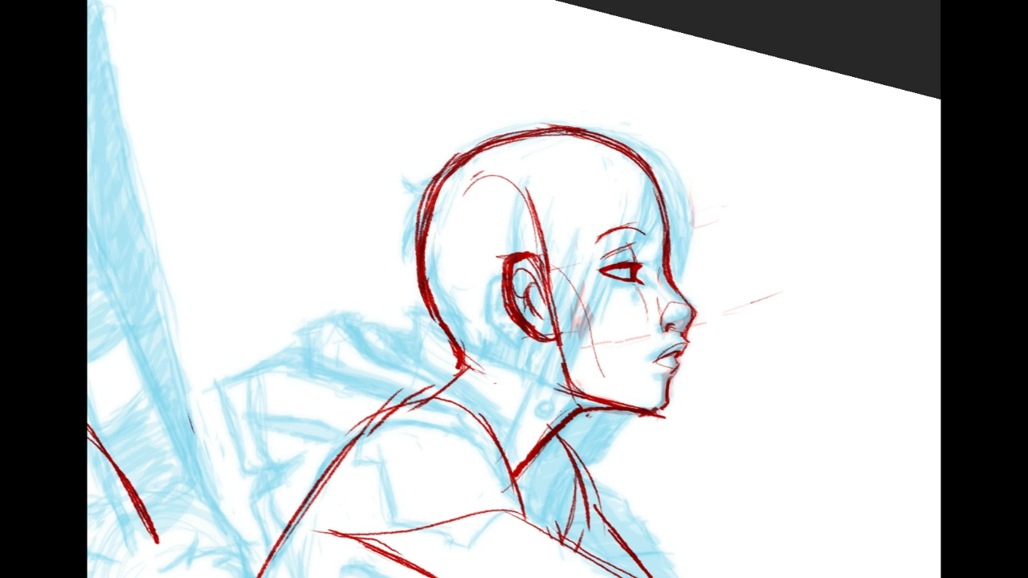
drag(508, 269, 520, 336)
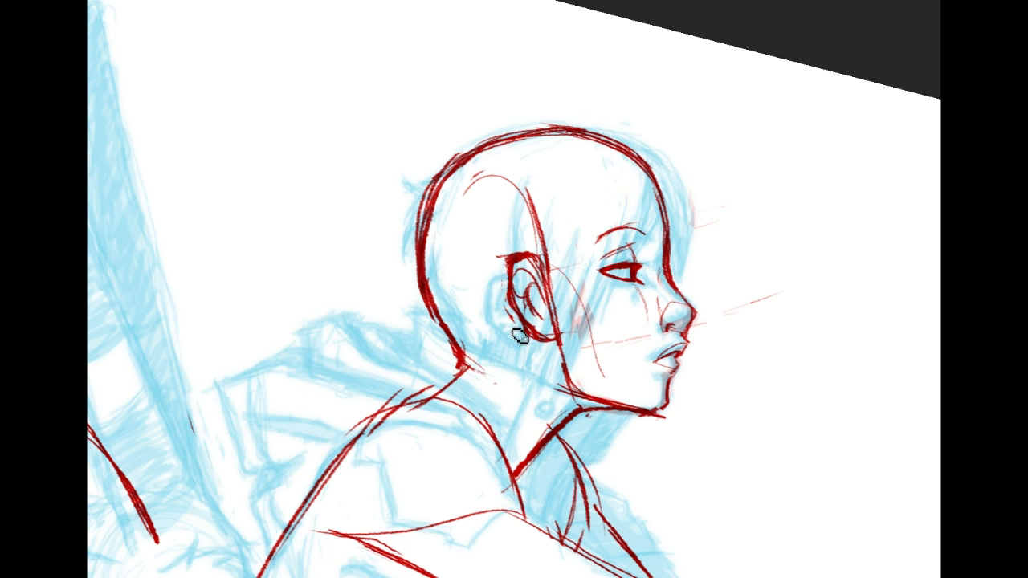
drag(529, 258, 508, 322)
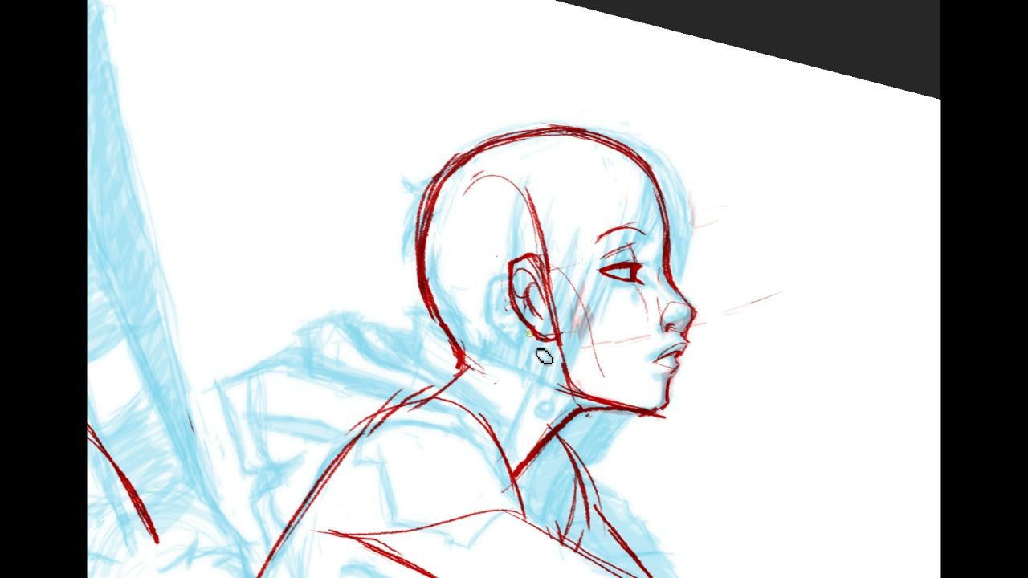
Step: Outline the long-eared figure's head behind the seated figure, with muzzle profile, back of the head, cheek curve and closed eye
drag(547, 386, 842, 116)
mouse_move(723, 450)
mouse_down()
mouse_move(701, 413)
mouse_move(438, 227)
mouse_move(288, 83)
mouse_move(368, 144)
mouse_move(384, 203)
mouse_up()
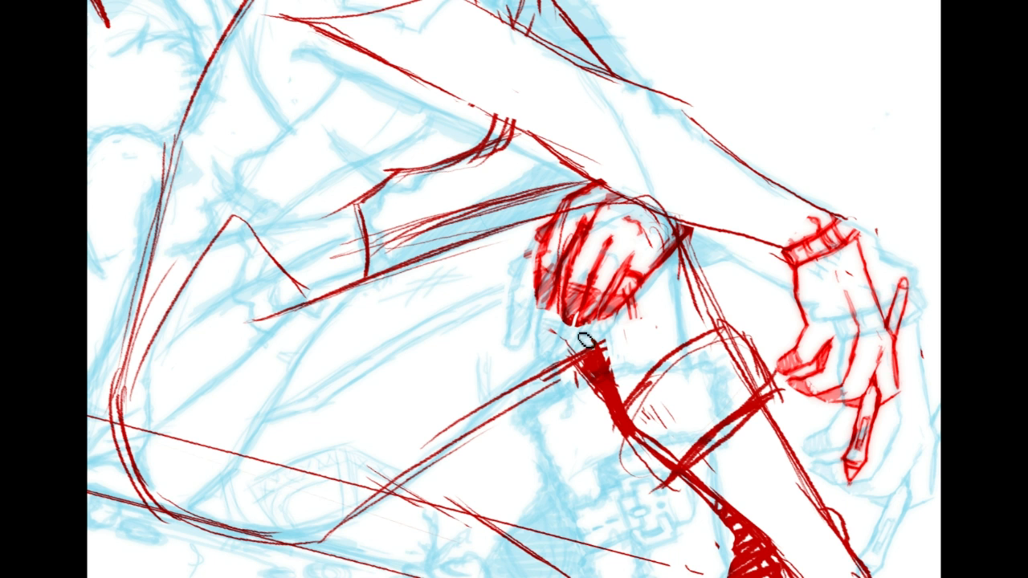
drag(843, 395, 589, 263)
mouse_move(108, 273)
mouse_down()
mouse_move(386, 340)
mouse_move(502, 187)
mouse_move(293, 112)
mouse_move(917, 493)
mouse_up()
mouse_move(515, 289)
mouse_down()
mouse_move(630, 328)
mouse_move(376, 262)
mouse_move(446, 304)
mouse_up()
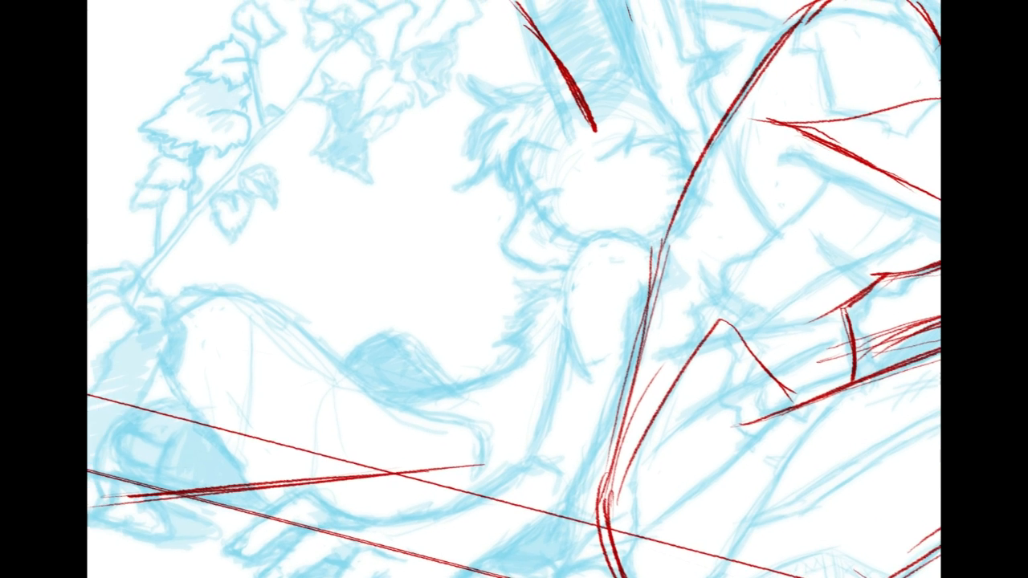
mouse_move(710, 246)
mouse_down()
mouse_move(700, 431)
mouse_move(787, 397)
mouse_up()
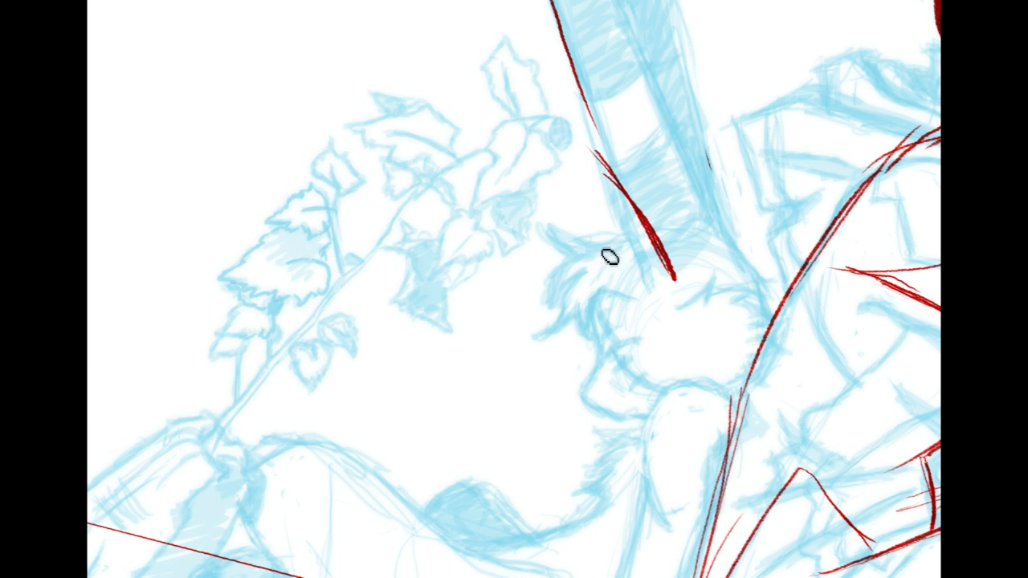
mouse_move(629, 232)
mouse_down()
mouse_move(600, 305)
mouse_move(595, 284)
mouse_move(604, 370)
mouse_move(588, 391)
mouse_move(615, 421)
mouse_move(666, 400)
mouse_up()
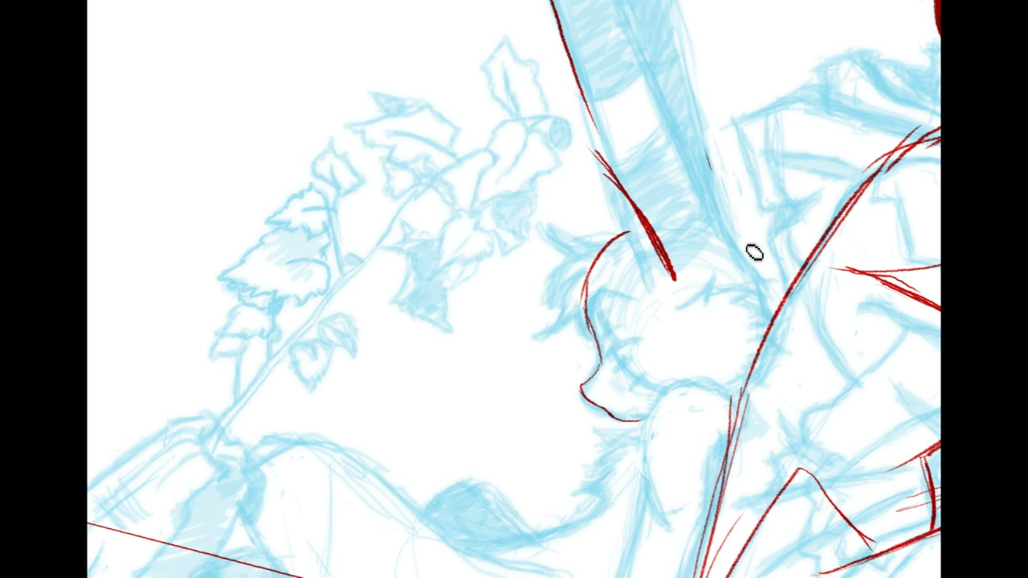
mouse_move(727, 238)
mouse_down()
mouse_move(771, 315)
mouse_move(664, 376)
mouse_up()
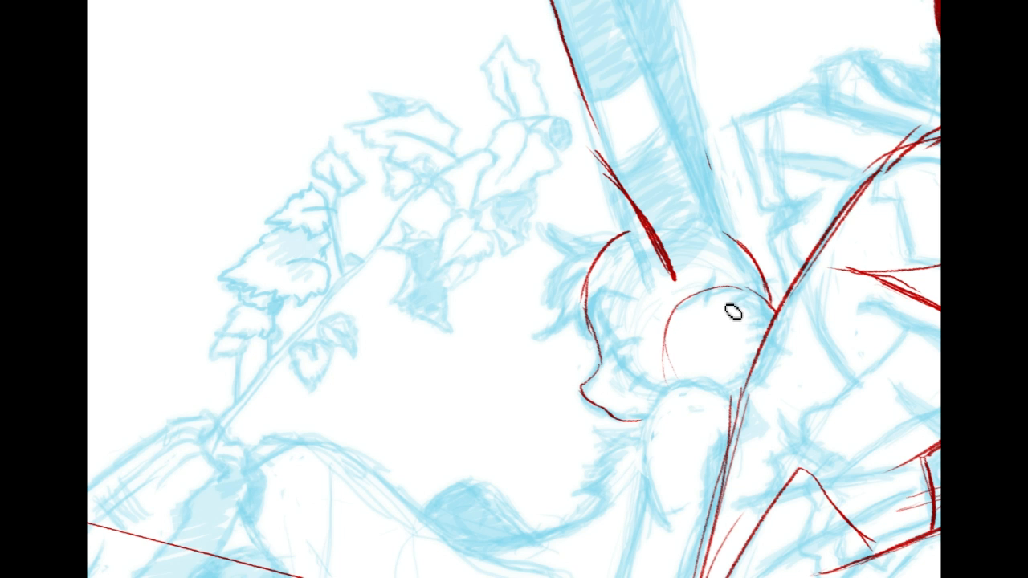
mouse_move(592, 302)
mouse_down()
mouse_move(622, 340)
mouse_move(612, 317)
mouse_move(640, 334)
mouse_up()
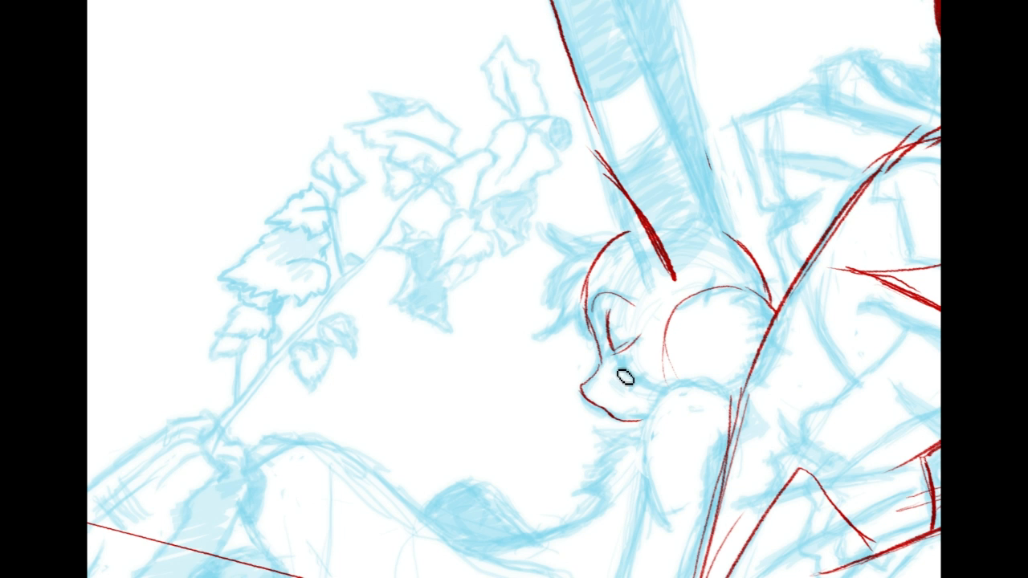
Step: Draw the spiky hair tufts over the long-eared figure's forehead
mouse_move(572, 212)
mouse_down()
mouse_move(598, 242)
mouse_move(591, 259)
mouse_up()
key(ctrl+z)
mouse_move(536, 297)
mouse_down()
mouse_move(571, 254)
mouse_move(527, 306)
mouse_up()
key(ctrl+z)
drag(588, 267, 528, 303)
mouse_move(579, 270)
mouse_down()
mouse_move(546, 311)
mouse_move(546, 347)
mouse_up()
mouse_move(573, 304)
mouse_down()
mouse_move(540, 351)
mouse_move(583, 353)
mouse_up()
drag(579, 315, 584, 353)
Step: Draw the long-eared figure's rounded upper arm and the front edge of the forearm down to the wrist
mouse_move(747, 343)
mouse_down()
mouse_move(716, 295)
mouse_move(823, 84)
mouse_move(783, 137)
mouse_move(821, 52)
mouse_up()
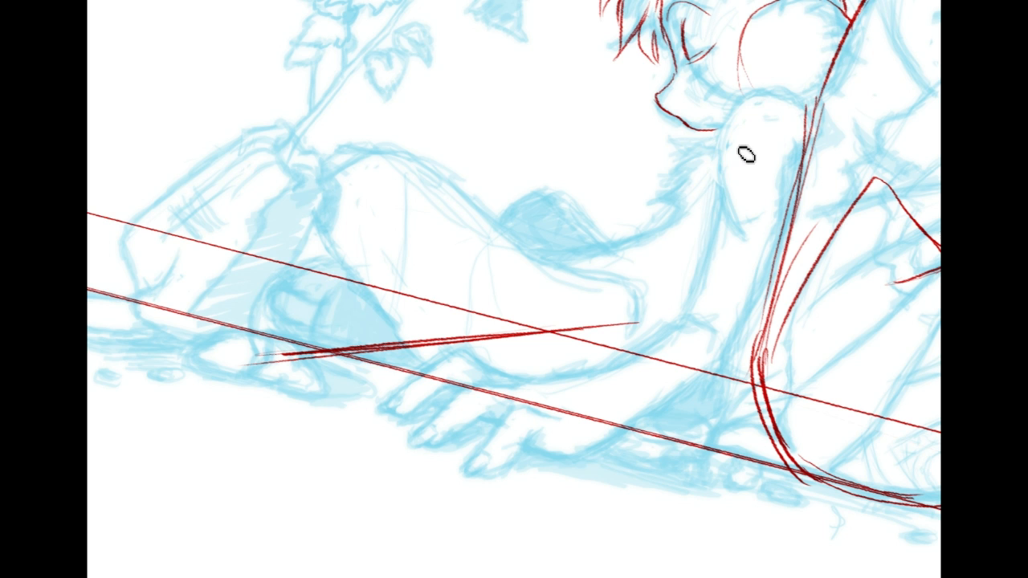
mouse_move(767, 95)
mouse_down()
mouse_move(724, 192)
mouse_move(725, 147)
mouse_move(717, 207)
mouse_up()
drag(800, 108, 770, 93)
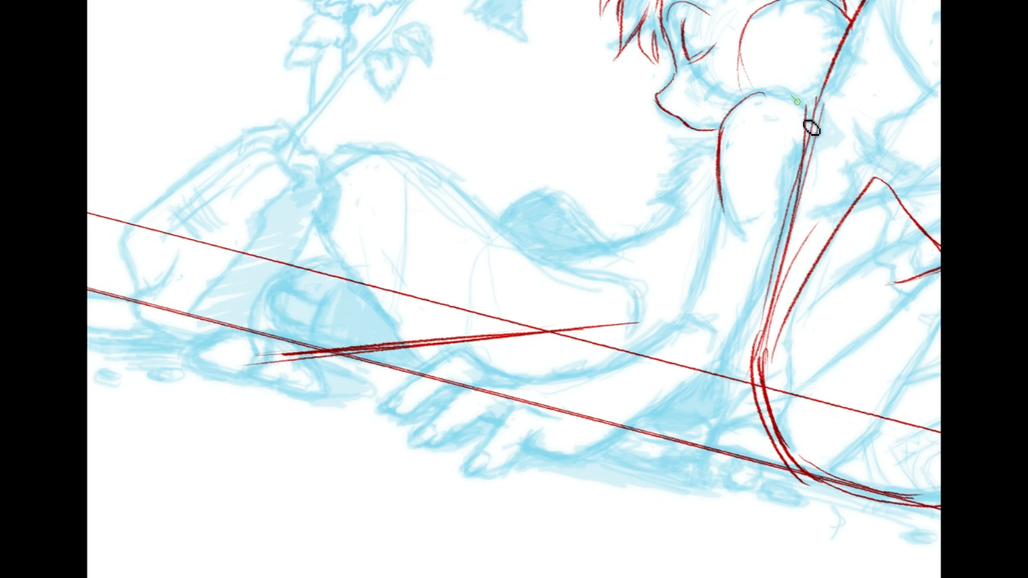
mouse_move(719, 201)
mouse_down()
mouse_move(780, 210)
mouse_move(693, 287)
mouse_up()
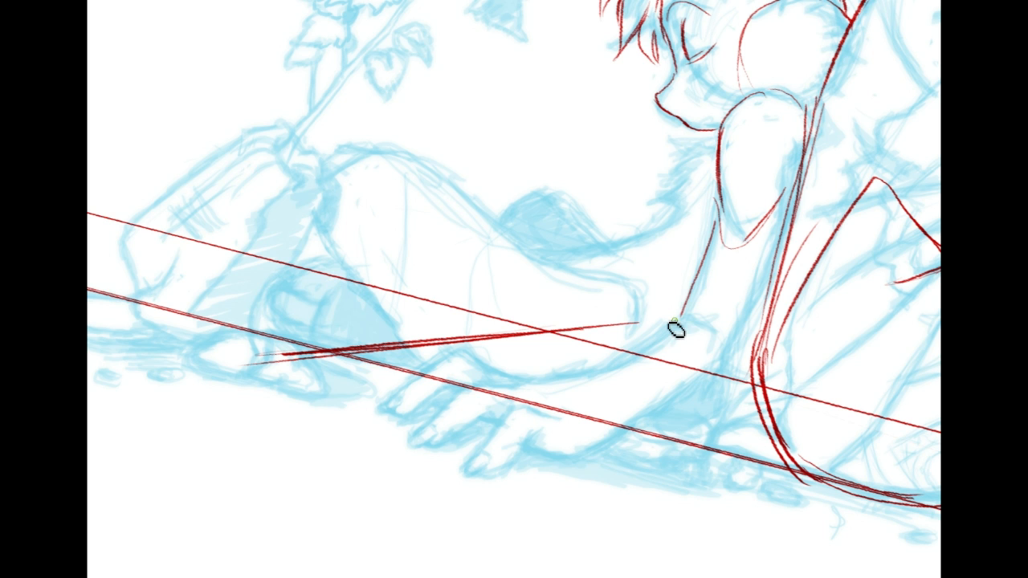
Step: Outline the wrist and palm edges of the planted hand with its nearest finger, and add the forearm's rear edge
drag(645, 330, 723, 367)
mouse_move(672, 319)
mouse_down()
mouse_move(549, 375)
mouse_move(668, 323)
mouse_up()
mouse_move(546, 413)
mouse_down()
mouse_move(494, 443)
mouse_move(488, 483)
mouse_move(488, 461)
mouse_move(521, 465)
mouse_move(504, 477)
mouse_move(556, 450)
mouse_up()
mouse_move(551, 418)
mouse_down()
mouse_move(560, 447)
mouse_move(553, 457)
mouse_move(634, 426)
mouse_move(741, 354)
mouse_up()
drag(626, 432, 732, 358)
drag(760, 284, 732, 364)
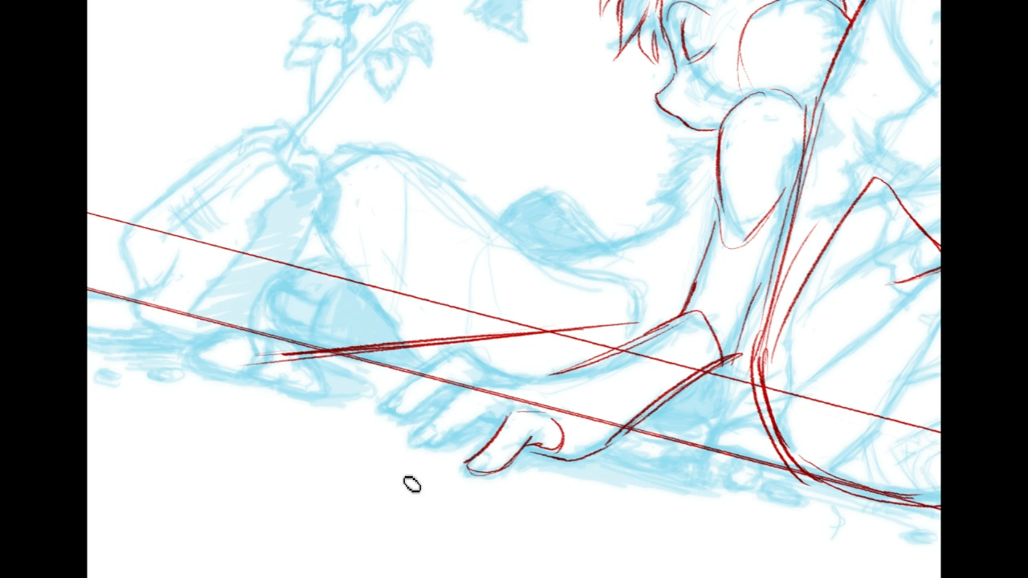
Step: Draw the remaining fingers of the long-eared figure's planted hand over the blue sketch
drag(516, 384, 438, 391)
key(ctrl+z)
mouse_move(518, 384)
mouse_down()
mouse_move(450, 392)
mouse_move(410, 450)
mouse_up()
mouse_move(454, 399)
mouse_down()
mouse_move(412, 453)
mouse_move(431, 447)
mouse_move(434, 462)
mouse_move(415, 449)
mouse_move(481, 420)
mouse_move(458, 446)
mouse_move(494, 423)
mouse_up()
mouse_move(527, 385)
mouse_down()
mouse_move(467, 399)
mouse_move(419, 440)
mouse_move(477, 434)
mouse_move(461, 452)
mouse_move(504, 416)
mouse_up()
mouse_move(453, 387)
mouse_down()
mouse_move(568, 375)
mouse_move(446, 368)
mouse_move(482, 377)
mouse_move(448, 369)
mouse_move(402, 404)
mouse_up()
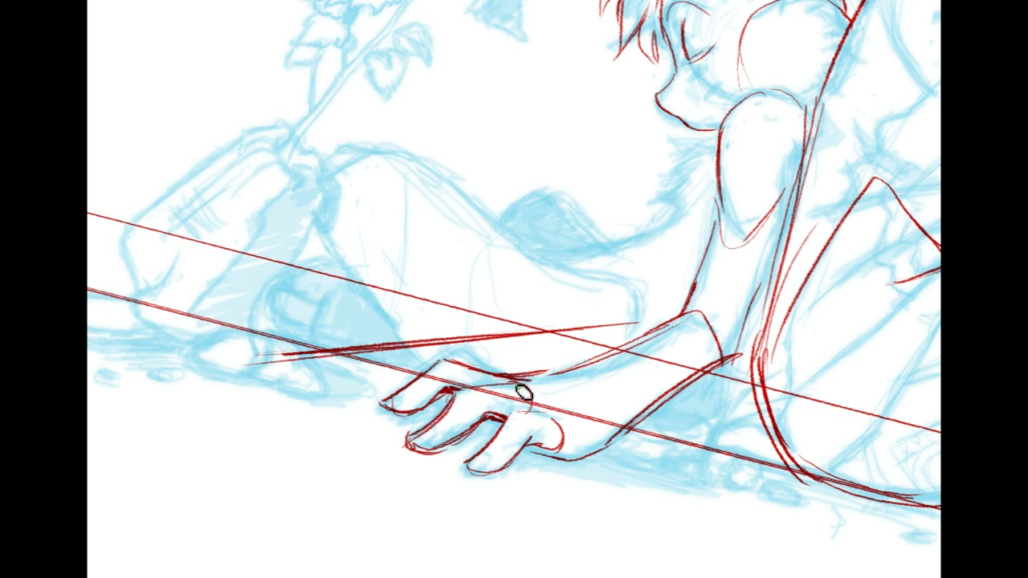
Step: Add fingernails and firm up the fingertips of the planted hand
drag(529, 448, 551, 456)
drag(388, 403, 404, 414)
drag(487, 459, 466, 469)
drag(405, 448, 440, 438)
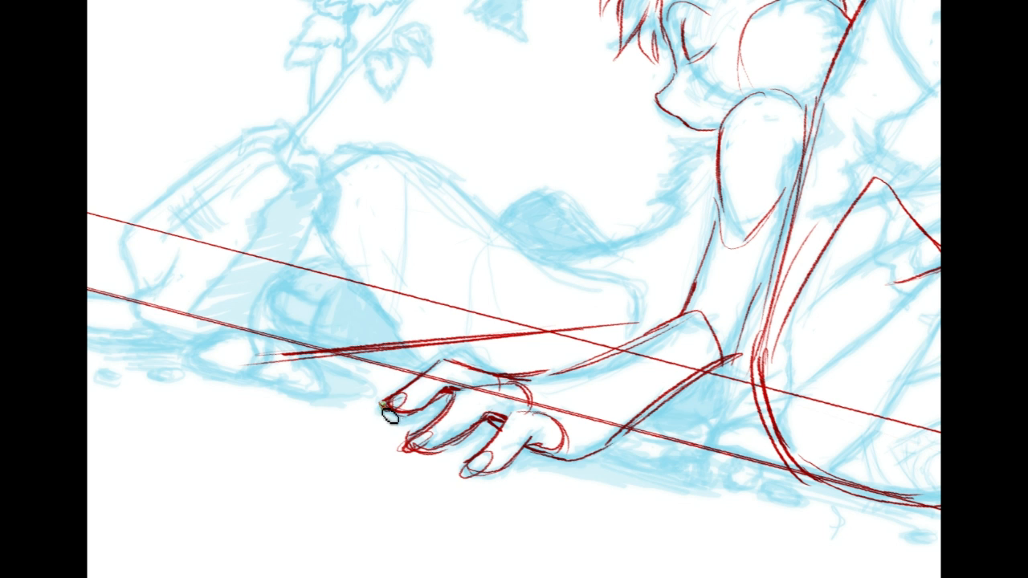
Step: Draw the long-eared figure's bent near leg from knee to thigh, and the belly line behind it
drag(328, 208, 478, 345)
mouse_move(482, 383)
mouse_down()
mouse_move(475, 305)
mouse_move(535, 279)
mouse_move(680, 395)
mouse_move(801, 447)
mouse_up()
mouse_move(482, 384)
mouse_down()
mouse_move(576, 498)
mouse_move(649, 378)
mouse_move(758, 425)
mouse_move(810, 425)
mouse_up()
key(ctrl+z)
drag(737, 406, 791, 467)
mouse_move(687, 394)
mouse_down()
mouse_move(780, 379)
mouse_move(828, 356)
mouse_up()
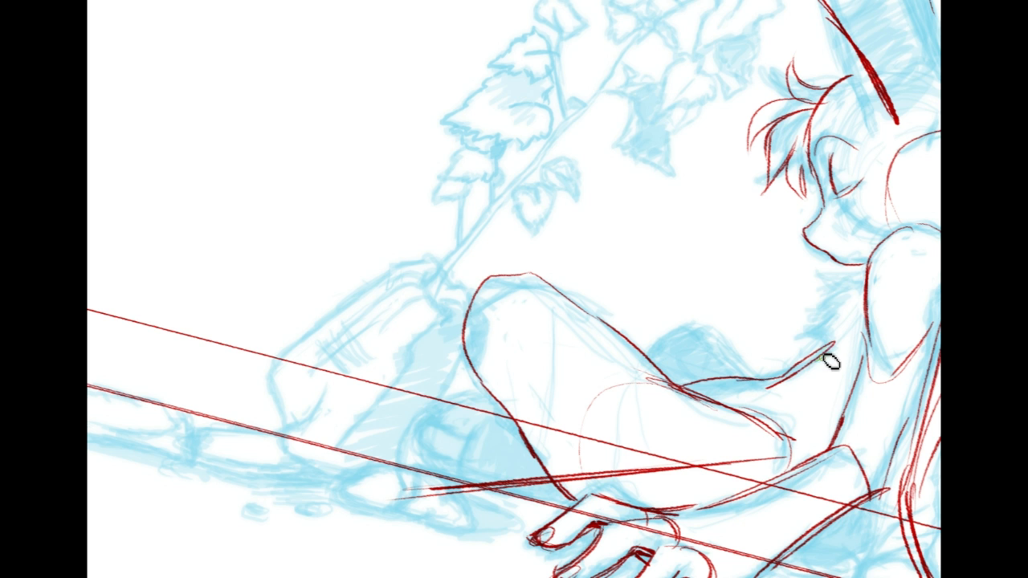
Step: Draw the chest fur tufts below the long-eared figure's chin and outline the far knee
mouse_move(866, 269)
mouse_down()
mouse_move(845, 293)
mouse_move(822, 364)
mouse_move(804, 315)
mouse_up()
mouse_move(850, 291)
mouse_down()
mouse_move(806, 351)
mouse_move(824, 374)
mouse_up()
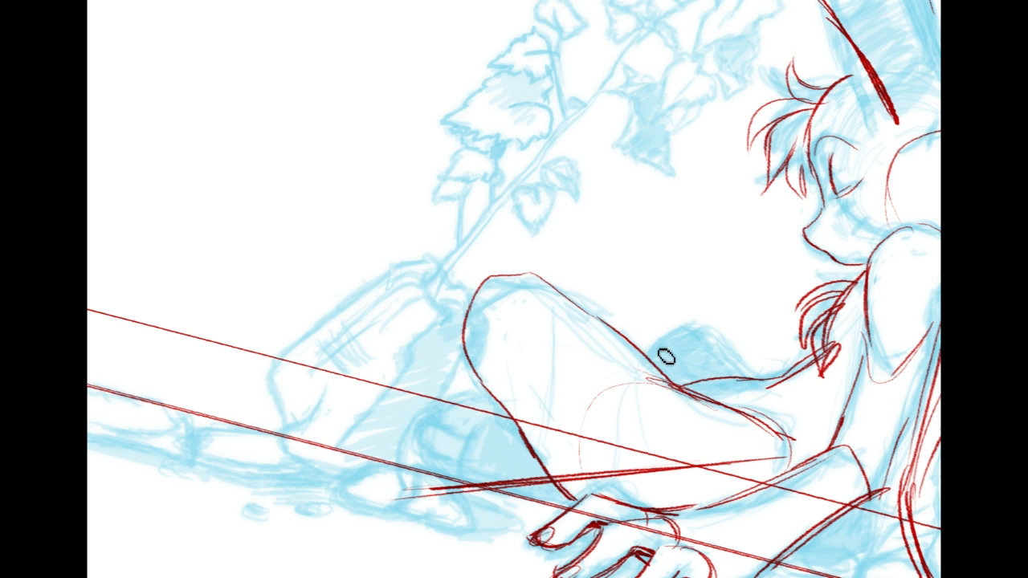
mouse_move(649, 359)
mouse_down()
mouse_move(706, 330)
mouse_move(751, 374)
mouse_up()
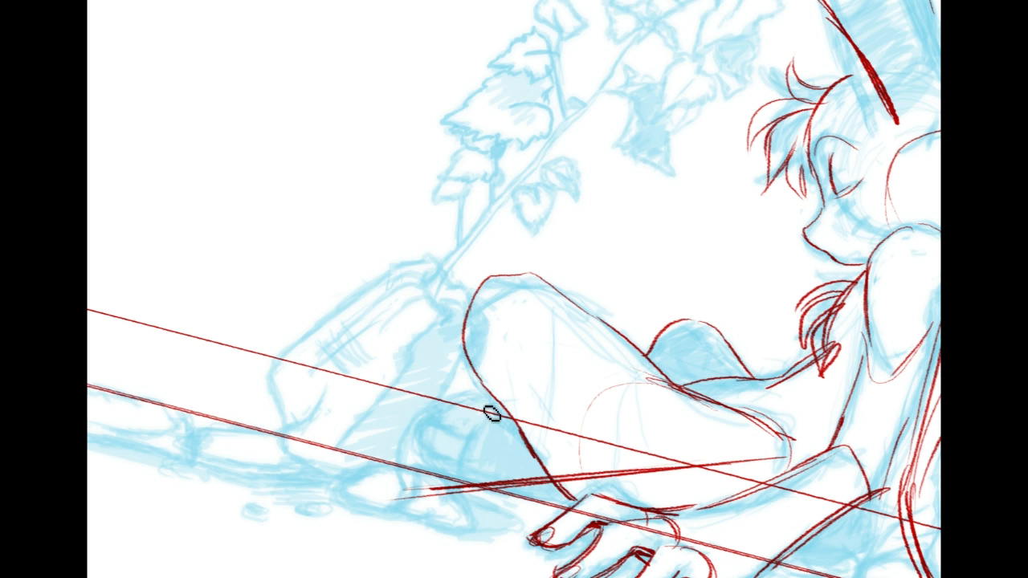
Step: Draw the long-eared figure's foot below the bent knee, with rounded toes, paw pads and sole edge
mouse_move(487, 413)
mouse_down()
mouse_move(458, 425)
mouse_move(447, 402)
mouse_move(430, 460)
mouse_move(466, 460)
mouse_move(427, 460)
mouse_move(426, 488)
mouse_move(462, 449)
mouse_up()
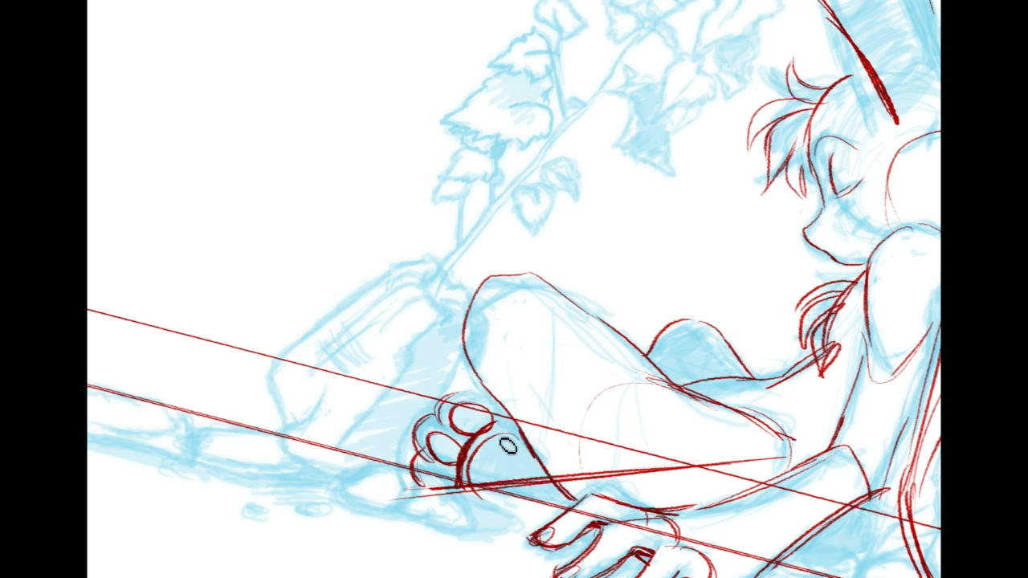
mouse_move(487, 498)
mouse_down()
mouse_move(501, 443)
mouse_move(511, 499)
mouse_move(517, 441)
mouse_move(520, 494)
mouse_move(490, 487)
mouse_up()
mouse_move(422, 477)
mouse_down()
mouse_move(454, 491)
mouse_move(460, 507)
mouse_move(506, 495)
mouse_move(463, 511)
mouse_move(554, 505)
mouse_up()
drag(482, 503, 572, 505)
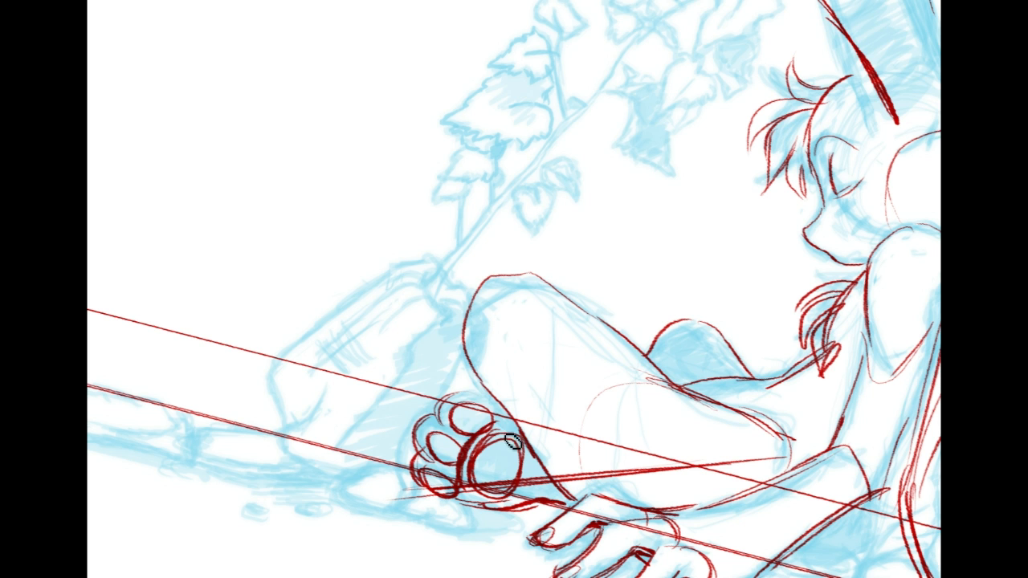
drag(498, 404, 494, 411)
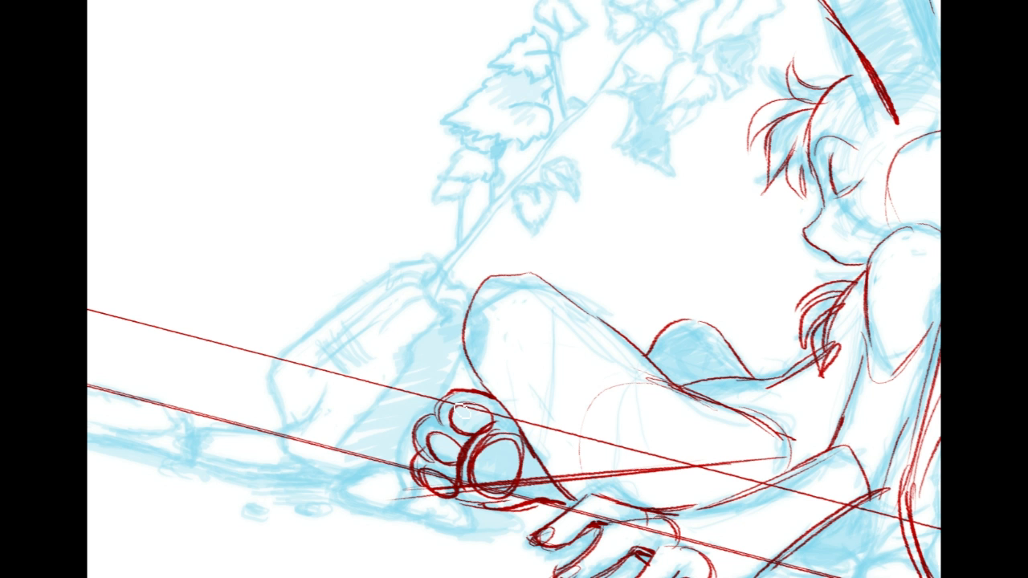
Step: Try to retrace the outer edge of the long-eared figure's front ear
drag(707, 193, 723, 362)
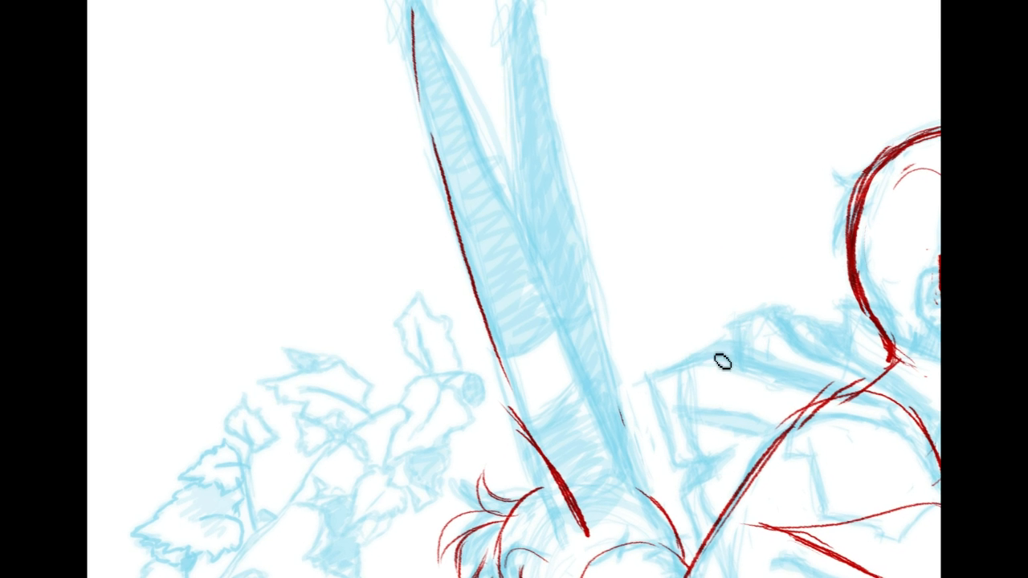
mouse_move(415, 41)
mouse_down()
mouse_move(409, 85)
mouse_move(490, 365)
mouse_up()
drag(456, 262, 528, 429)
drag(479, 333, 532, 442)
key(ctrl+z)
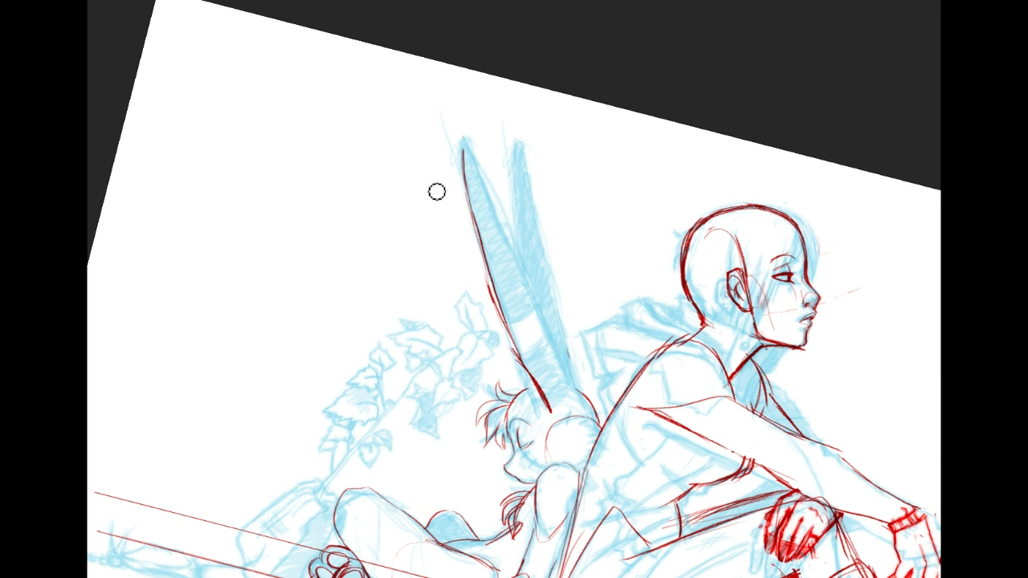
Step: Erase the red line along the front ear, rotate the canvas and redraw the ear's outer edge as one long curve
drag(482, 275, 535, 392)
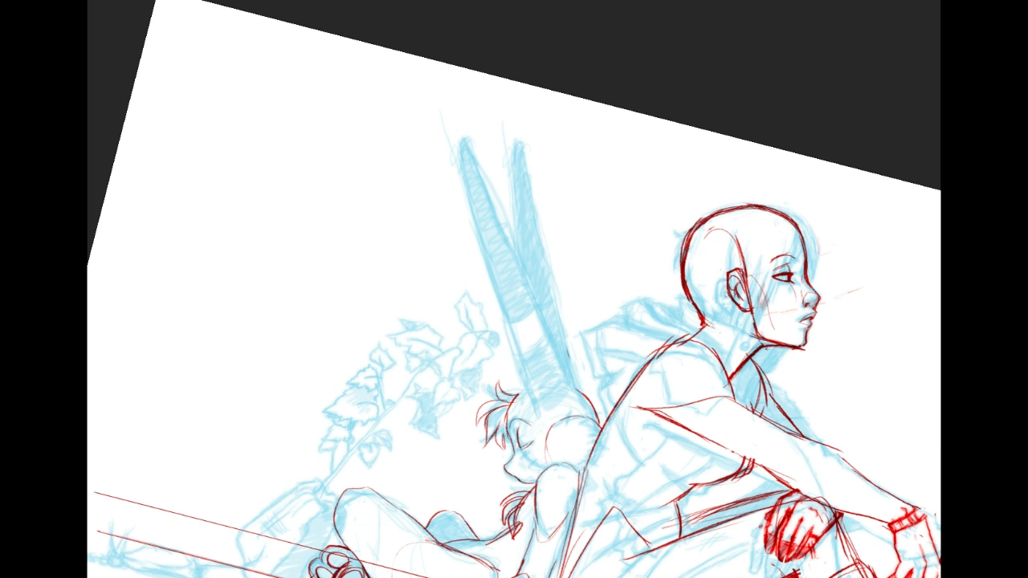
drag(496, 180, 621, 261)
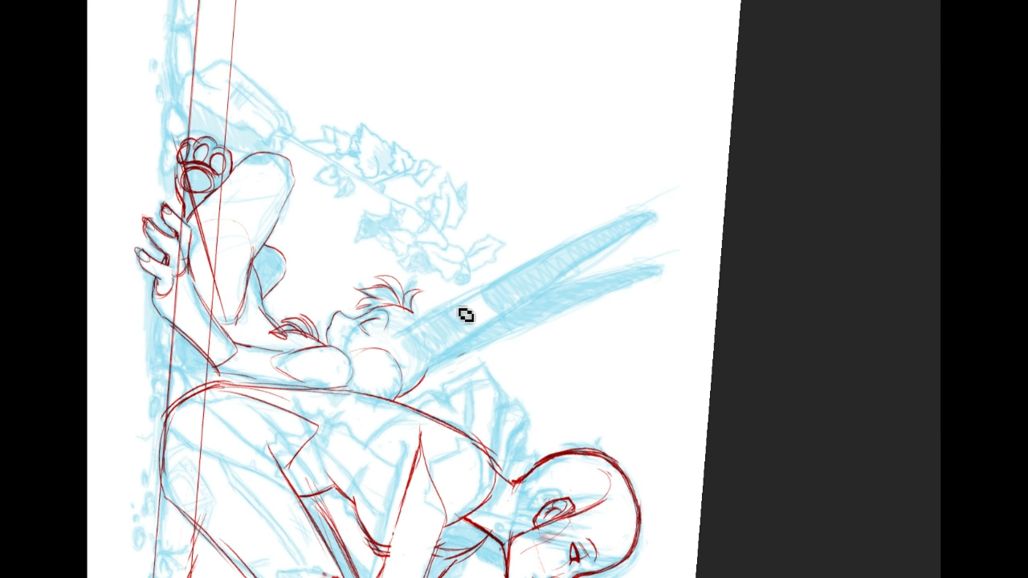
drag(394, 336, 615, 226)
mouse_move(683, 204)
mouse_down()
mouse_move(409, 390)
mouse_move(420, 327)
mouse_move(413, 348)
mouse_move(590, 253)
mouse_move(493, 289)
mouse_move(617, 228)
mouse_up()
drag(556, 255, 642, 217)
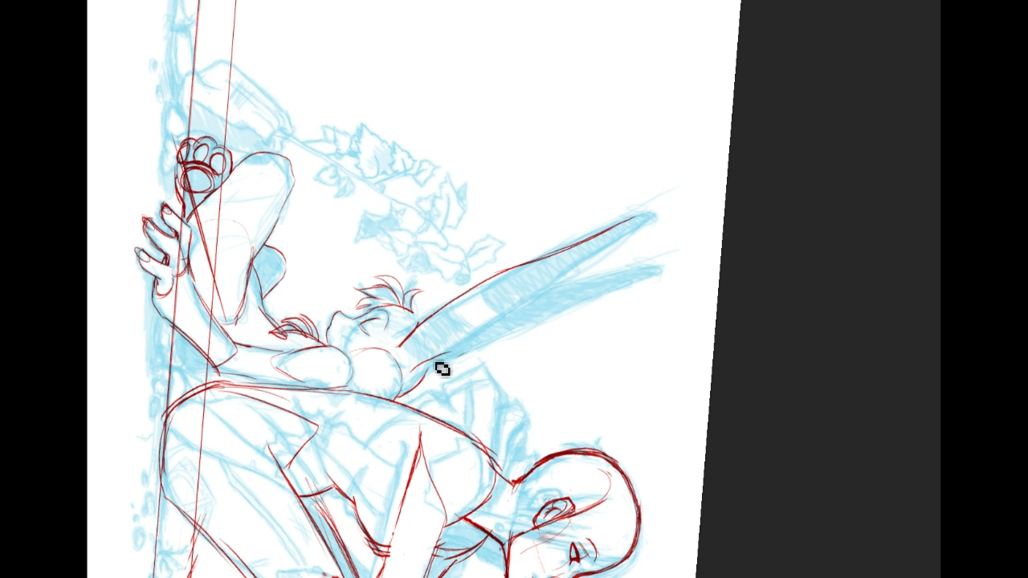
Step: Draw the inner edge and tip of the long-eared figure's front ear, and outline the second ear beside it
mouse_move(418, 363)
mouse_down()
mouse_move(501, 331)
mouse_move(653, 218)
mouse_move(603, 239)
mouse_up()
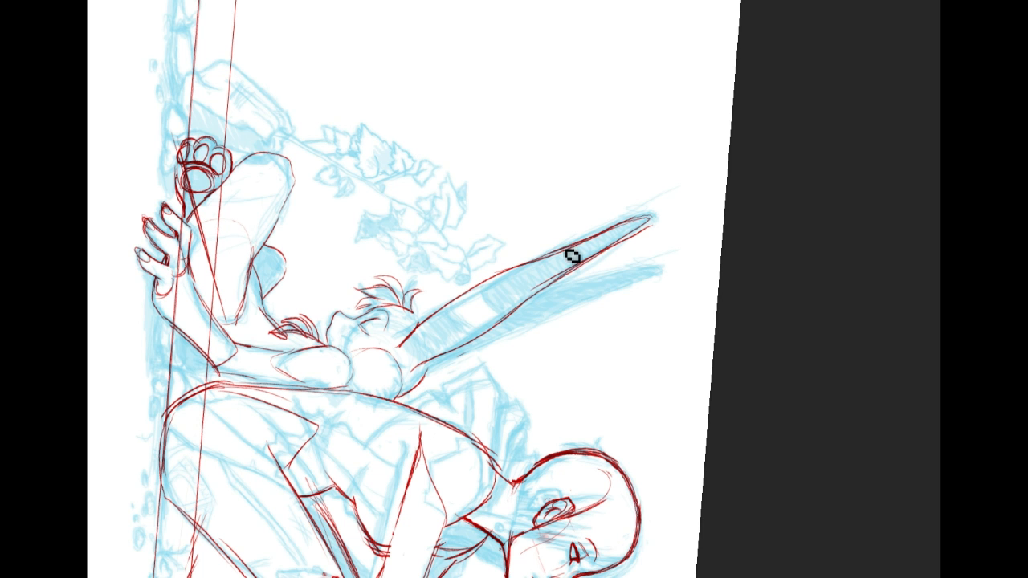
mouse_move(522, 267)
mouse_down()
mouse_move(417, 345)
mouse_move(517, 278)
mouse_move(649, 229)
mouse_up()
mouse_move(654, 269)
mouse_down()
mouse_move(534, 290)
mouse_move(613, 287)
mouse_move(524, 325)
mouse_up()
drag(427, 375, 655, 270)
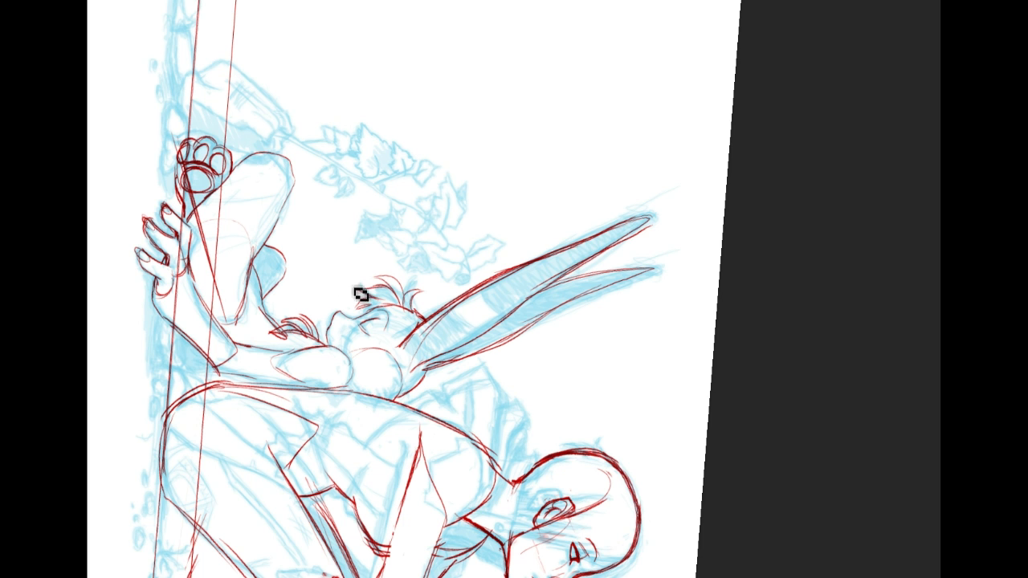
Step: Draw the long-eared figure's nose and mouth, round off the second ear's tip and add curved band lines across both ears
drag(337, 322, 338, 325)
drag(618, 291, 663, 276)
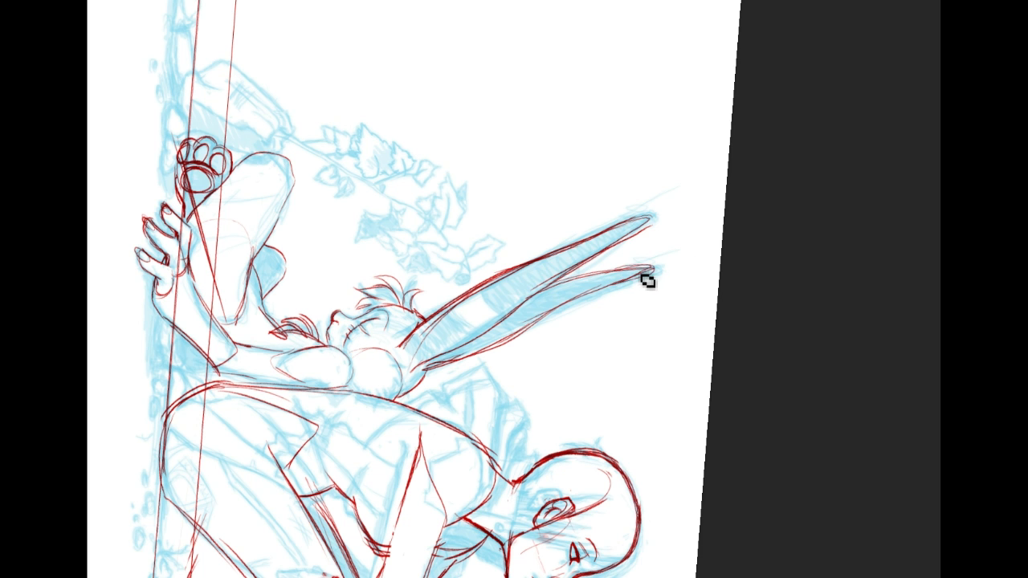
drag(664, 270, 613, 299)
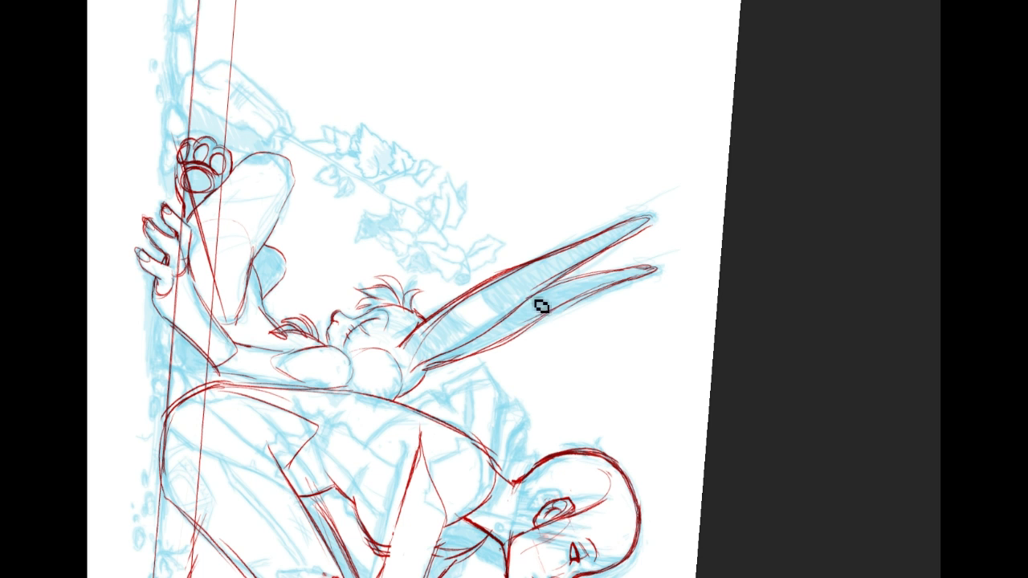
drag(478, 286, 499, 324)
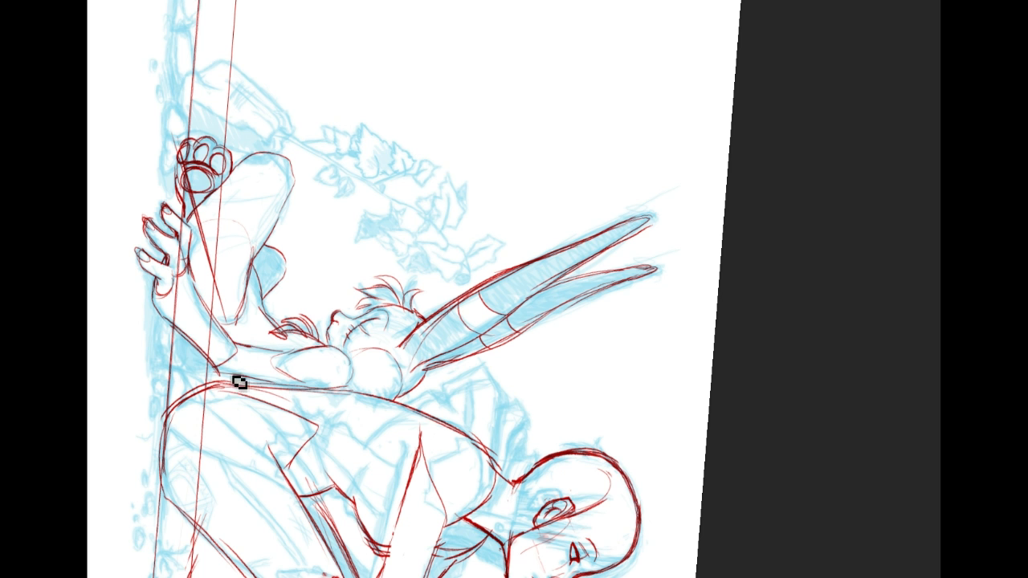
Step: Straighten the canvas and sketch a round kneecap guide under the seated figure's forearm, redoing the first stroke
mouse_move(438, 200)
mouse_down()
mouse_move(321, 177)
mouse_move(278, 252)
mouse_move(282, 366)
mouse_move(286, 358)
mouse_up()
mouse_move(769, 482)
mouse_down()
mouse_move(519, 370)
mouse_move(520, 262)
mouse_move(514, 420)
mouse_up()
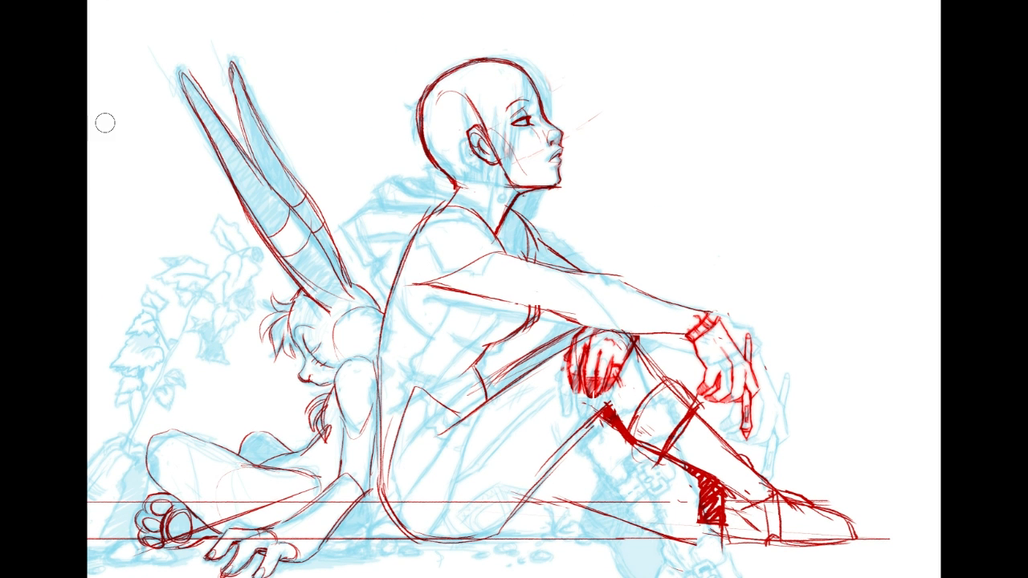
mouse_move(573, 320)
mouse_down()
mouse_move(607, 289)
mouse_move(643, 336)
mouse_up()
key(ctrl+z)
drag(572, 325, 625, 309)
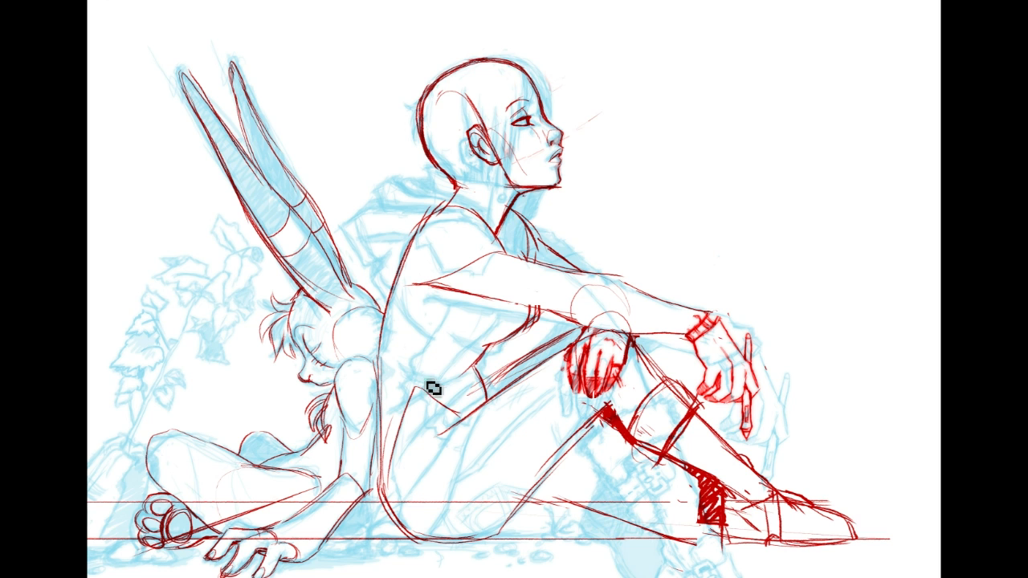
Step: Draw the seated figure's curved waistline and chest contour, and hatch the shadow under the chin
drag(446, 387, 486, 354)
drag(408, 368, 476, 376)
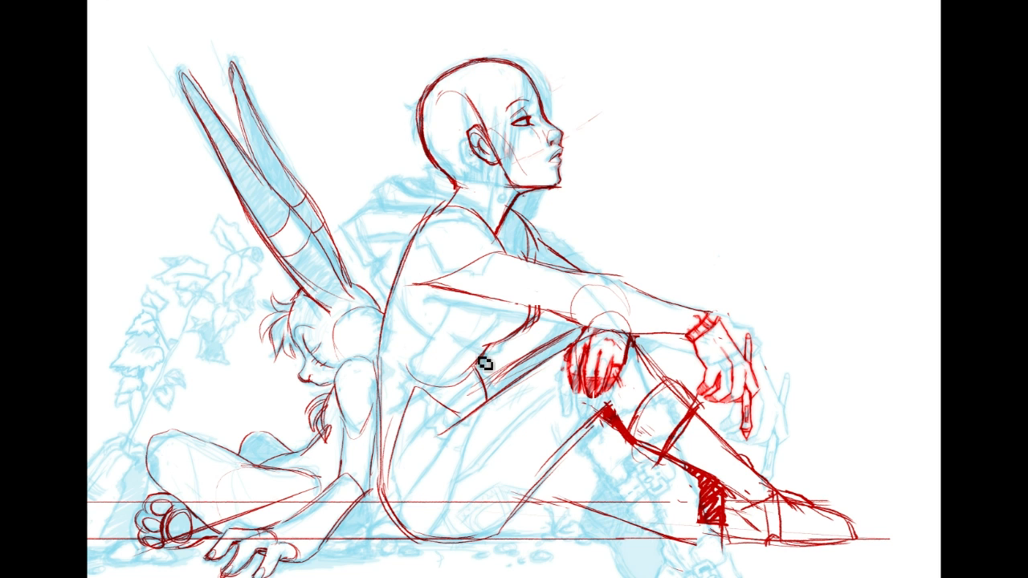
drag(461, 310, 471, 334)
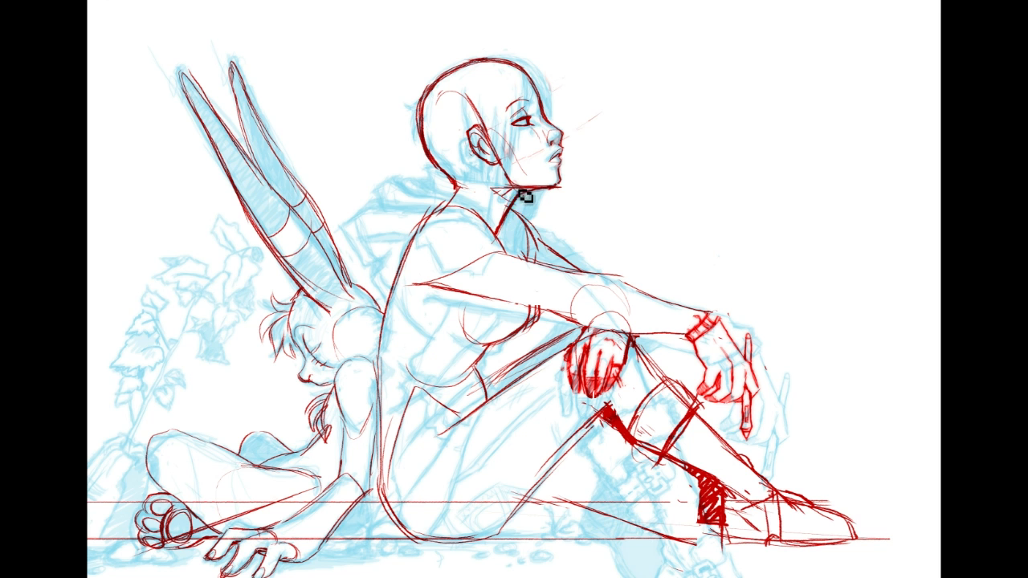
Step: Draw the seated figure's hair with a swept fringe, long strands beside the ear and tufts behind the head
drag(964, 352, 945, 353)
mouse_move(554, 72)
mouse_down()
mouse_move(650, 93)
mouse_move(599, 64)
mouse_move(647, 119)
mouse_move(649, 81)
mouse_move(638, 134)
mouse_move(649, 95)
mouse_up()
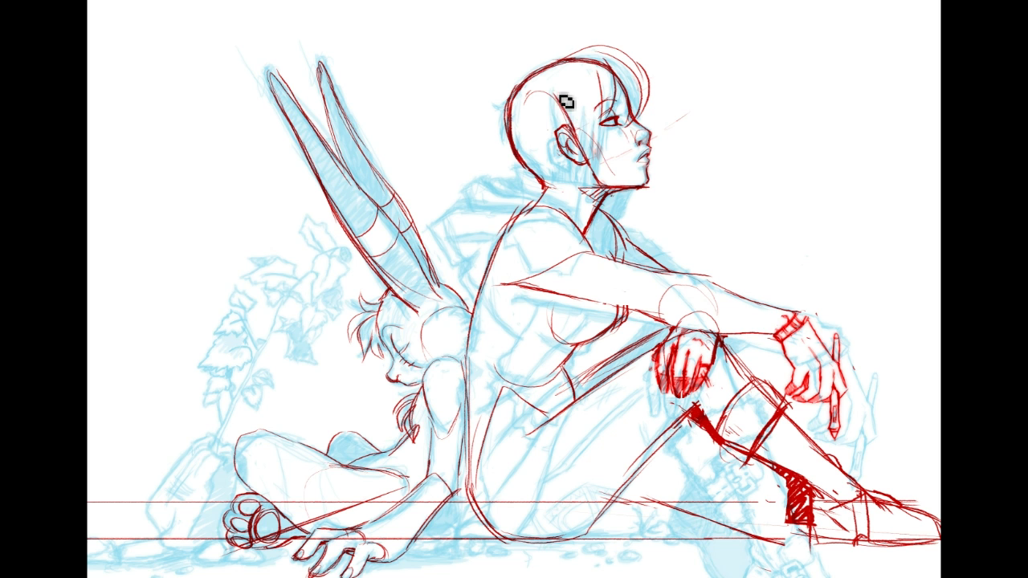
drag(573, 113, 593, 183)
drag(583, 79, 595, 191)
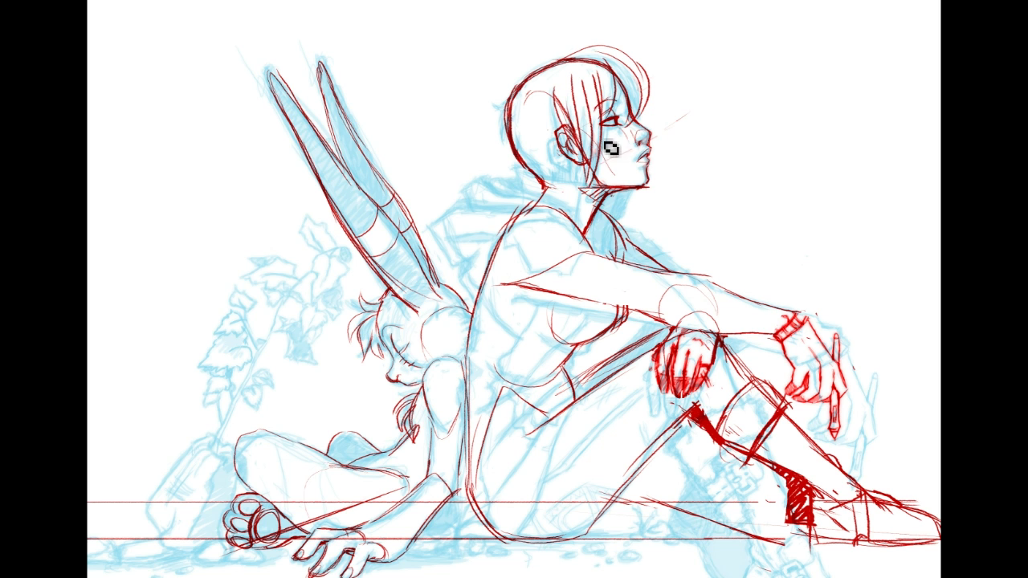
mouse_move(511, 100)
mouse_down()
mouse_move(487, 94)
mouse_move(526, 170)
mouse_up()
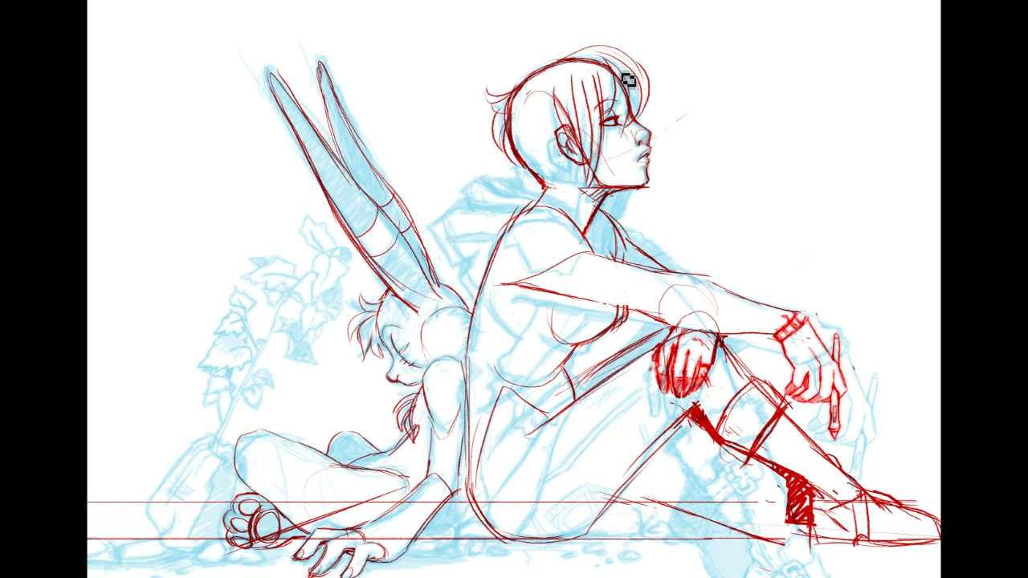
Step: Draw the seated figure's raised collar and the folded hood hanging behind the shoulders
mouse_move(576, 227)
mouse_down()
mouse_move(495, 142)
mouse_move(526, 131)
mouse_move(576, 202)
mouse_up()
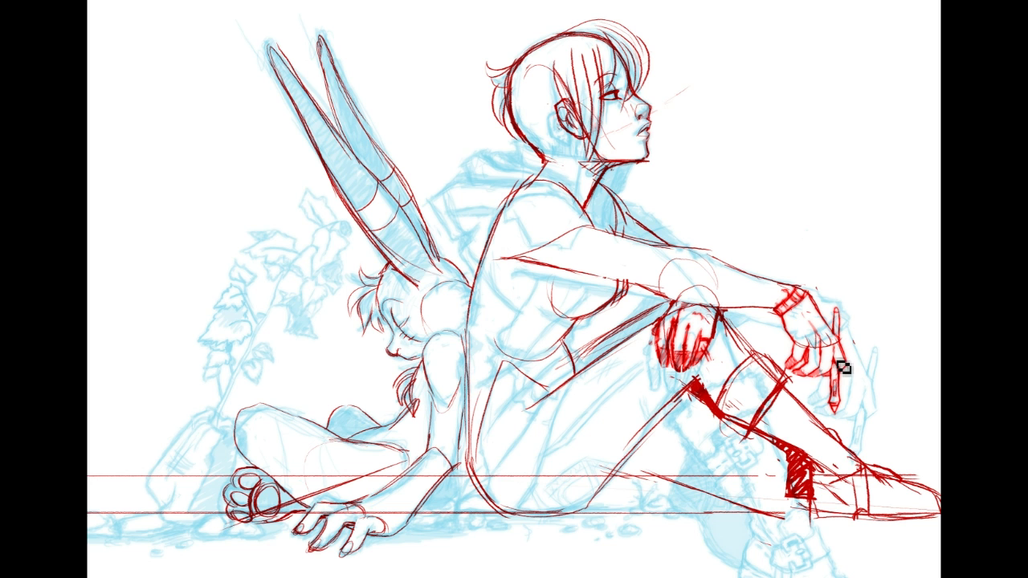
mouse_move(682, 368)
mouse_down()
mouse_move(663, 326)
mouse_move(673, 315)
mouse_move(801, 394)
mouse_up()
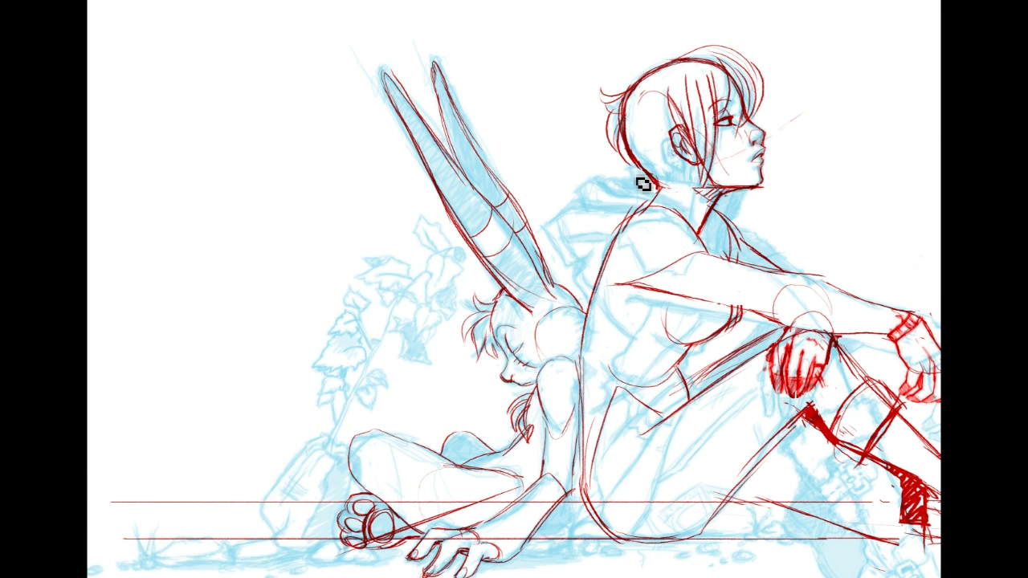
drag(622, 170, 659, 187)
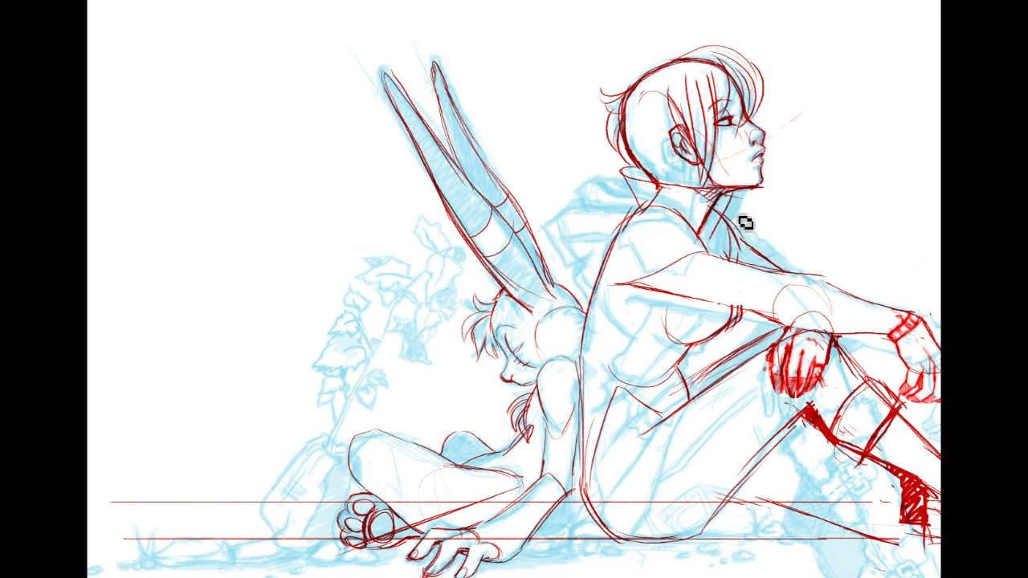
mouse_move(599, 207)
mouse_down()
mouse_move(613, 184)
mouse_move(642, 203)
mouse_up()
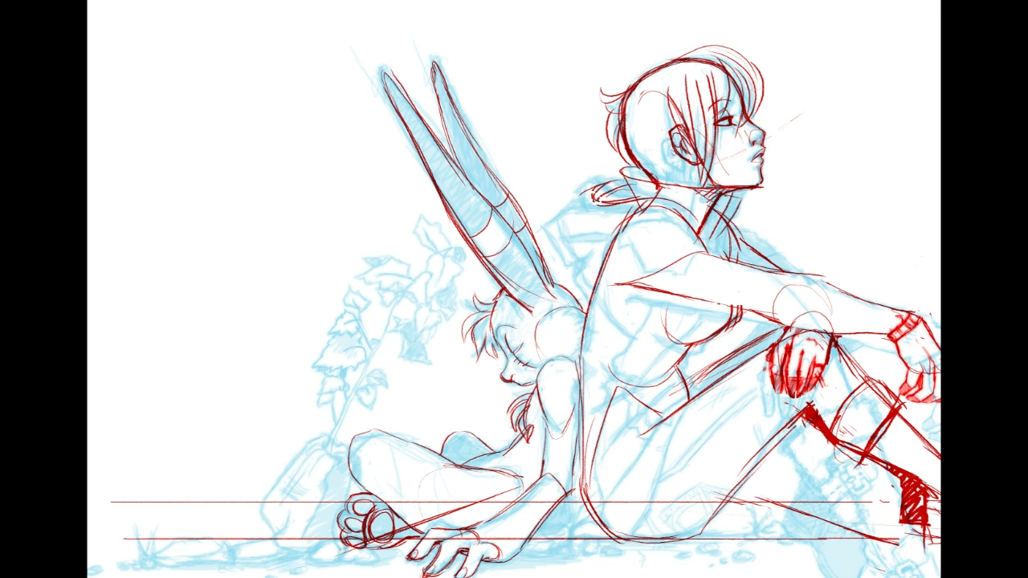
mouse_move(580, 252)
mouse_down()
mouse_move(602, 231)
mouse_move(576, 260)
mouse_move(659, 218)
mouse_move(575, 249)
mouse_up()
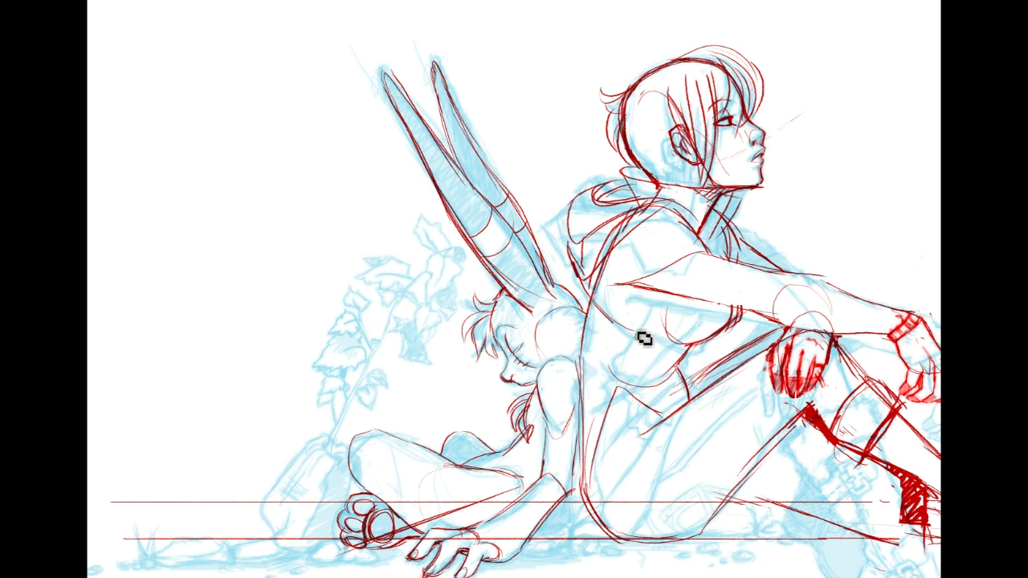
Step: Draw the seated figure's shirt back, hem and thigh fold lines, undo the misplaced strokes and redraw the seat's underside
mouse_move(633, 338)
mouse_down()
mouse_move(621, 419)
mouse_move(625, 431)
mouse_move(662, 415)
mouse_up()
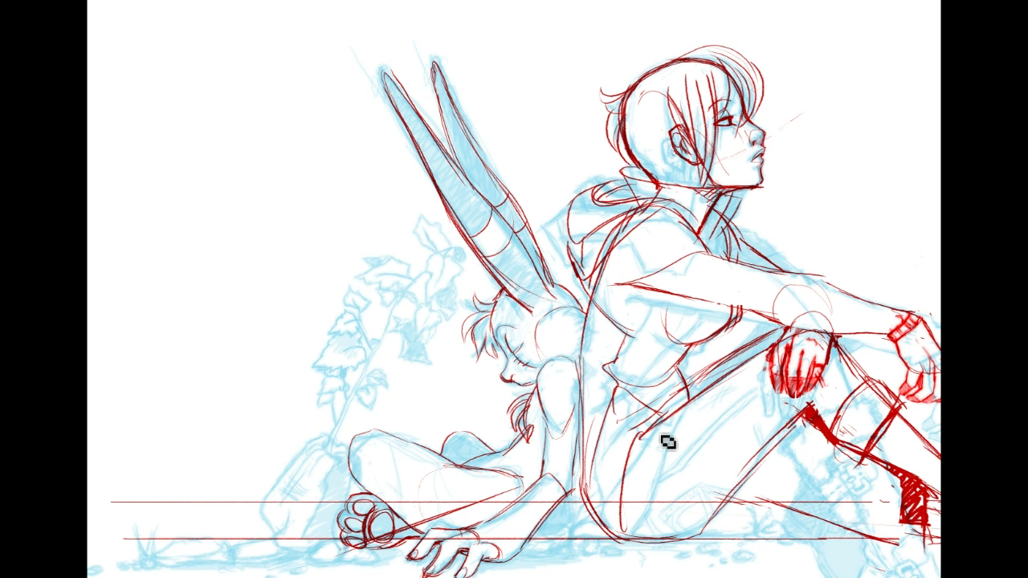
drag(687, 402, 625, 532)
key(ctrl+z)
key(ctrl+z)
drag(661, 493, 588, 530)
drag(580, 486, 634, 532)
Step: Outline the tall rock behind the long-eared figure's foot, including its top ledge, side edge and base
mouse_move(651, 364)
mouse_down()
mouse_move(657, 322)
mouse_move(564, 257)
mouse_move(692, 337)
mouse_up()
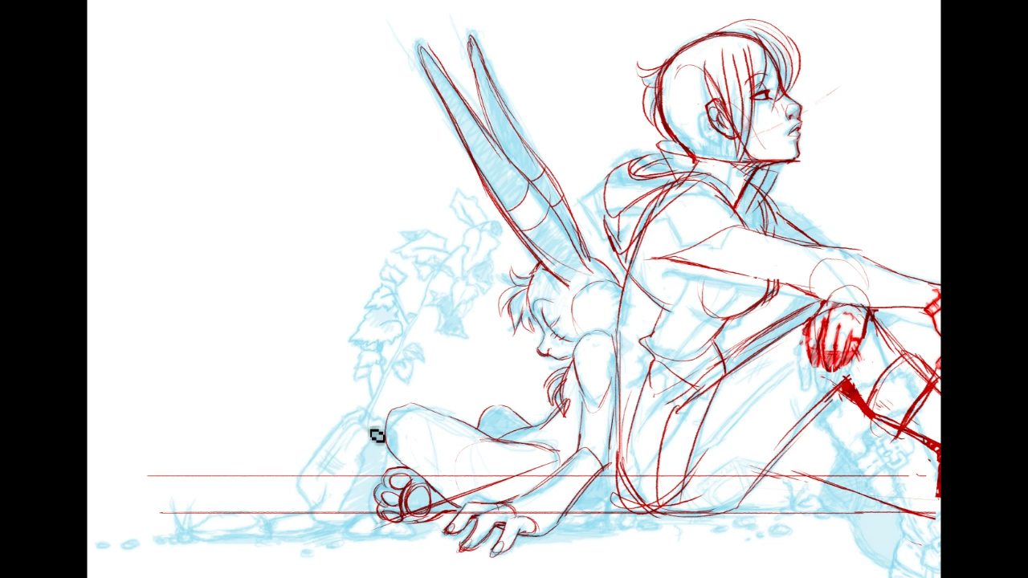
drag(309, 450, 354, 412)
drag(302, 470, 309, 512)
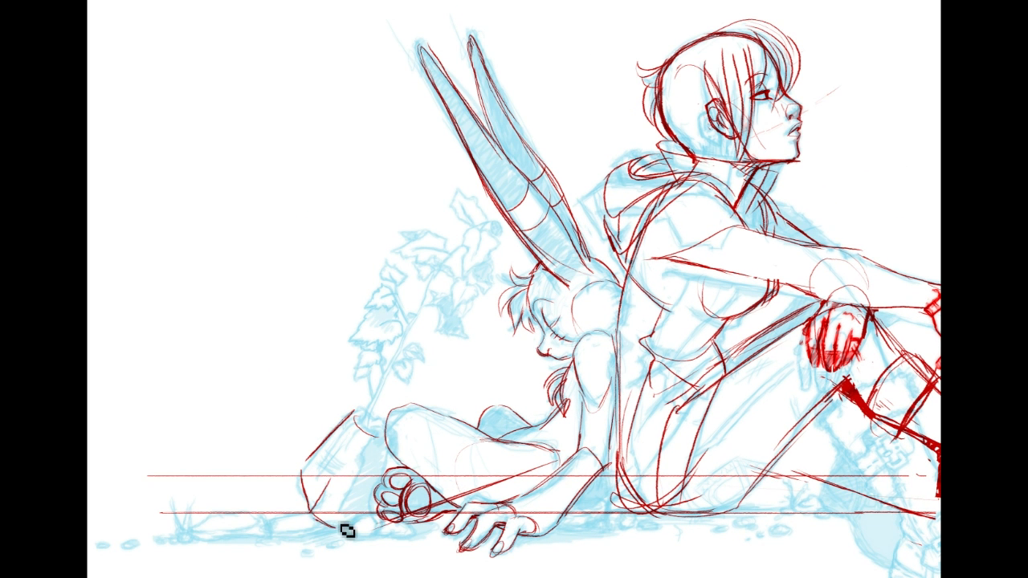
drag(312, 517, 376, 520)
drag(356, 412, 376, 427)
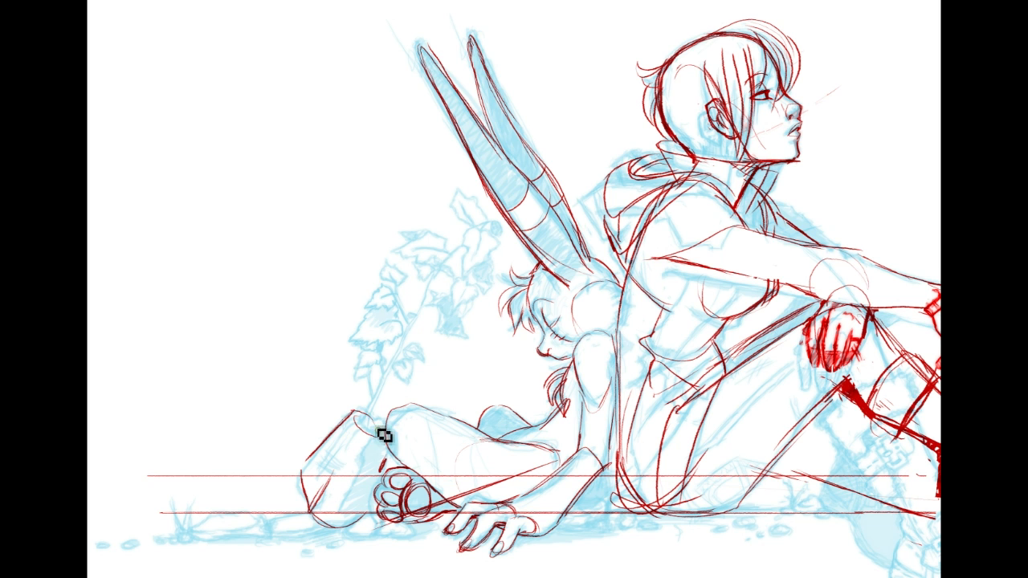
mouse_move(308, 514)
mouse_down()
mouse_move(341, 529)
mouse_move(367, 524)
mouse_up()
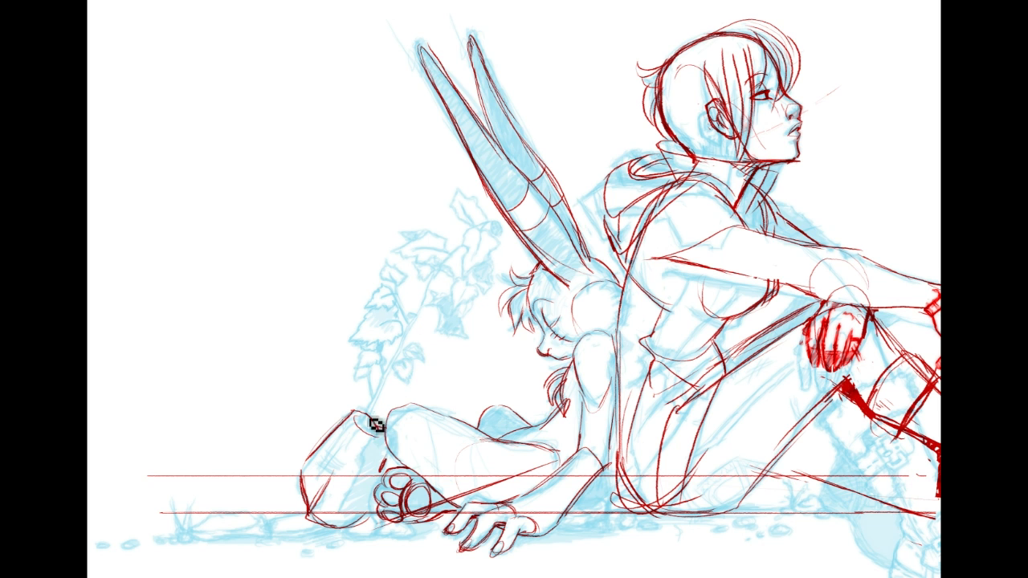
Step: Draw the plant's curved stem rising from the rock and outline the leaves along its outer side
drag(369, 414, 419, 331)
mouse_move(390, 372)
mouse_down()
mouse_move(428, 292)
mouse_move(471, 238)
mouse_up()
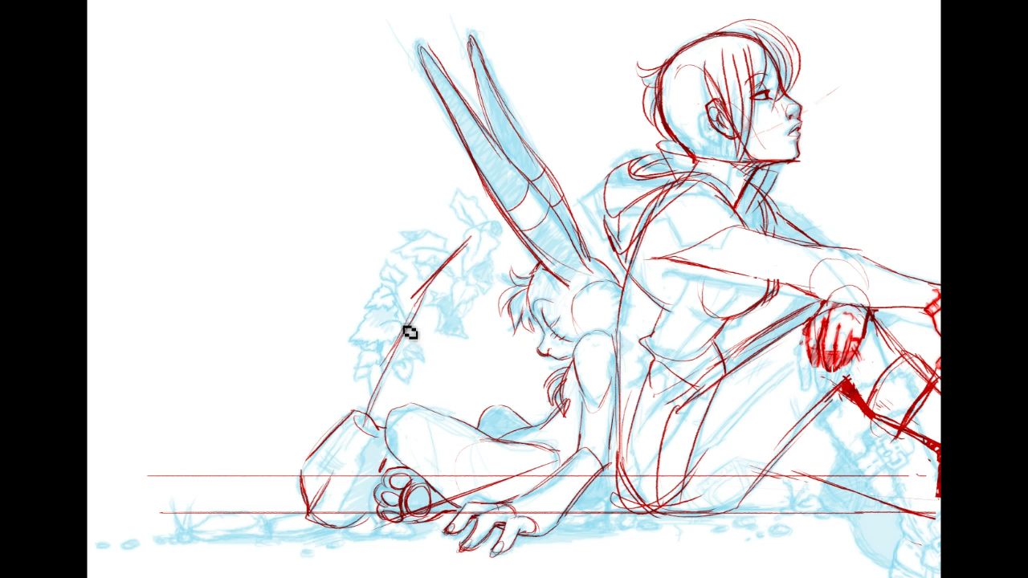
mouse_move(404, 317)
mouse_down()
mouse_move(403, 288)
mouse_move(385, 278)
mouse_move(391, 257)
mouse_move(405, 278)
mouse_move(401, 296)
mouse_move(377, 296)
mouse_move(367, 319)
mouse_move(407, 313)
mouse_move(386, 339)
mouse_move(397, 297)
mouse_move(385, 333)
mouse_move(385, 311)
mouse_move(356, 347)
mouse_move(405, 349)
mouse_move(407, 318)
mouse_move(384, 326)
mouse_up()
mouse_move(443, 239)
mouse_down()
mouse_move(419, 241)
mouse_move(400, 254)
mouse_move(436, 268)
mouse_move(459, 253)
mouse_move(420, 236)
mouse_up()
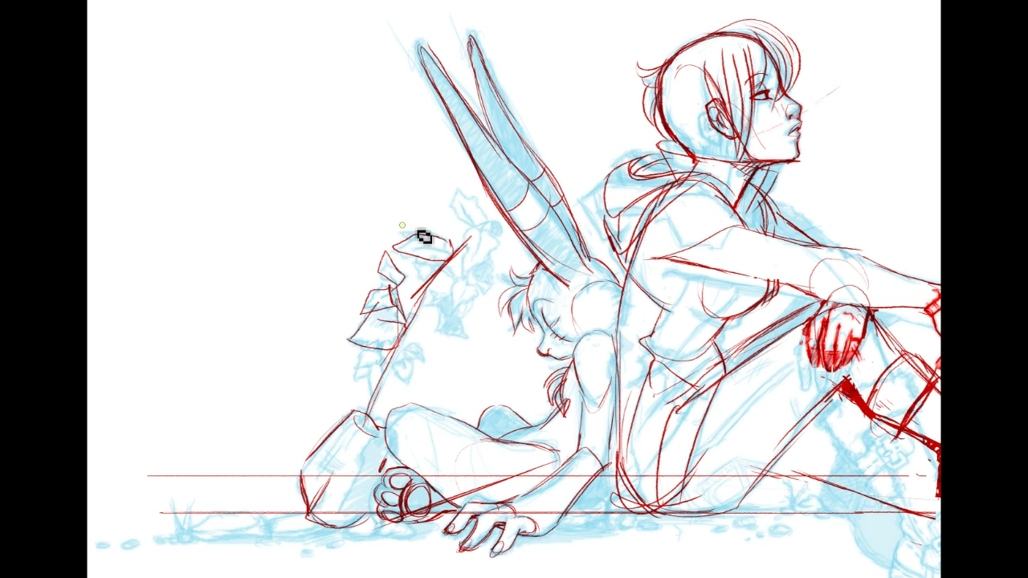
Step: Outline the remaining pointed leaves at the plant's tip, along its inner side and near the base of the stem
mouse_move(430, 278)
mouse_down()
mouse_move(428, 314)
mouse_move(455, 308)
mouse_move(458, 271)
mouse_move(462, 318)
mouse_move(489, 301)
mouse_move(462, 274)
mouse_move(474, 291)
mouse_move(491, 294)
mouse_move(488, 283)
mouse_move(460, 279)
mouse_move(491, 268)
mouse_move(471, 242)
mouse_move(479, 235)
mouse_move(472, 272)
mouse_move(499, 257)
mouse_move(466, 229)
mouse_move(466, 274)
mouse_move(500, 248)
mouse_move(476, 230)
mouse_move(481, 252)
mouse_move(483, 228)
mouse_move(459, 219)
mouse_move(455, 187)
mouse_move(483, 227)
mouse_up()
key(ctrl+z)
drag(482, 227, 509, 227)
drag(509, 227, 481, 230)
mouse_move(482, 284)
mouse_down()
mouse_move(471, 271)
mouse_move(487, 284)
mouse_up()
drag(488, 260, 487, 283)
drag(449, 312, 462, 329)
mouse_move(414, 358)
mouse_down()
mouse_move(419, 386)
mouse_move(423, 366)
mouse_move(414, 366)
mouse_move(428, 359)
mouse_move(401, 346)
mouse_move(364, 365)
mouse_move(377, 376)
mouse_move(387, 359)
mouse_move(368, 360)
mouse_move(392, 380)
mouse_move(352, 380)
mouse_up()
drag(352, 380, 387, 370)
drag(378, 372, 388, 386)
mouse_move(428, 276)
mouse_down()
mouse_move(409, 290)
mouse_move(431, 278)
mouse_up()
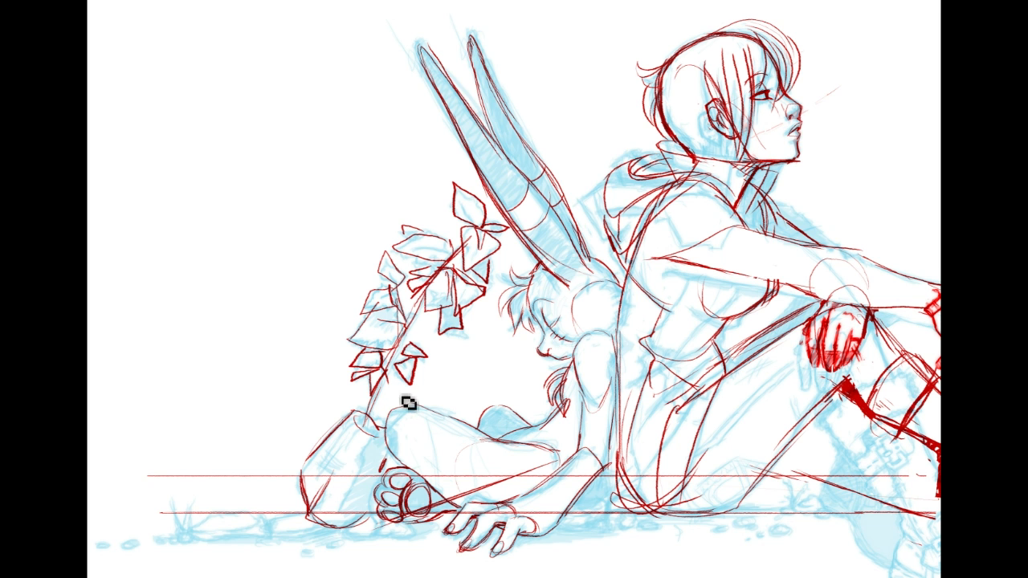
Step: Draw the flat stones around the base of the tall rock and the smaller angular rock next to it
drag(697, 517, 697, 408)
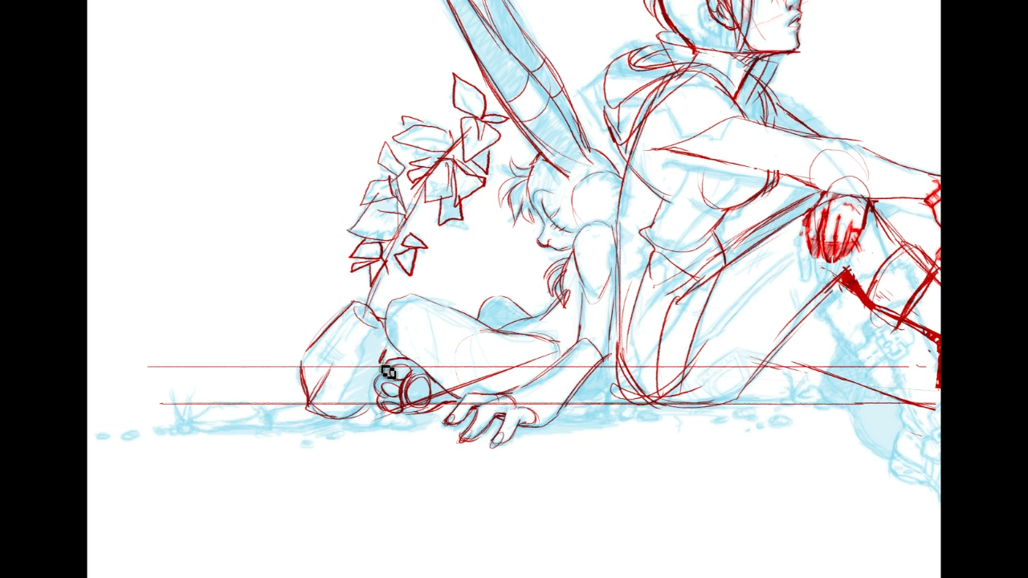
drag(369, 398, 366, 415)
mouse_move(269, 422)
mouse_down()
mouse_move(286, 401)
mouse_move(355, 417)
mouse_up()
mouse_move(358, 418)
mouse_down()
mouse_move(235, 430)
mouse_move(349, 424)
mouse_move(285, 404)
mouse_up()
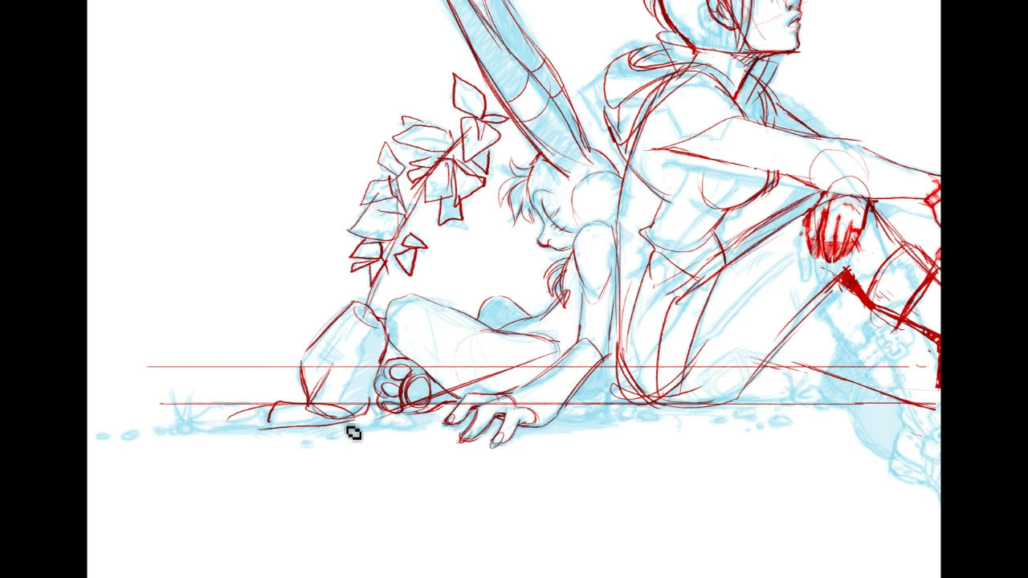
mouse_move(348, 422)
mouse_down()
mouse_move(389, 428)
mouse_move(342, 424)
mouse_up()
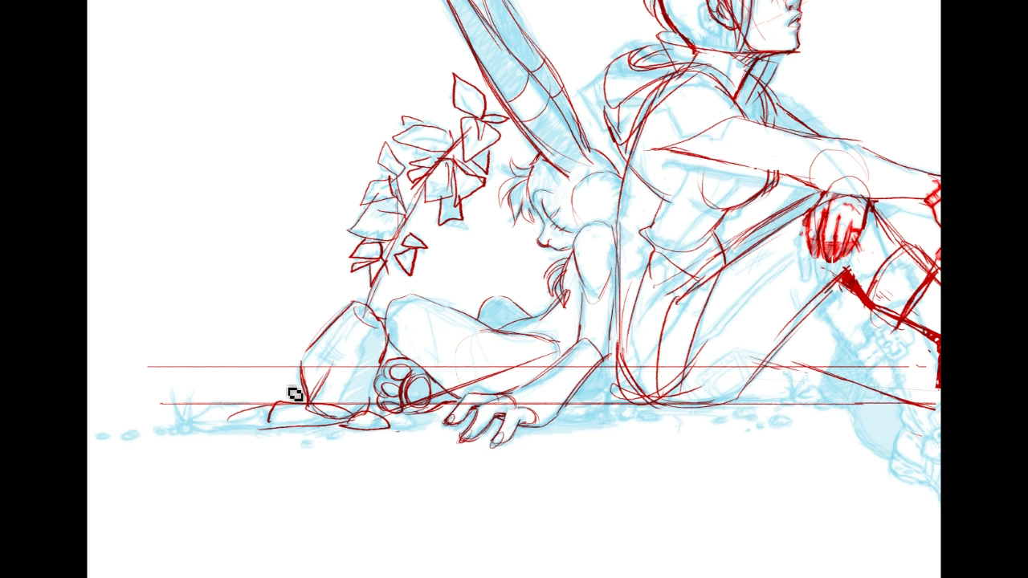
drag(300, 365, 233, 397)
mouse_move(232, 396)
mouse_down()
mouse_move(286, 406)
mouse_move(243, 398)
mouse_move(293, 364)
mouse_move(245, 407)
mouse_move(209, 410)
mouse_up()
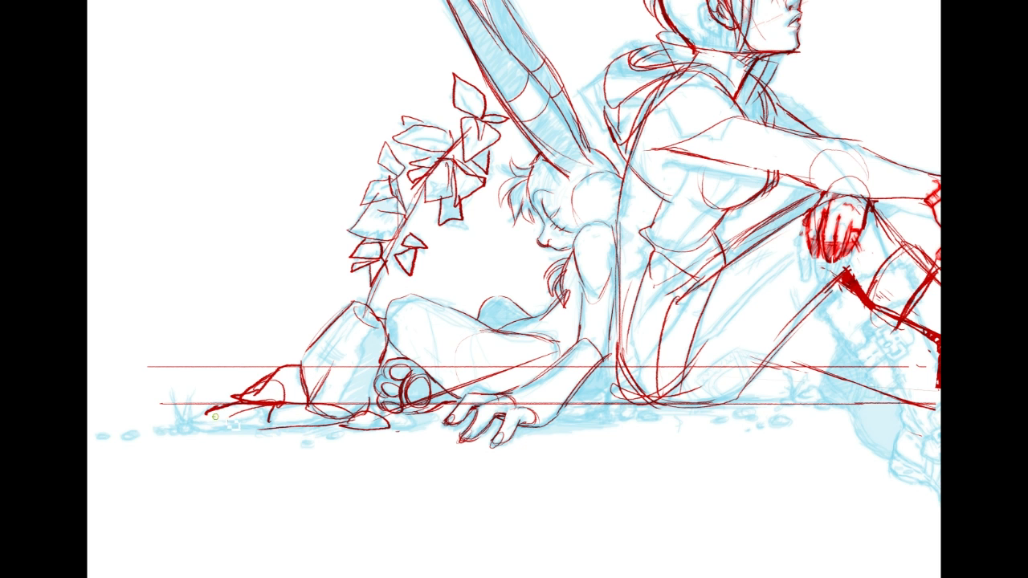
Step: Add grass tufts and pebbles along the ground, grass beyond the shoe tip and small stones behind the heel
mouse_move(296, 352)
mouse_down()
mouse_move(262, 364)
mouse_move(214, 403)
mouse_move(205, 389)
mouse_move(195, 405)
mouse_move(175, 410)
mouse_move(173, 399)
mouse_move(185, 410)
mouse_move(124, 416)
mouse_move(219, 380)
mouse_move(150, 414)
mouse_up()
drag(152, 420, 140, 422)
drag(278, 441, 295, 439)
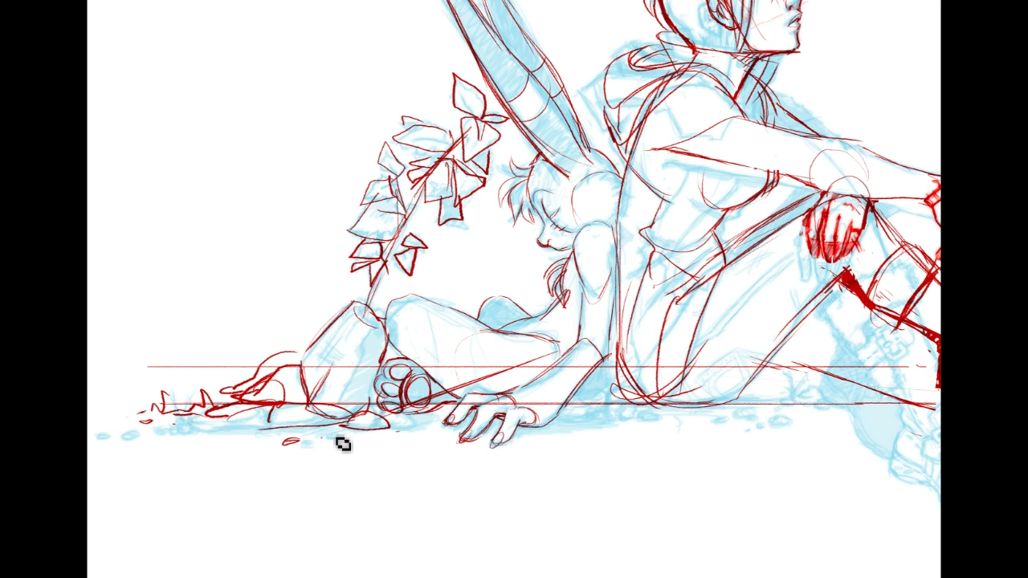
mouse_move(608, 425)
mouse_down()
mouse_move(368, 437)
mouse_move(368, 426)
mouse_up()
drag(865, 402, 908, 403)
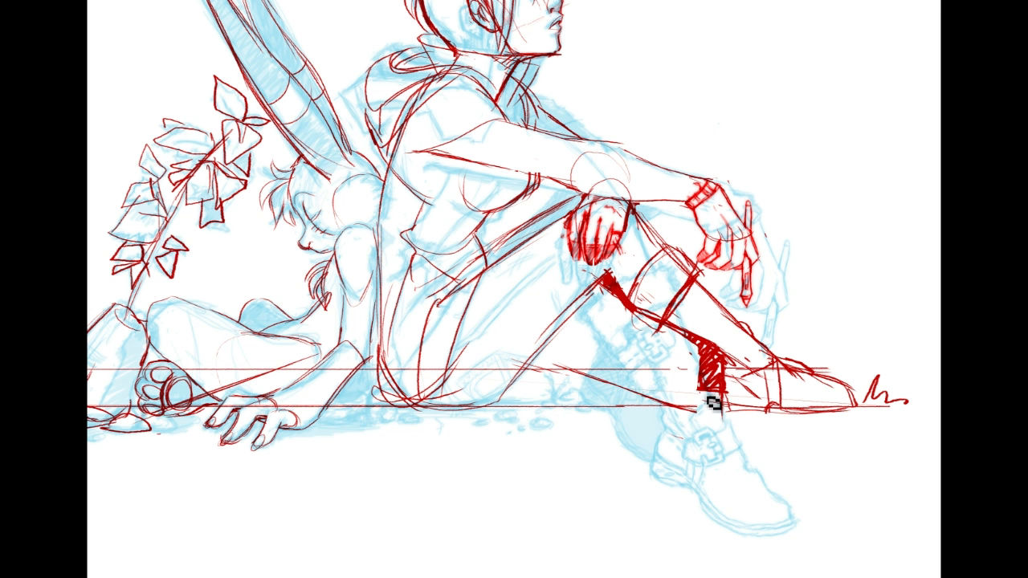
mouse_move(687, 394)
mouse_down()
mouse_move(680, 407)
mouse_move(652, 402)
mouse_move(675, 397)
mouse_move(666, 376)
mouse_move(684, 376)
mouse_move(656, 391)
mouse_up()
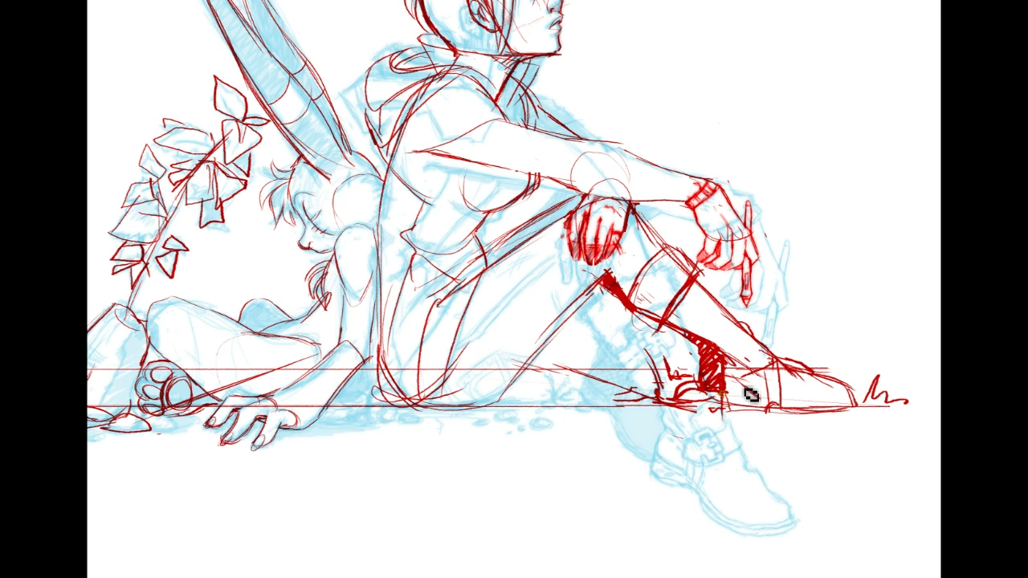
Step: Fit the whole drawing in view, try to fill the page with solid red and undo the fill
mouse_move(751, 395)
mouse_down()
mouse_move(816, 415)
mouse_move(934, 494)
mouse_move(767, 476)
mouse_move(866, 462)
mouse_up()
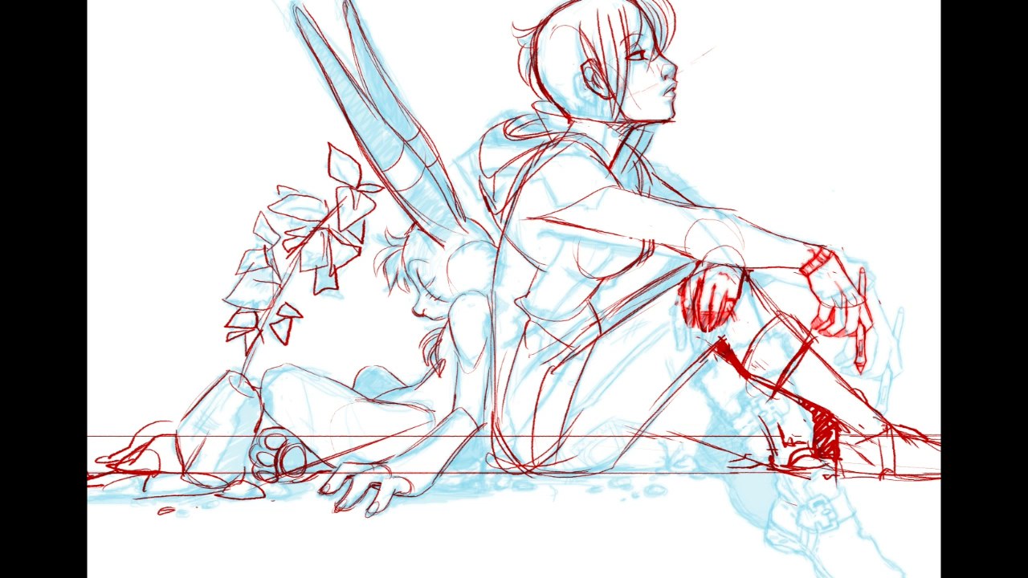
click(80, 305)
click(95, 306)
double_click(81, 305)
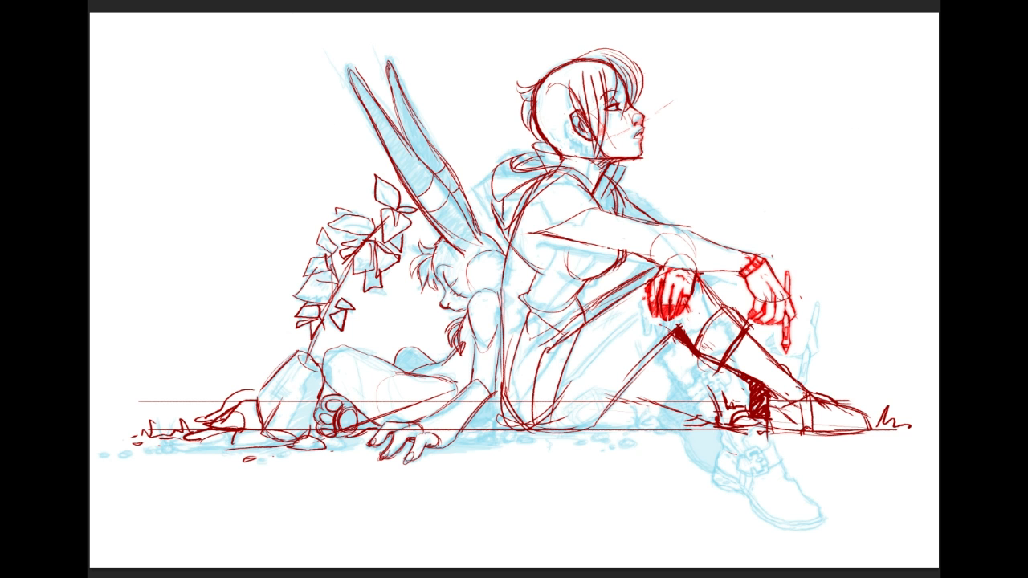
click(868, 277)
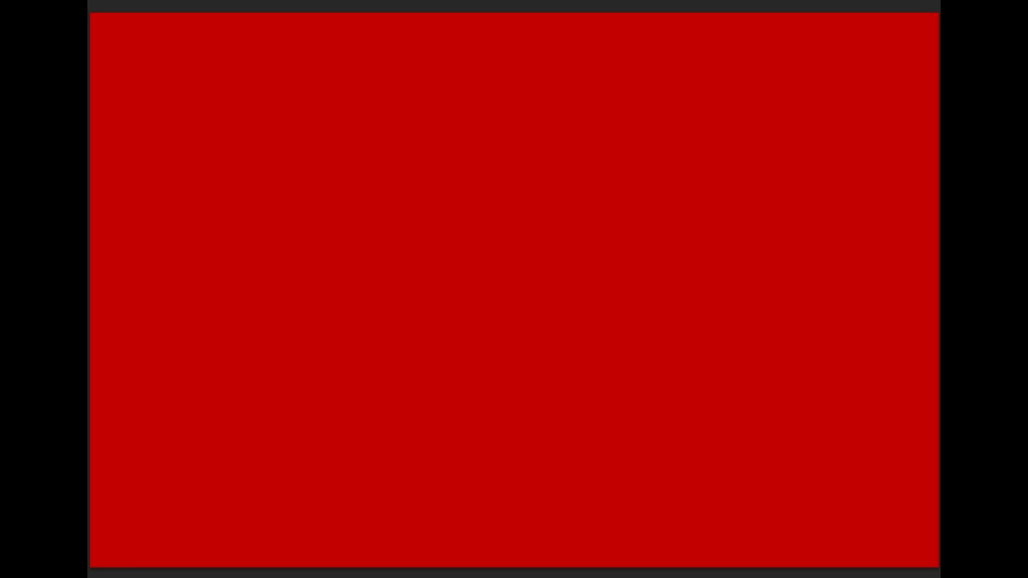
key(ctrl+z)
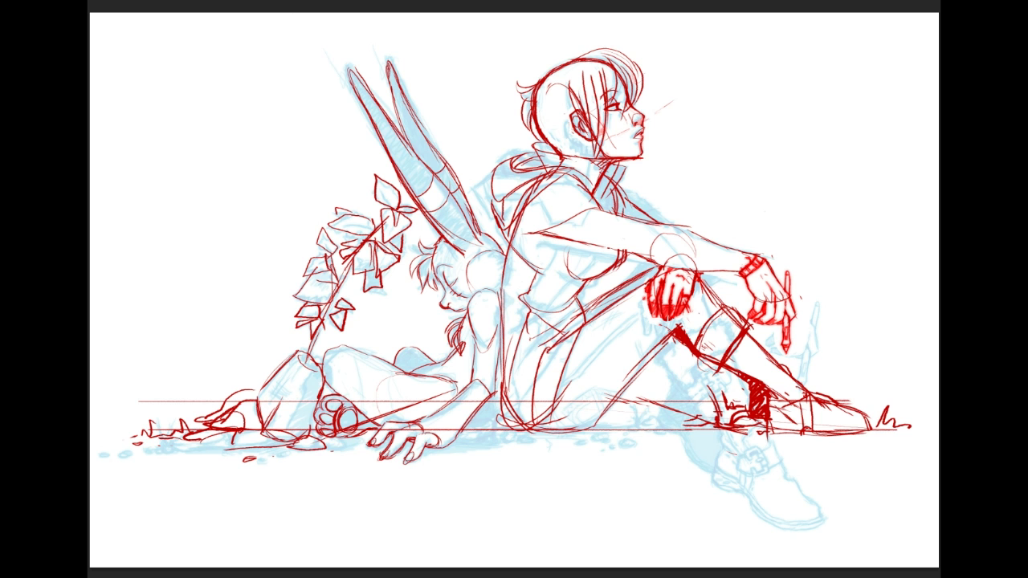
Step: Fill only the existing linework with red while preserving transparency, and set its layer's blending mode to Multiply
key(alt+shift+BackSpace)
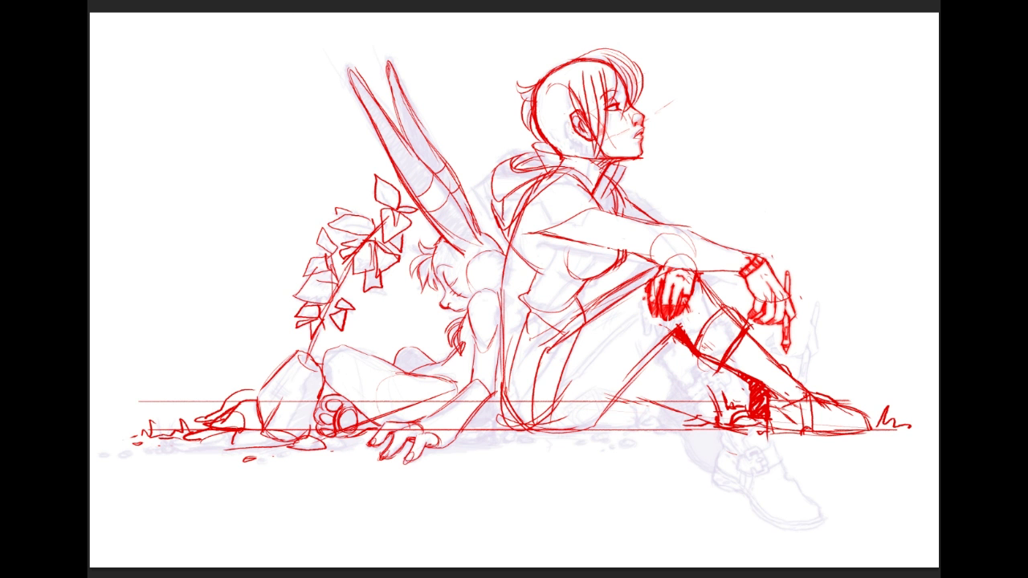
key(alt+shift+BackSpace)
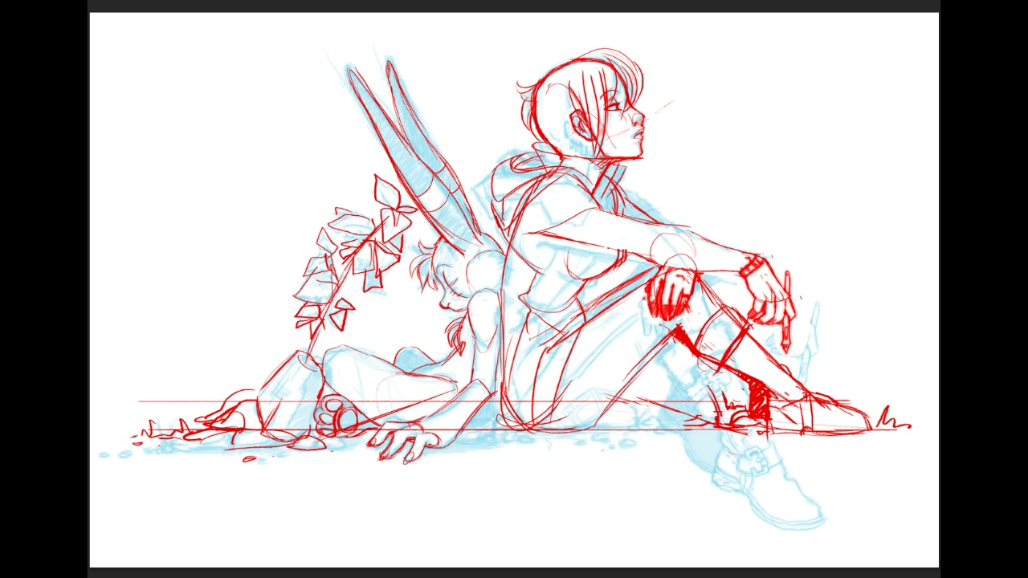
key(alt+shift+m)
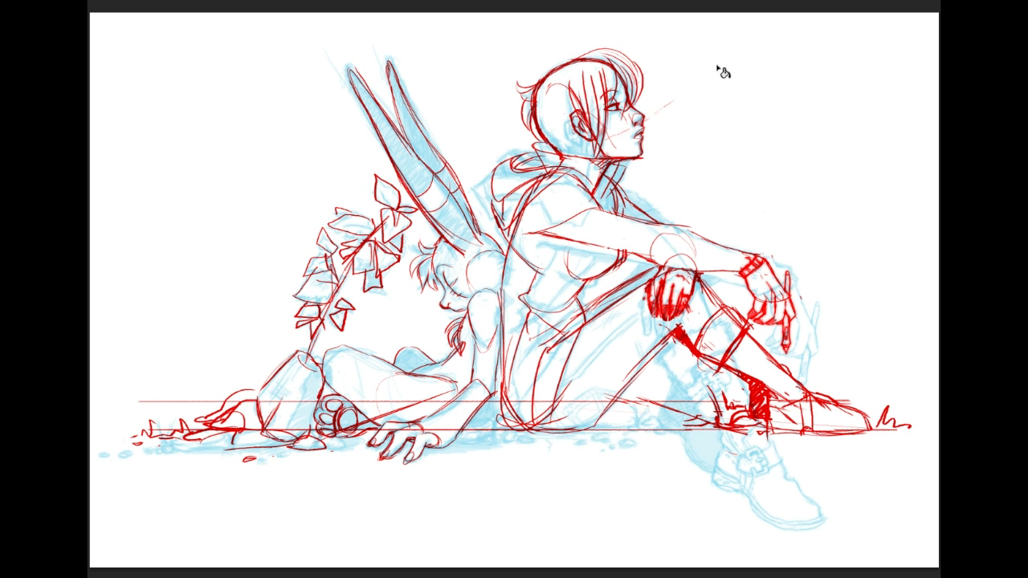